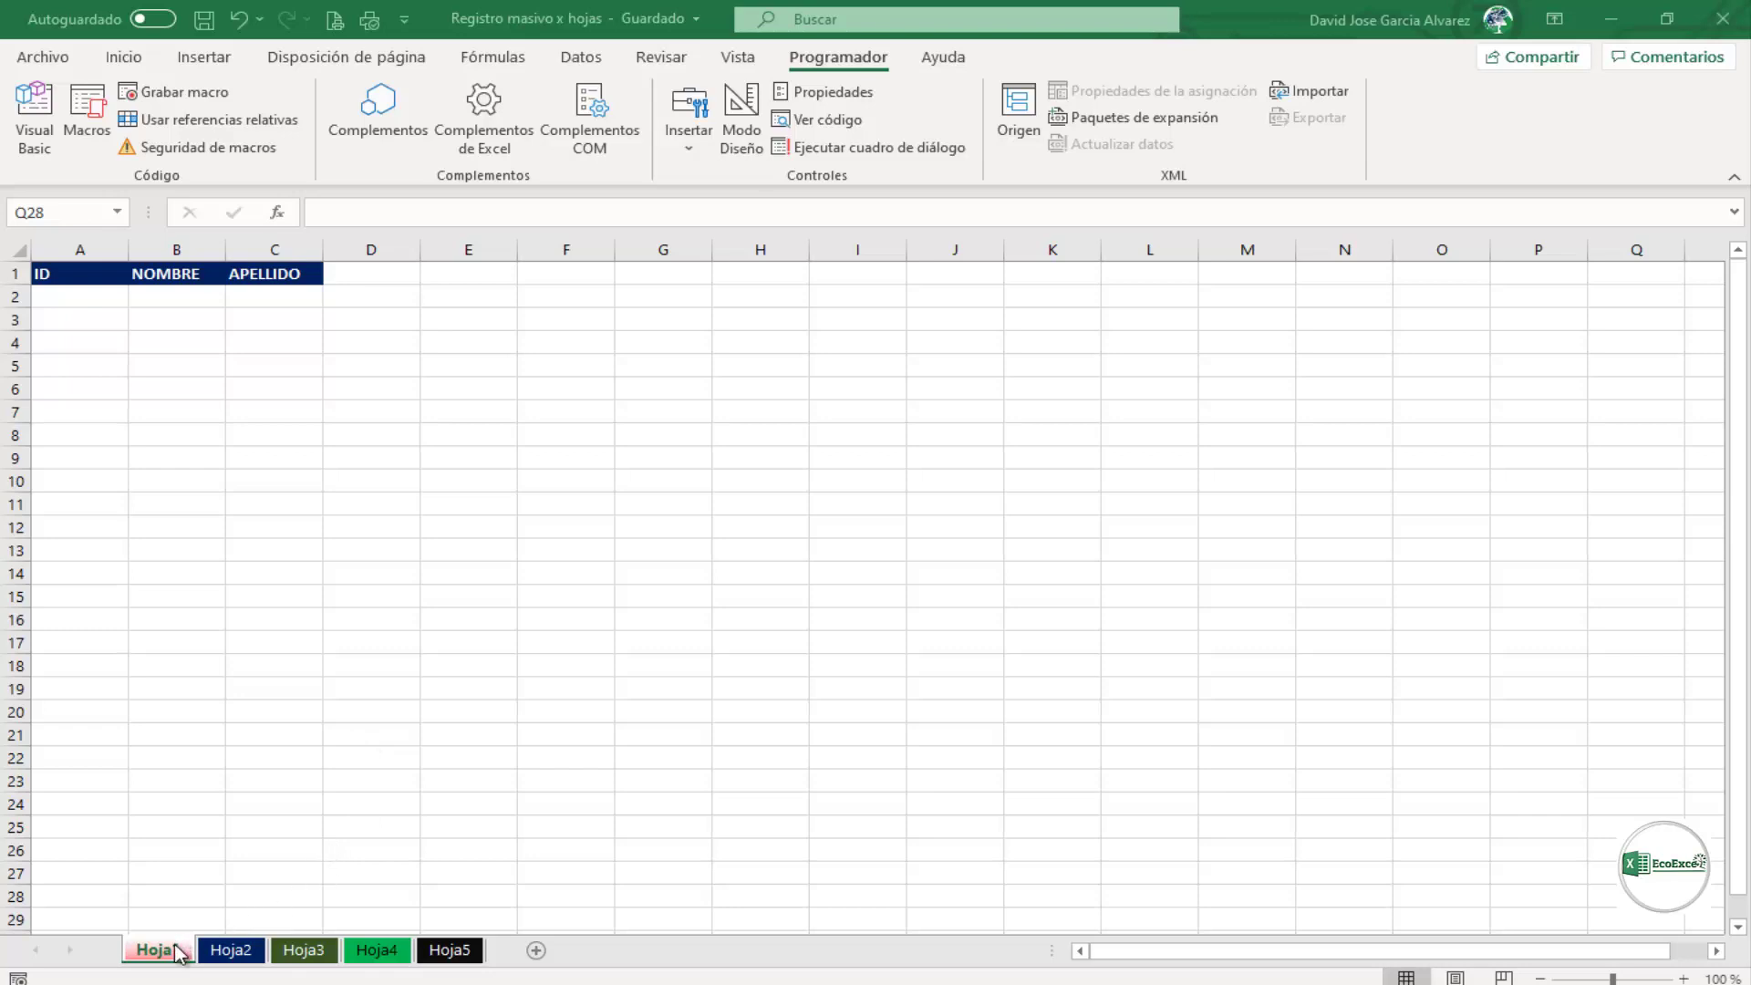
# Step: Browse the sheets Hoja1 through Hoja5 several times, ending back on Hoja1
pyautogui.click(231, 949)
pyautogui.click(304, 949)
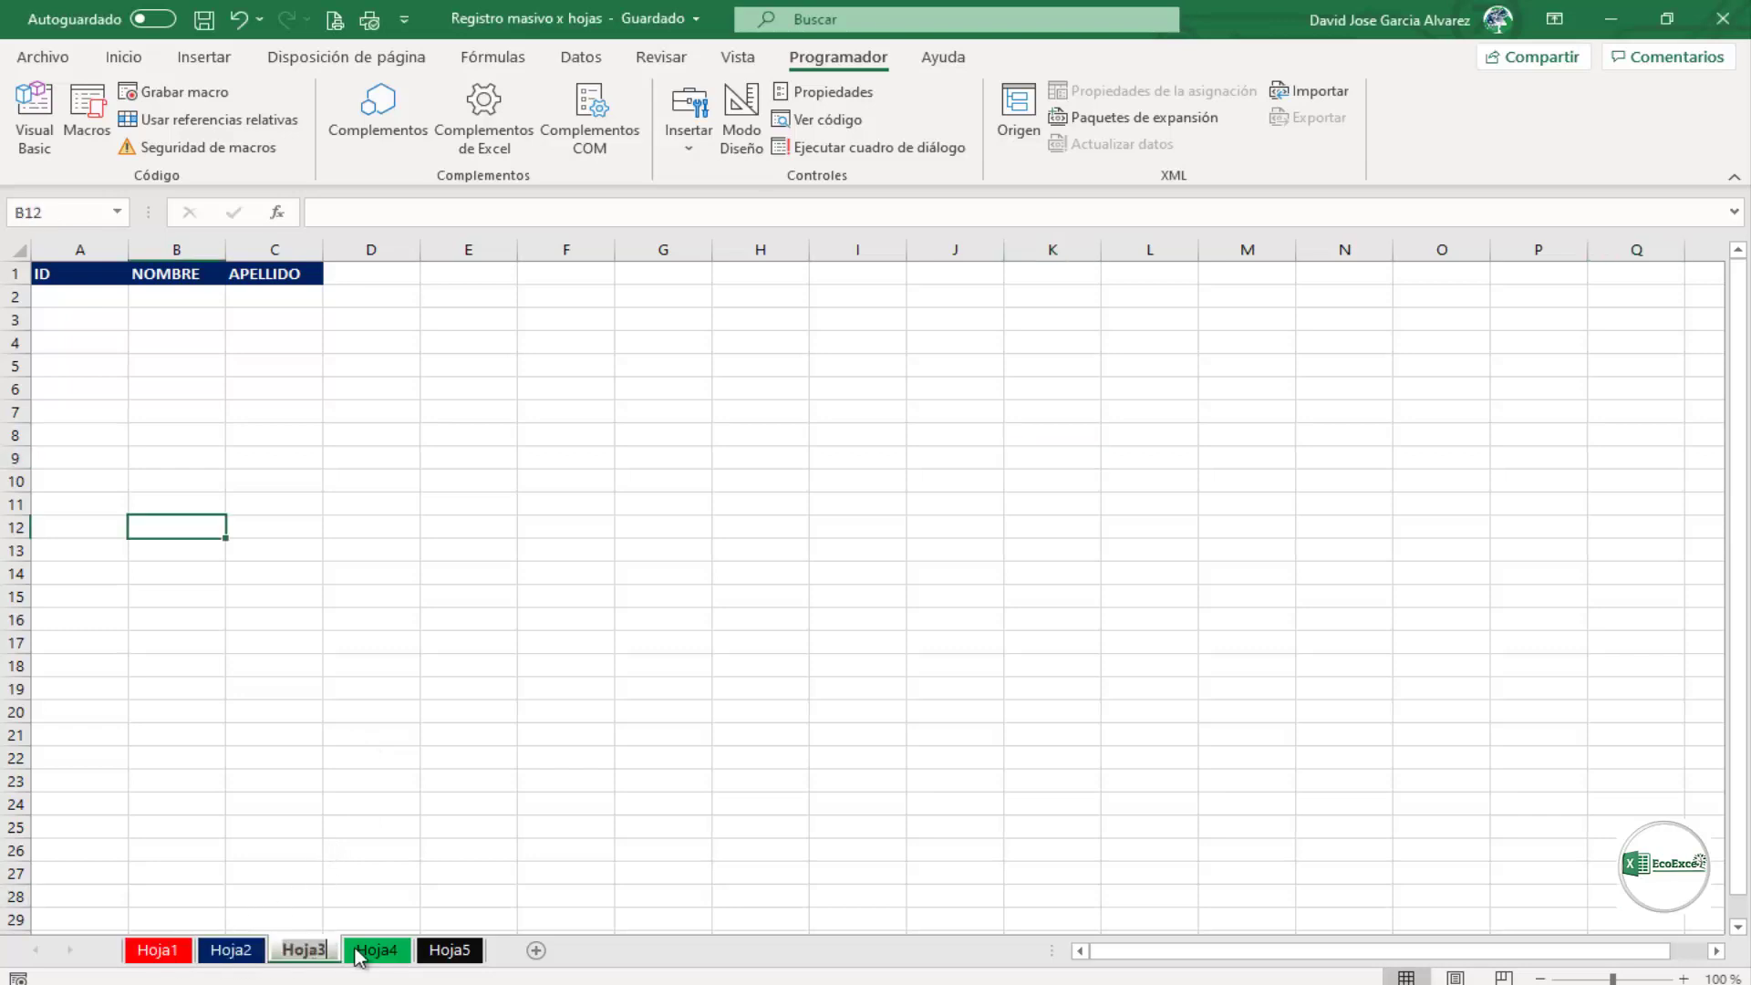
pyautogui.click(377, 949)
pyautogui.click(449, 949)
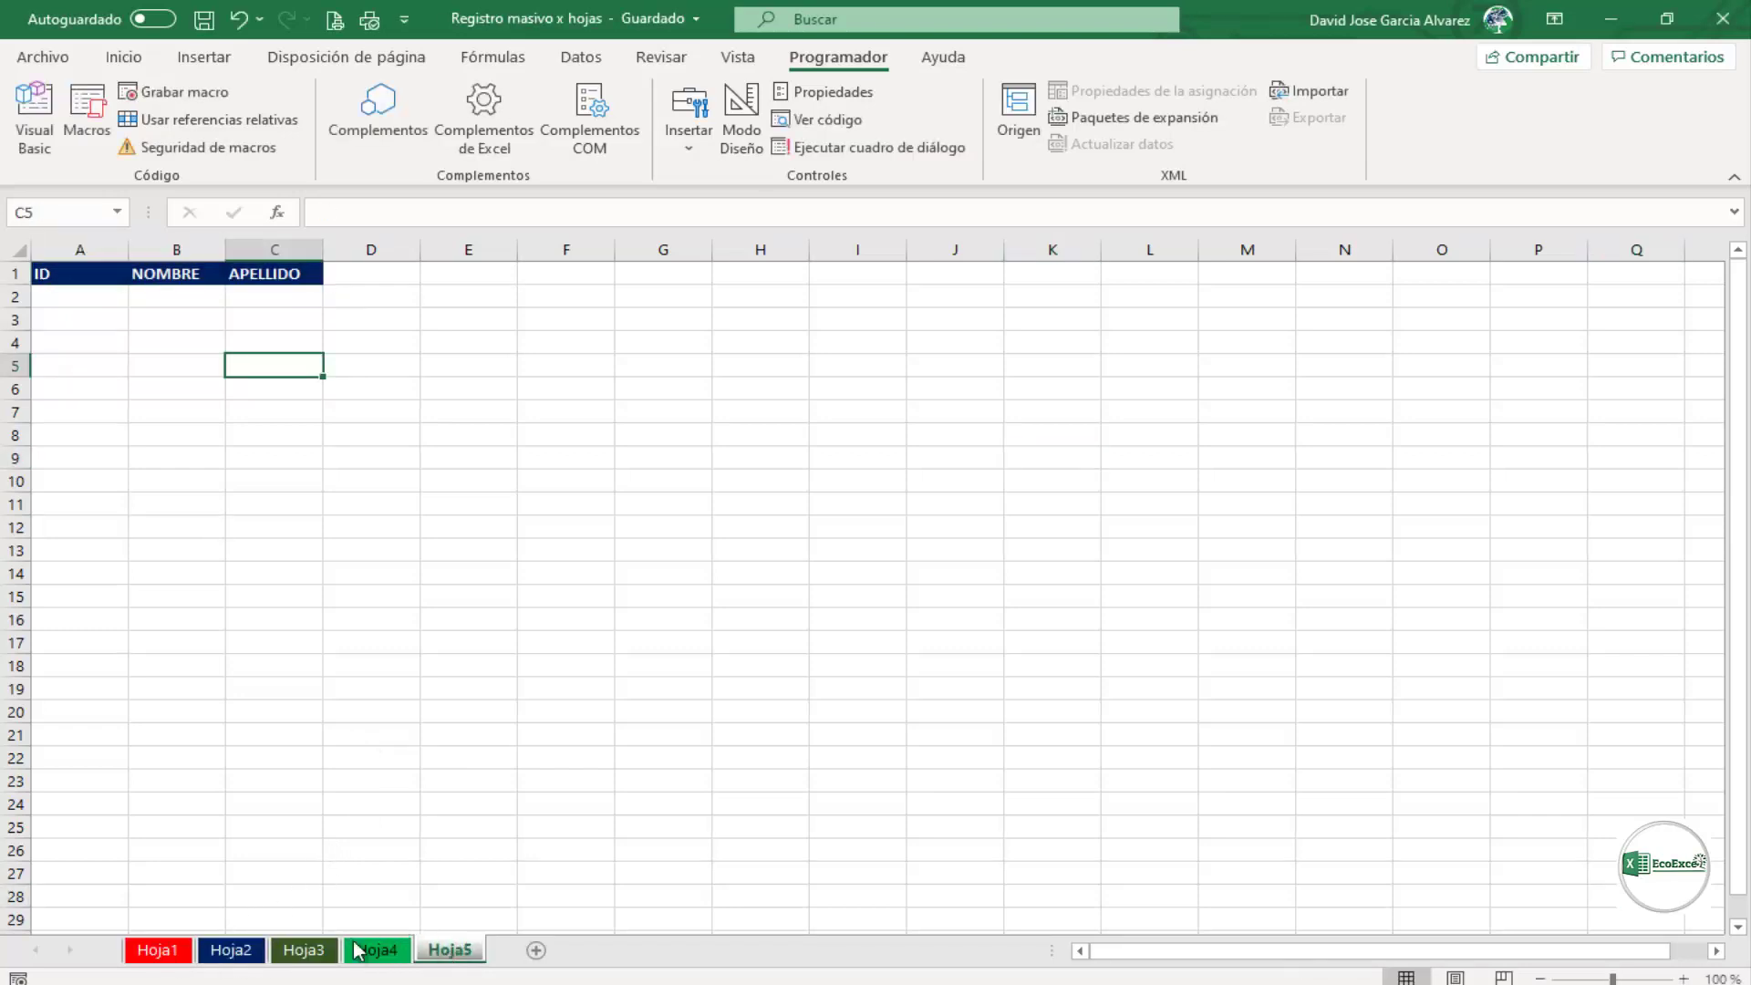
pyautogui.doubleClick(157, 950)
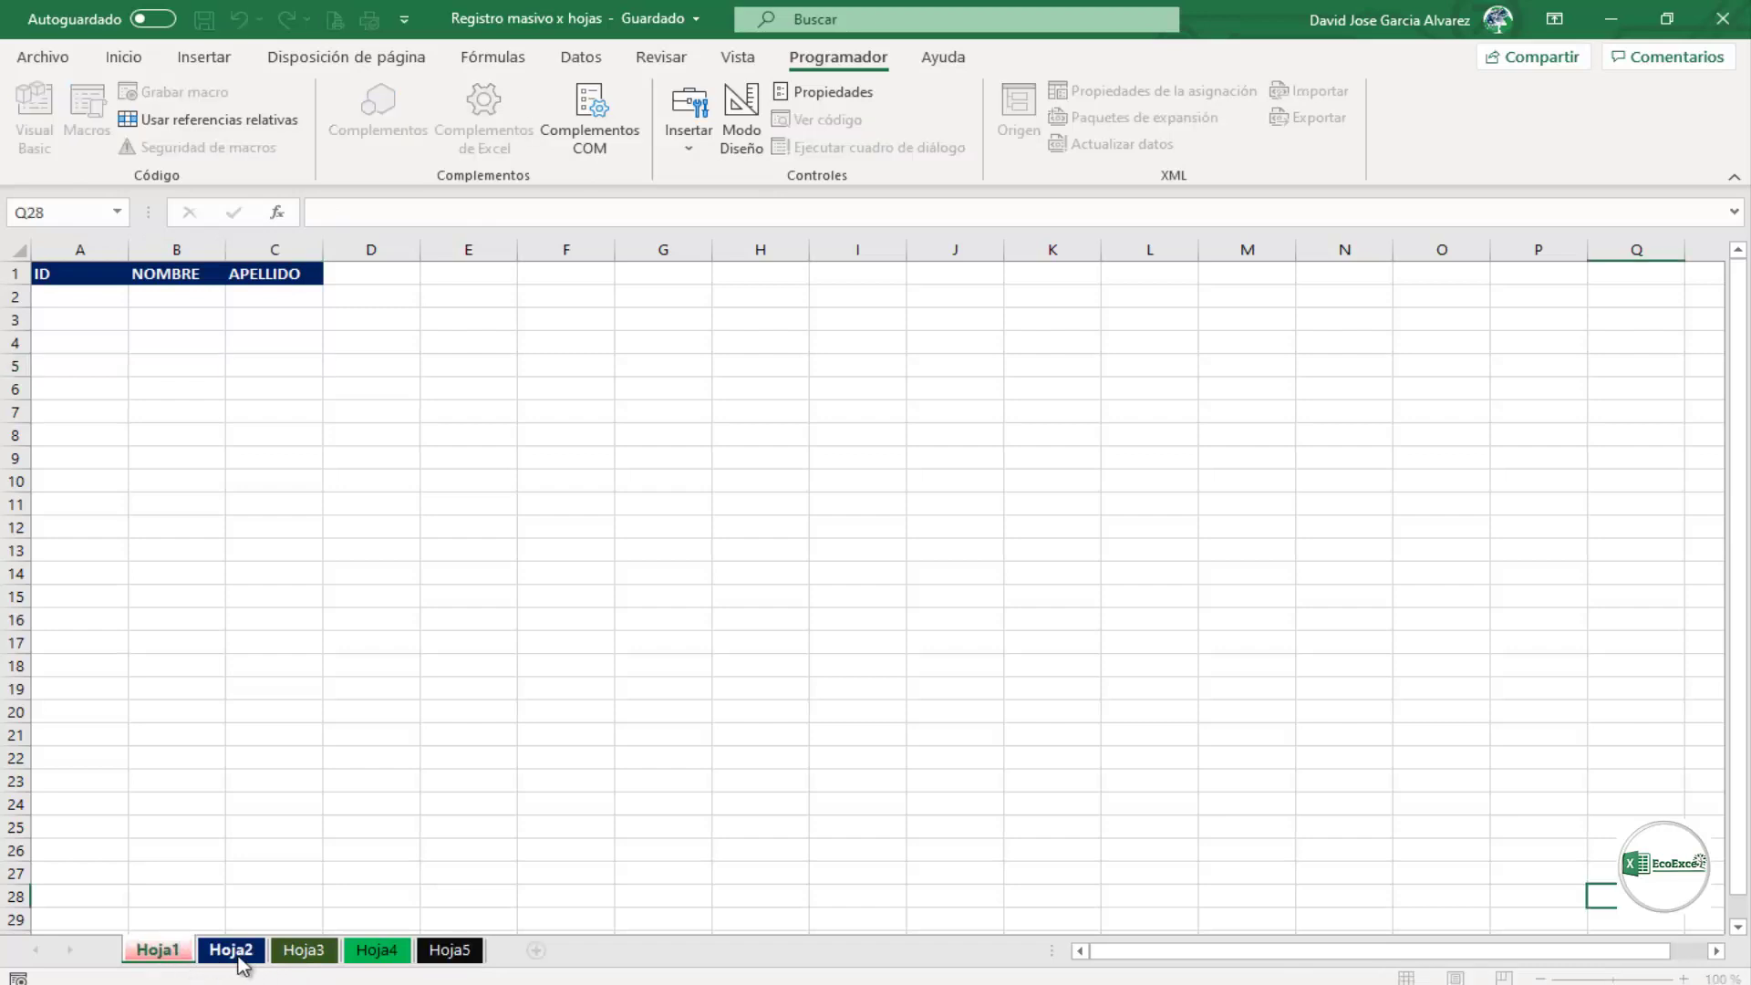
pyautogui.click(227, 953)
pyautogui.click(301, 953)
pyautogui.click(376, 949)
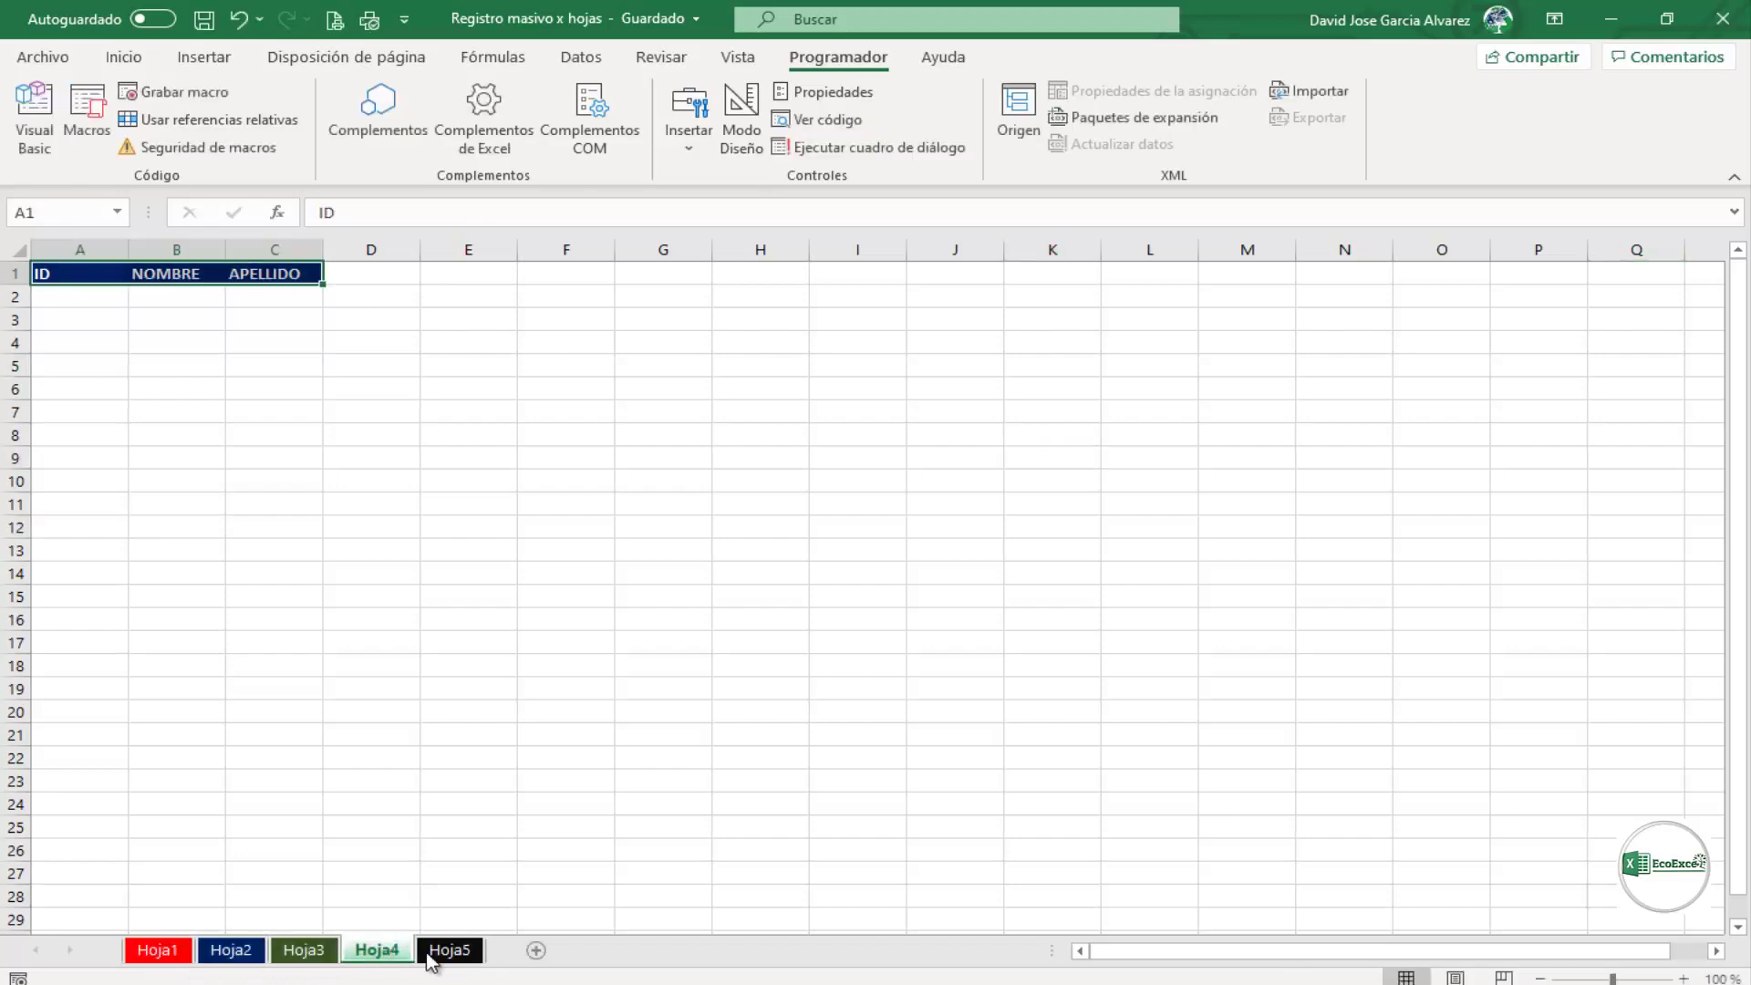
pyautogui.click(450, 949)
pyautogui.click(376, 949)
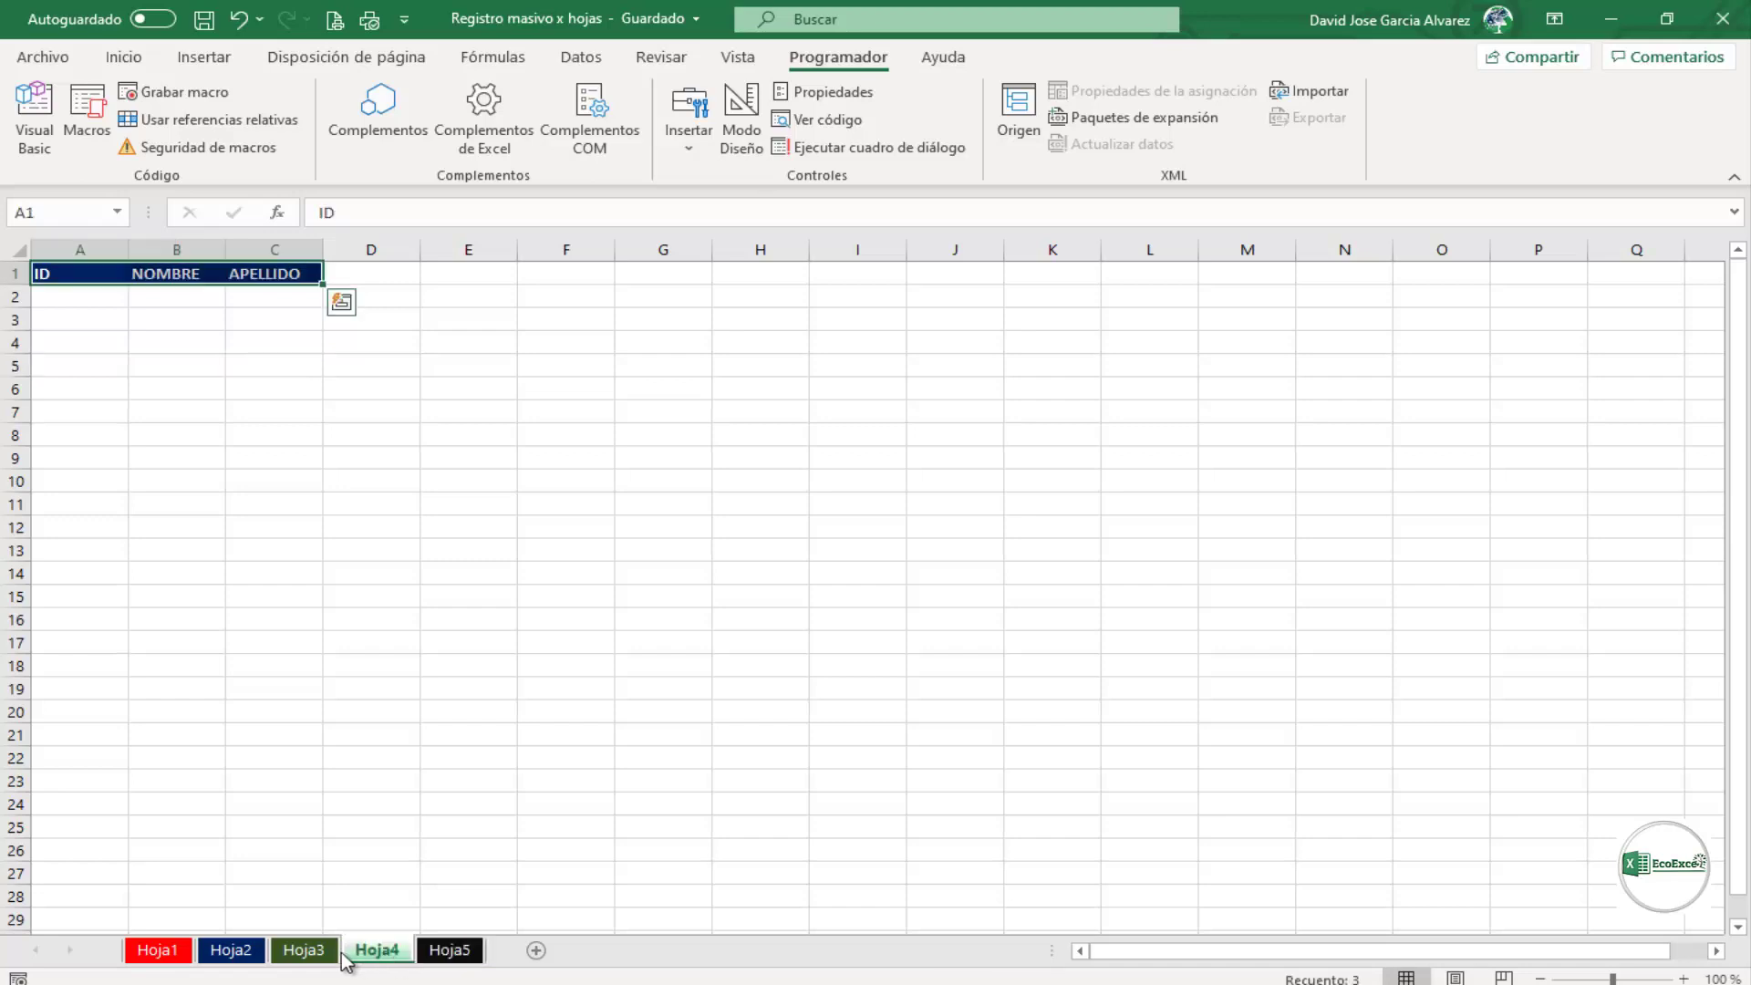
pyautogui.click(301, 949)
pyautogui.click(230, 949)
pyautogui.click(187, 954)
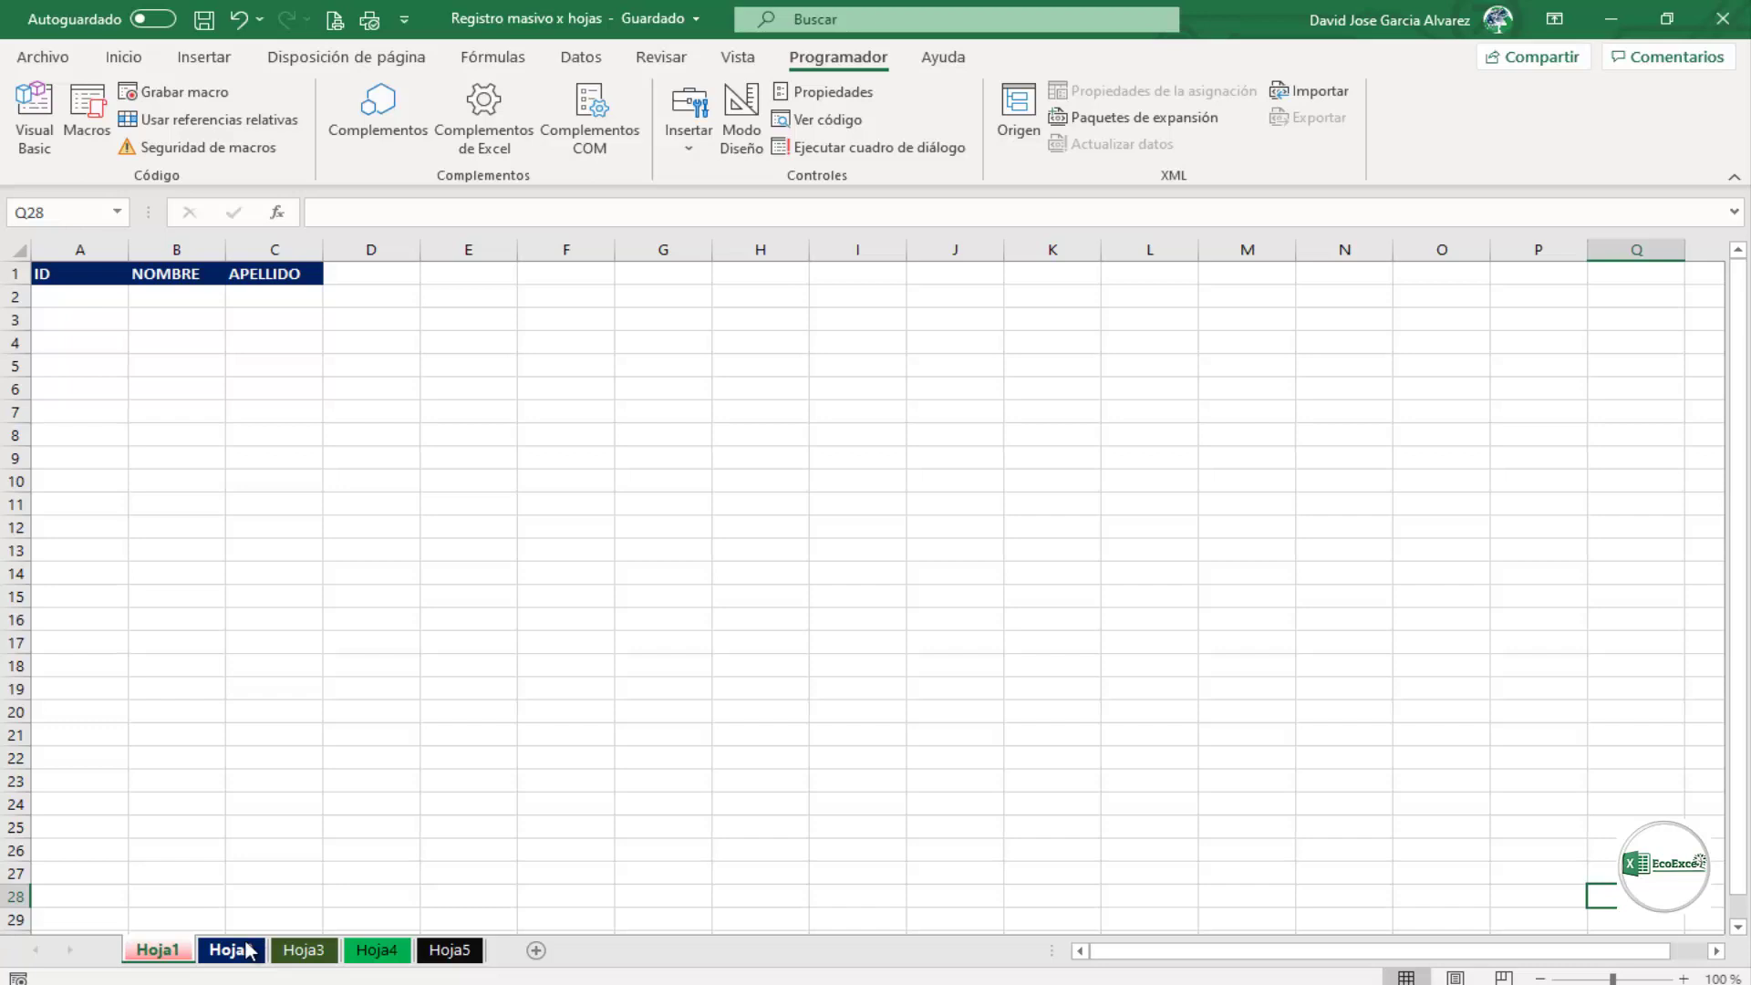
pyautogui.click(246, 957)
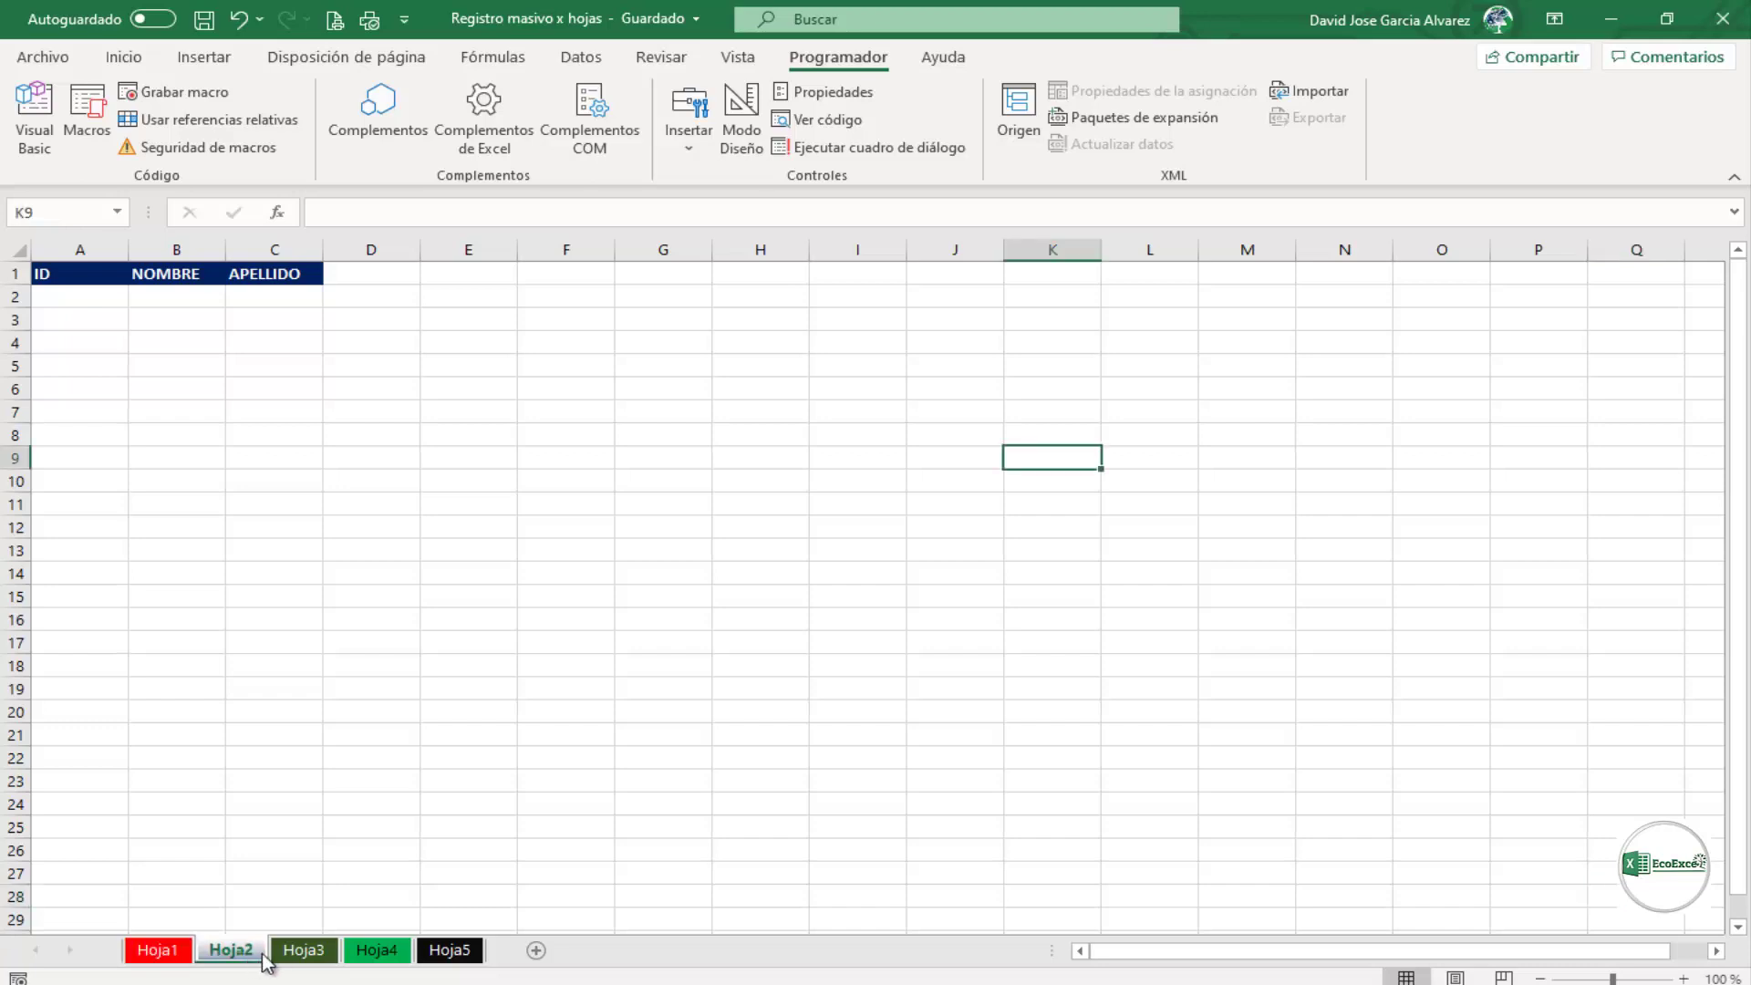
pyautogui.click(305, 957)
pyautogui.click(396, 955)
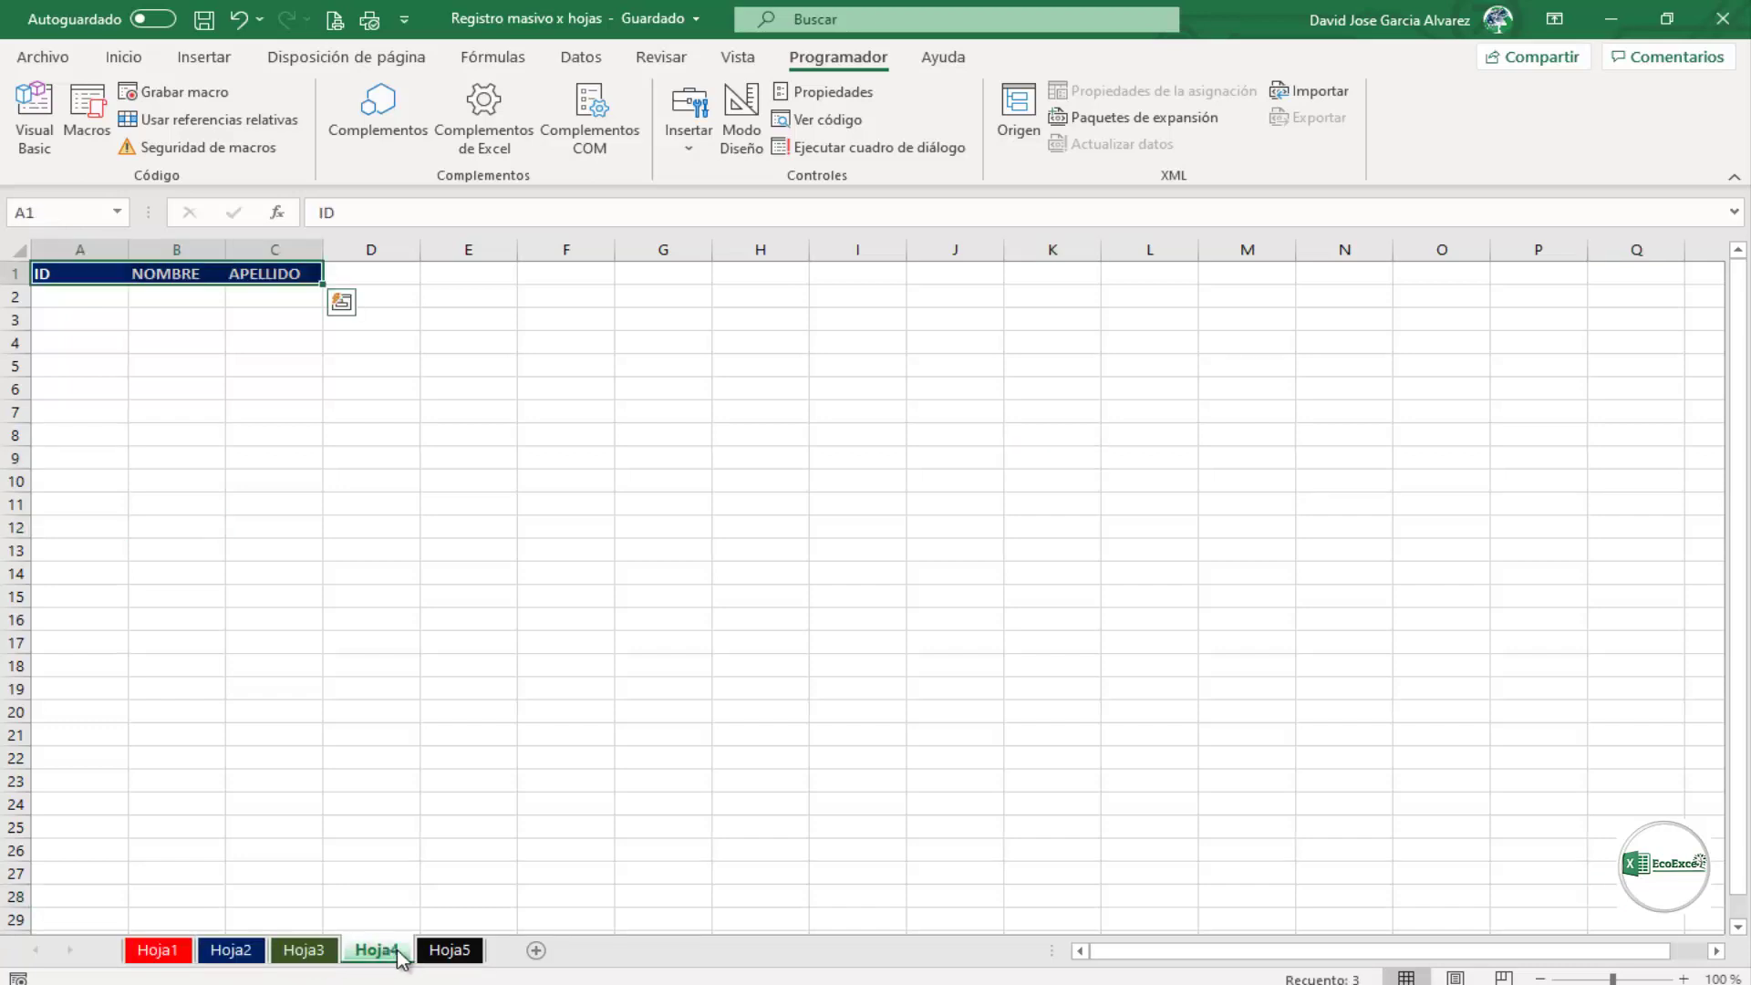
pyautogui.click(451, 953)
pyautogui.click(303, 953)
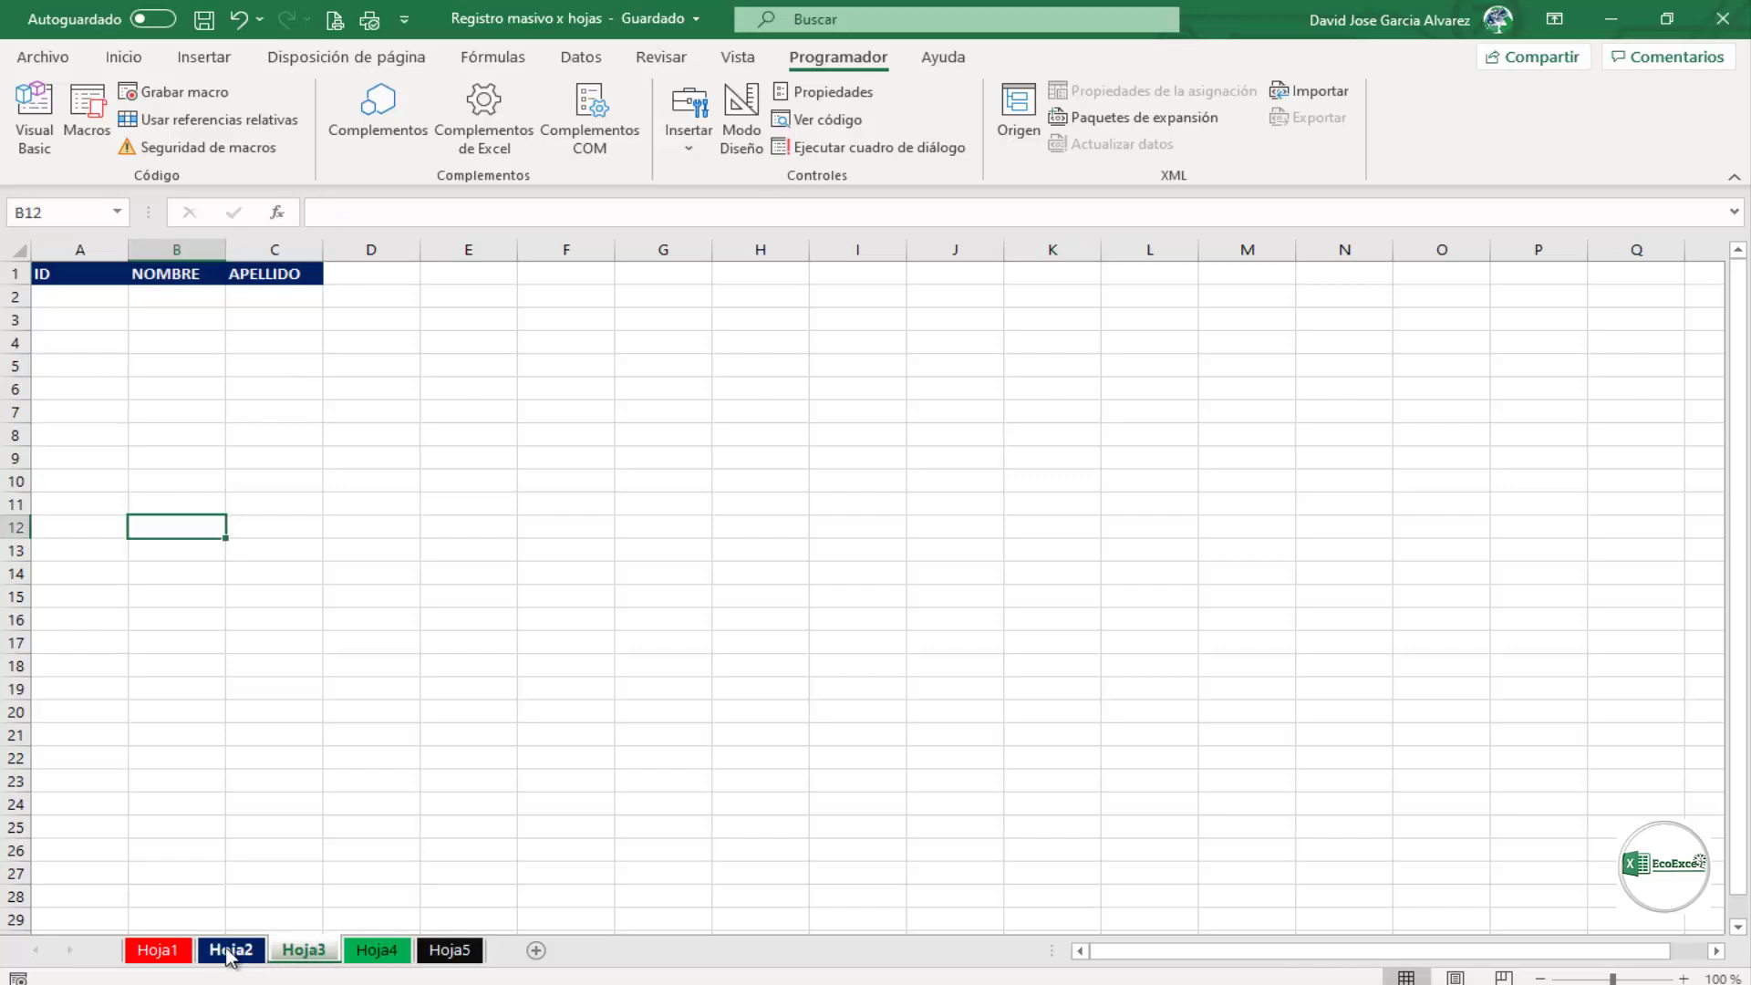
pyautogui.click(242, 953)
pyautogui.click(157, 951)
pyautogui.click(244, 955)
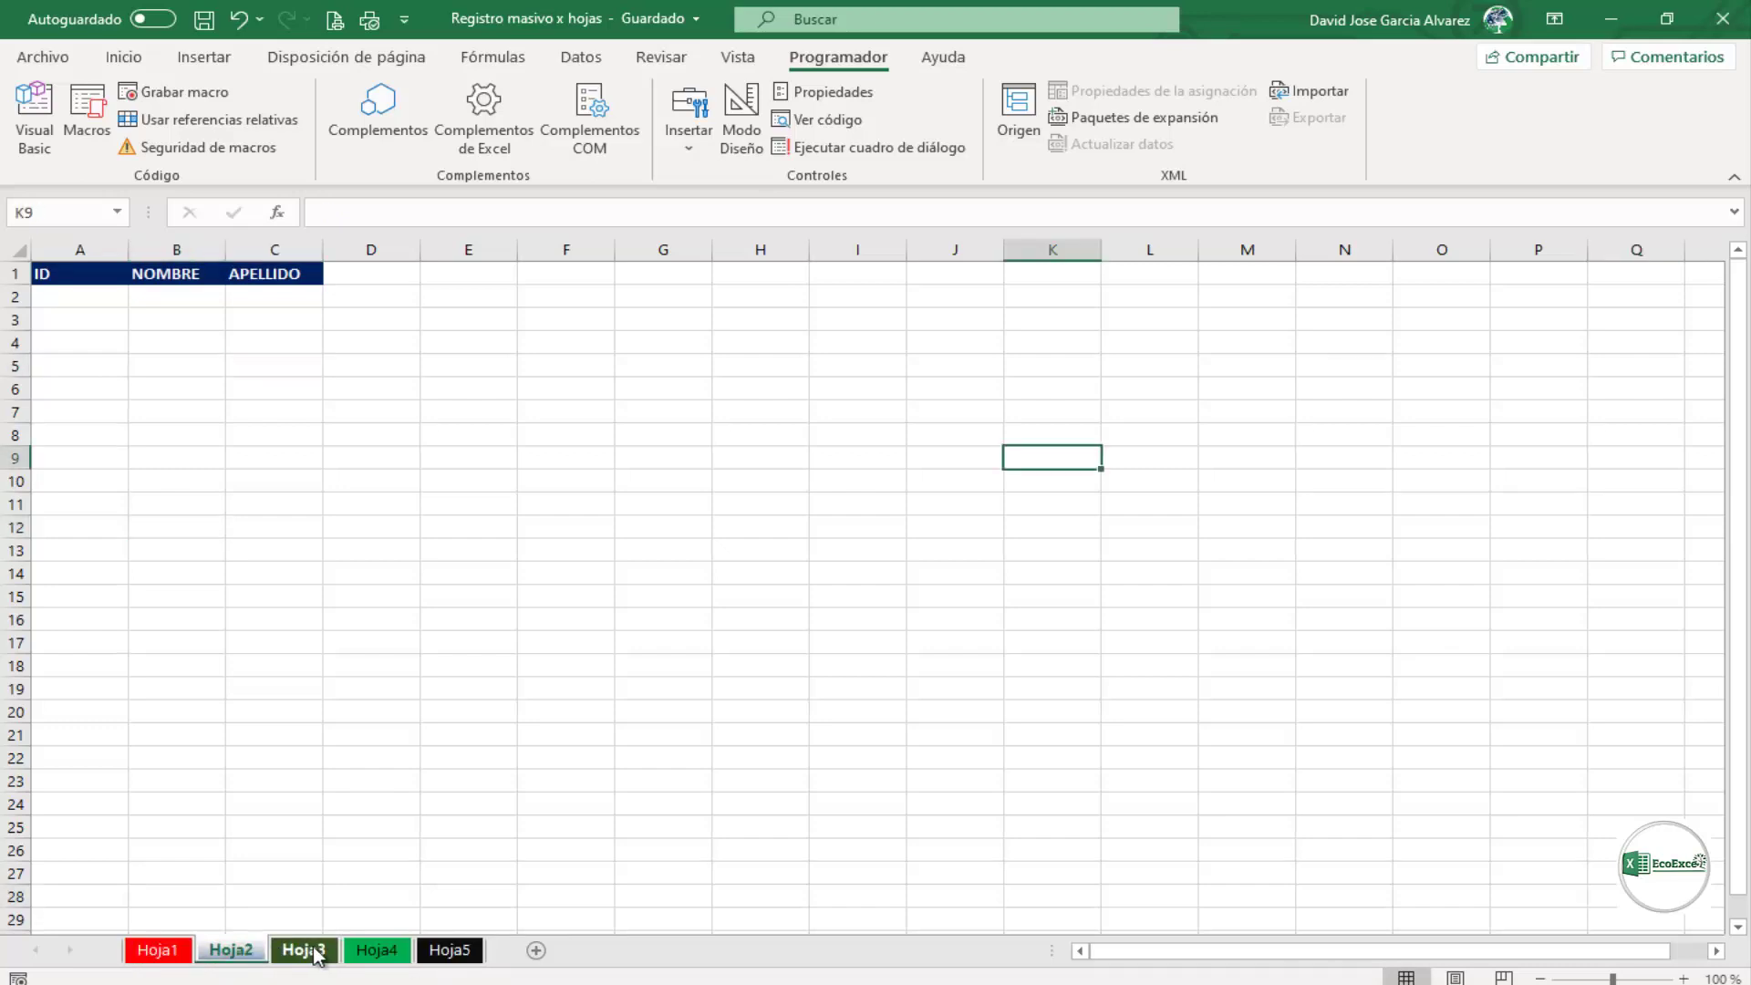
pyautogui.click(302, 953)
pyautogui.click(387, 953)
pyautogui.click(433, 953)
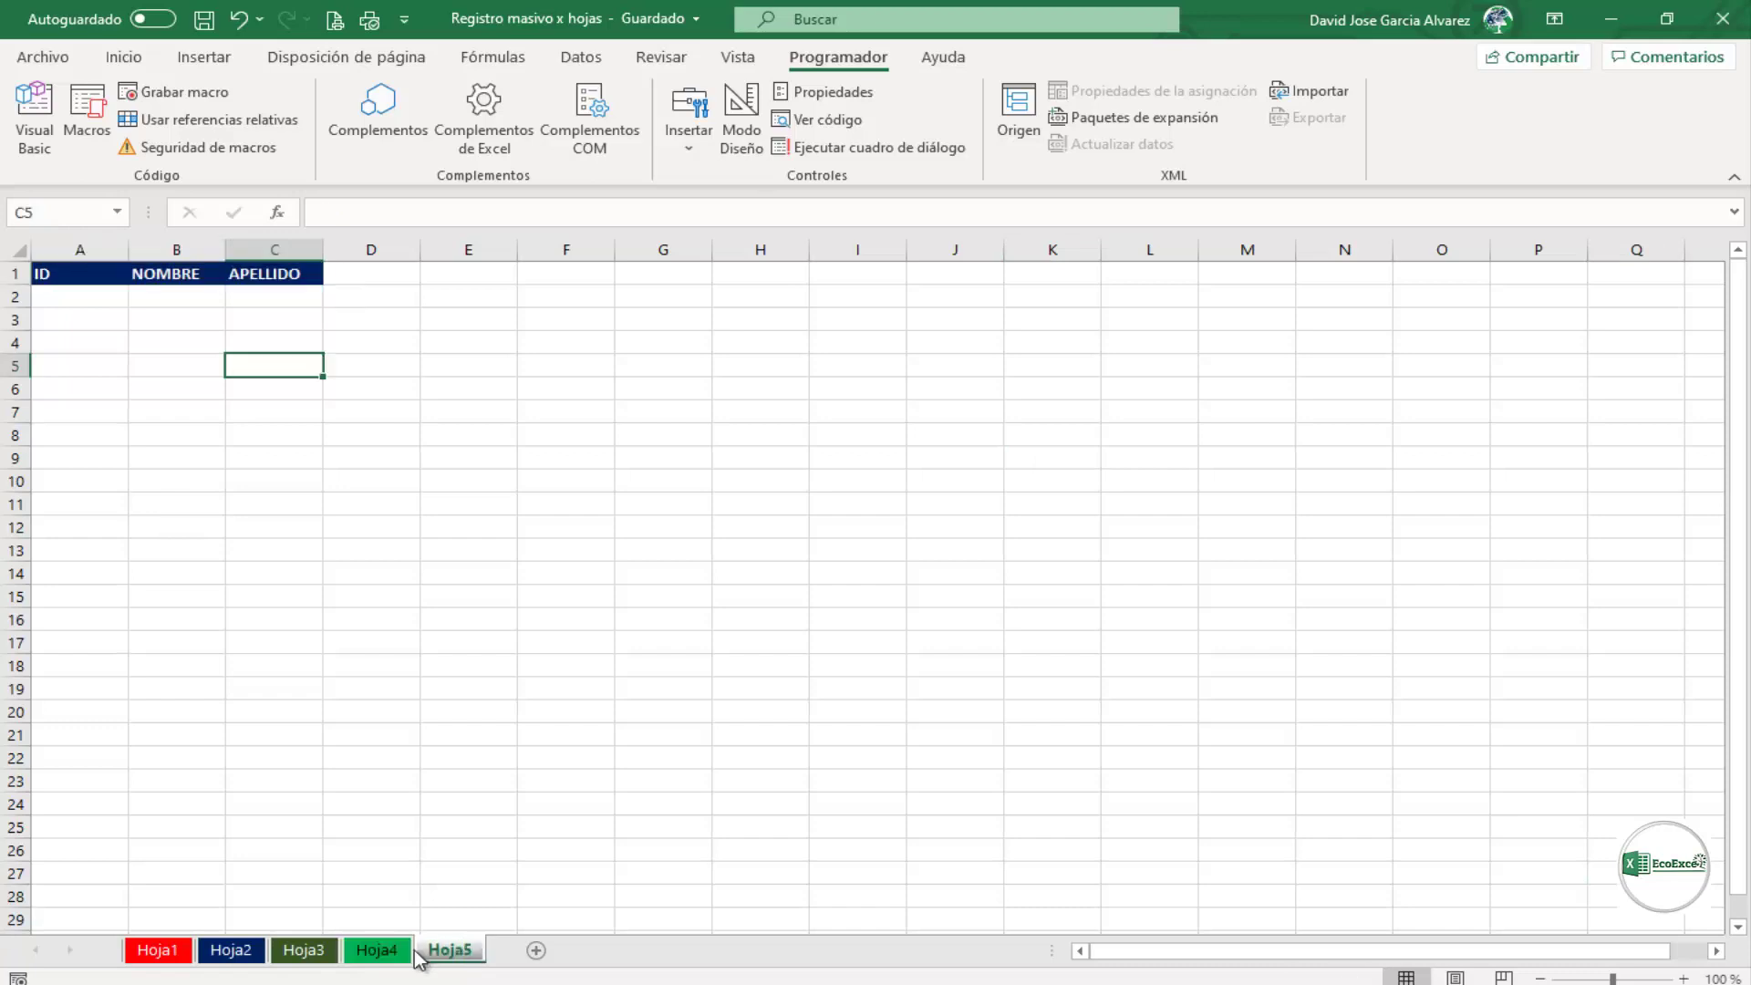
pyautogui.click(178, 953)
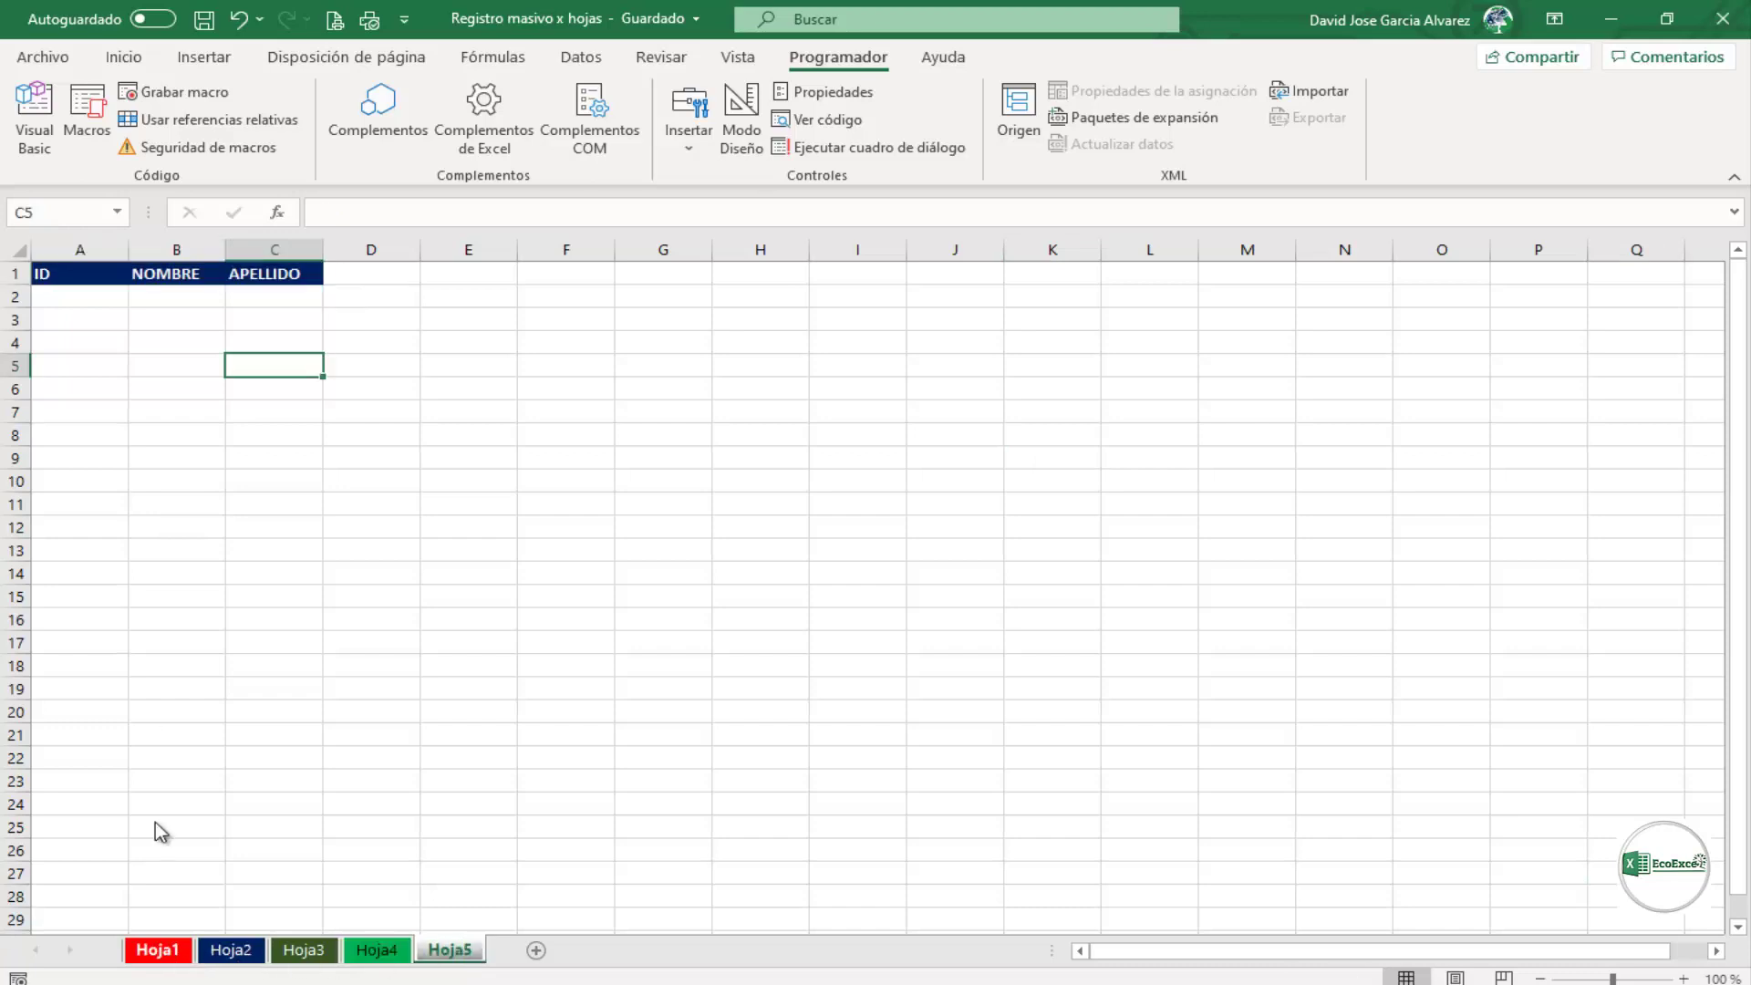
# Step: Highlight columns A, B and C holding ID, NOMBRE and APELLIDO, then clear the selection
pyautogui.click(82, 248)
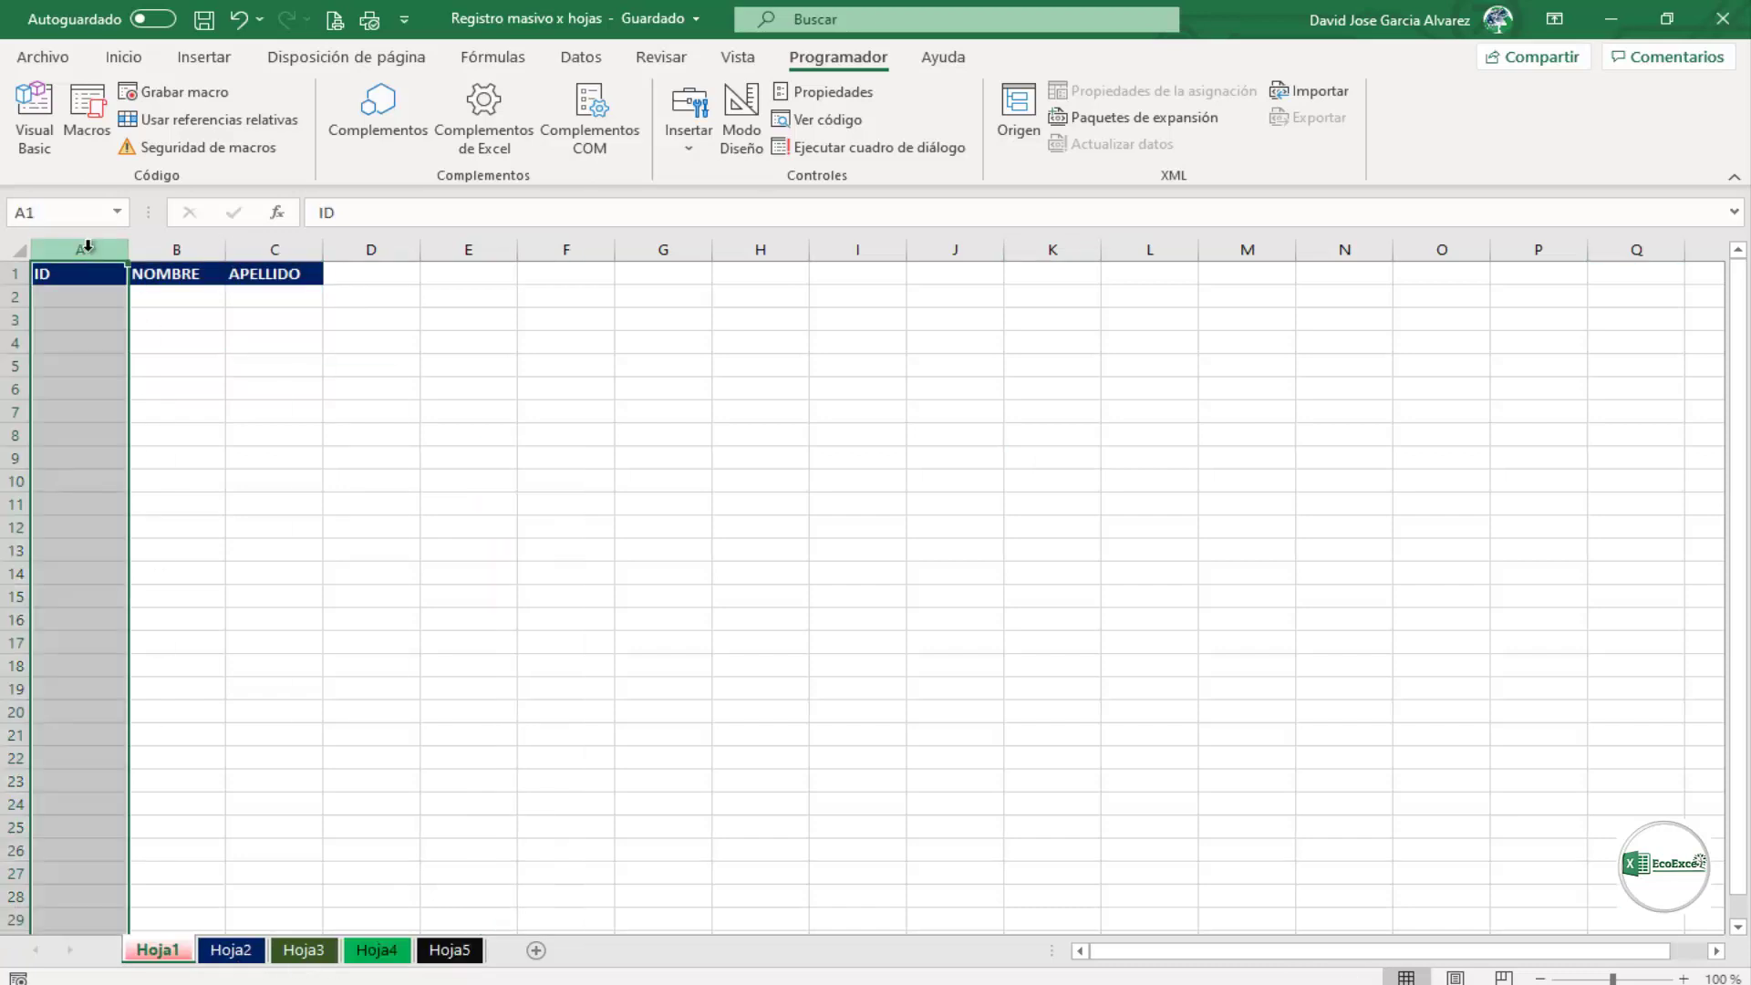
pyautogui.click(171, 244)
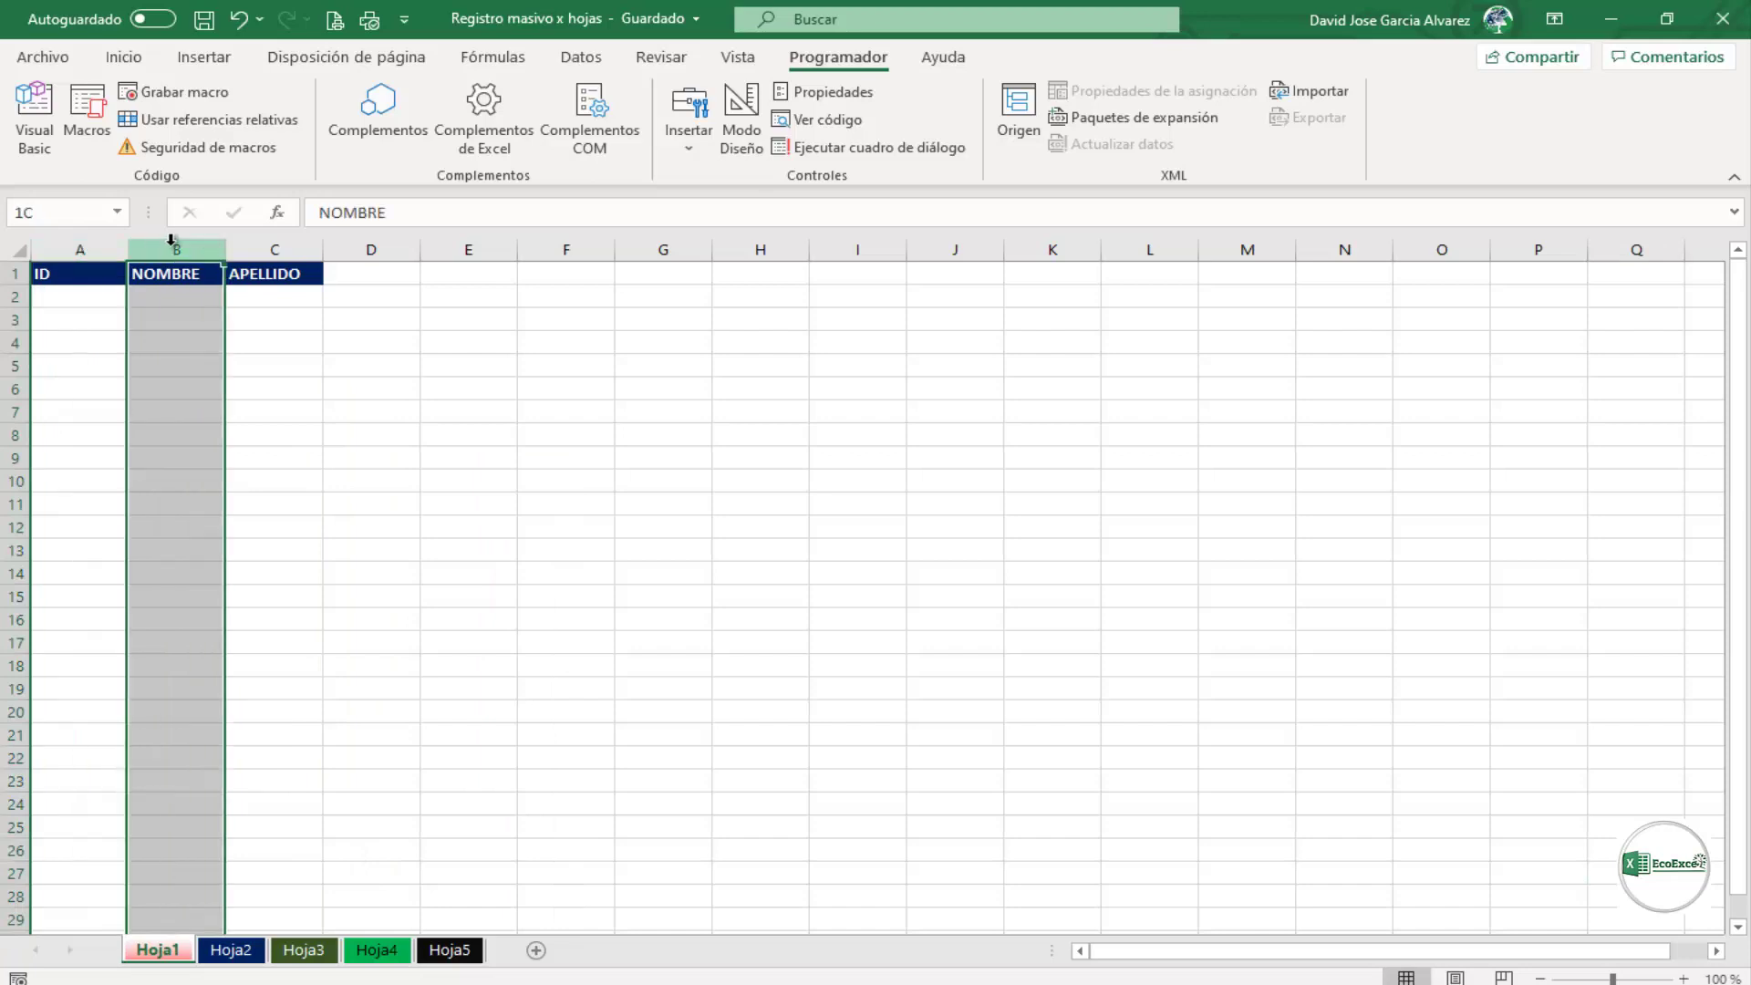
pyautogui.click(286, 246)
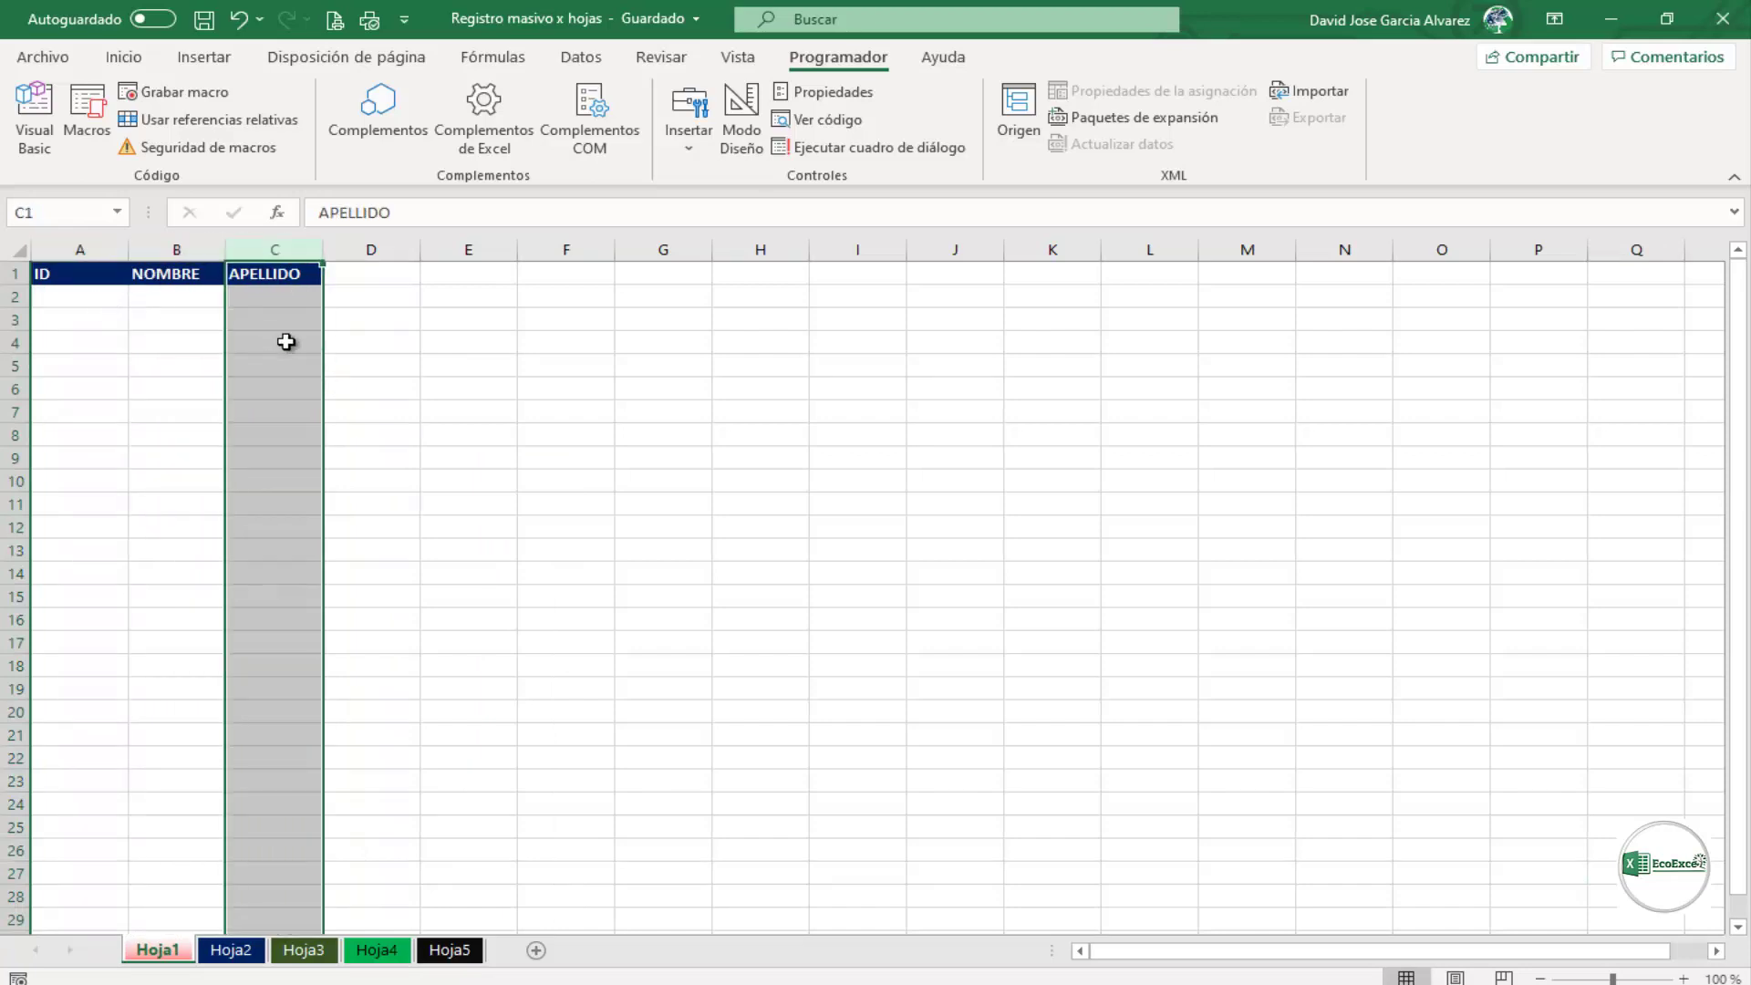
pyautogui.click(310, 438)
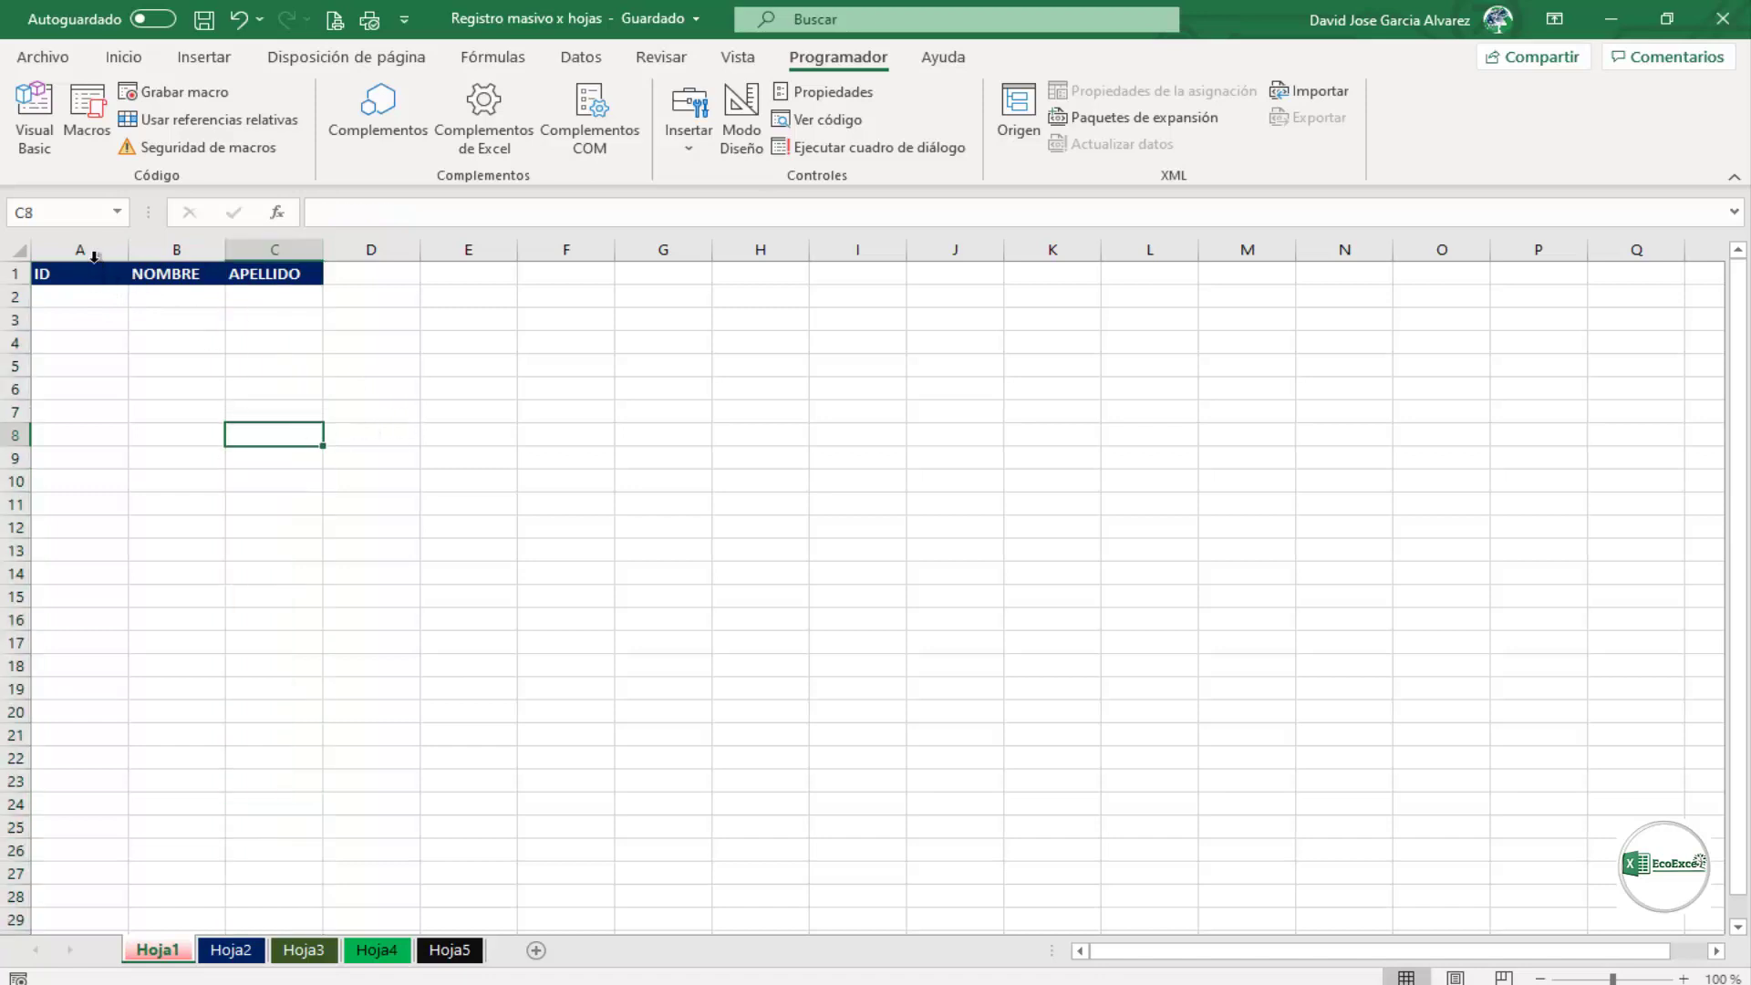
pyautogui.click(95, 250)
pyautogui.click(176, 249)
pyautogui.click(260, 249)
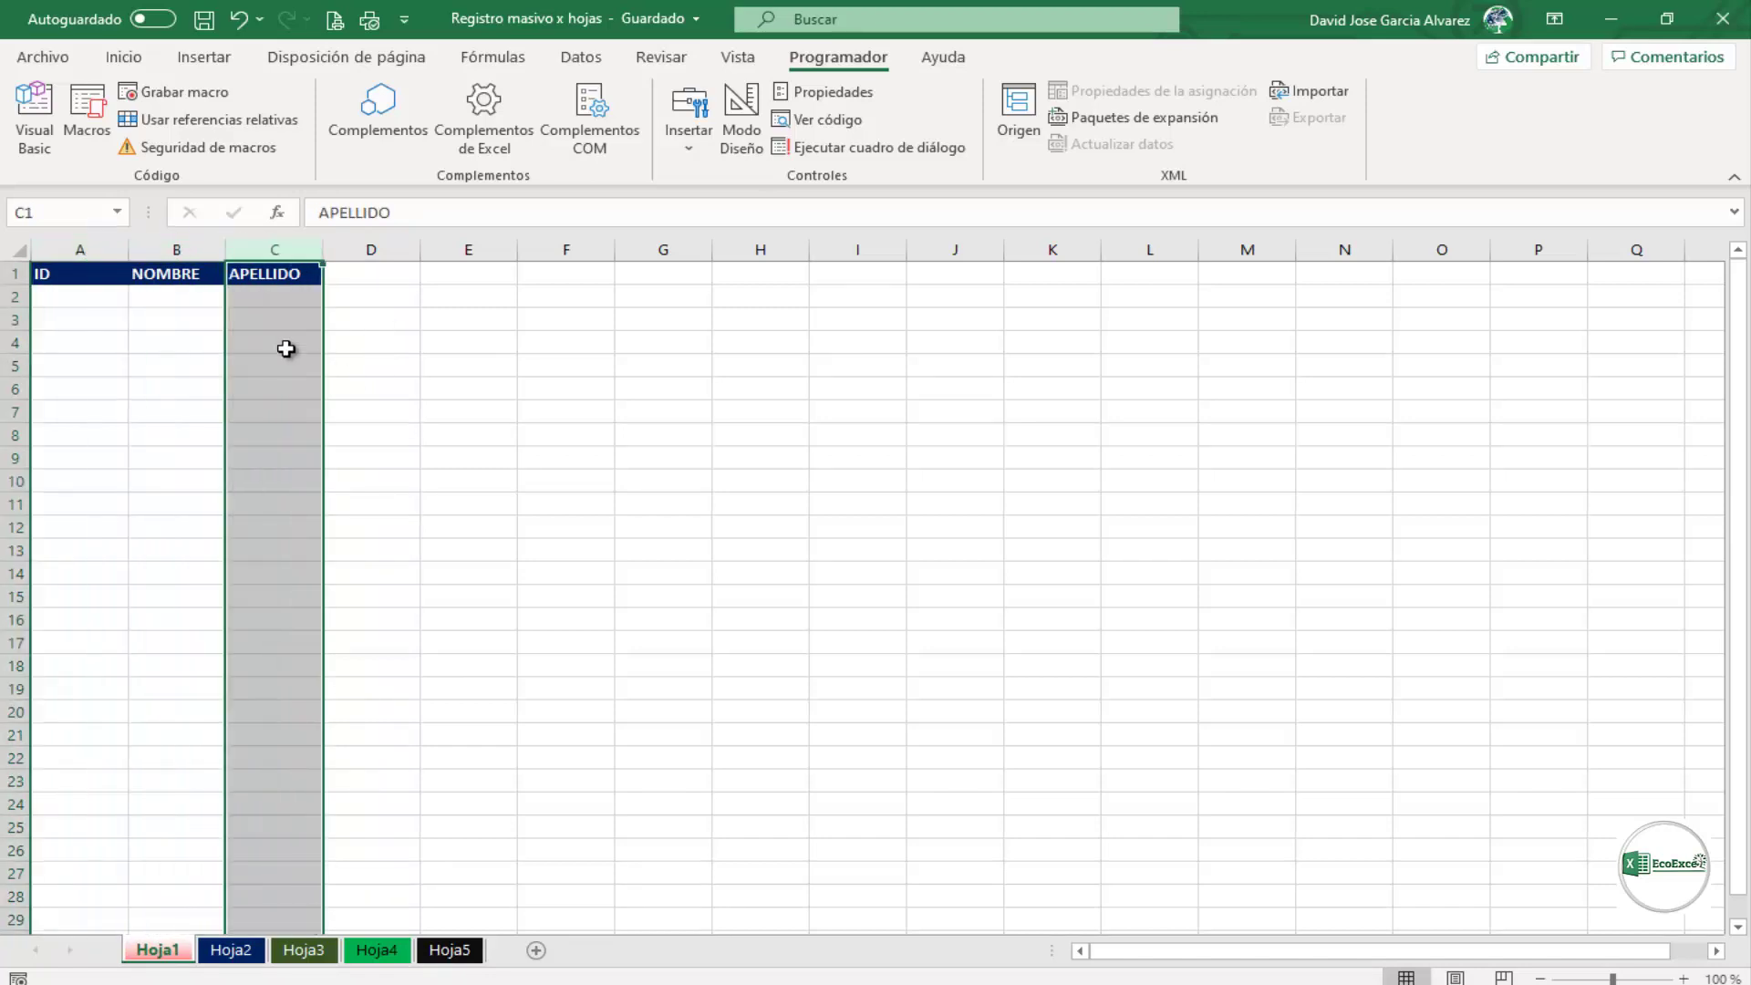
pyautogui.click(269, 365)
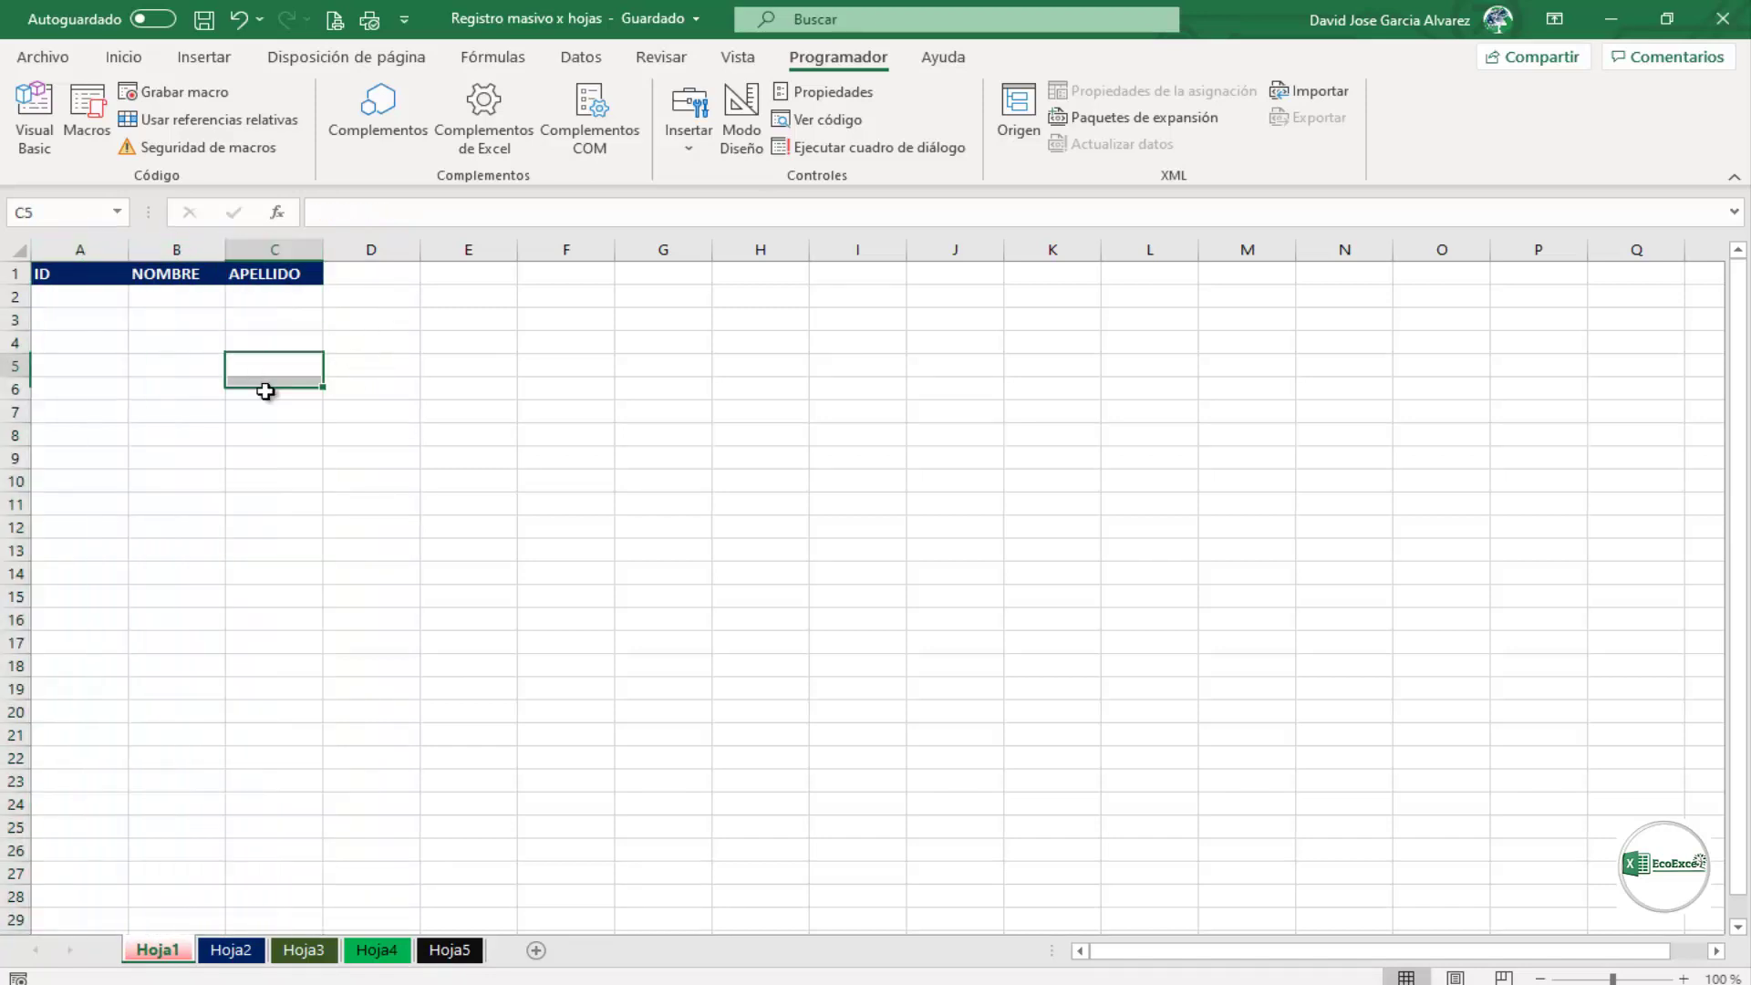
# Step: In the VBA editor, move the Toolbox aside and select each UserForm1 control to review its properties
pyautogui.click(35, 136)
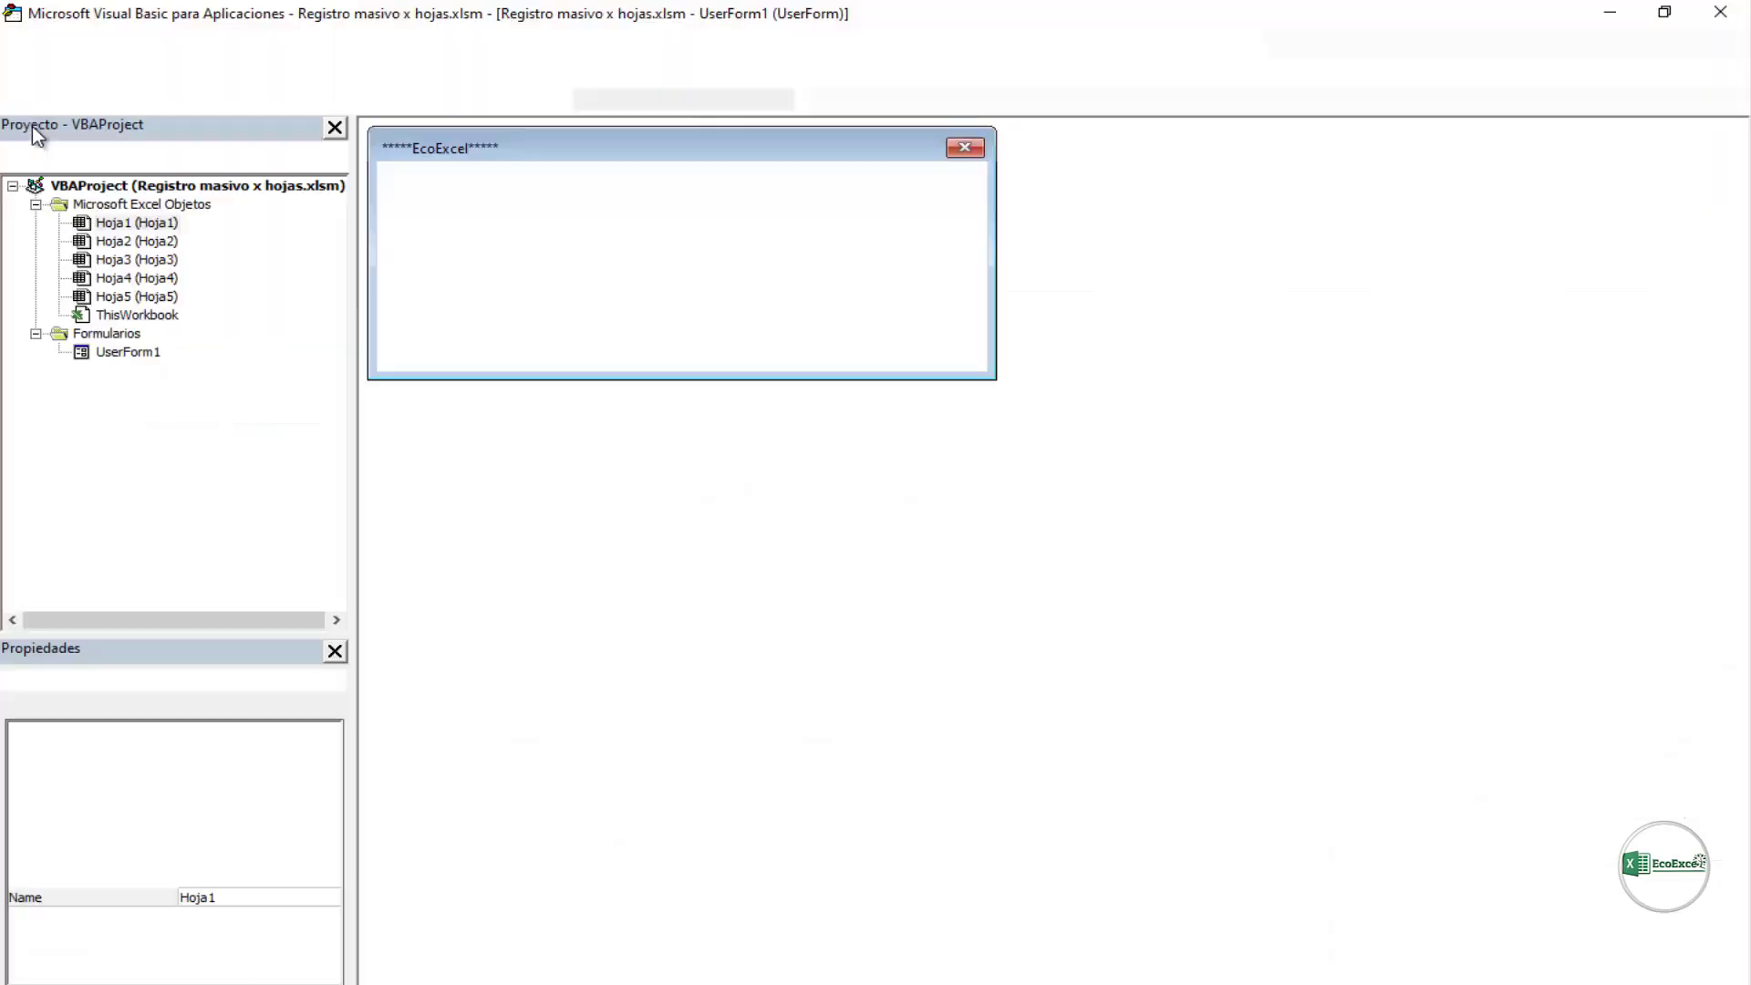
pyautogui.moveTo(231, 180); pyautogui.dragTo(1384, 635)
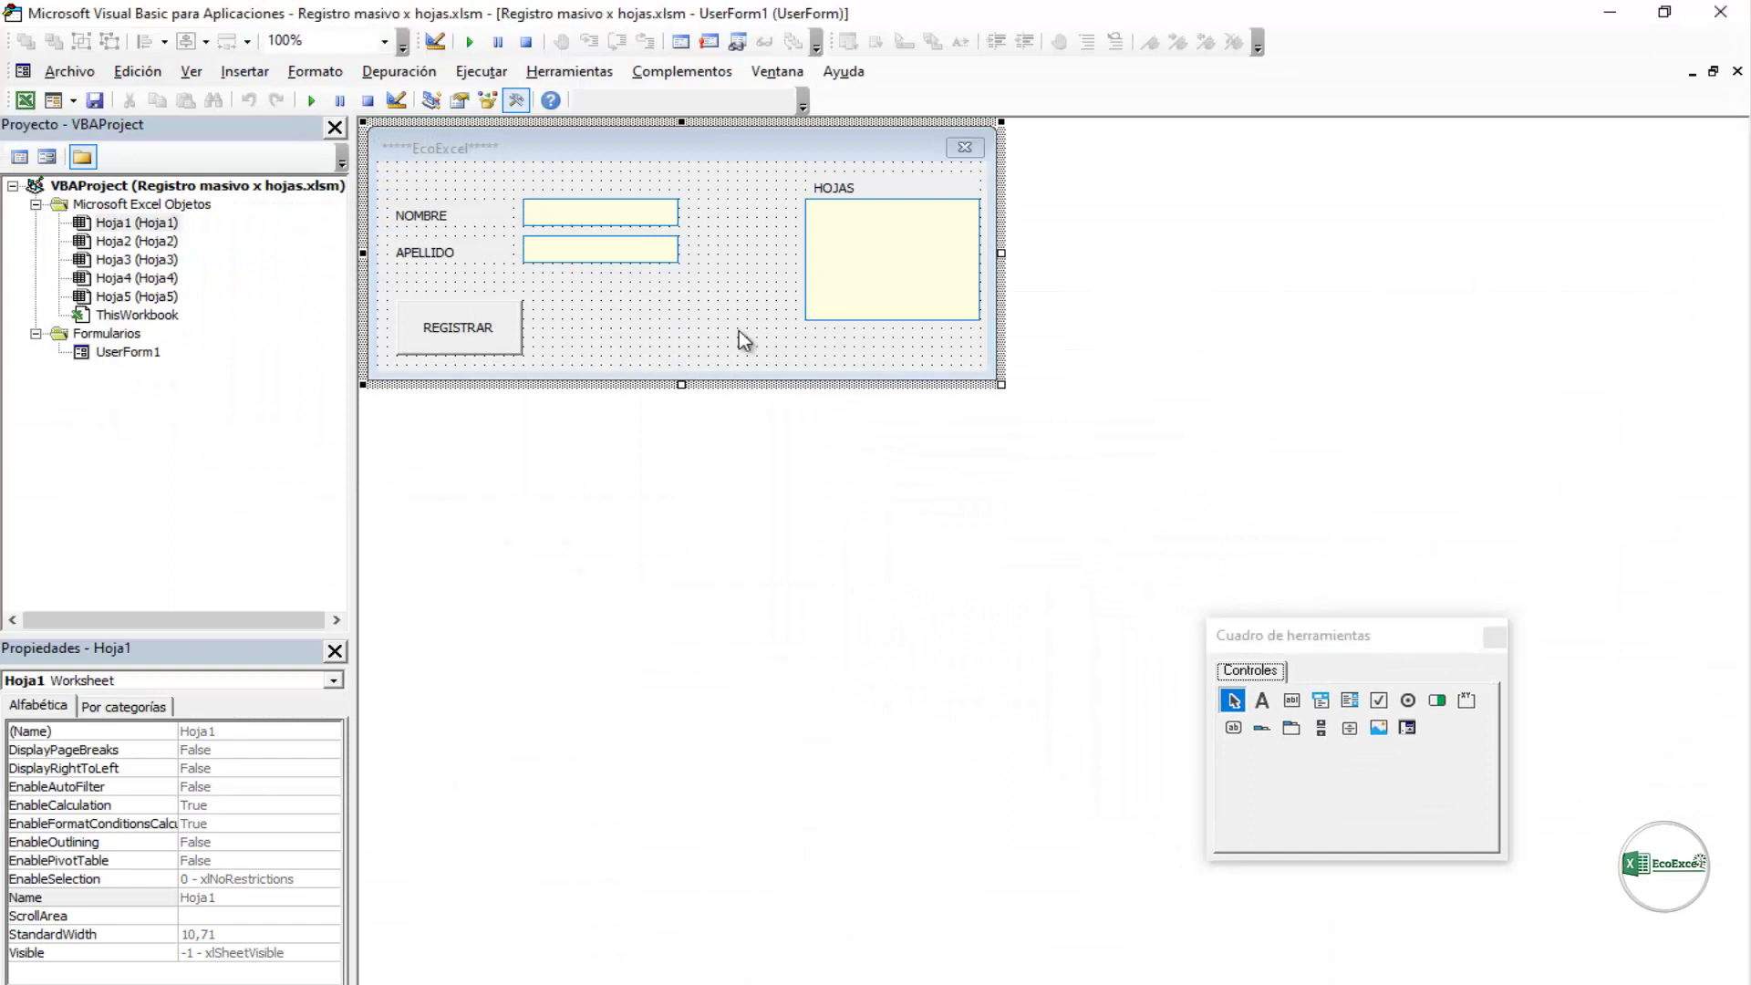
pyautogui.click(738, 332)
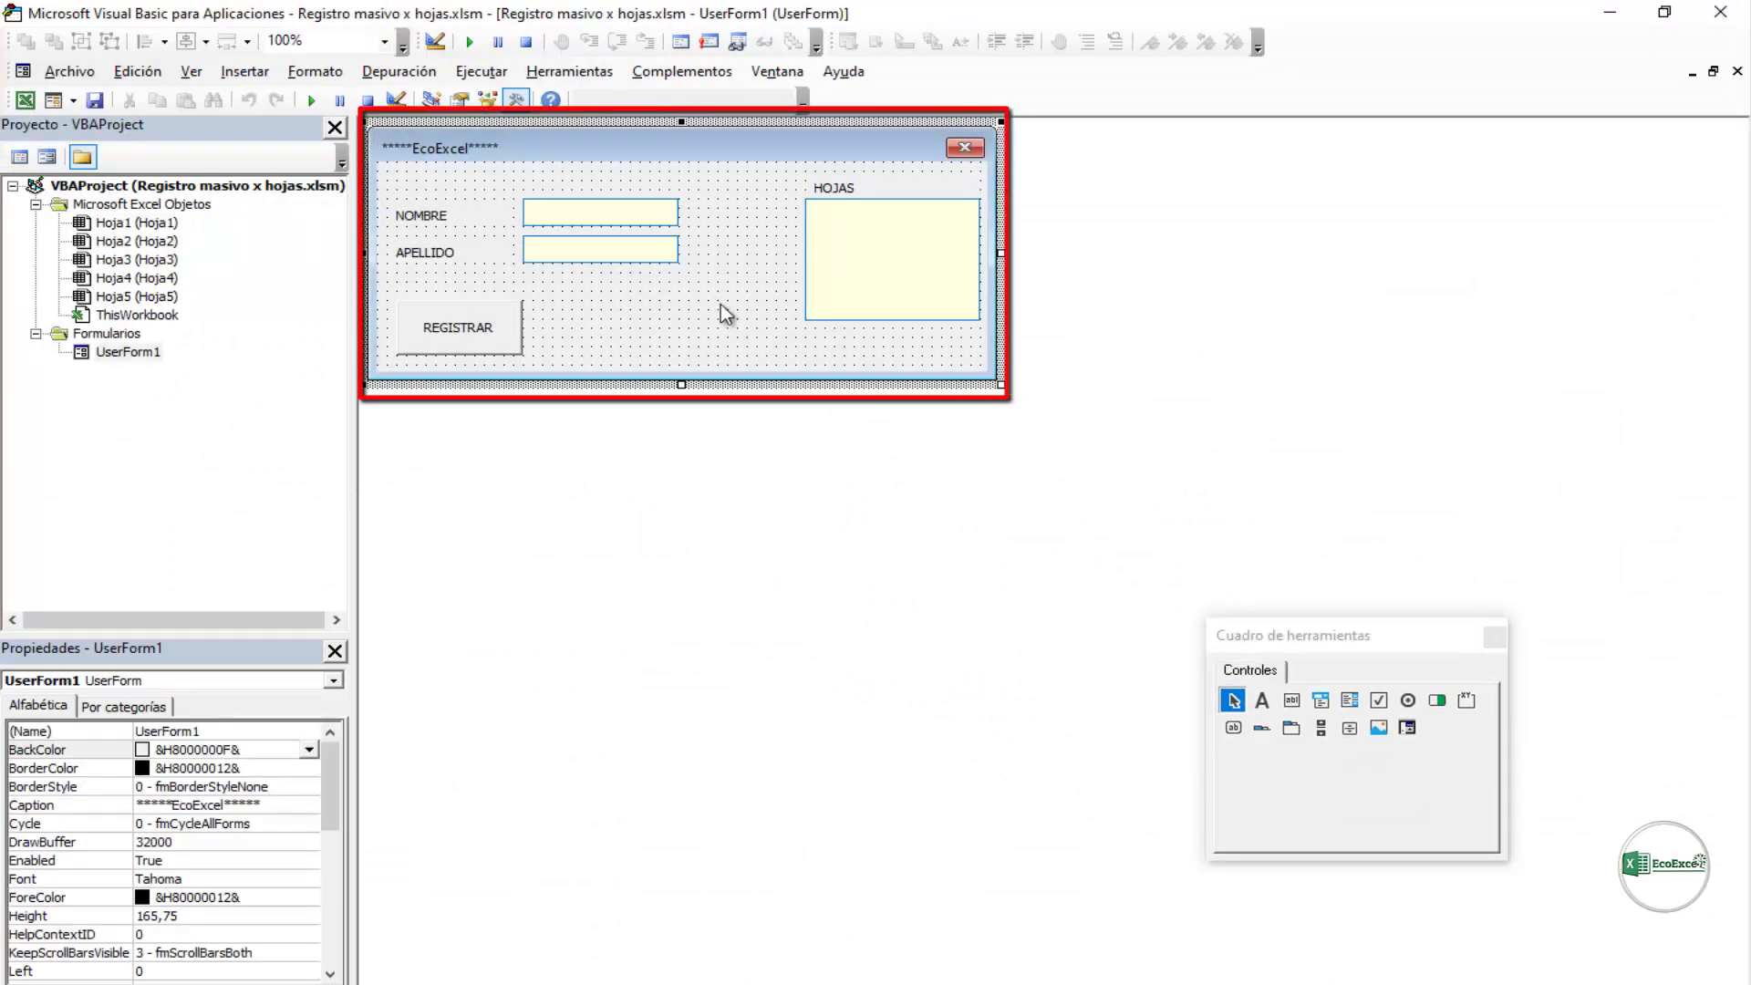
pyautogui.click(664, 215)
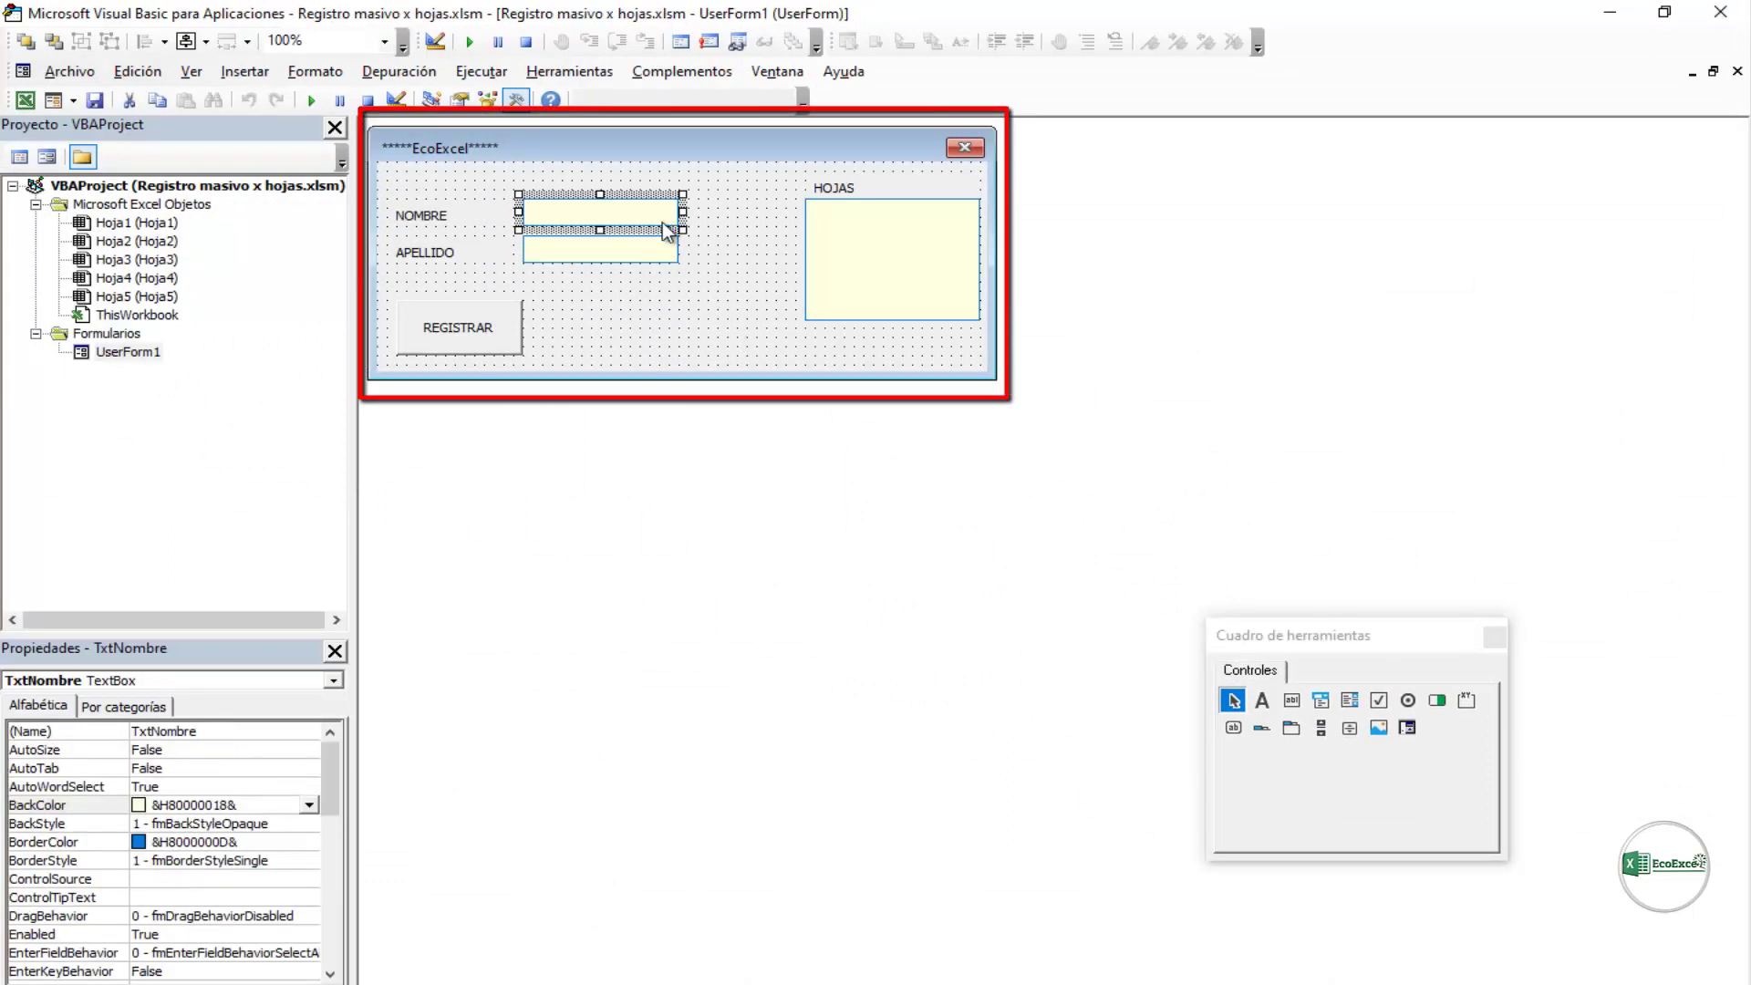
pyautogui.click(578, 255)
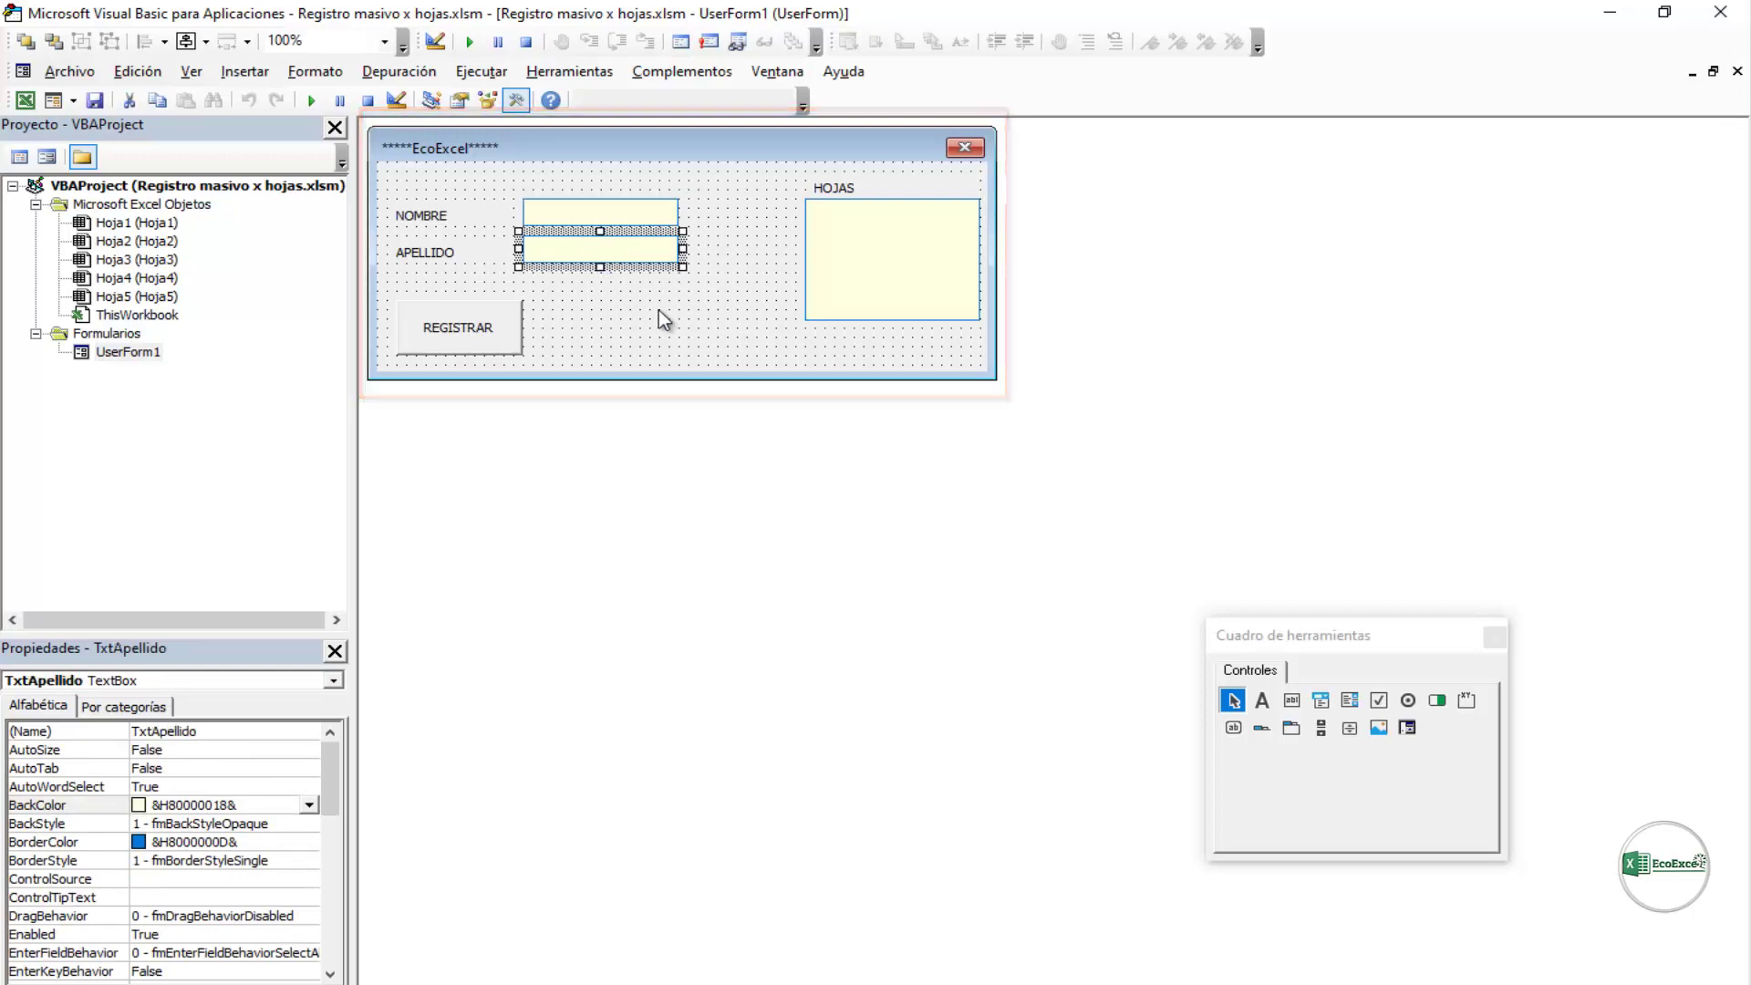
pyautogui.click(928, 284)
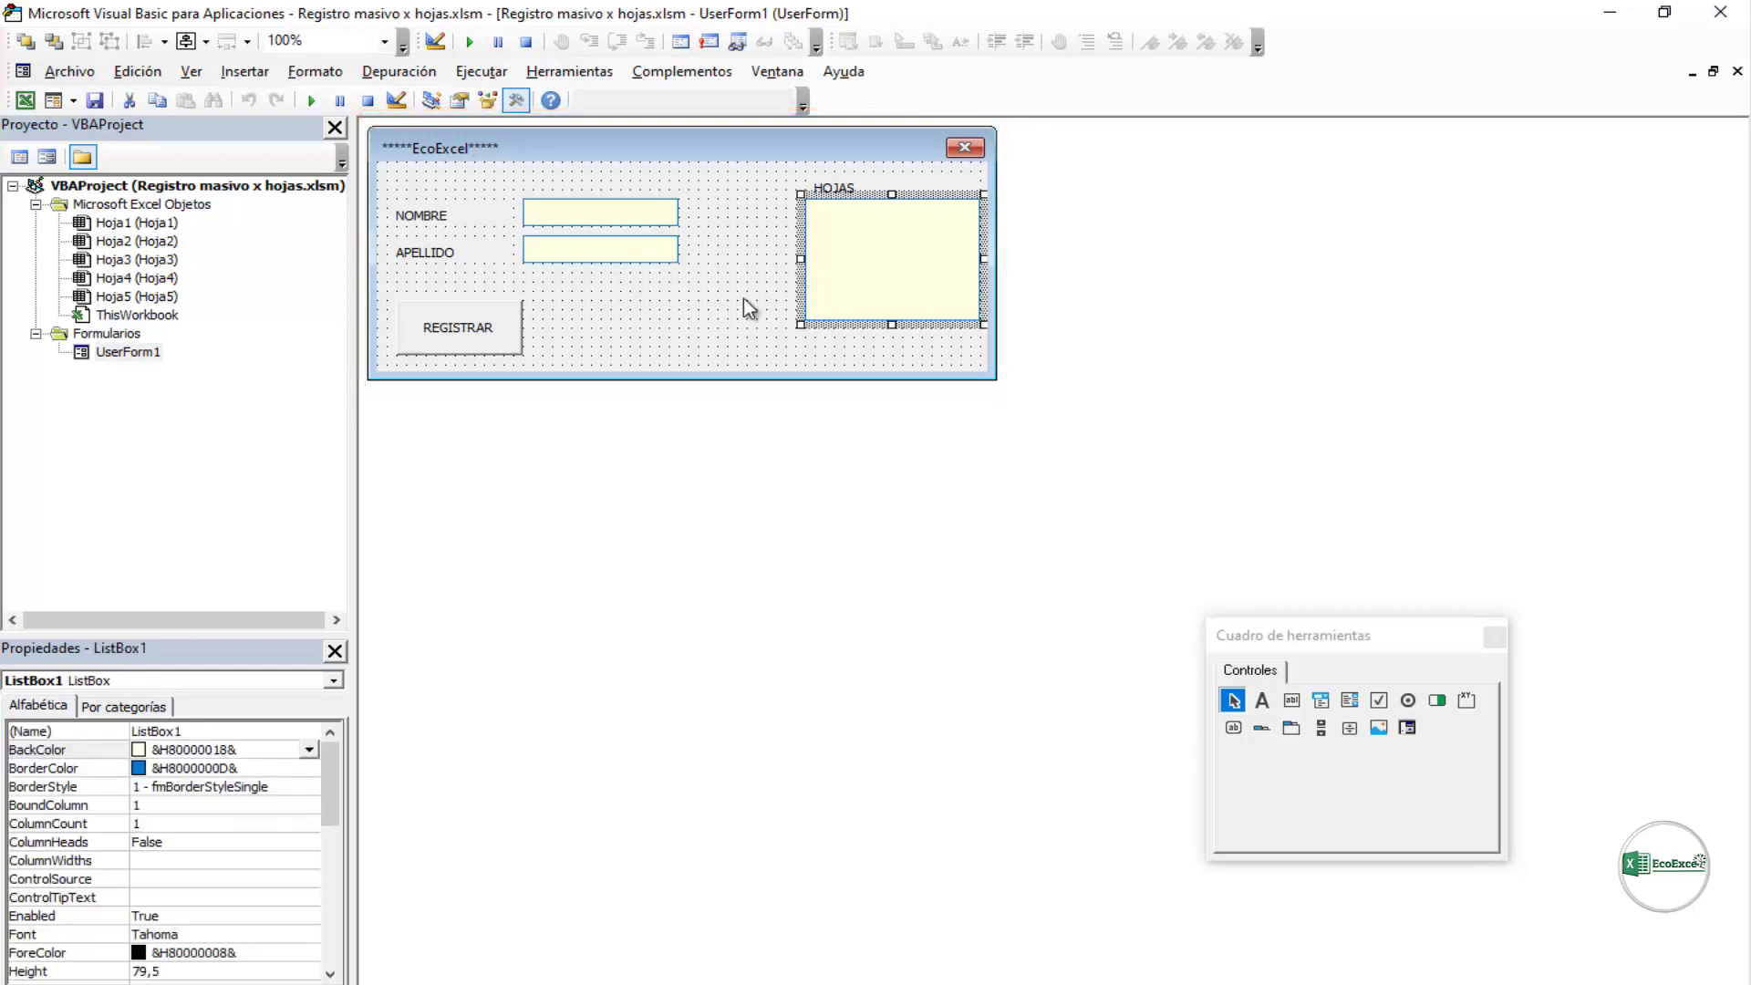
pyautogui.click(471, 343)
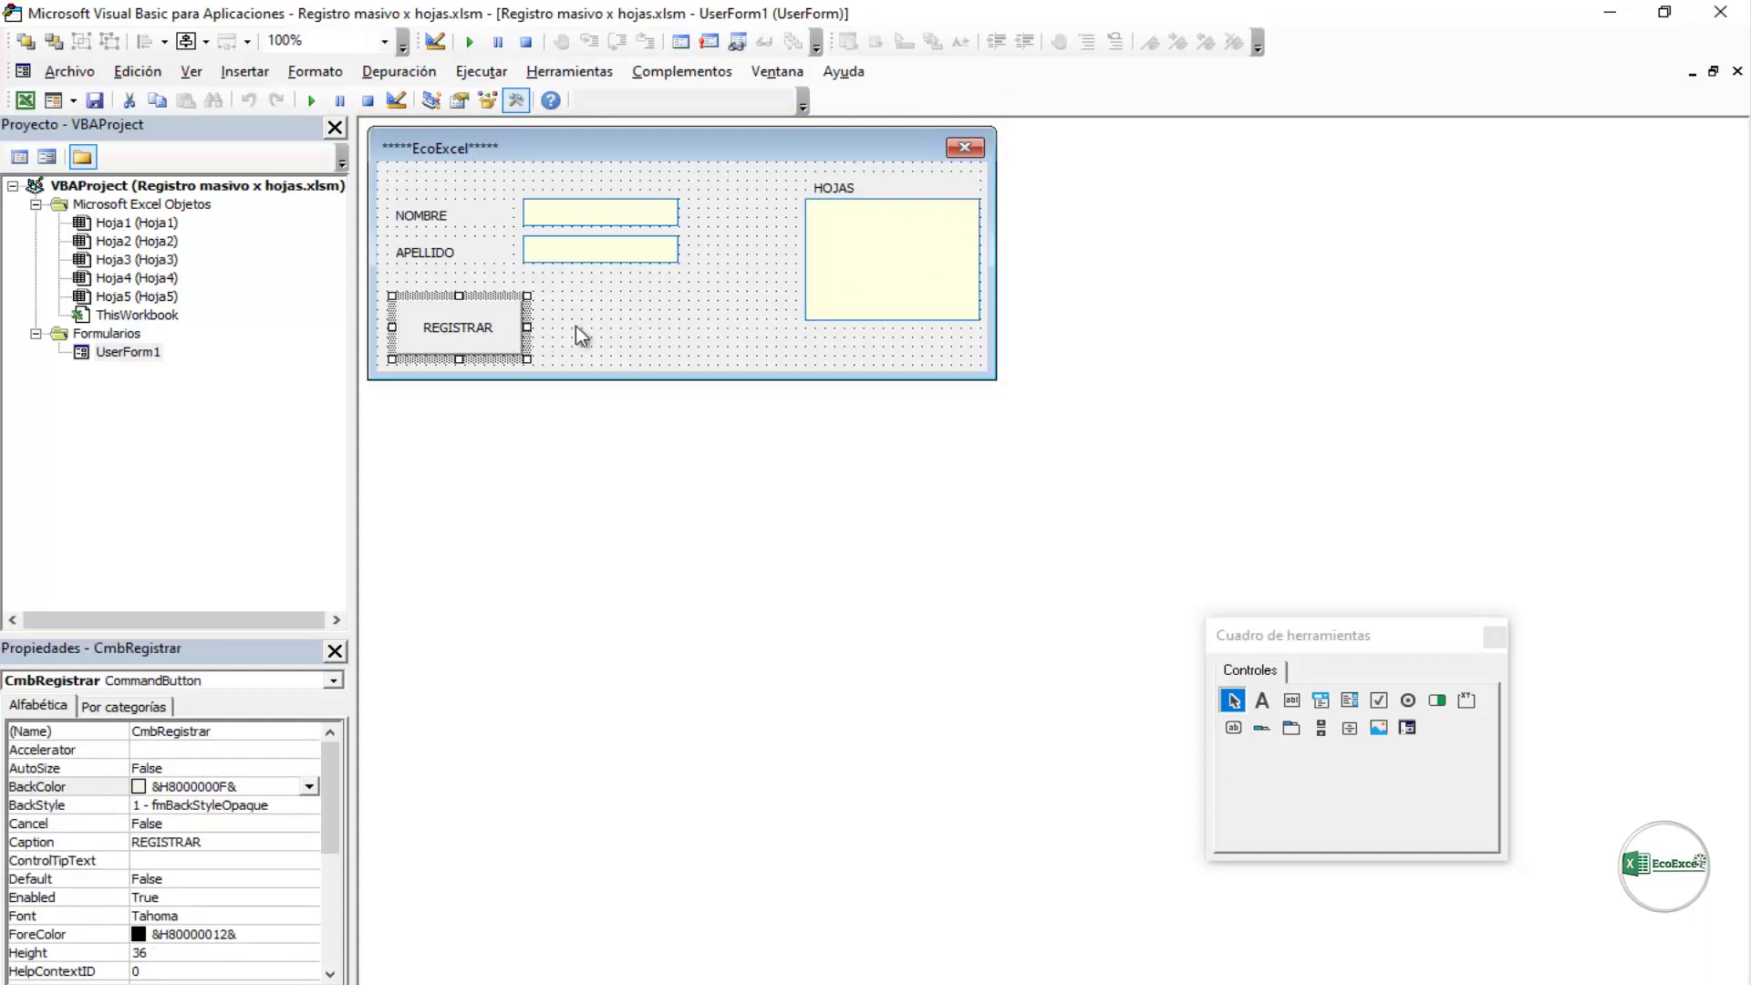
# Step: In UserForm1's code window, declare Dim I As Integer and Dim Uf As Long above the procedure
pyautogui.doubleClick(698, 325)
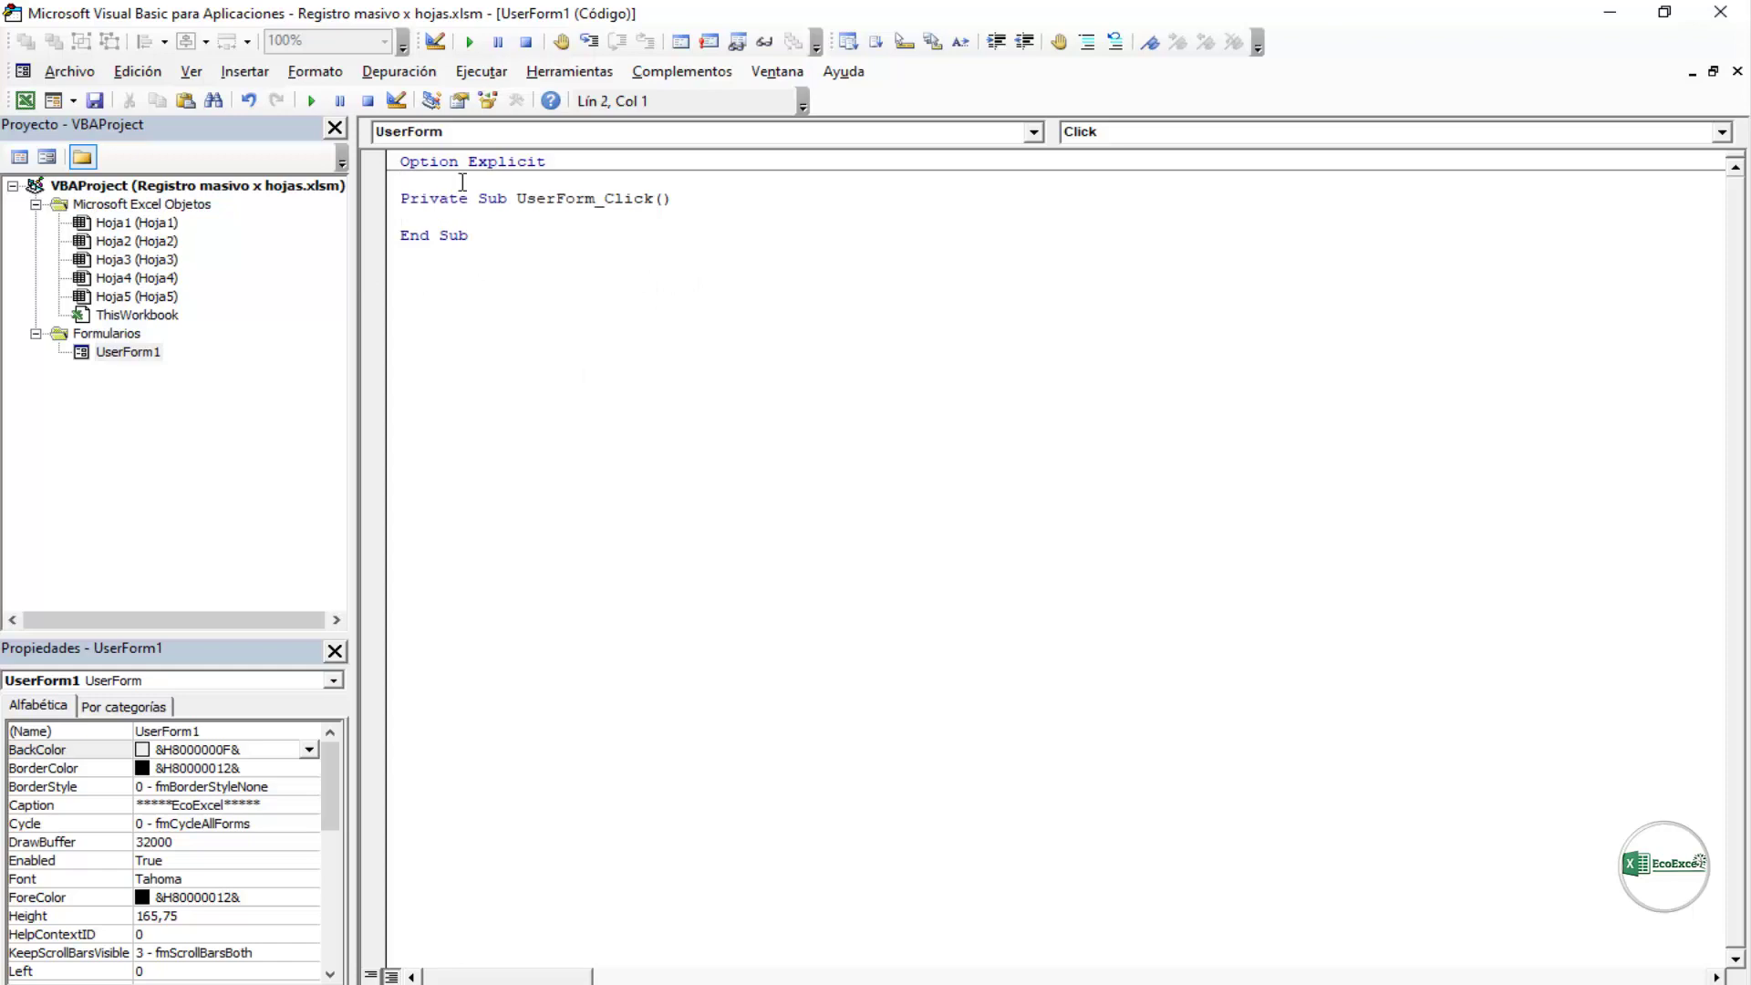
pyautogui.write('dim ')
pyautogui.write('I as Integer')
pyautogui.press('Return')
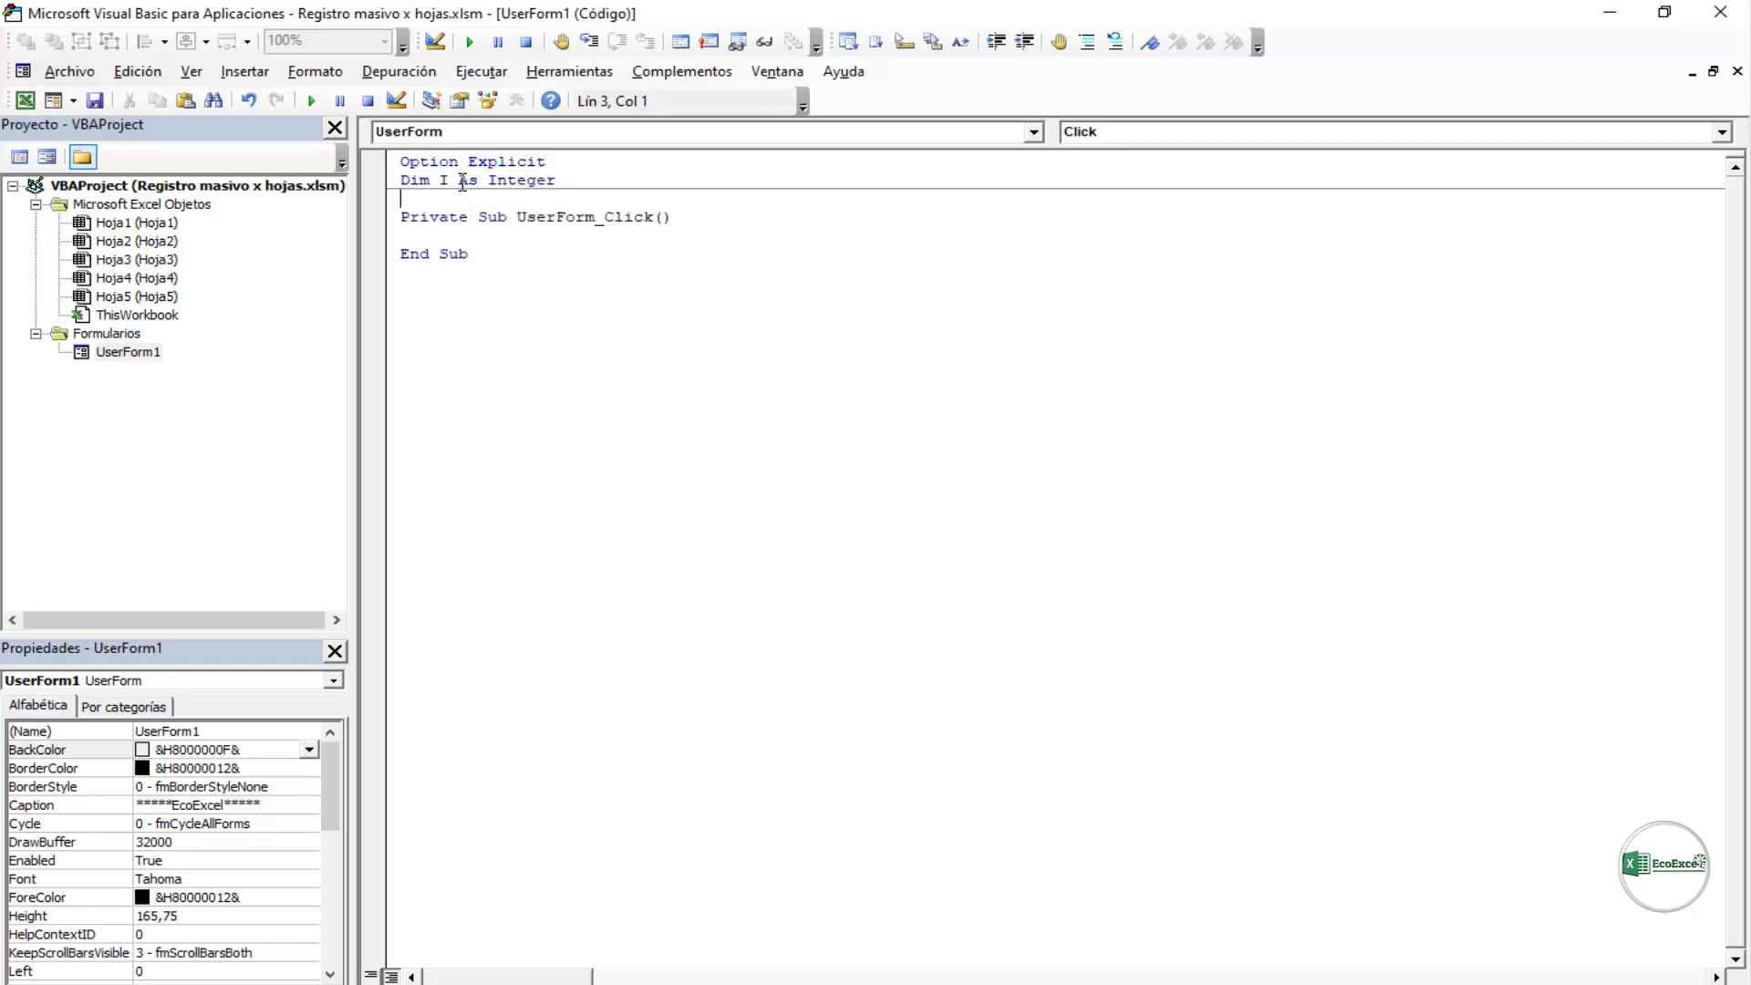
pyautogui.write('d')
pyautogui.write('im Uf as ')
pyautogui.write('Long')
pyautogui.press('Down')
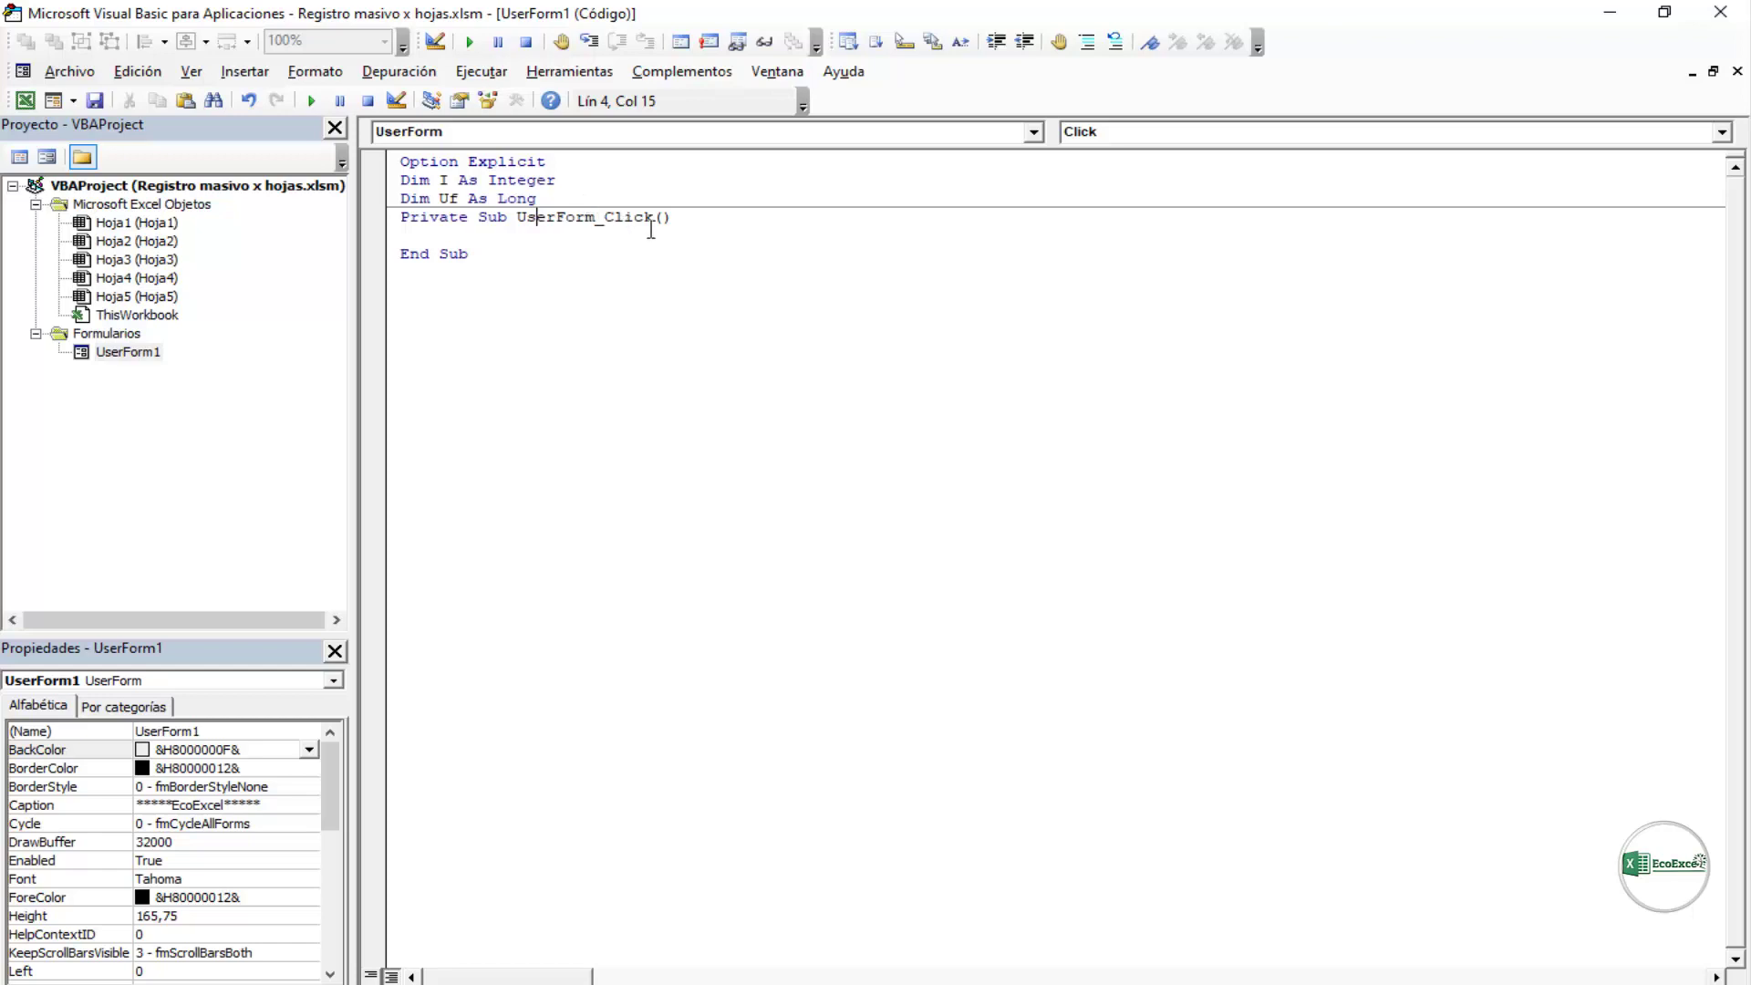
pyautogui.click(488, 230)
# Step: Add a UserForm_Initialize procedure, delete the empty Click procedure, and open an indented line
pyautogui.click(1721, 132)
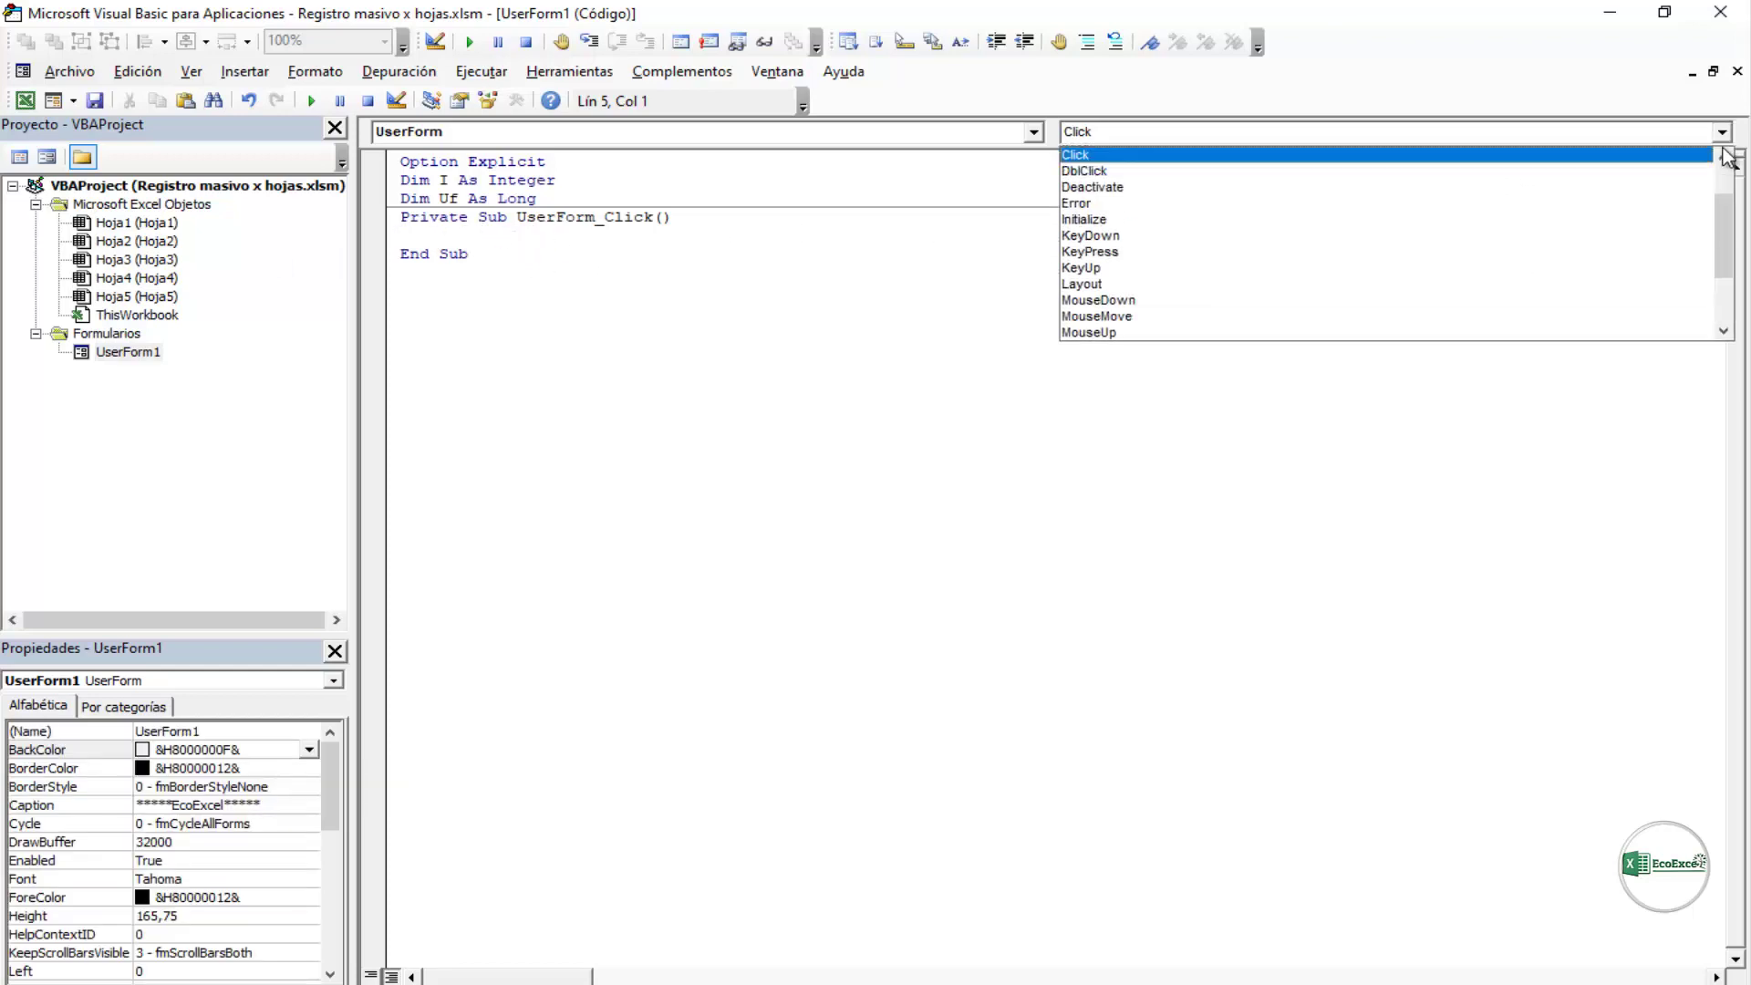
pyautogui.scroll(2, 1459, 237)
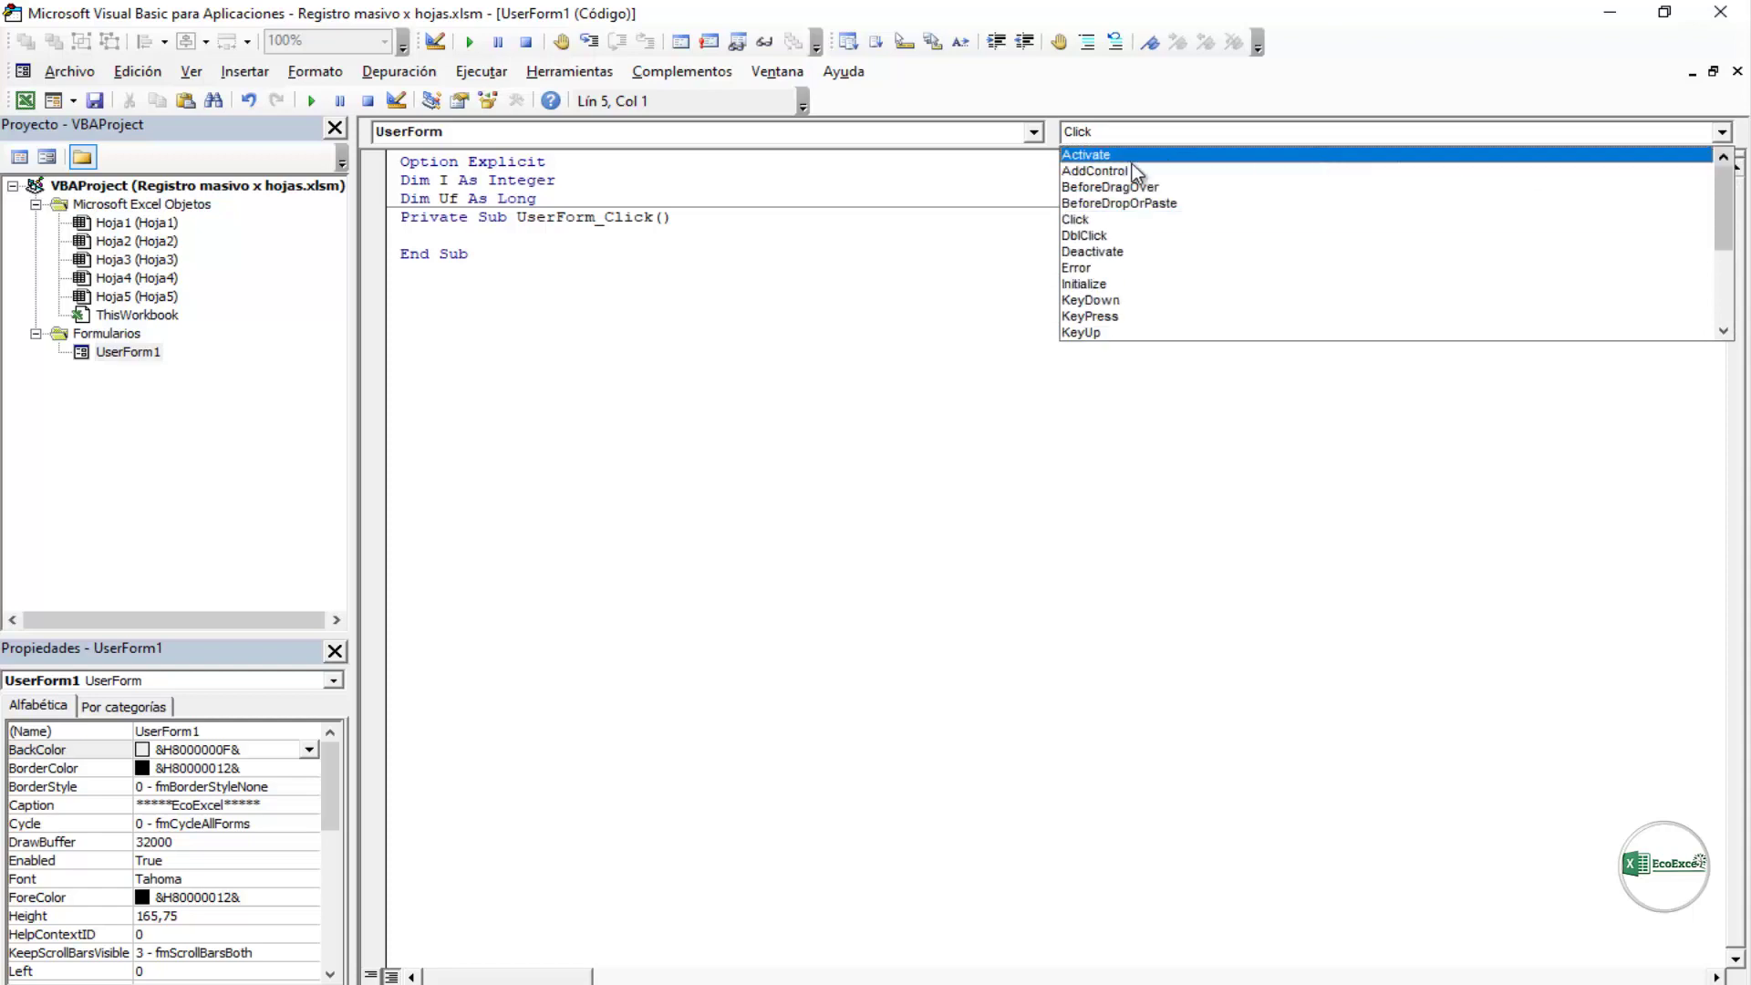
pyautogui.click(1117, 288)
pyautogui.moveTo(387, 219); pyautogui.dragTo(387, 269)
pyautogui.press('Delete')
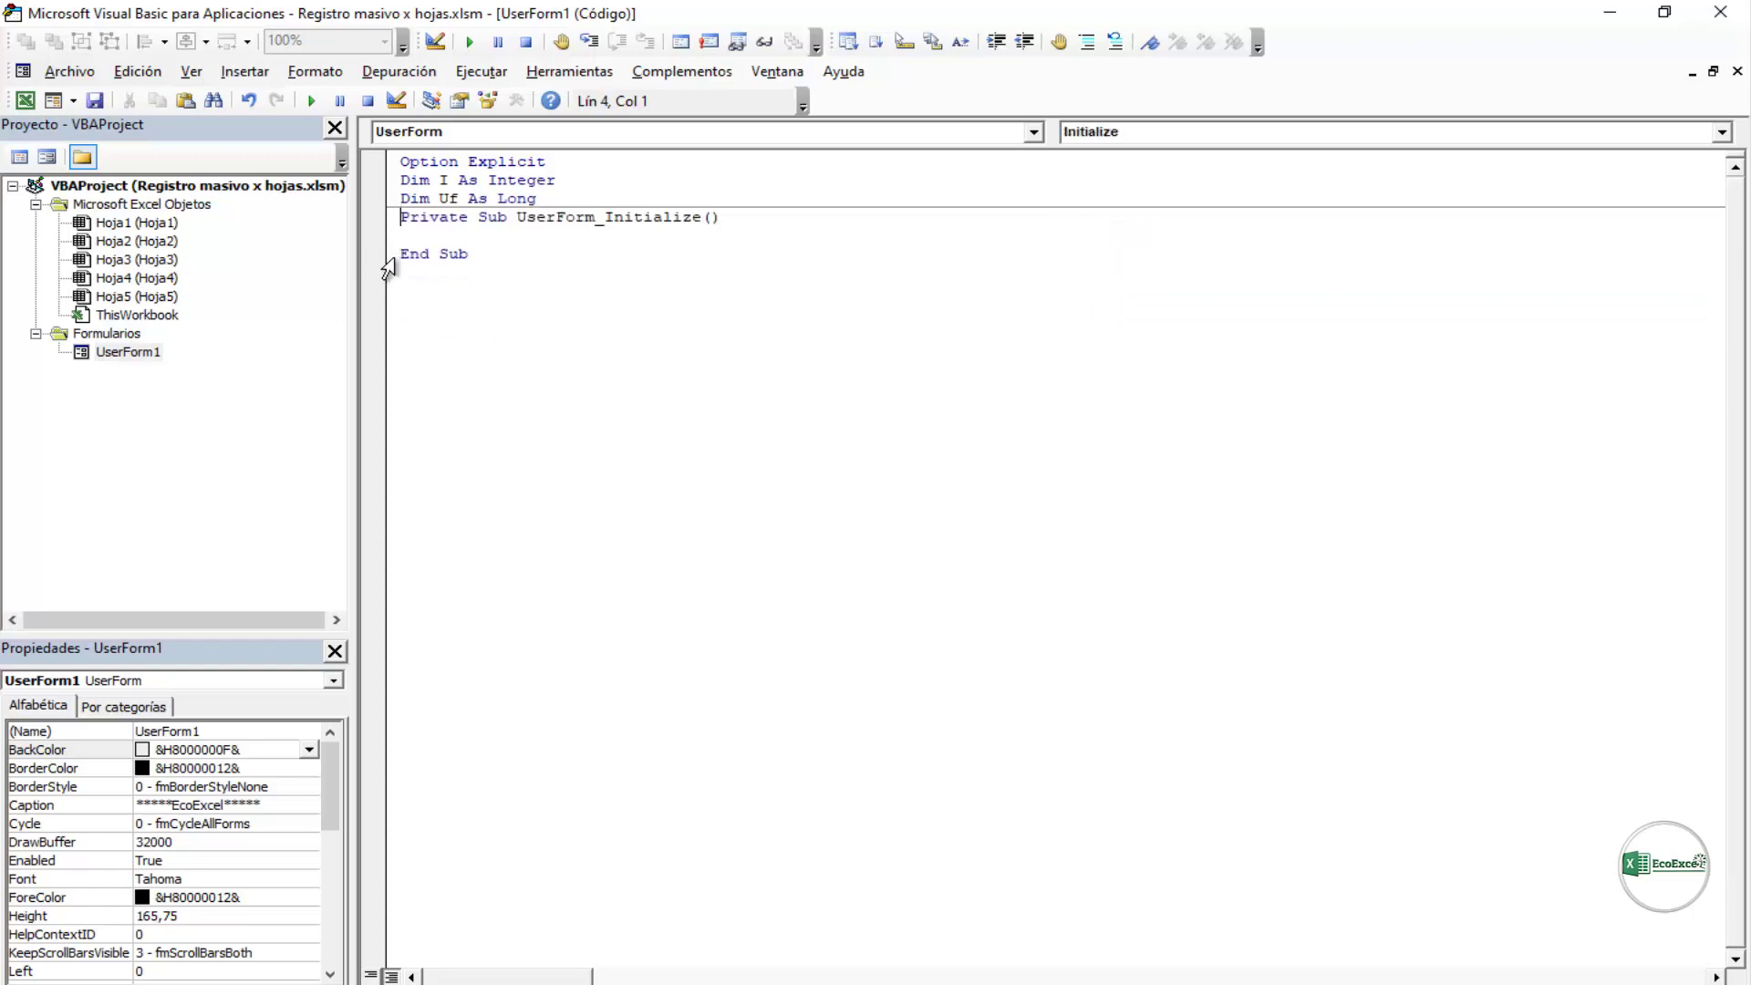
pyautogui.press('Return')
pyautogui.press('Return')
pyautogui.press('Return')
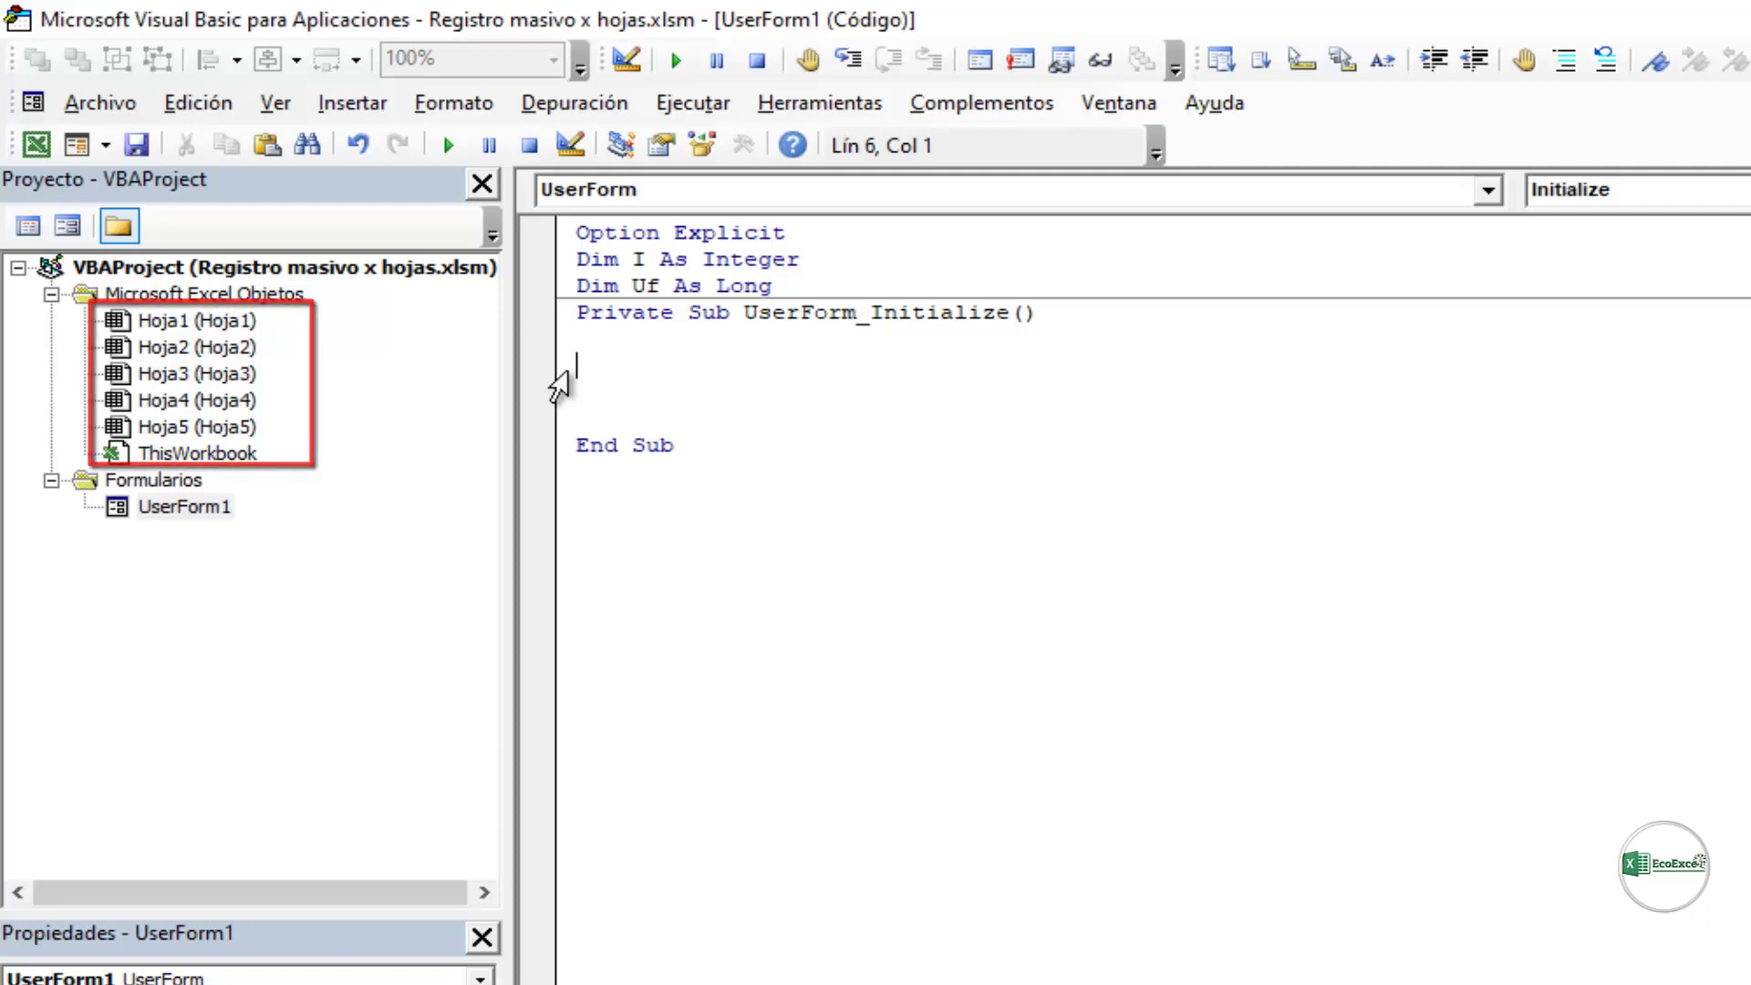
pyautogui.press('Return')
pyautogui.press('Return')
pyautogui.press('Up')
pyautogui.press('Tab')
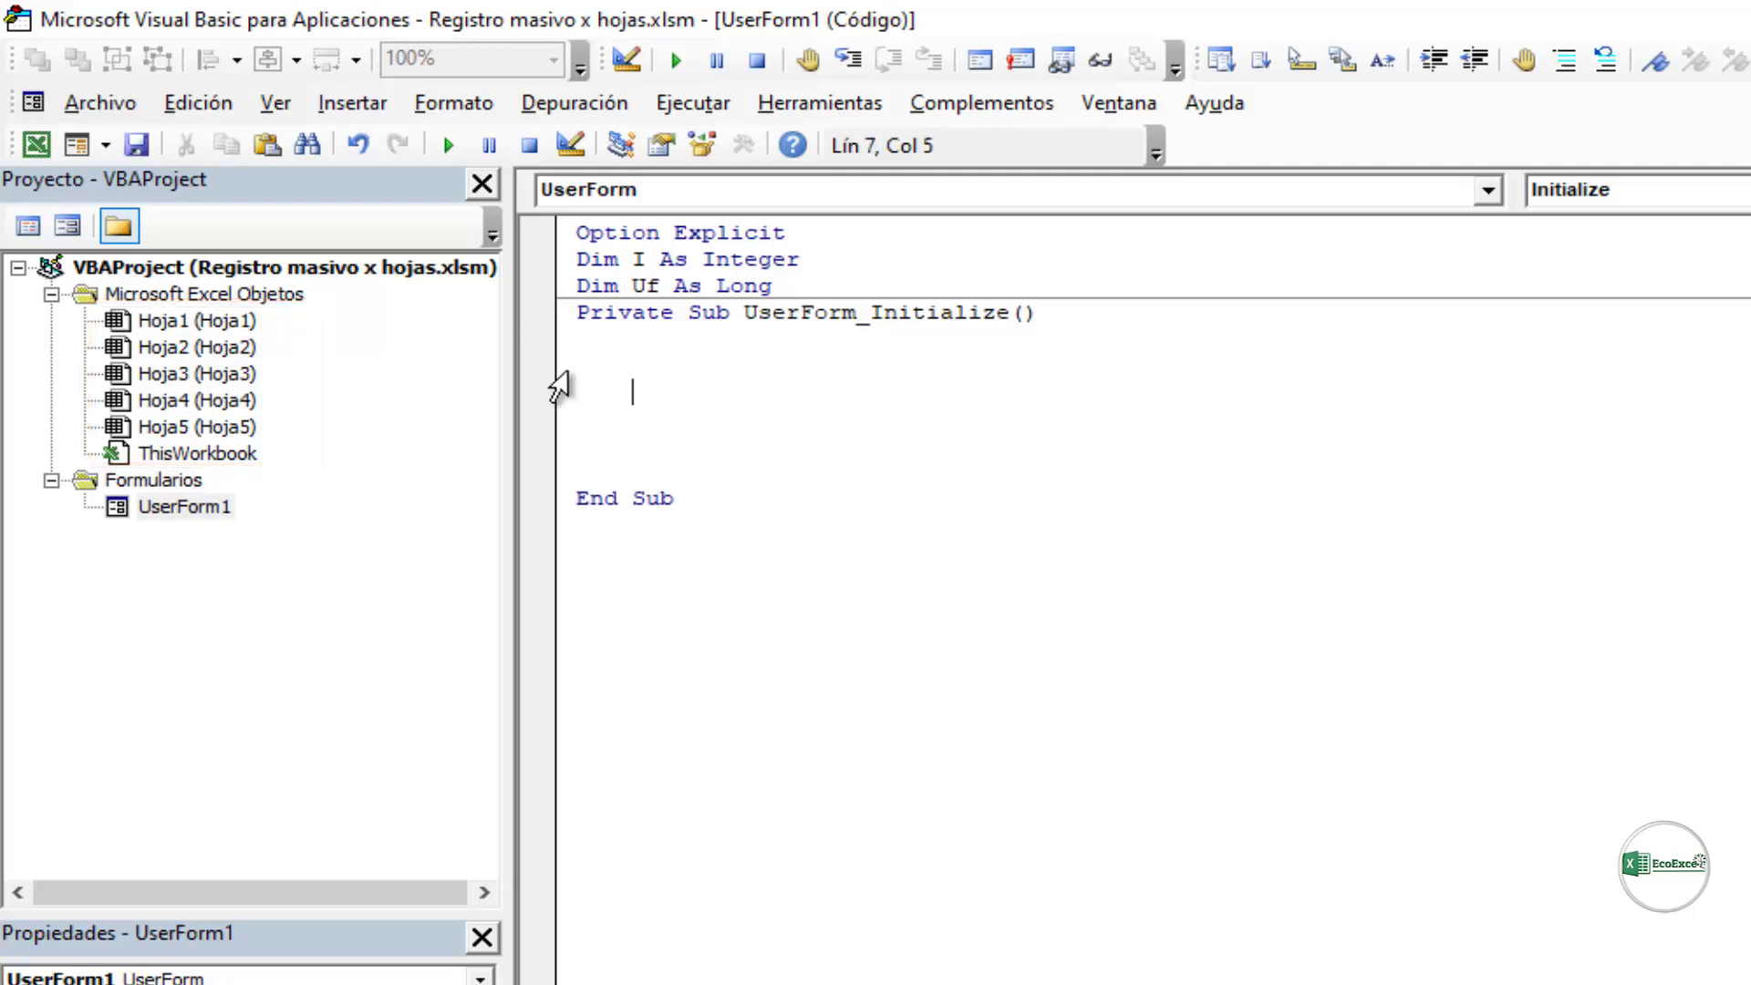
# Step: Write the loop For i = 1 To Sheets.Count ... Next i inside UserForm_Initialize
pyautogui.write('fo')
pyautogui.write('r i=1 t')
pyautogui.write('o sheets')
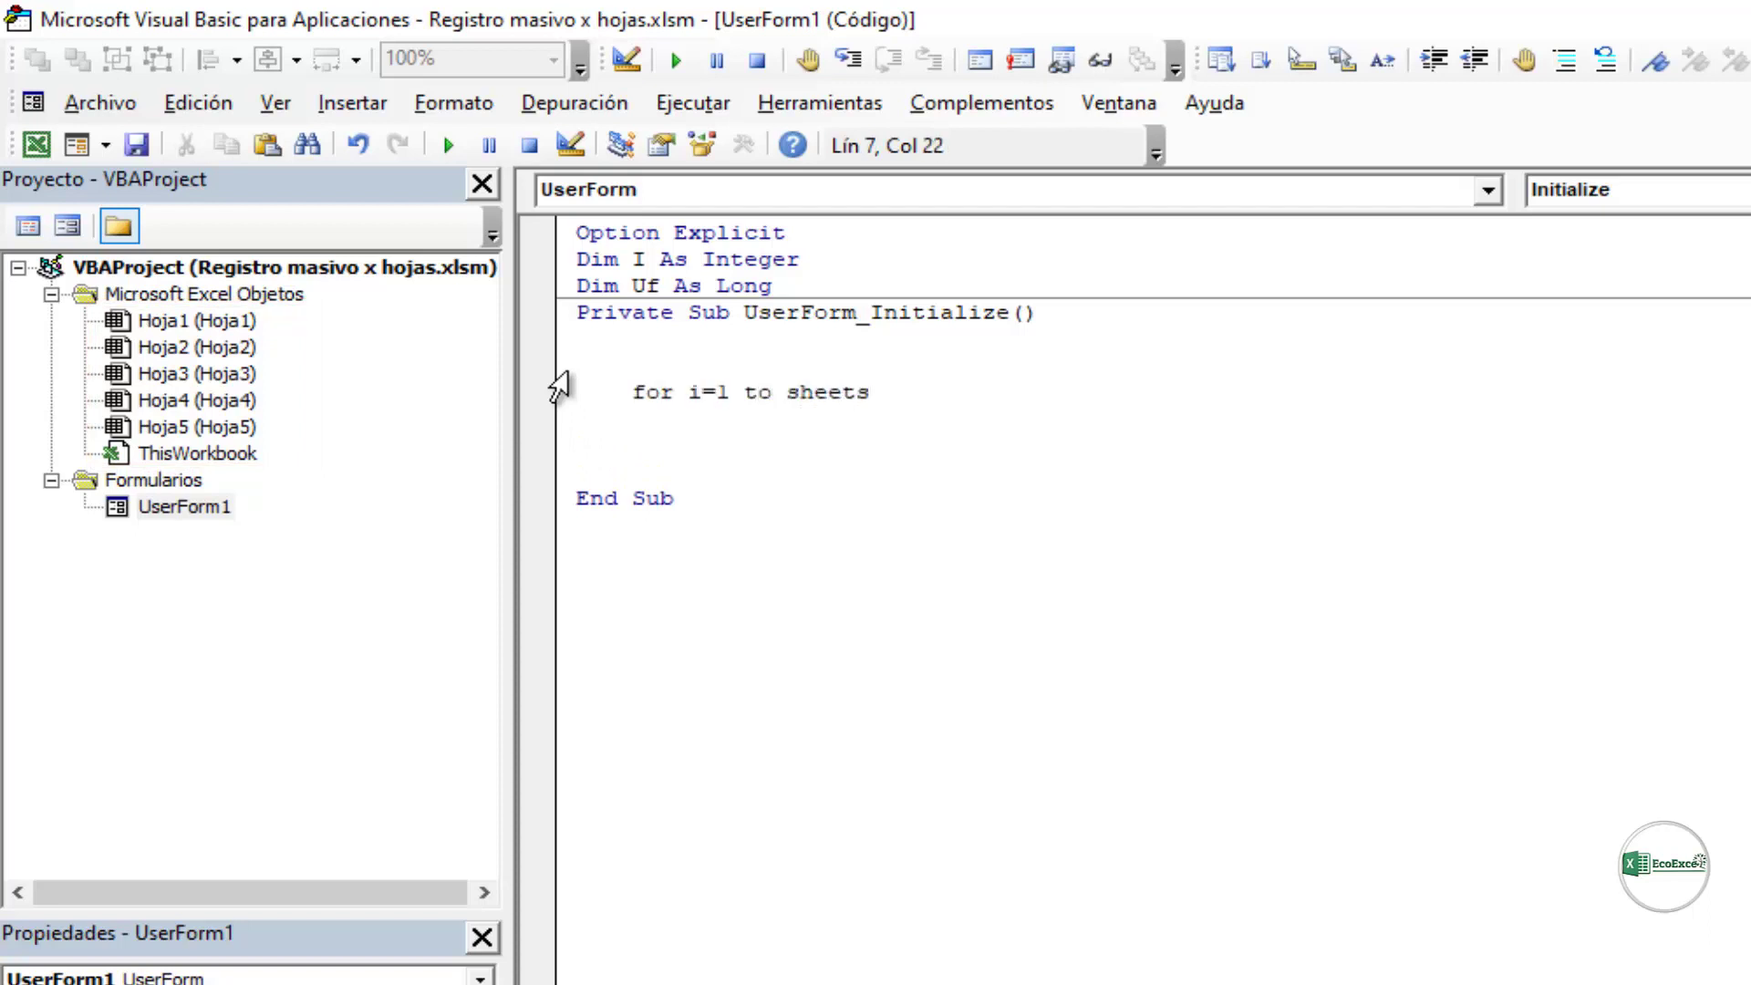
pyautogui.write('.cou')
pyautogui.press('Tab')
pyautogui.press('Down')
pyautogui.press('Down')
pyautogui.press('Return')
pyautogui.press('Return')
pyautogui.press('Tab')
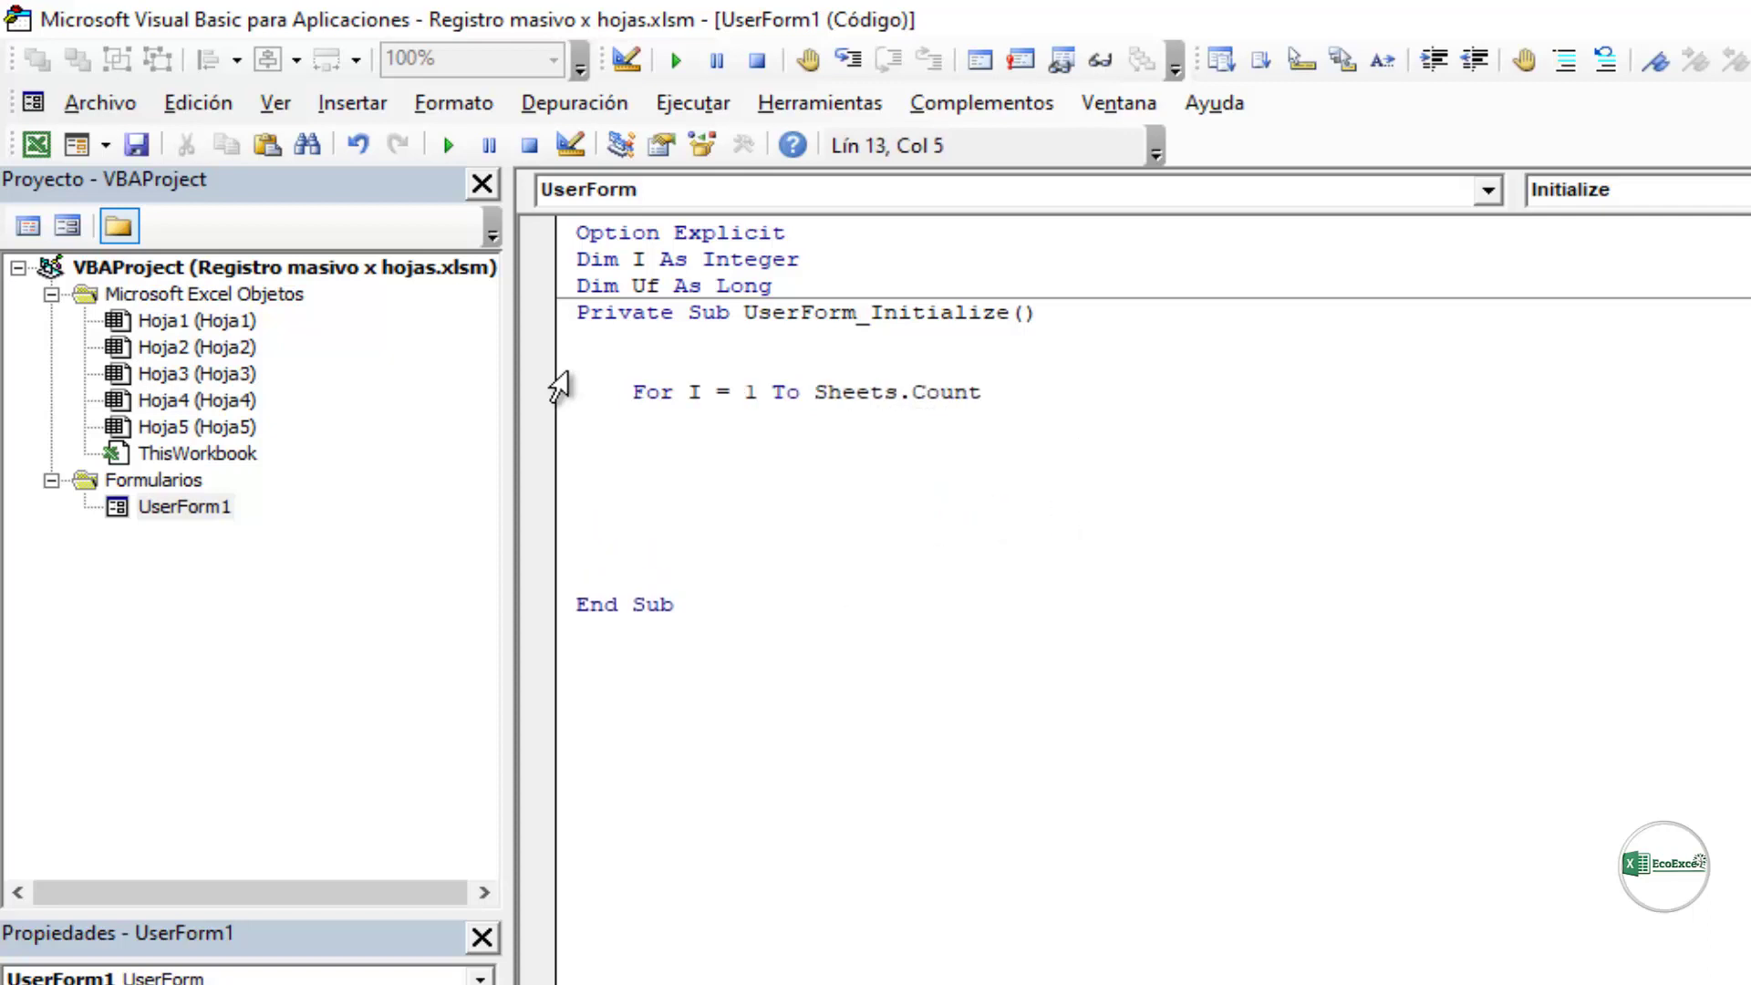
pyautogui.write('next i')
pyautogui.press('Up')
pyautogui.press('Up')
pyautogui.press('Up')
pyautogui.press('Tab')
pyautogui.press('Tab')
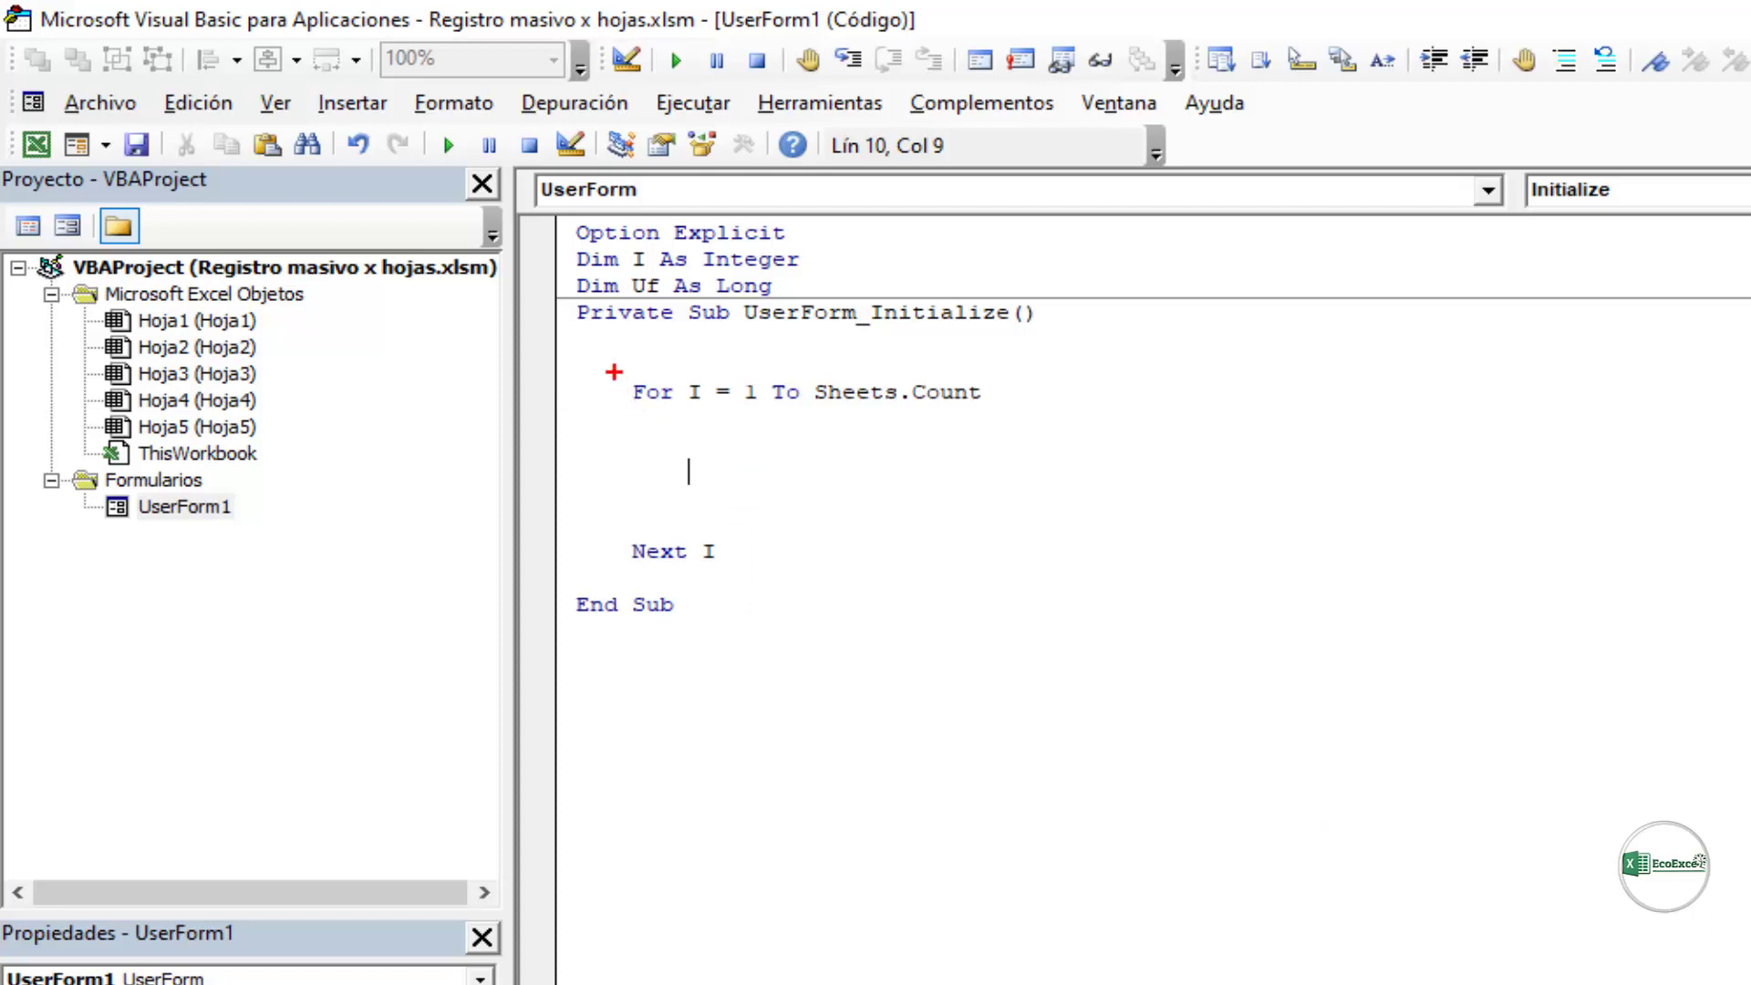
pyautogui.moveTo(613, 371); pyautogui.dragTo(1066, 575)
# Step: Add ListBox1.AddItem Sheets(i).Name as the loop body
pyautogui.write('listb')
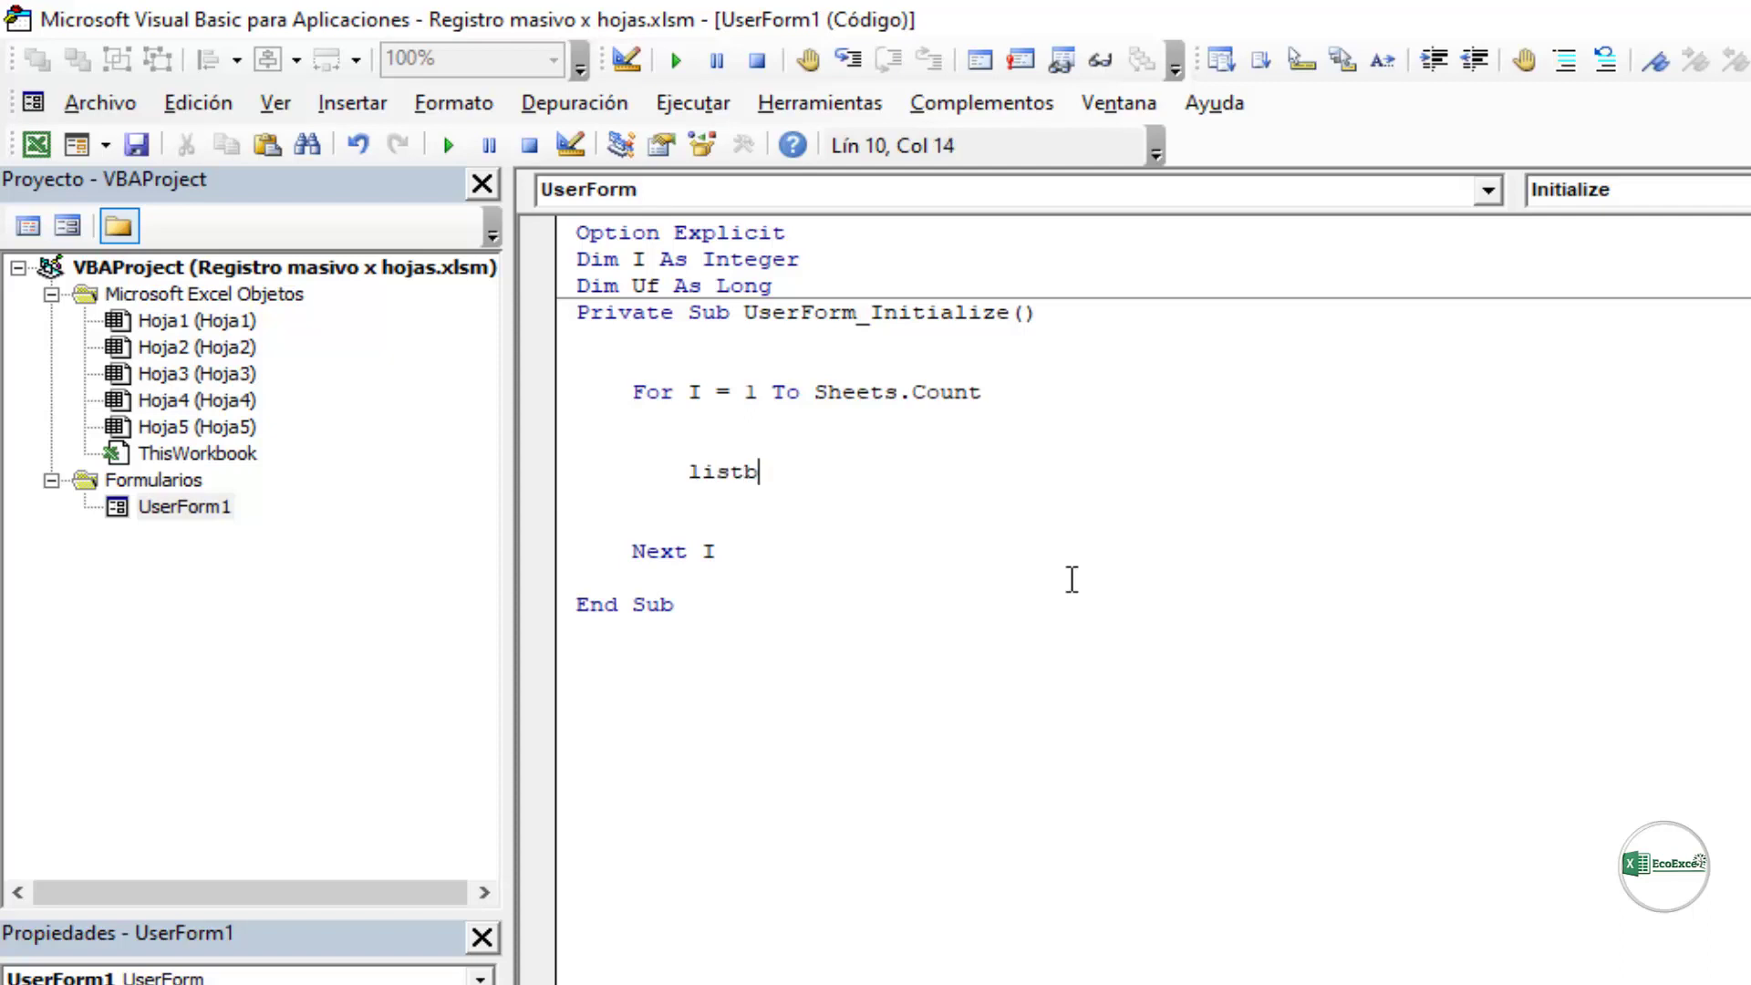
pyautogui.write('ox1')
pyautogui.write('.ad')
pyautogui.press('Tab')
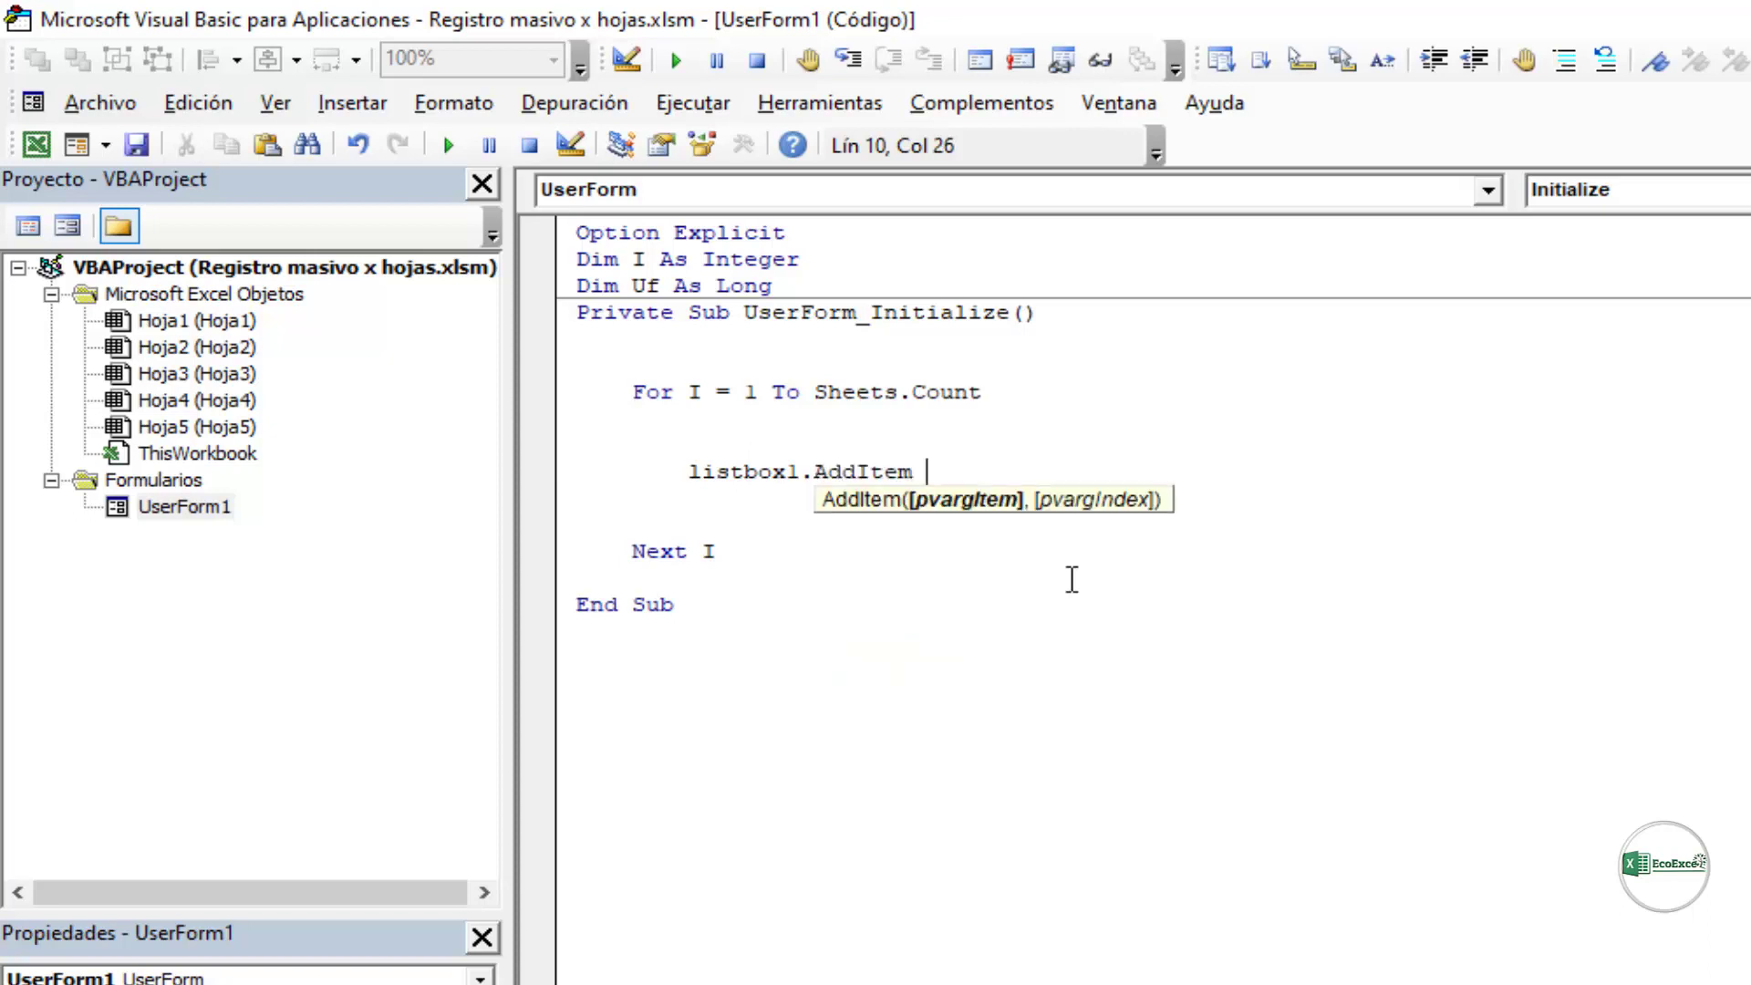
pyautogui.write('sheets(')
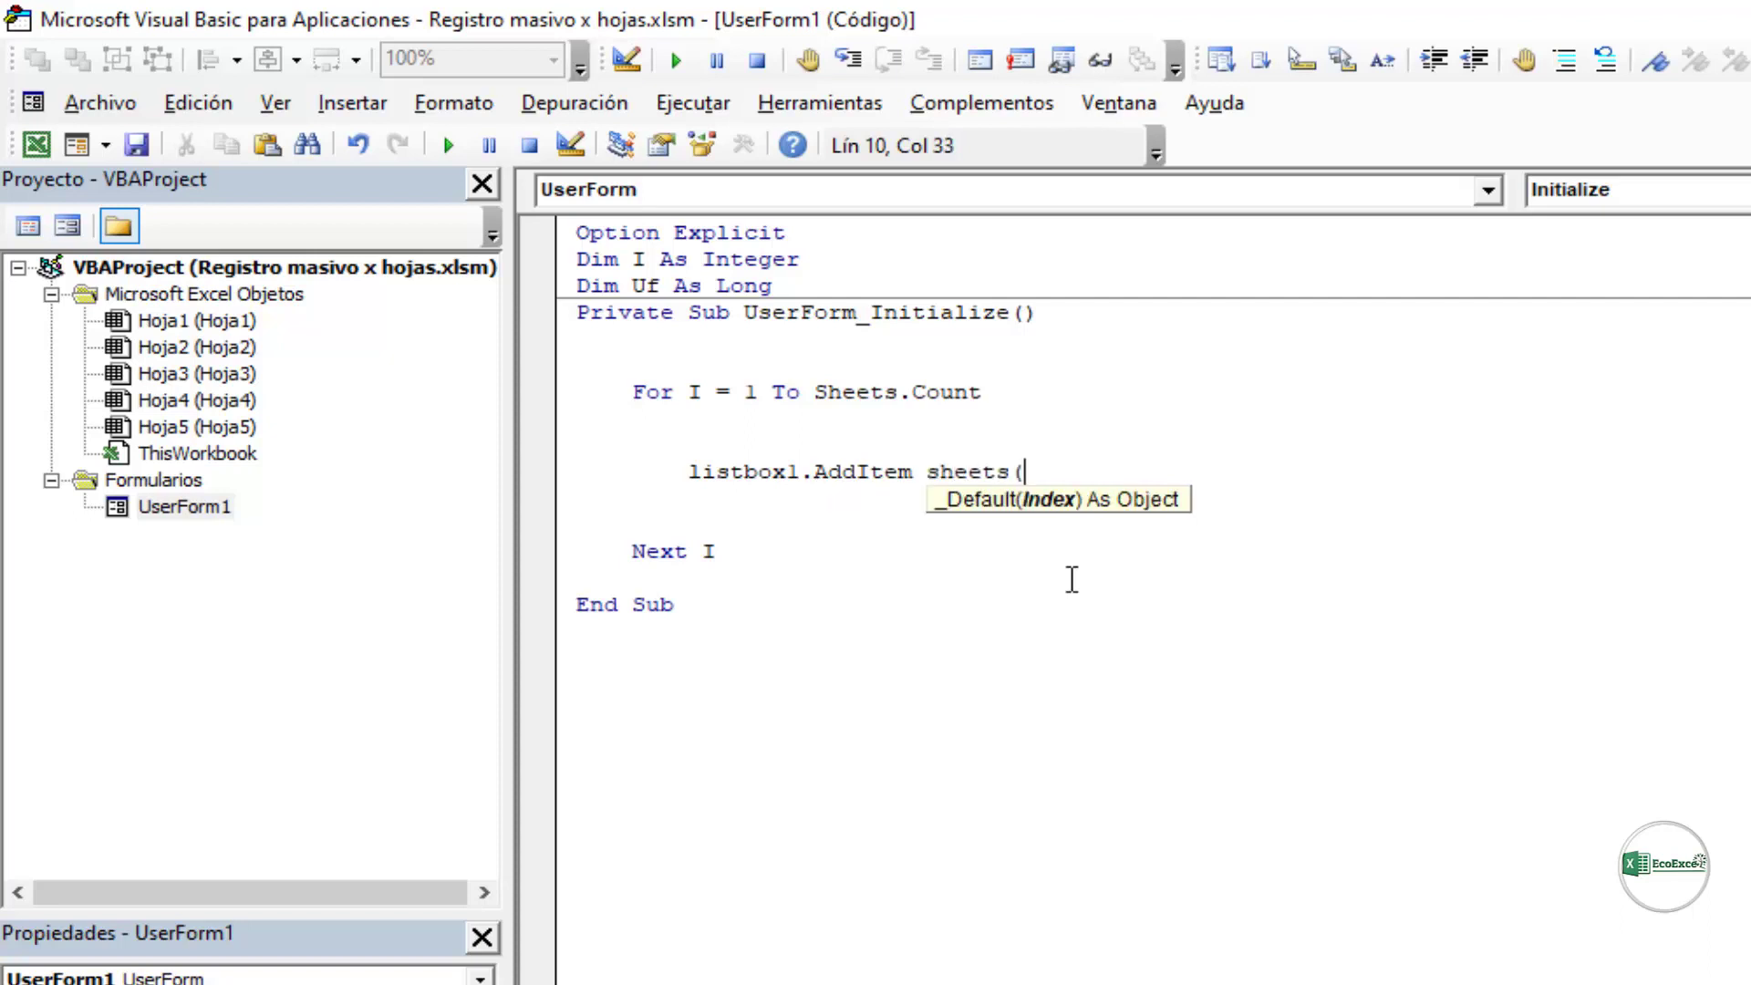
pyautogui.write('i)')
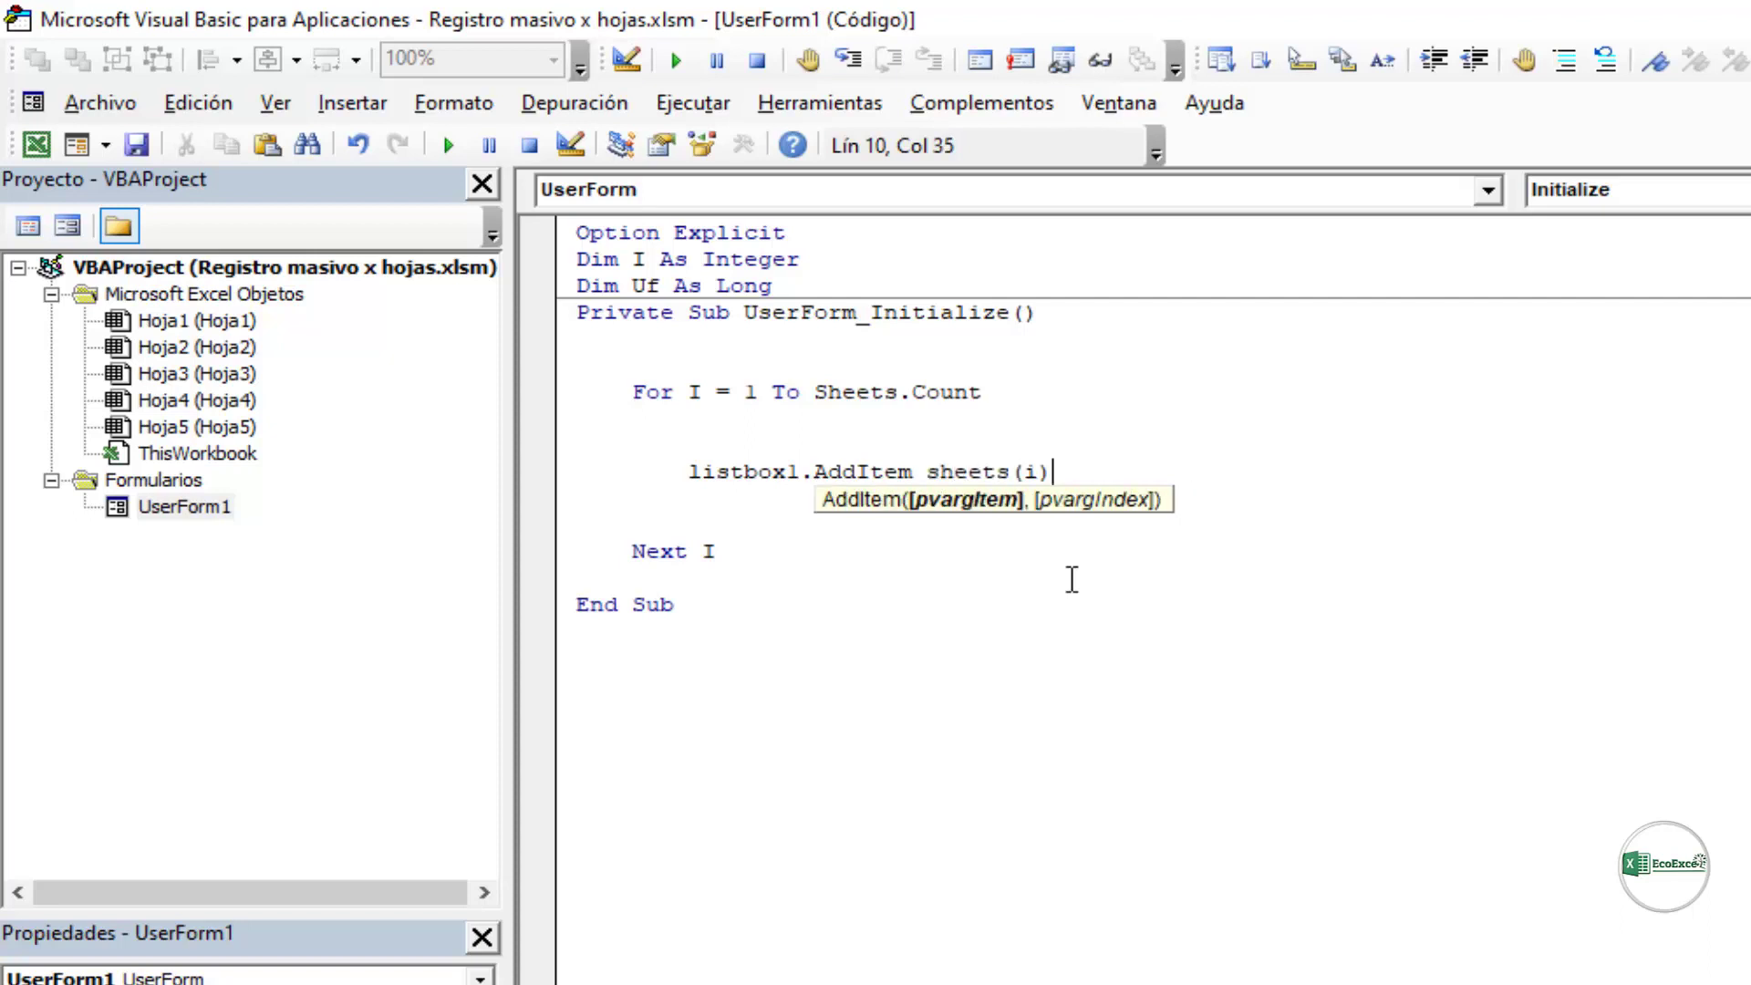
pyautogui.write('.name')
pyautogui.press('Return')
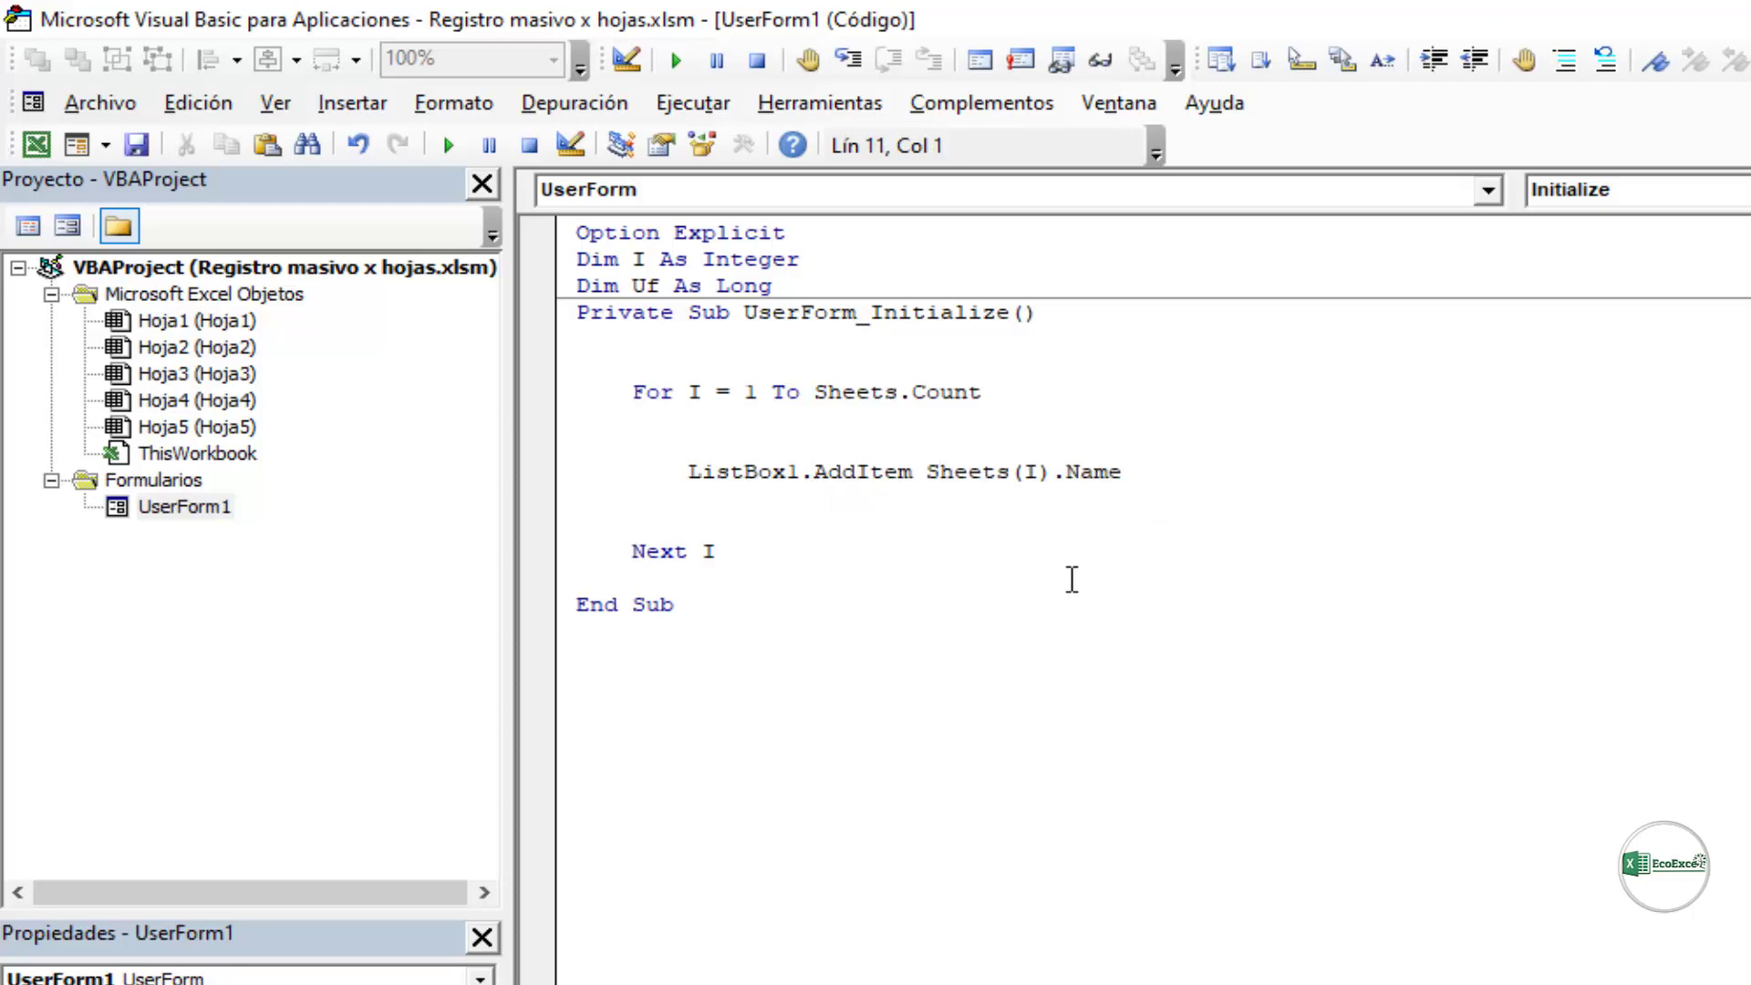
# Step: Highlight UserForm_Initialize, Sheets, AddItem and ListBox1 to explain them, then run the form
pyautogui.click(907, 456)
pyautogui.doubleClick(894, 312)
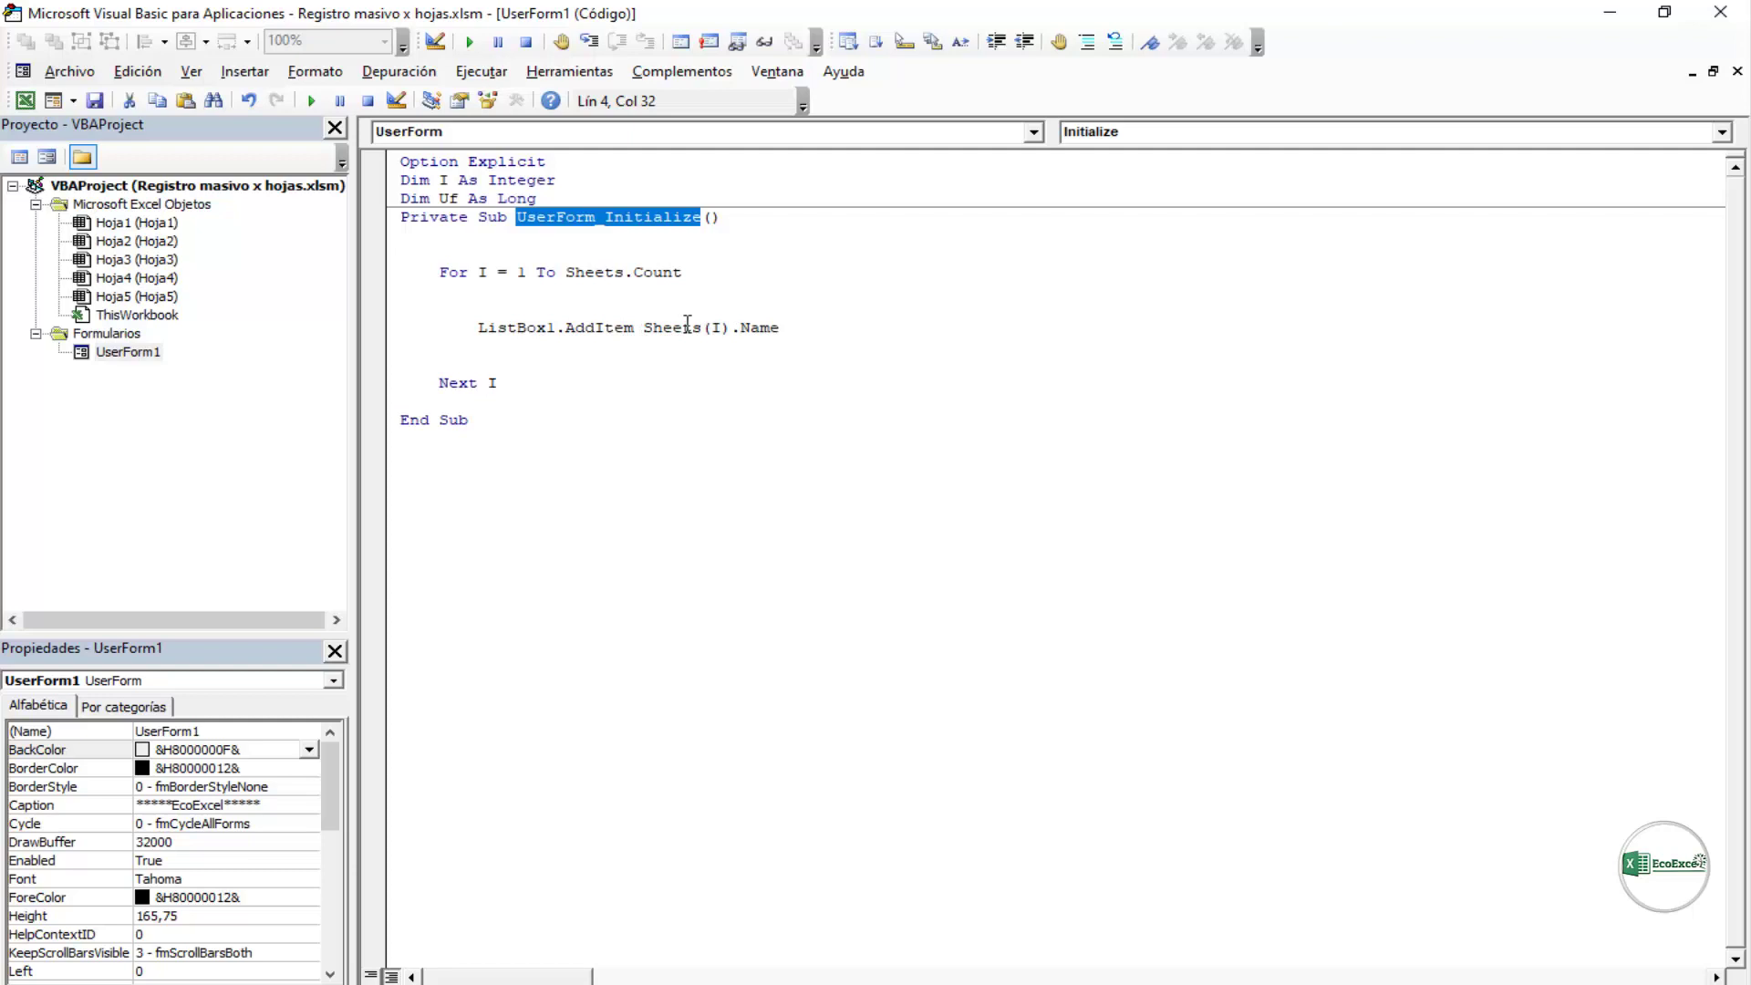
pyautogui.click(687, 327)
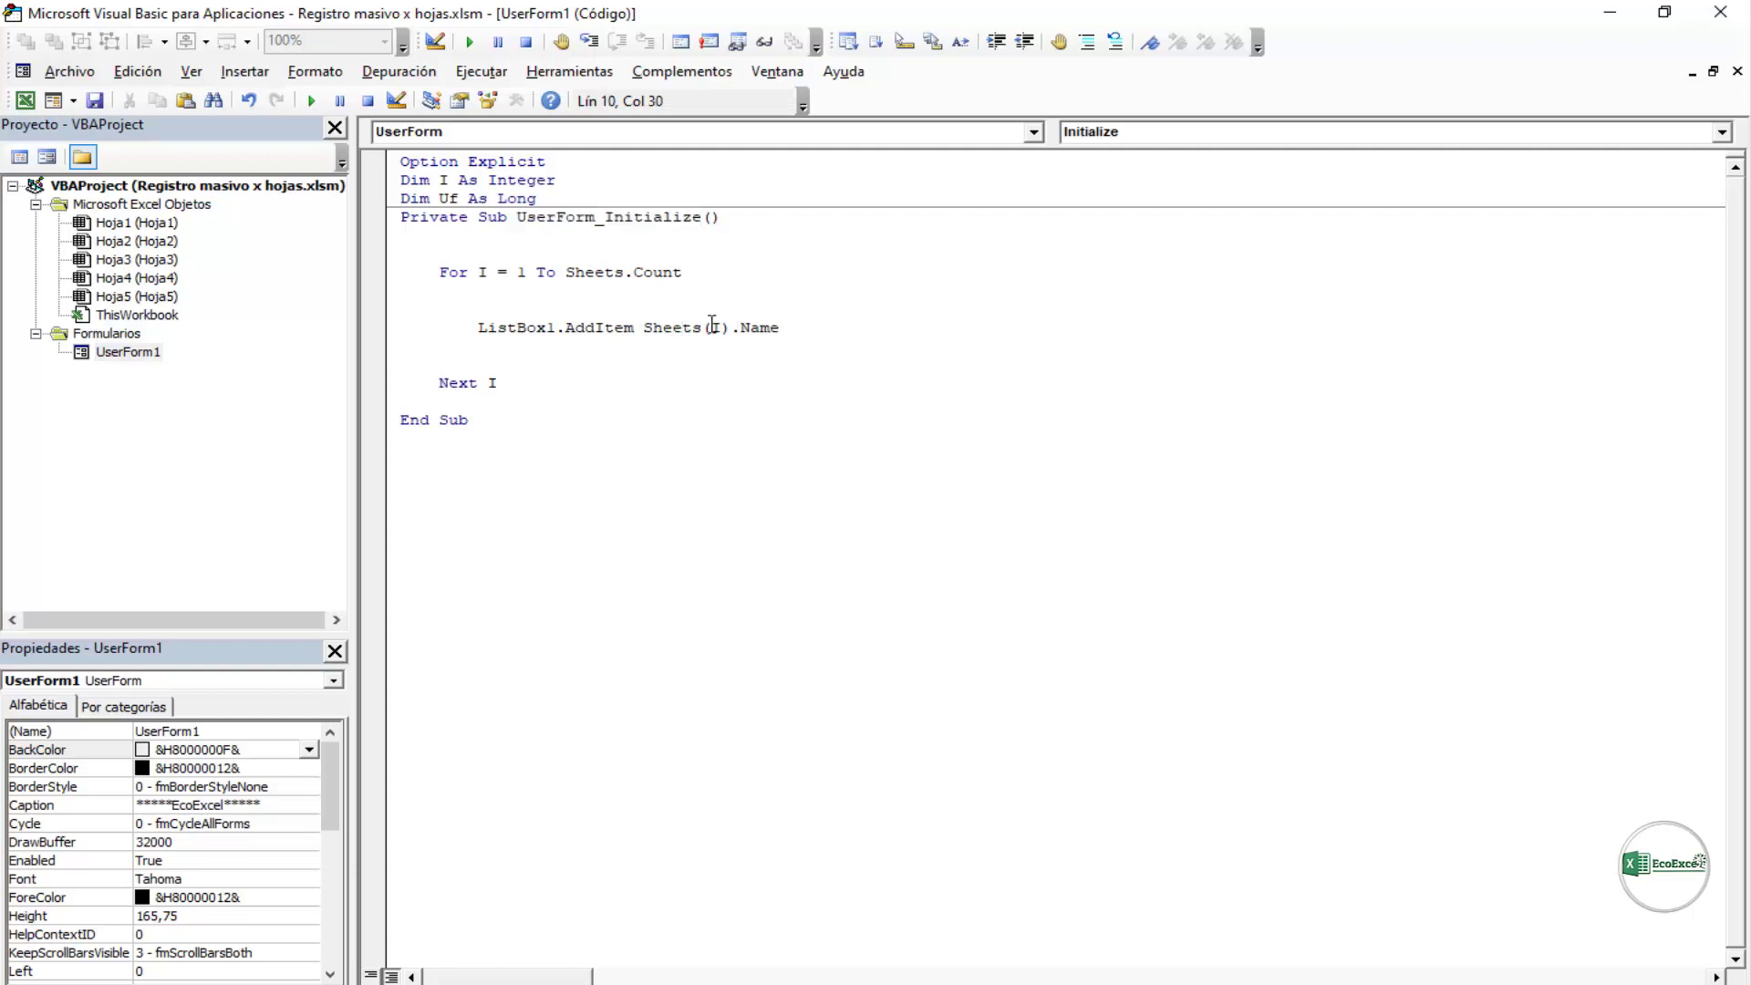
pyautogui.click(617, 326)
pyautogui.doubleClick(611, 328)
pyautogui.doubleClick(538, 329)
pyautogui.click(401, 345)
pyautogui.click(310, 100)
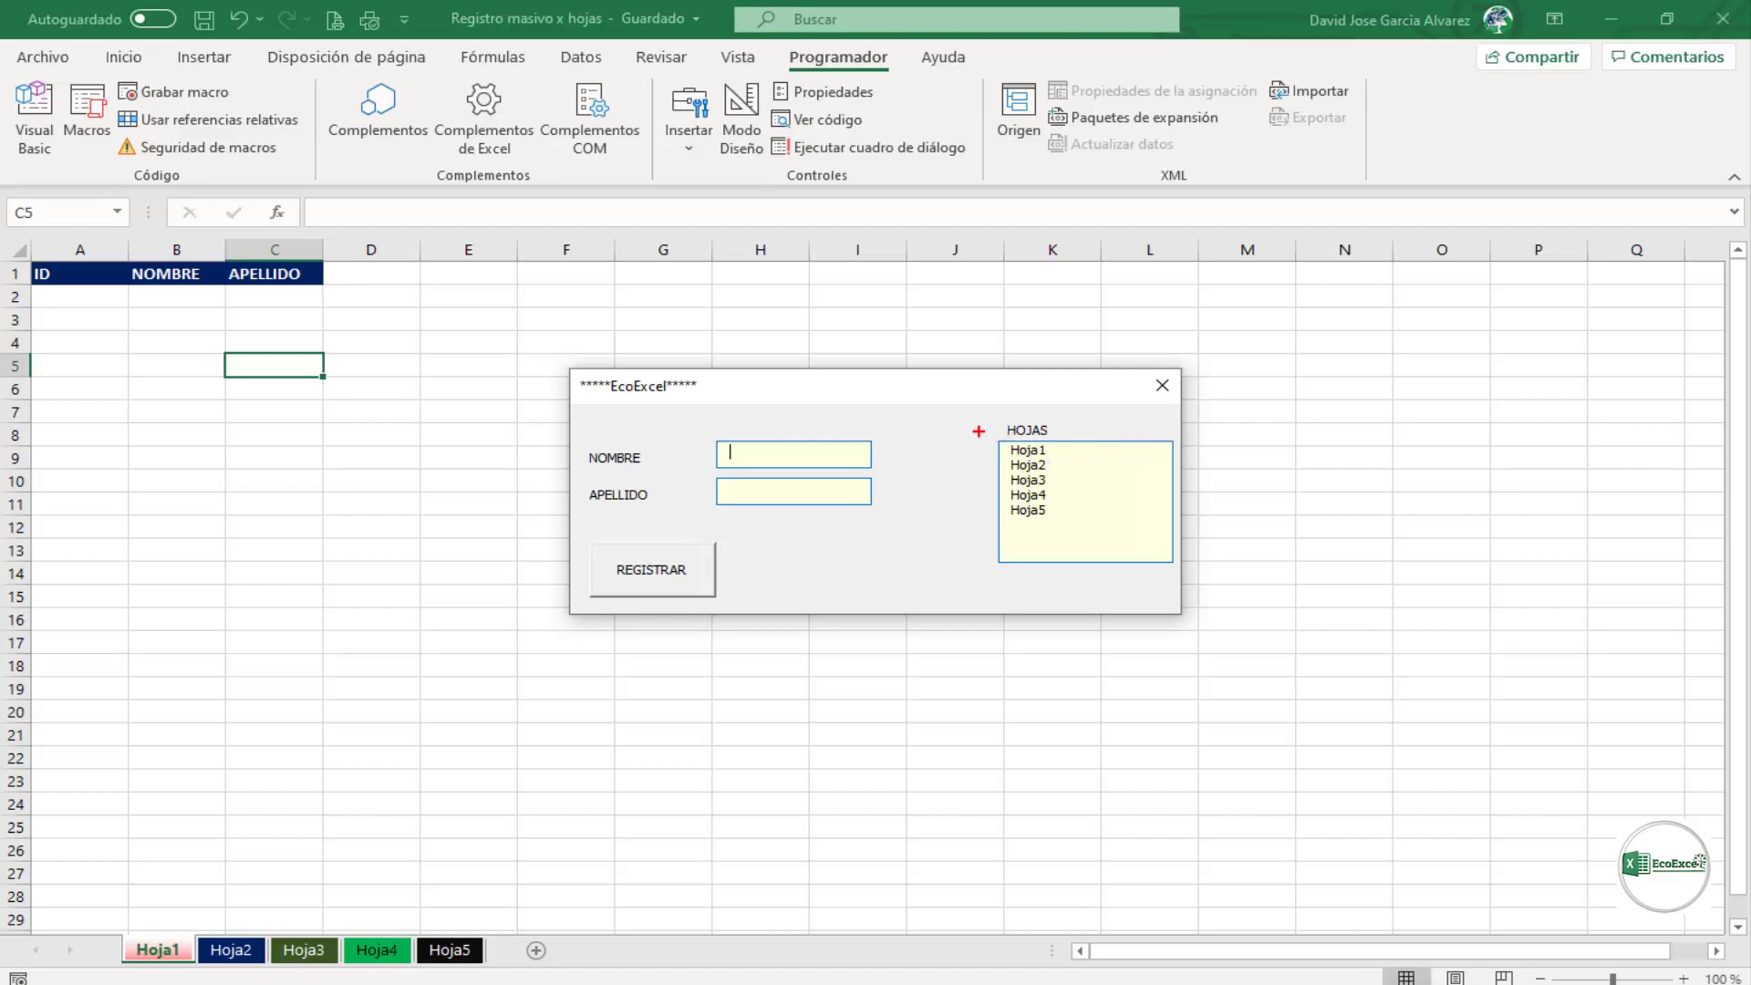
# Step: Pick Hoja1, Hoja4, Hoja5 and Hoja3 in the HOJAS list, showing only one stays selected
pyautogui.moveTo(976, 430)
pyautogui.mouseDown()
pyautogui.moveTo(1115, 501)
pyautogui.moveTo(1197, 578)
pyautogui.mouseUp()
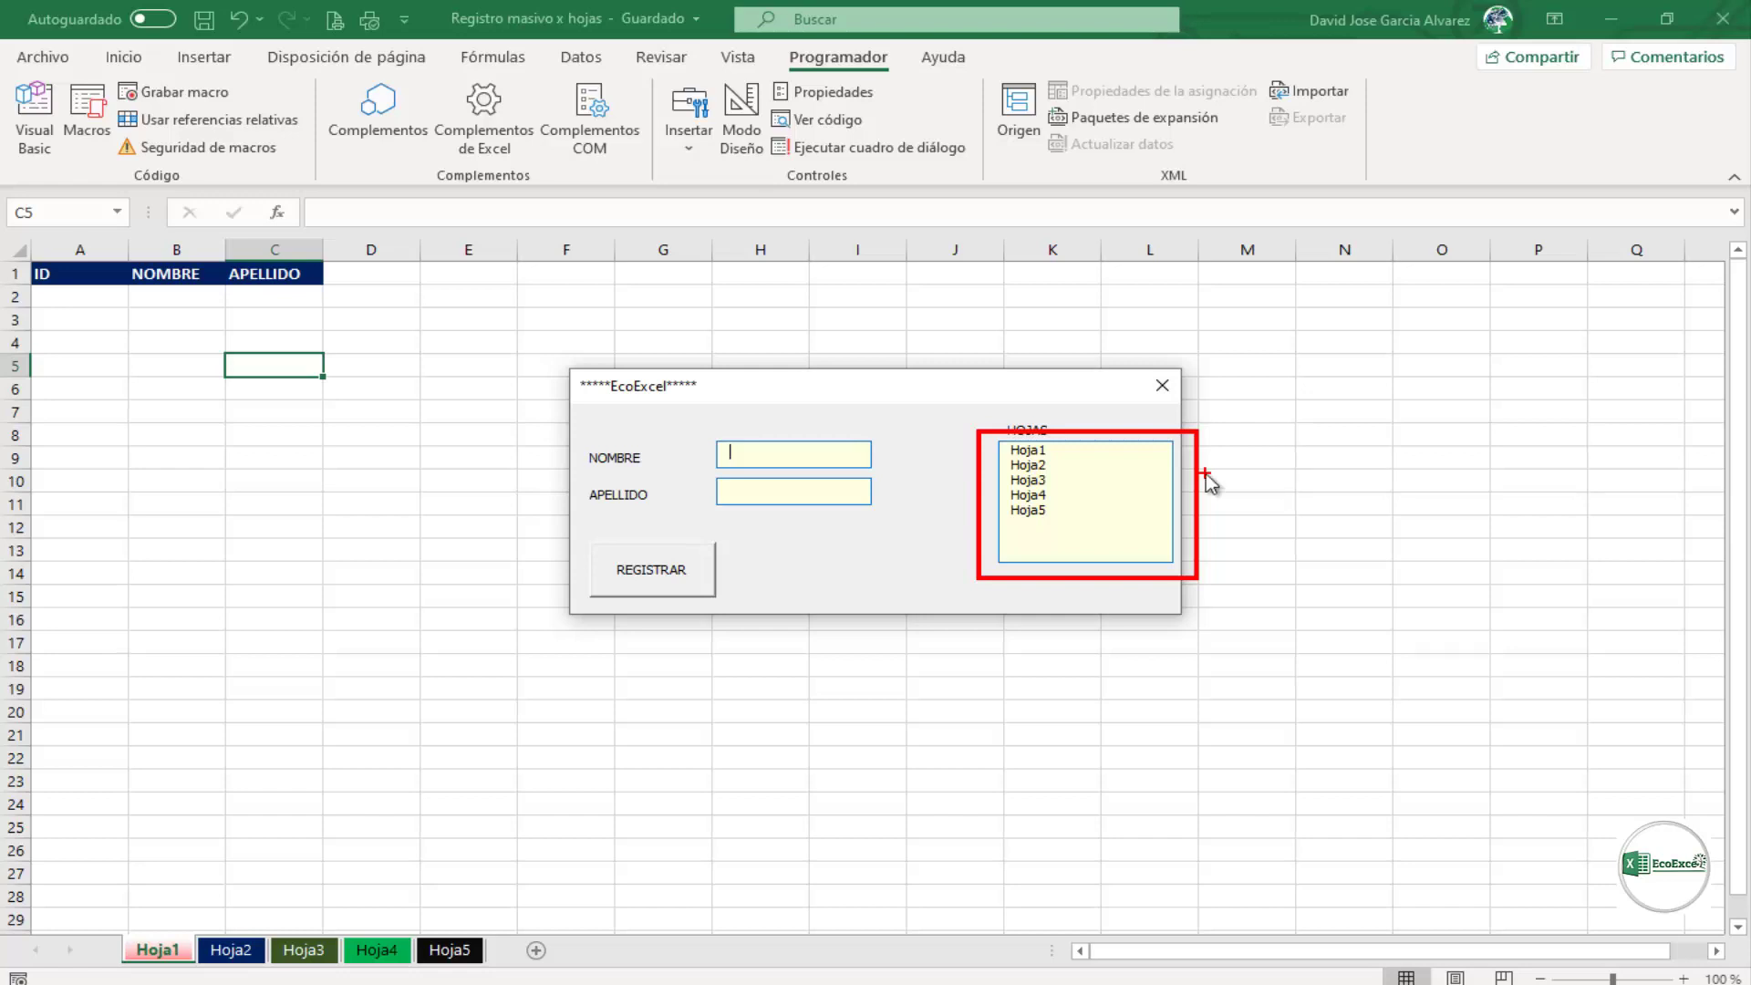
pyautogui.press('Escape')
pyautogui.click(1046, 451)
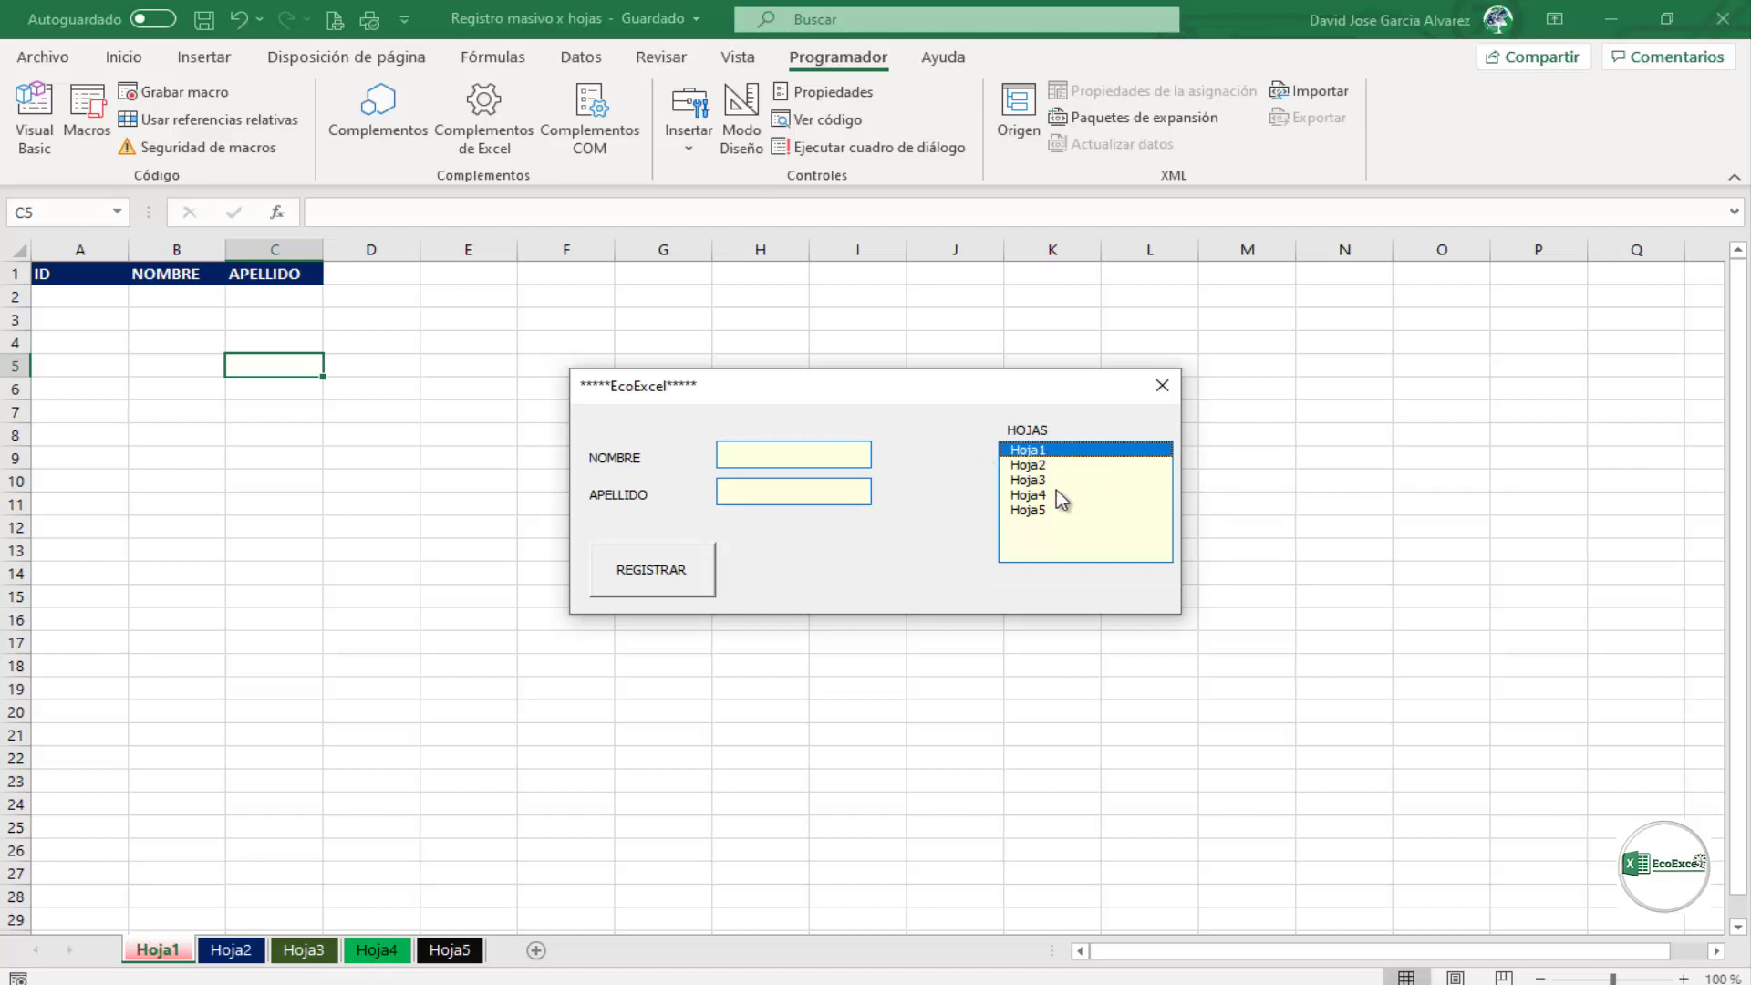
pyautogui.click(1055, 493)
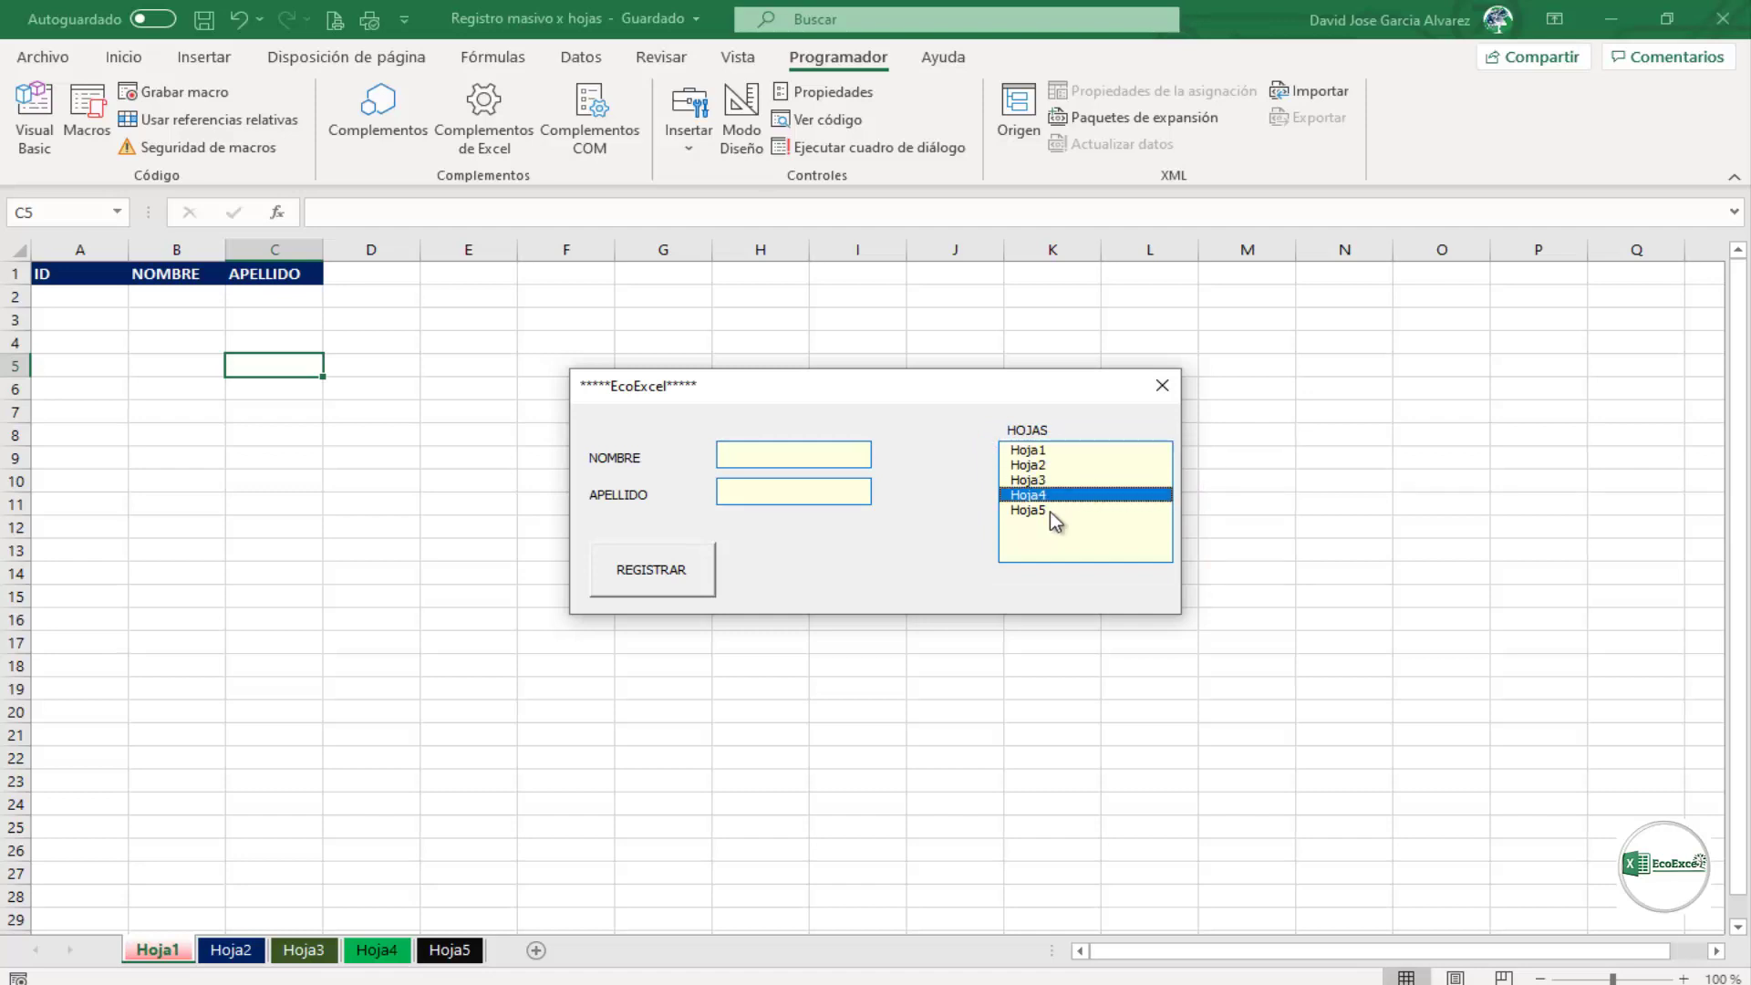
pyautogui.click(1059, 451)
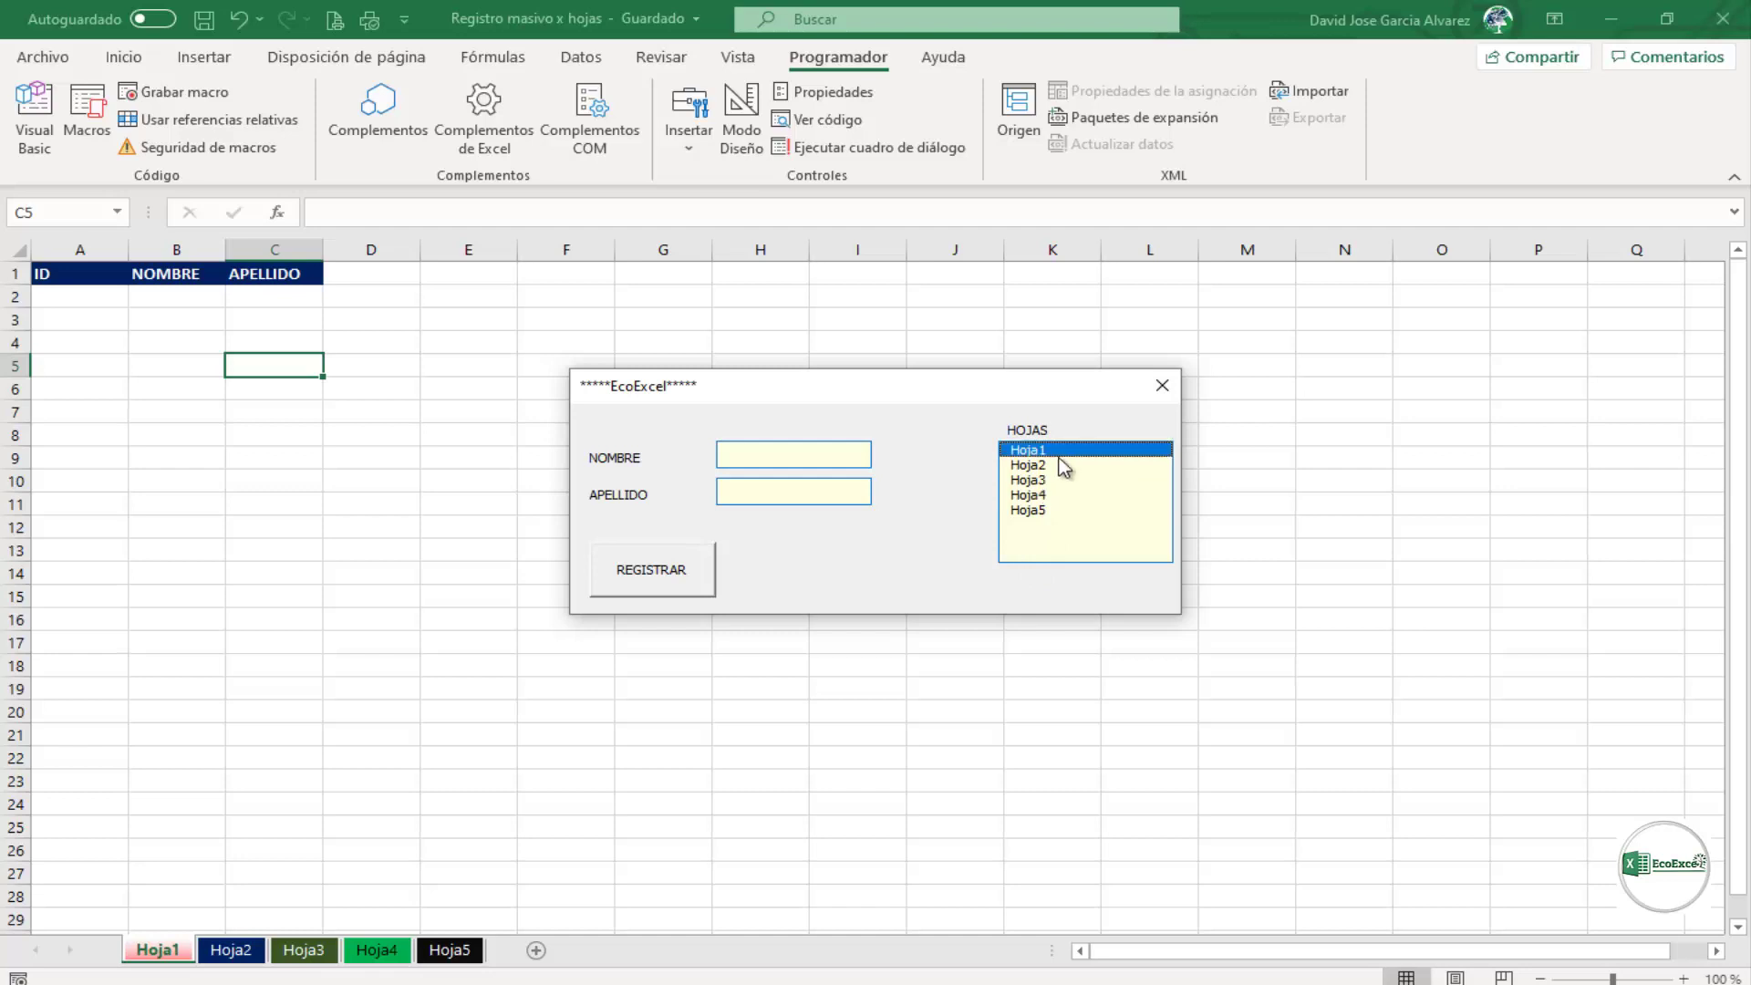
pyautogui.click(1048, 495)
pyautogui.click(1049, 507)
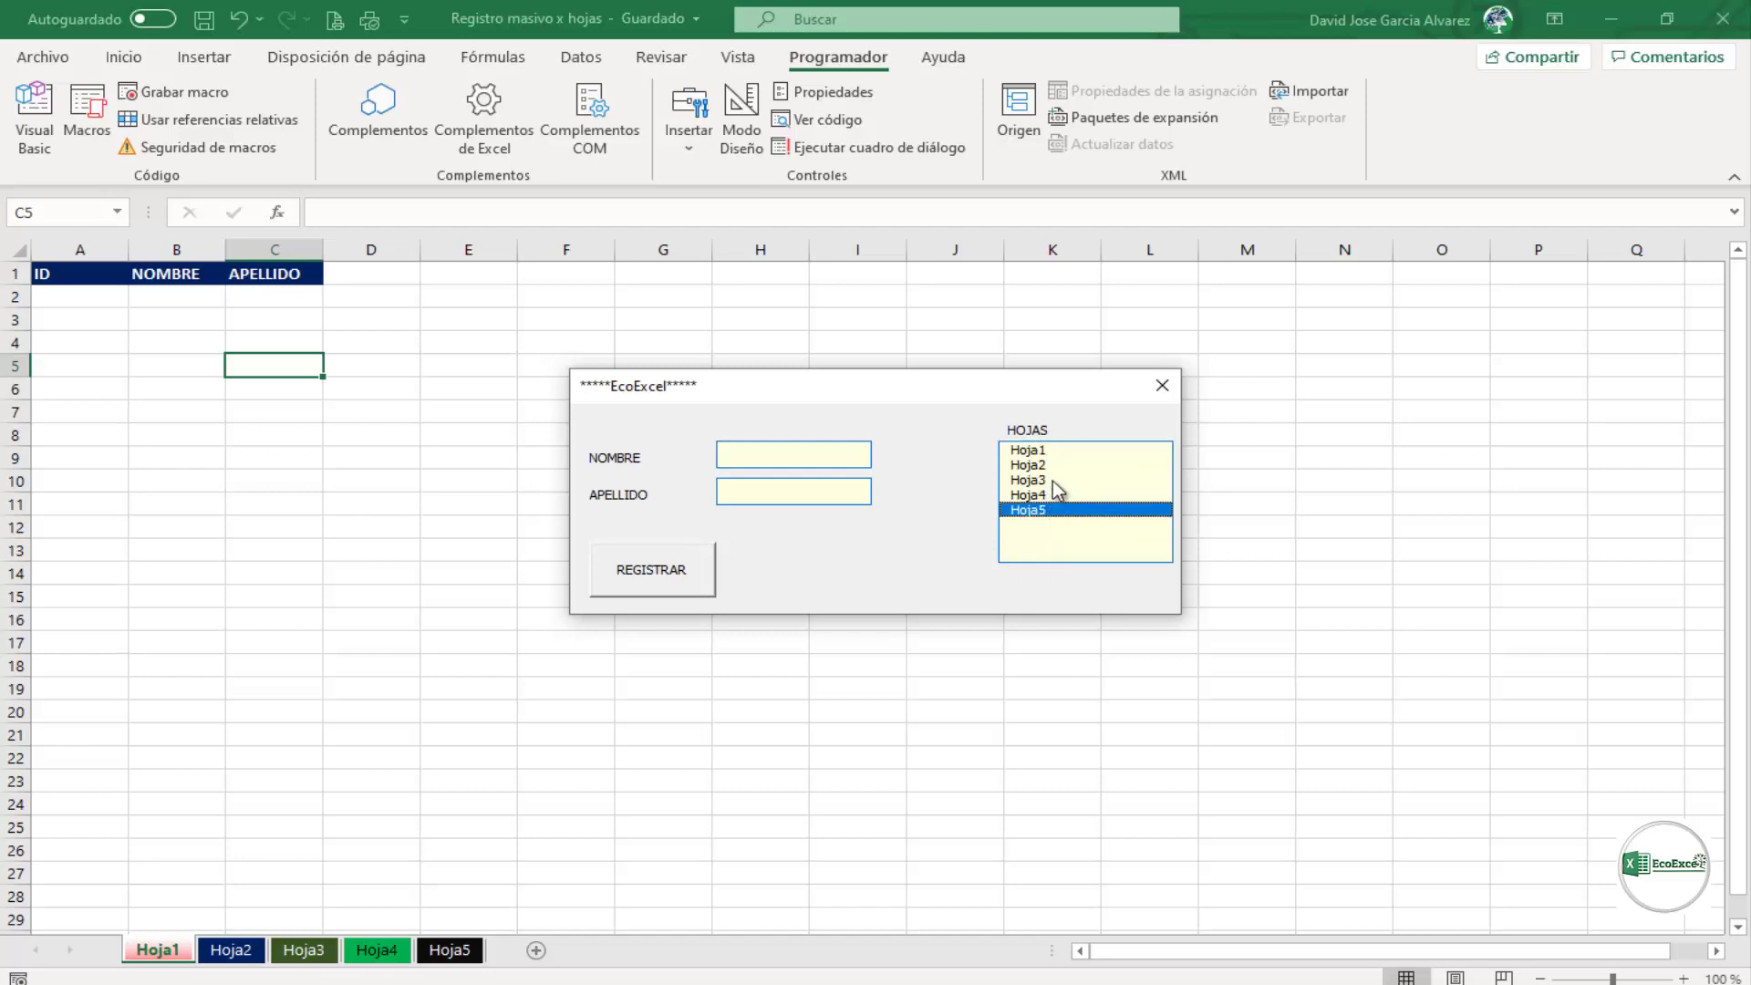
pyautogui.click(1052, 480)
pyautogui.click(1060, 452)
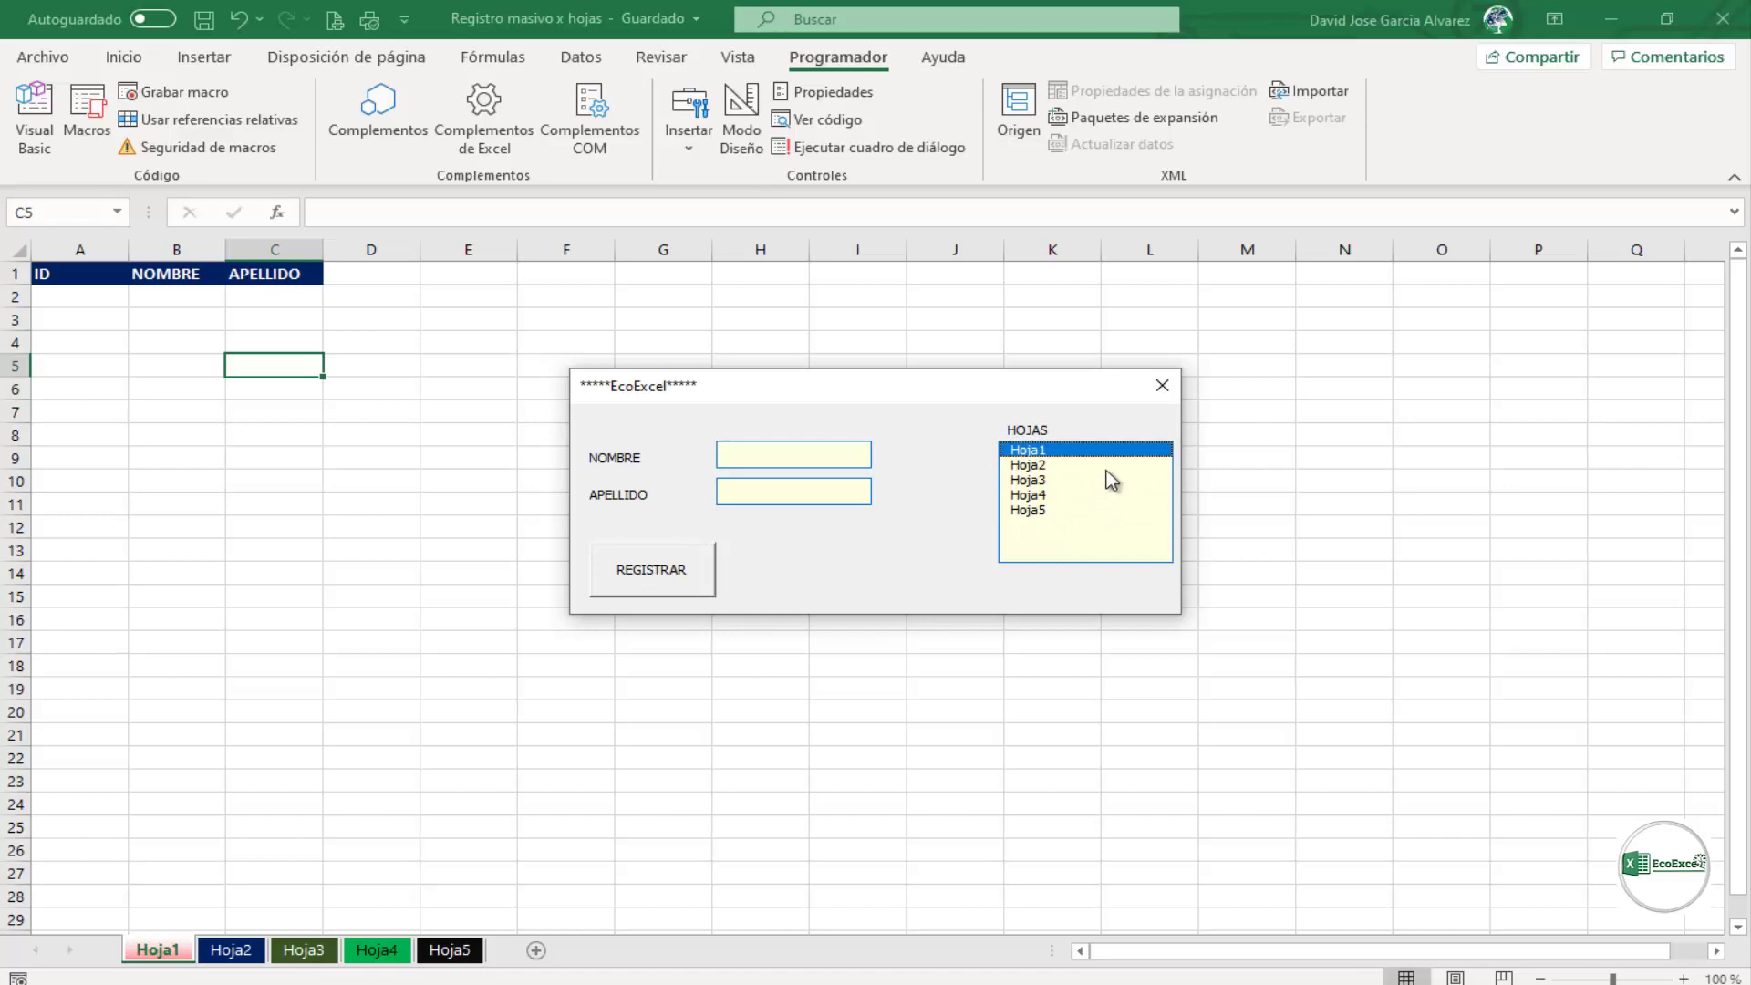
# Step: Close the form, set ListBox1's MultiSelect to 1 - fmMultiSelectMulti, and run the form again
pyautogui.click(1160, 387)
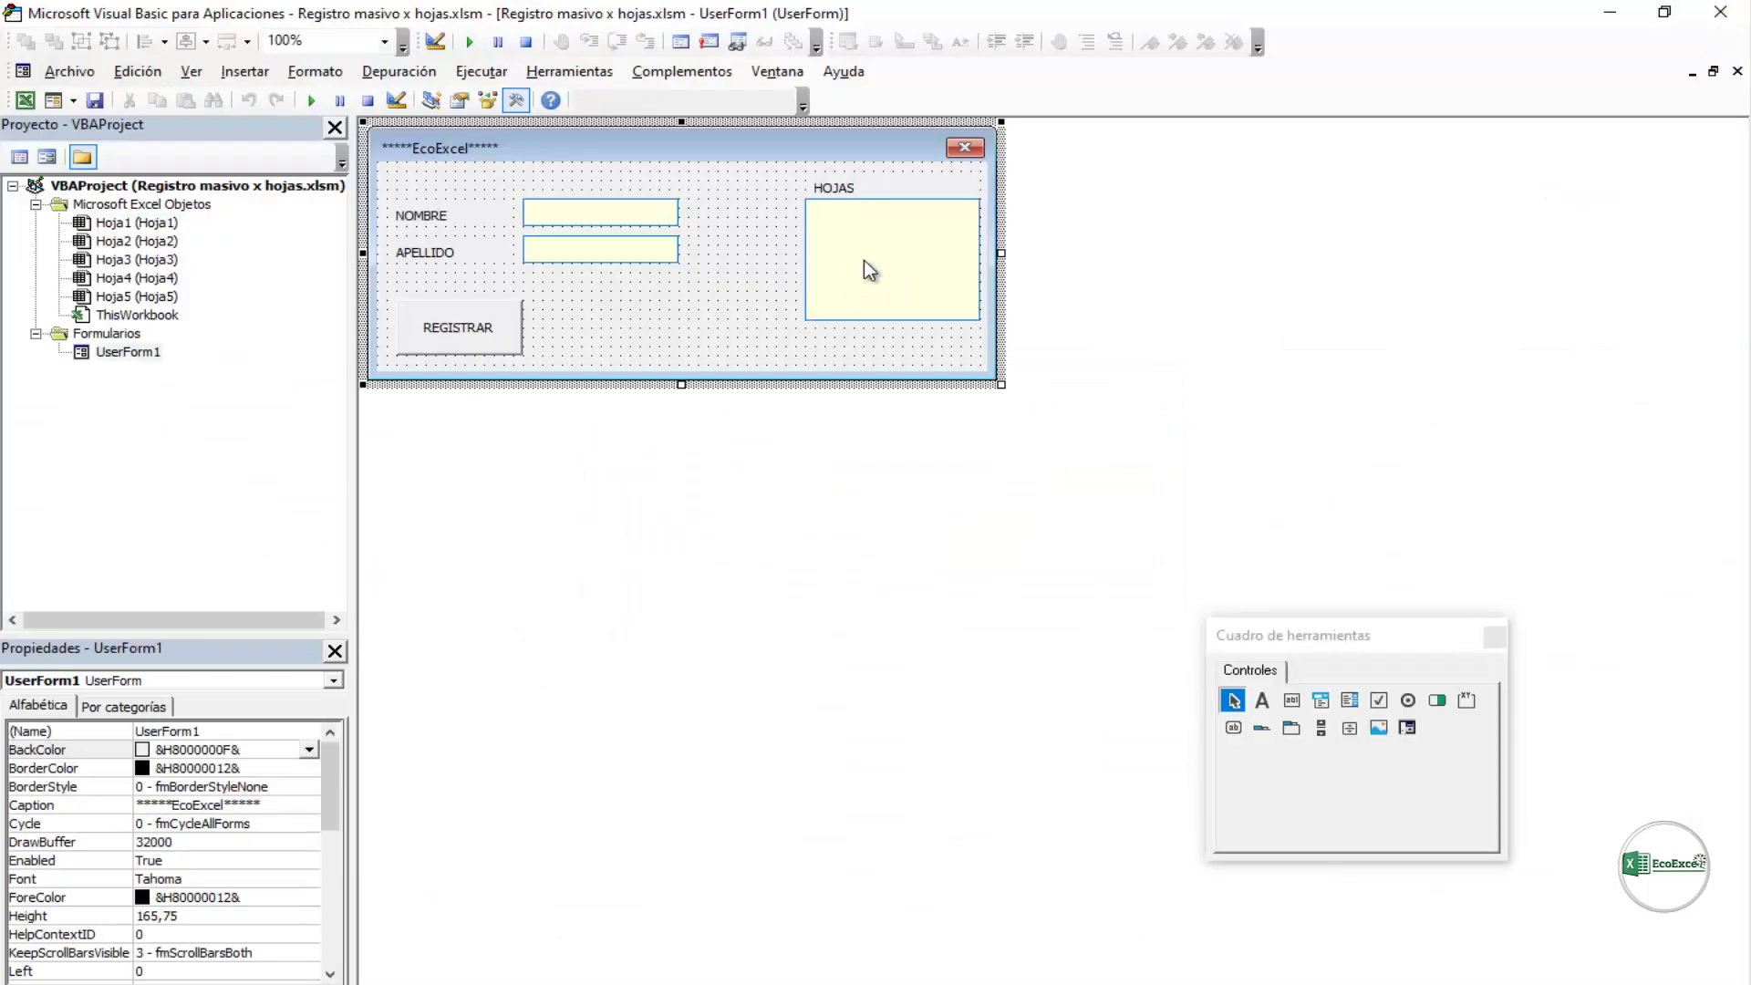
pyautogui.click(863, 260)
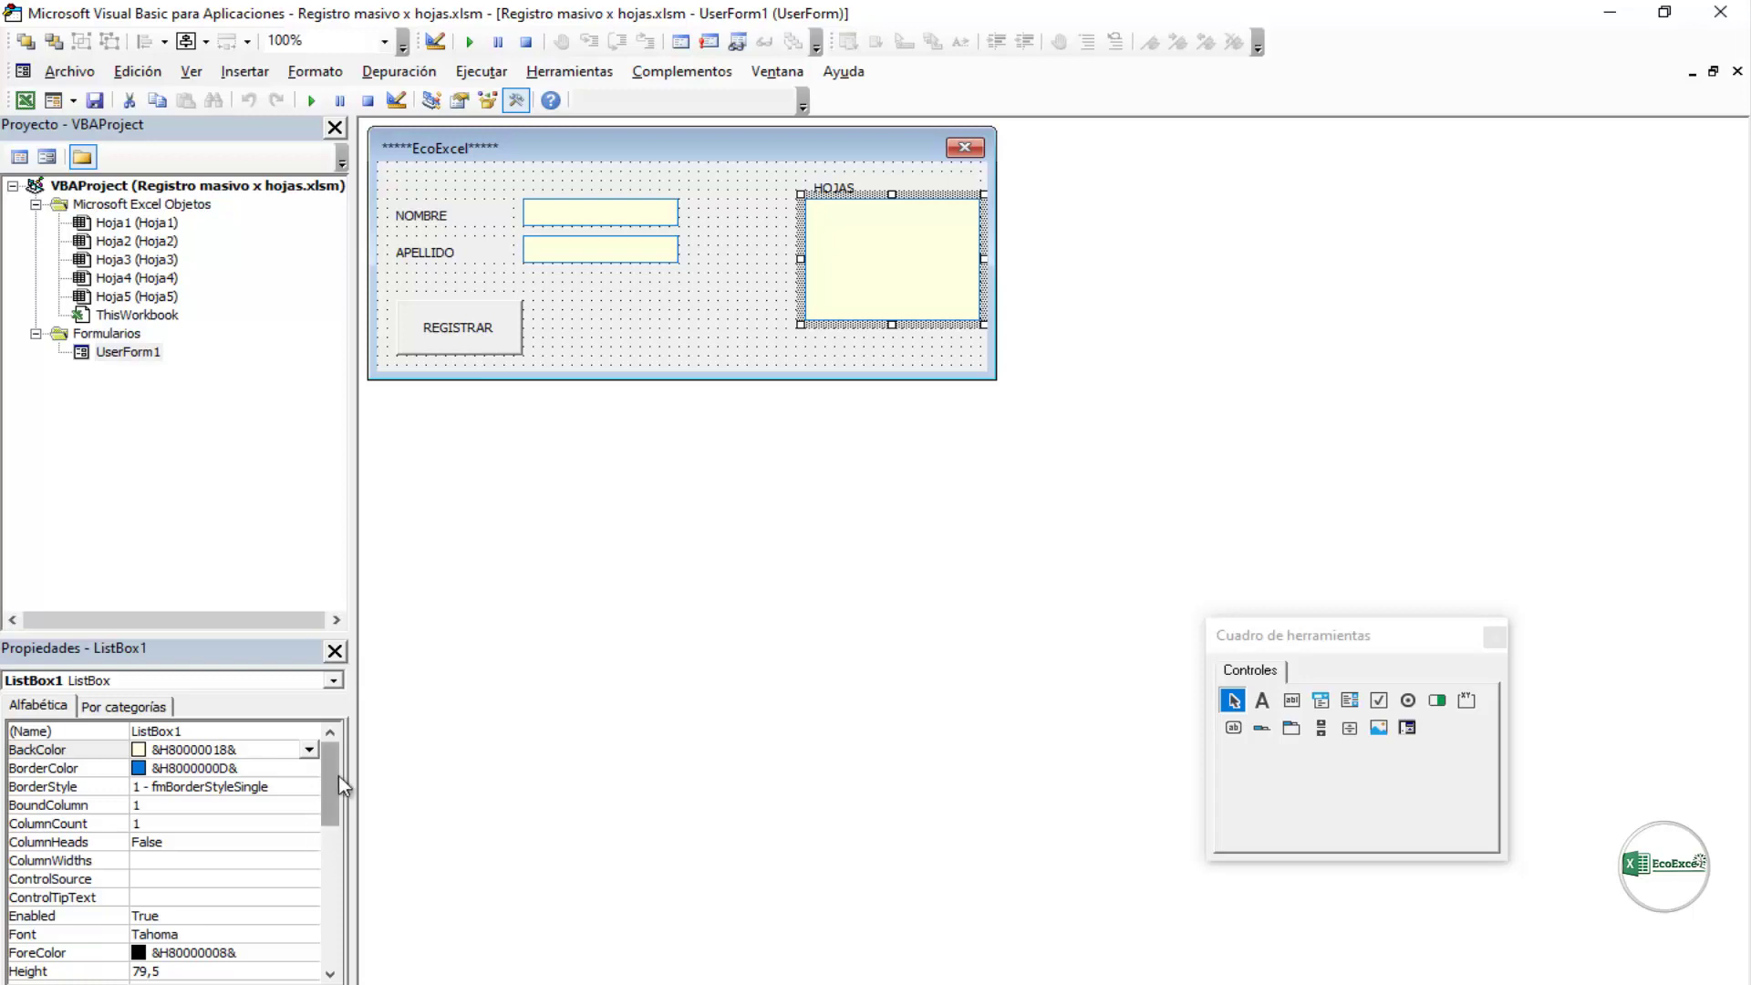
pyautogui.moveTo(338, 782); pyautogui.dragTo(330, 882)
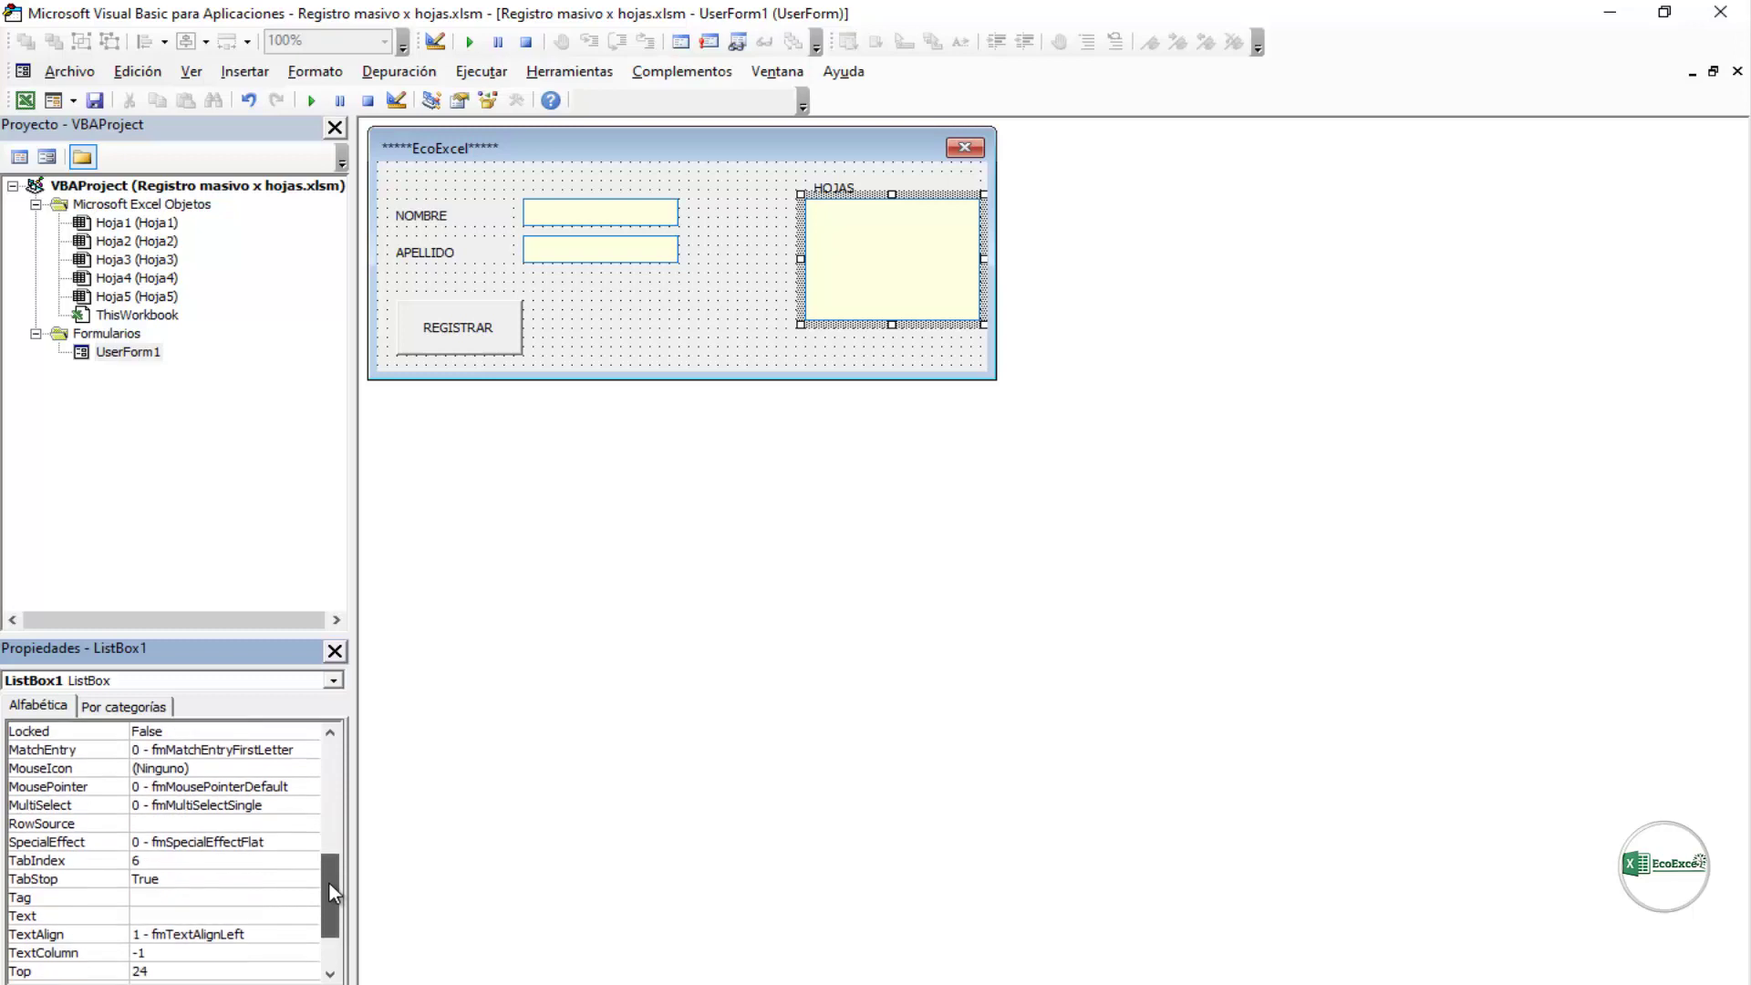
pyautogui.click(69, 807)
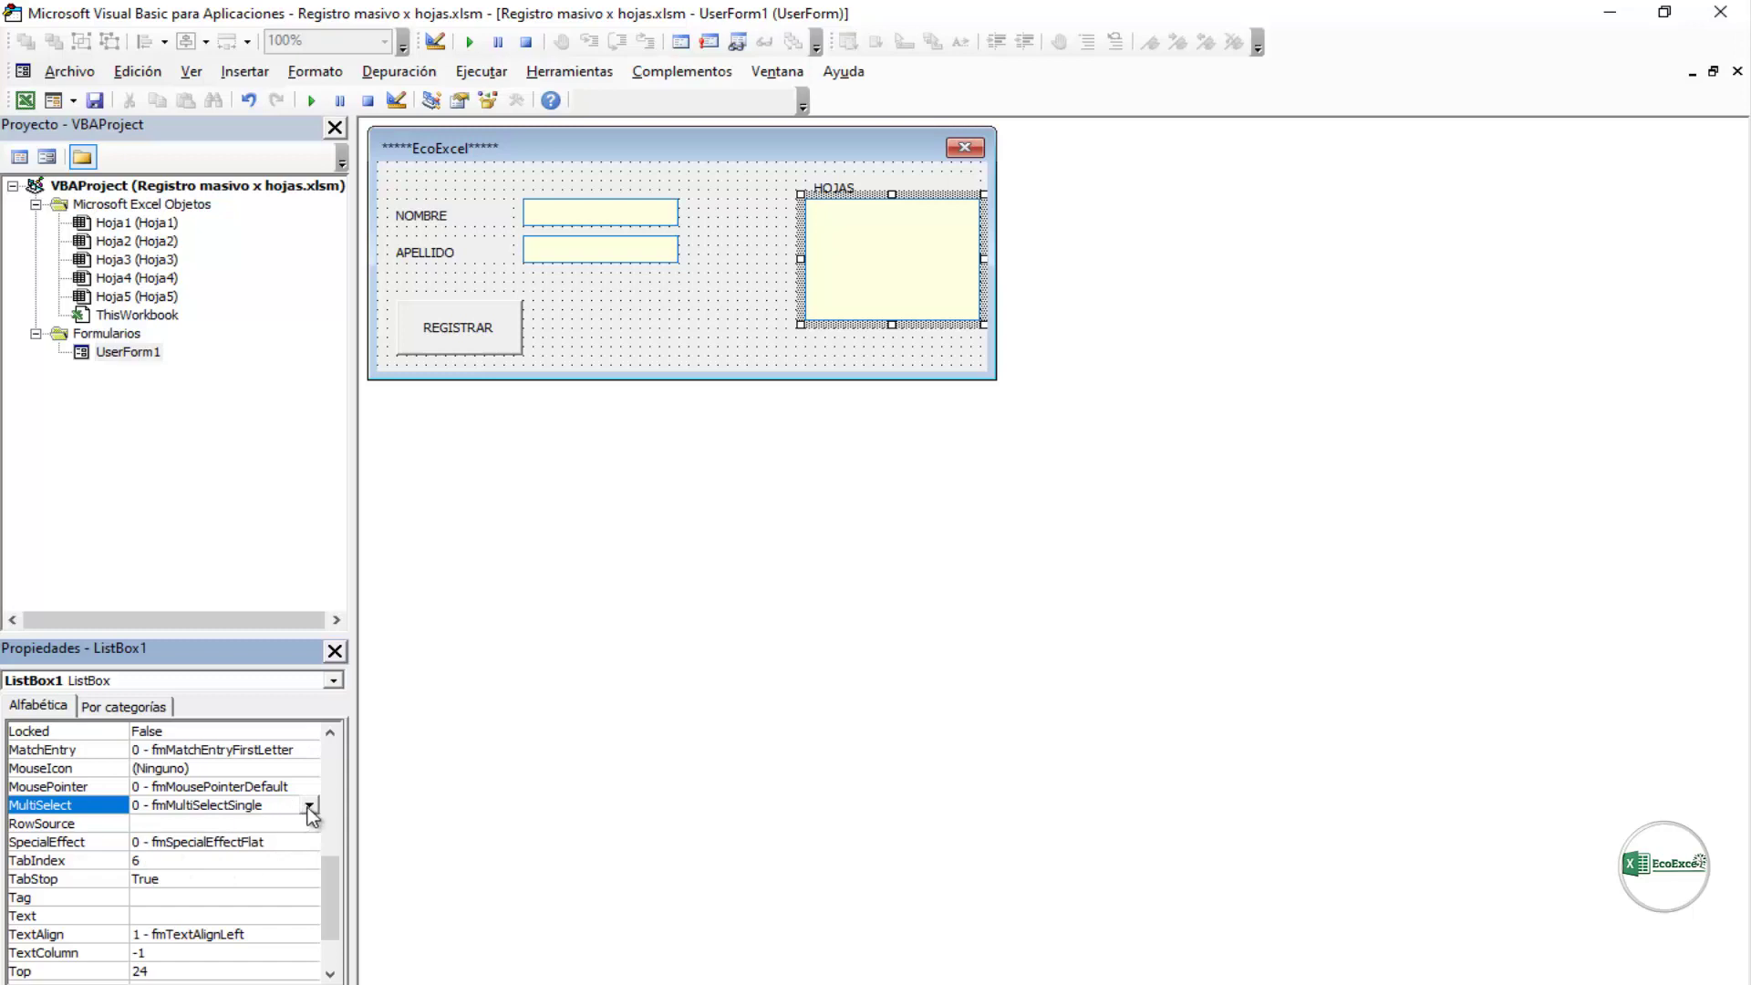
pyautogui.click(308, 806)
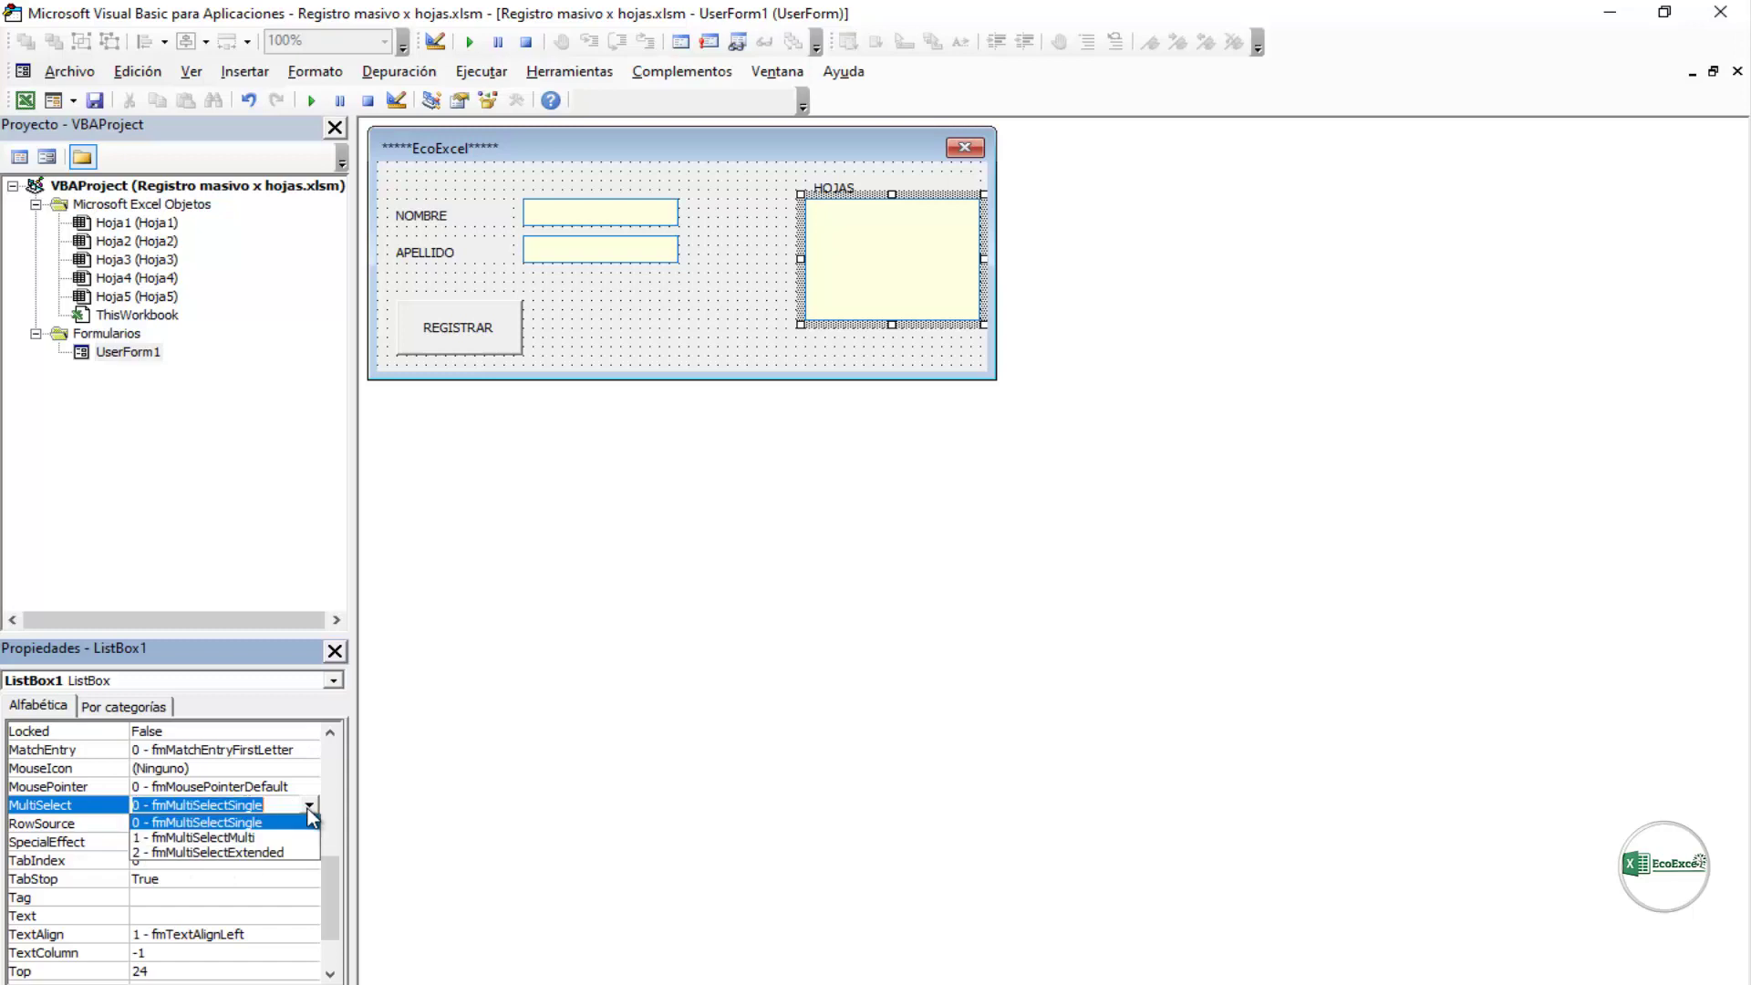
pyautogui.click(229, 838)
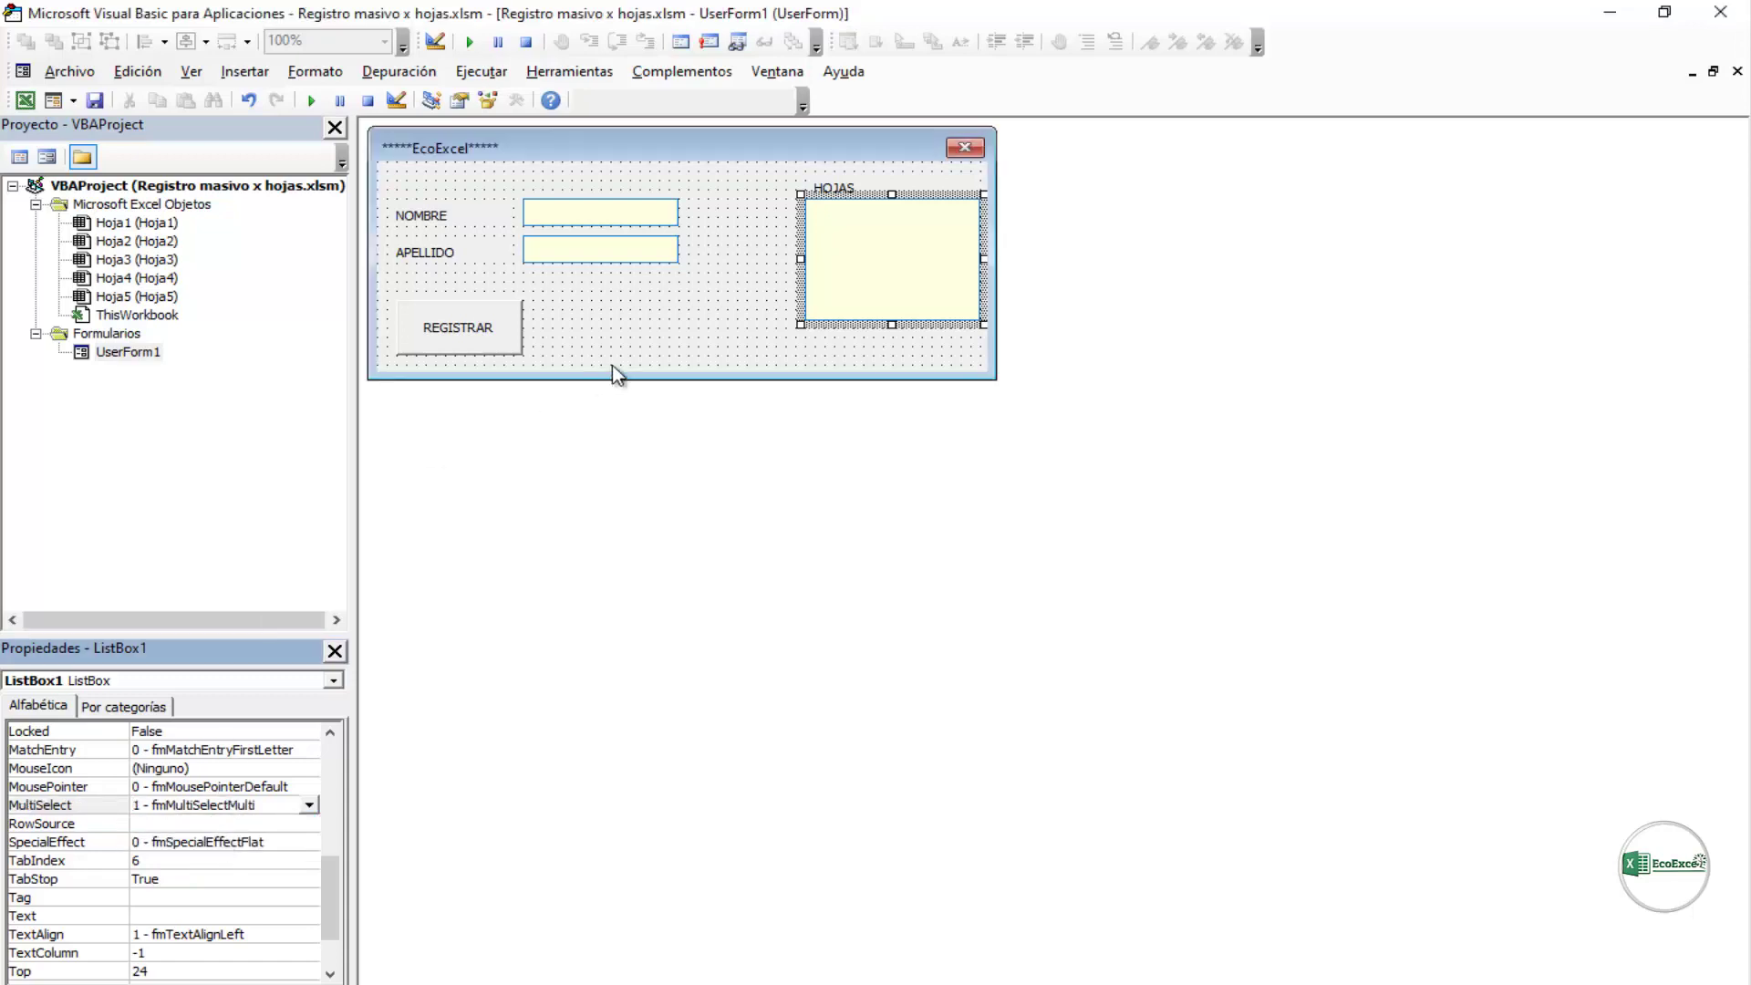
pyautogui.click(665, 346)
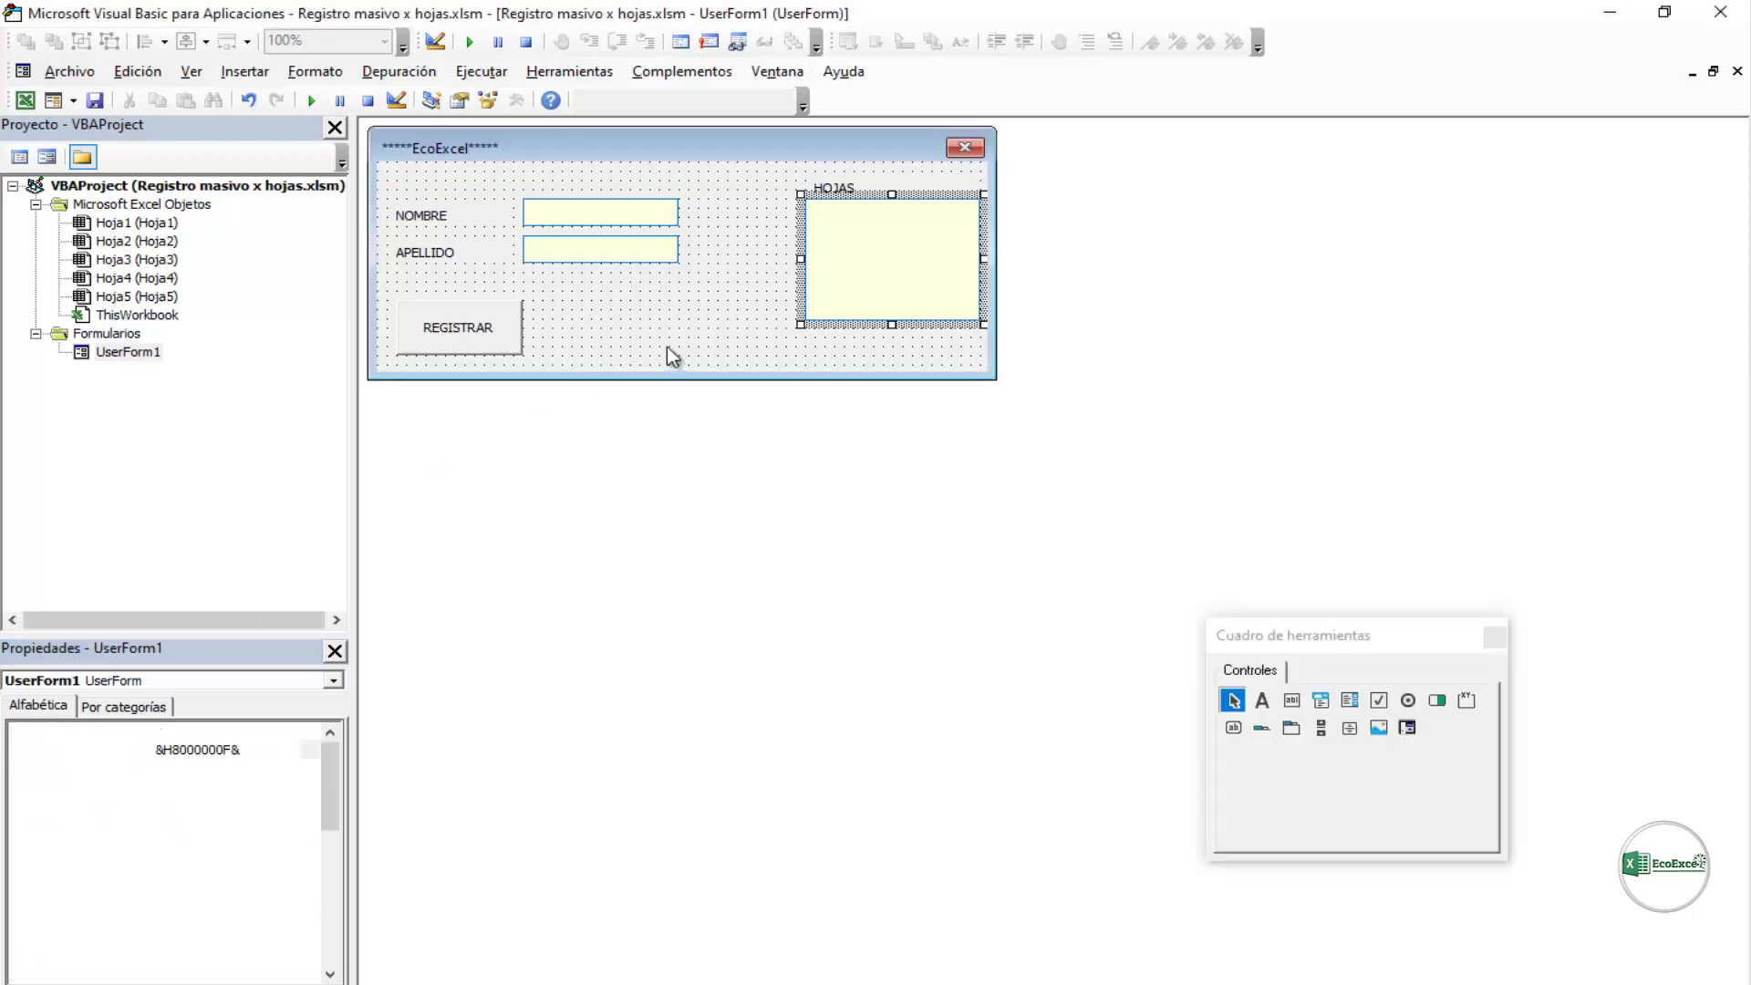
pyautogui.click(313, 102)
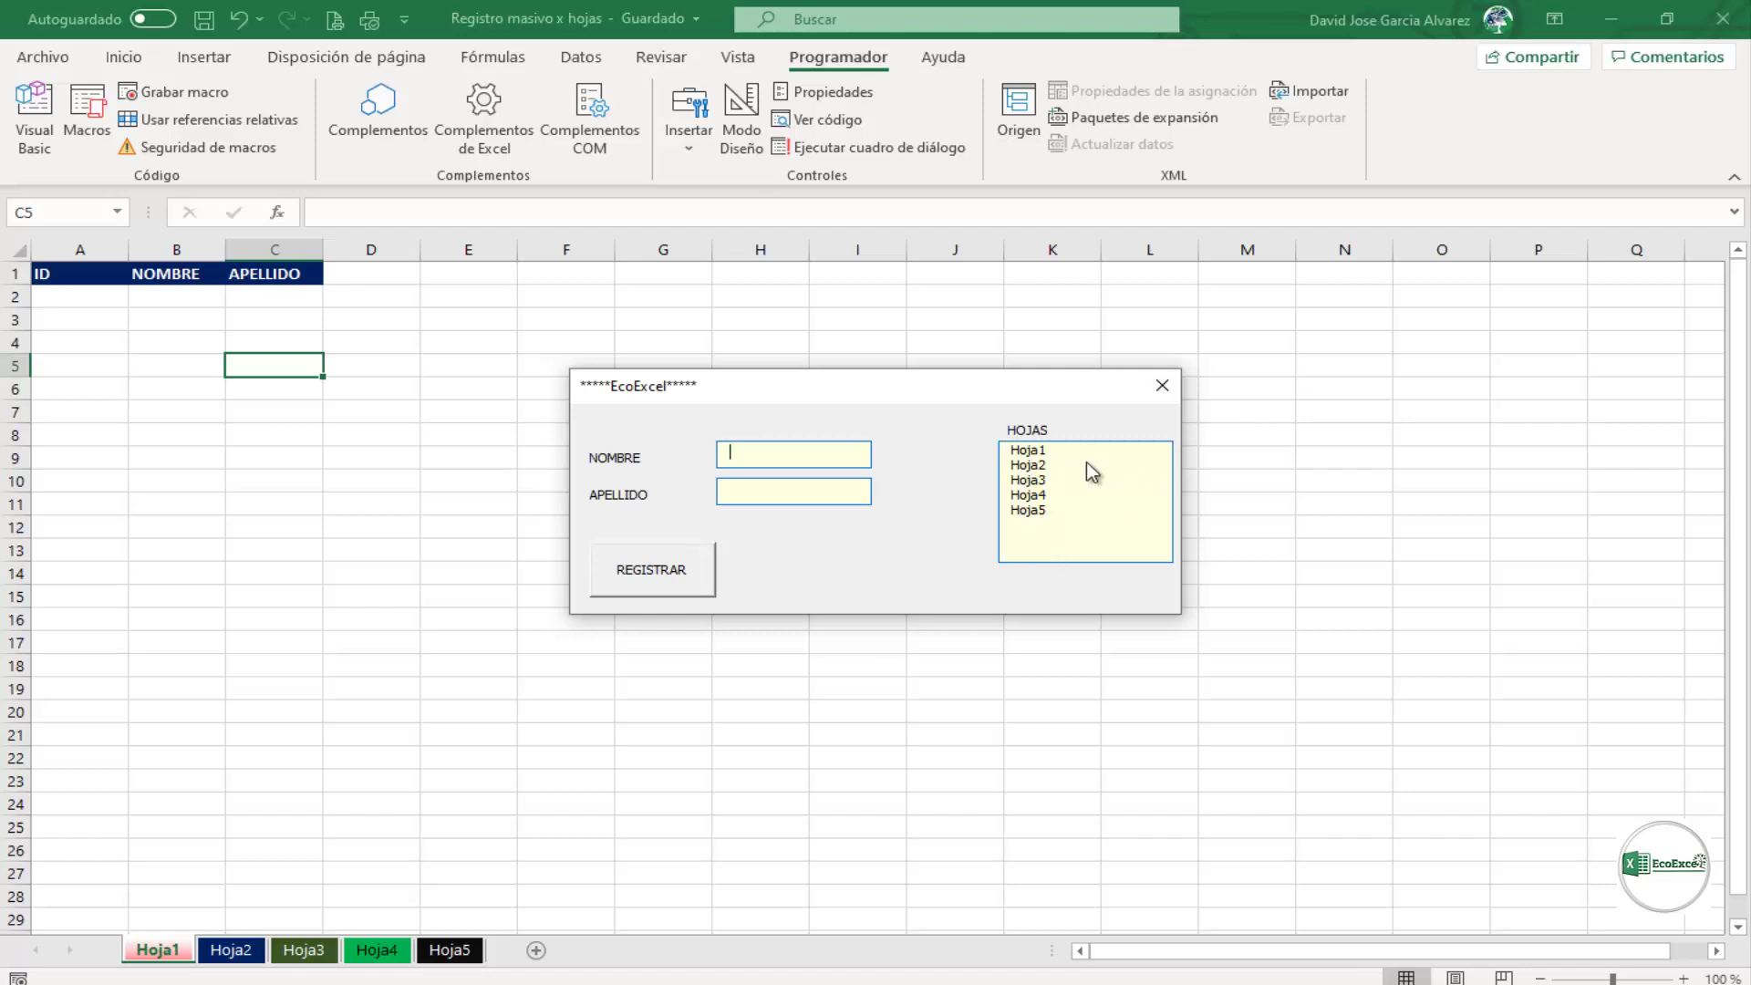
# Step: Select Hoja1, Hoja3 and Hoja5 together in the HOJAS list, then close the form
pyautogui.click(1045, 447)
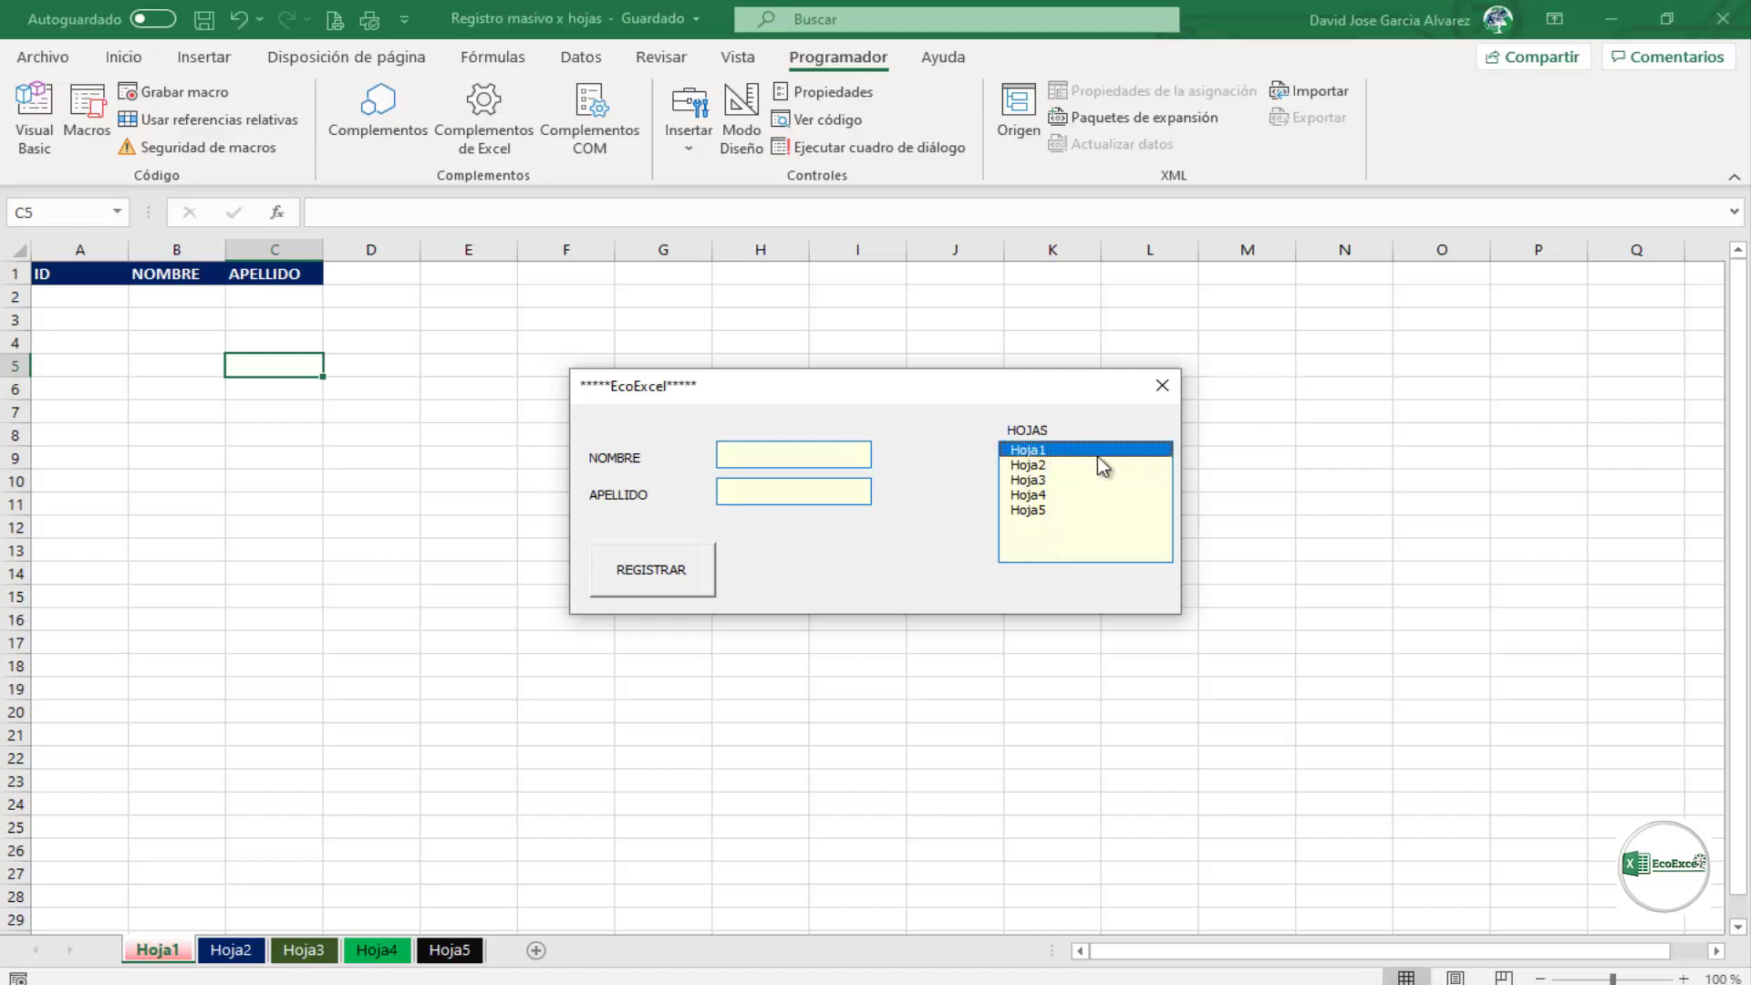
pyautogui.click(1046, 480)
pyautogui.click(1050, 510)
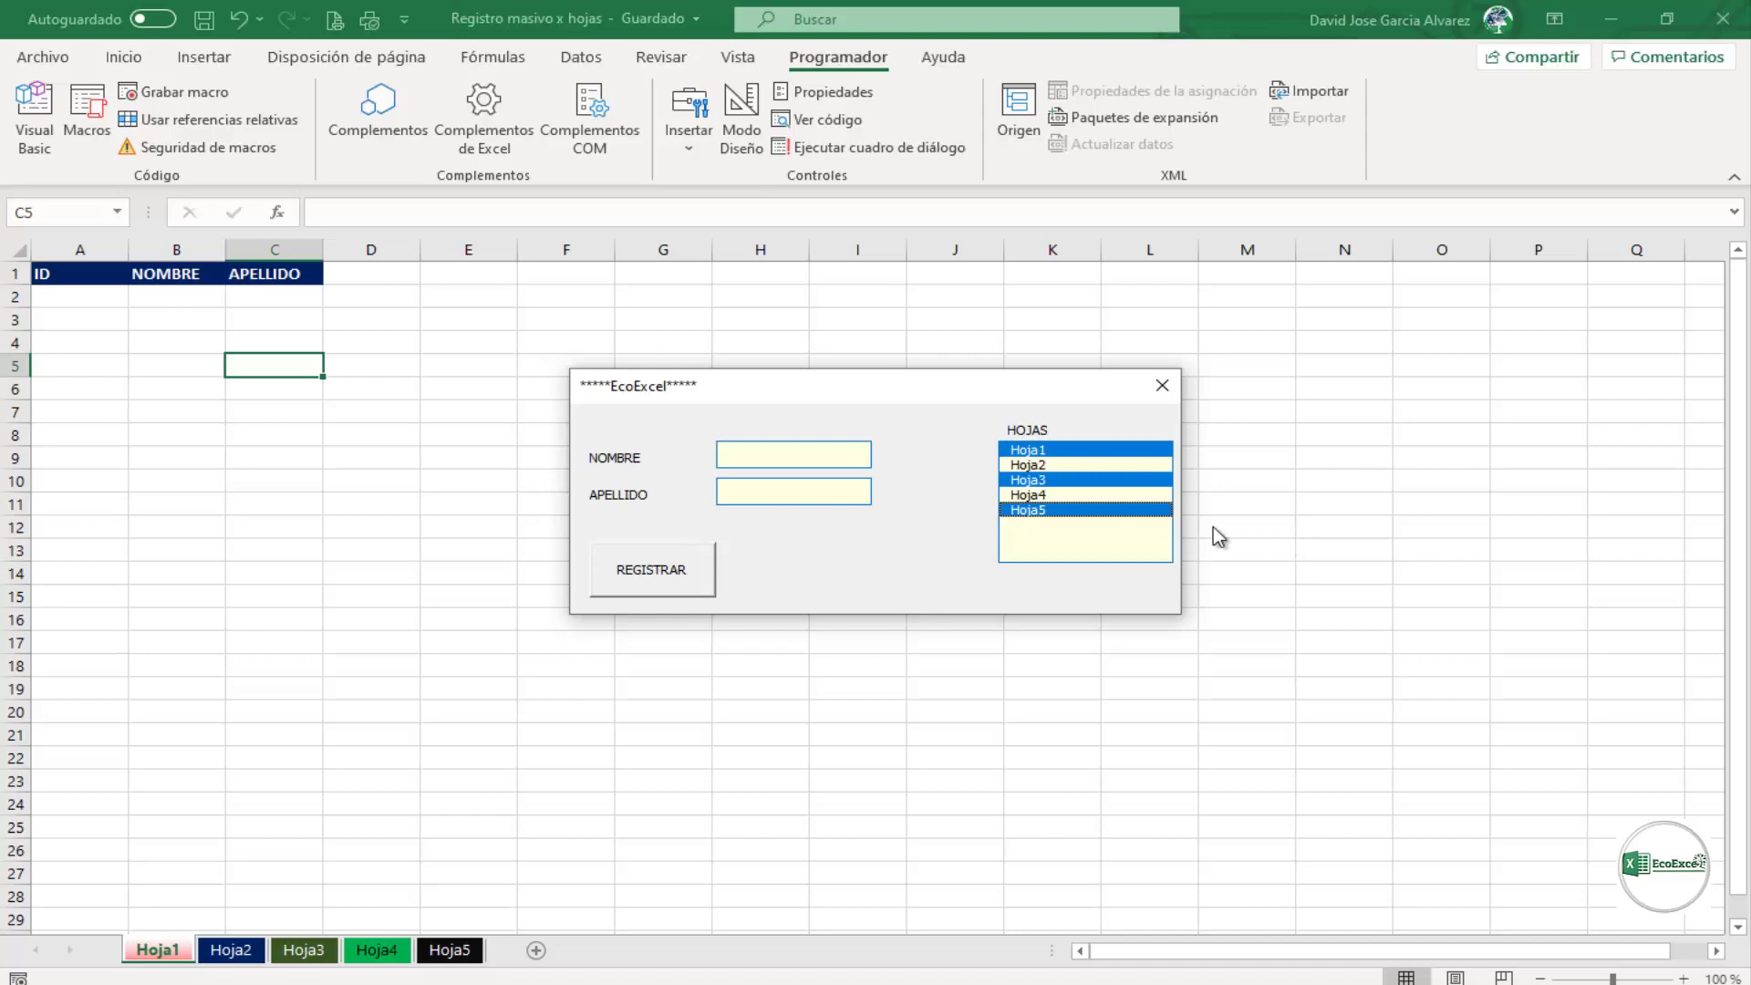
pyautogui.click(1156, 385)
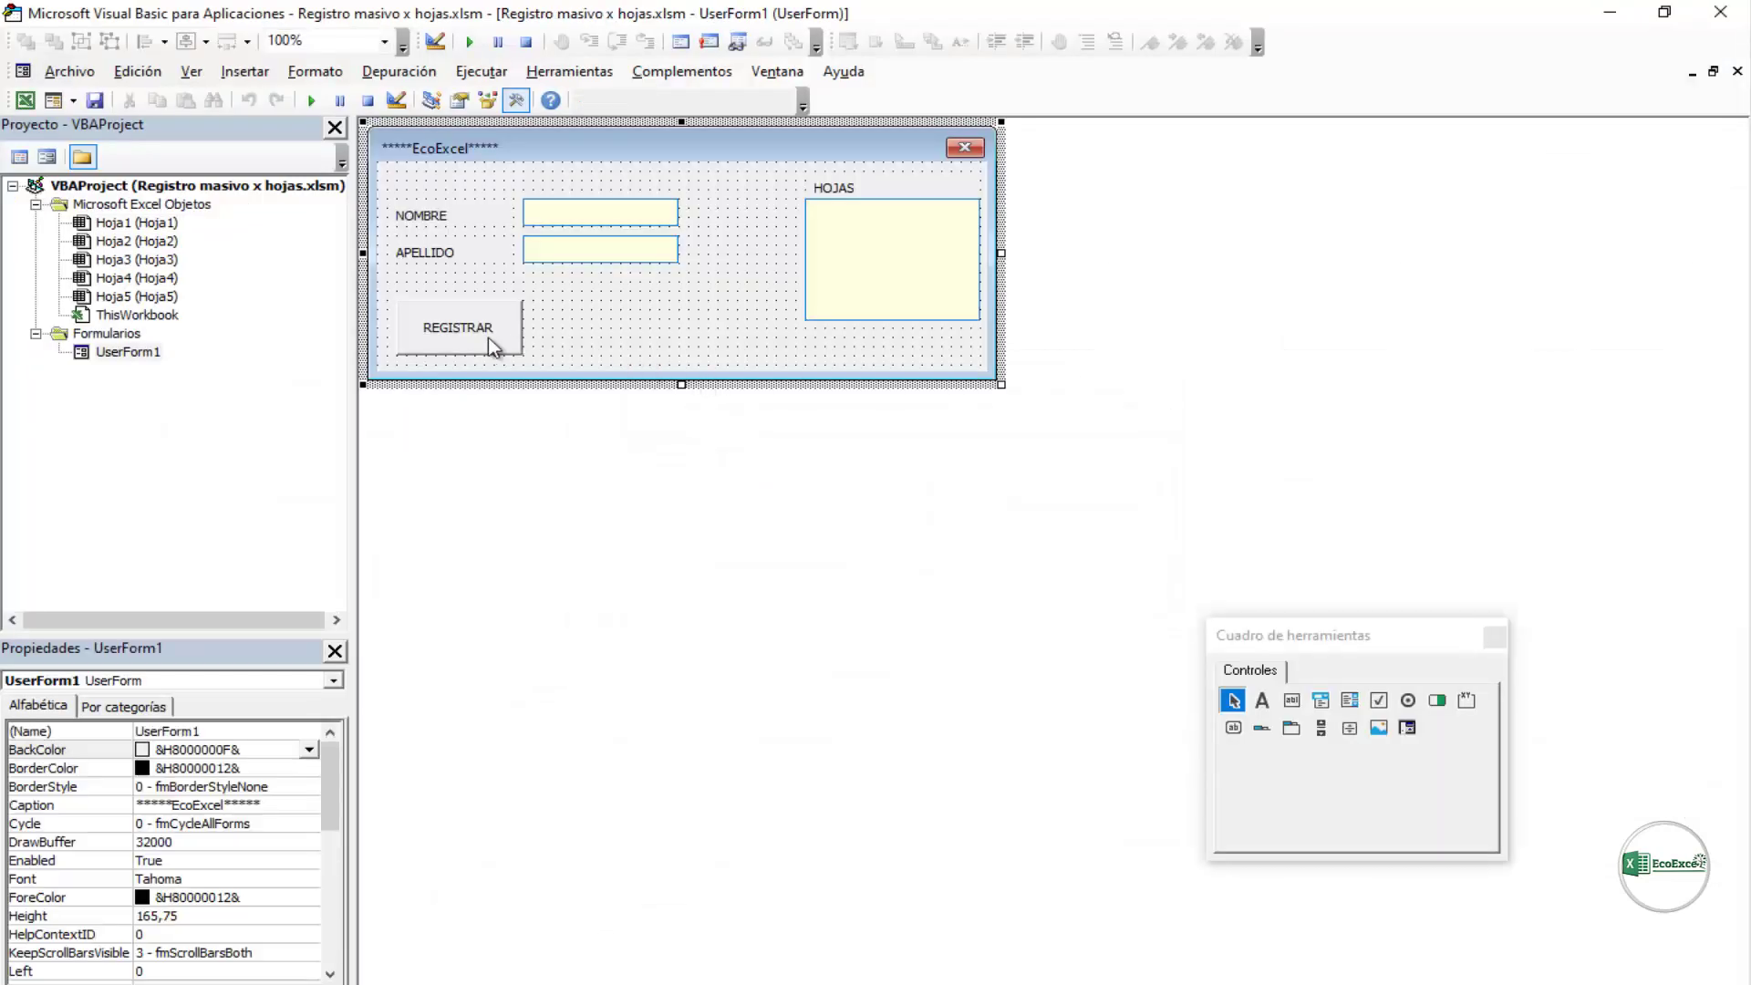
# Step: Generate the REGISTRAR button's CmbRegistrar_Click stub and cut it from above UserForm_Initialize
pyautogui.click(478, 335)
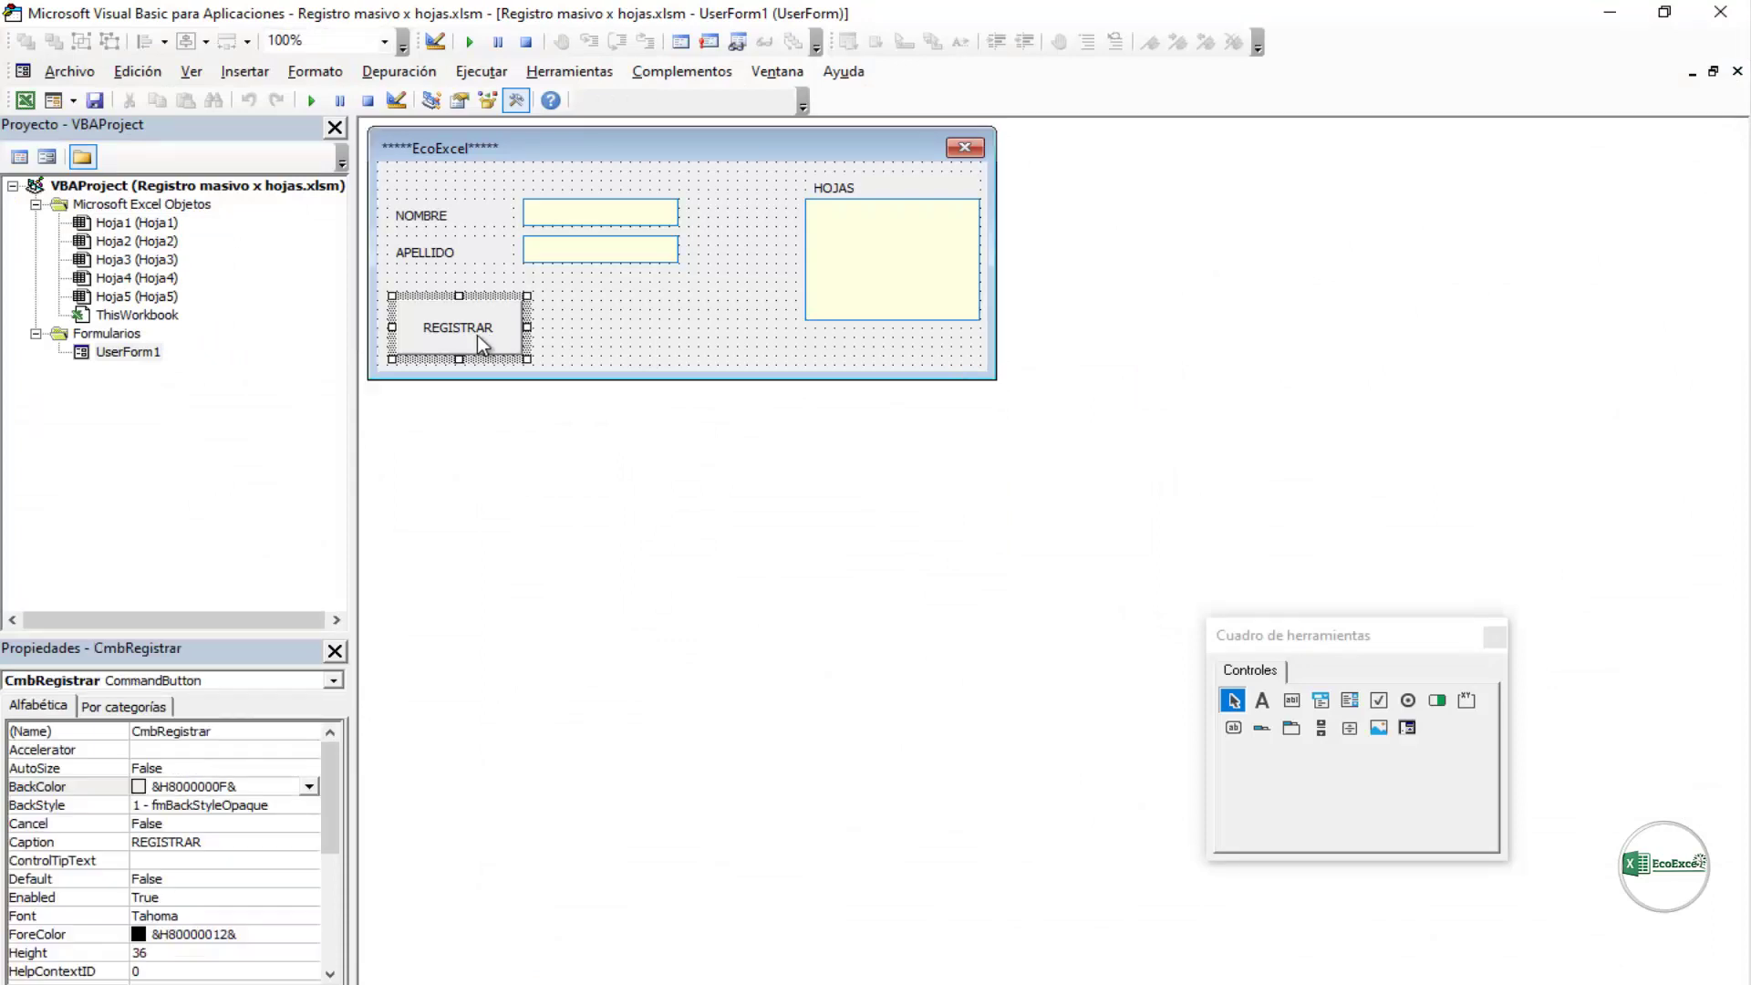
pyautogui.click(589, 332)
pyautogui.doubleClick(474, 339)
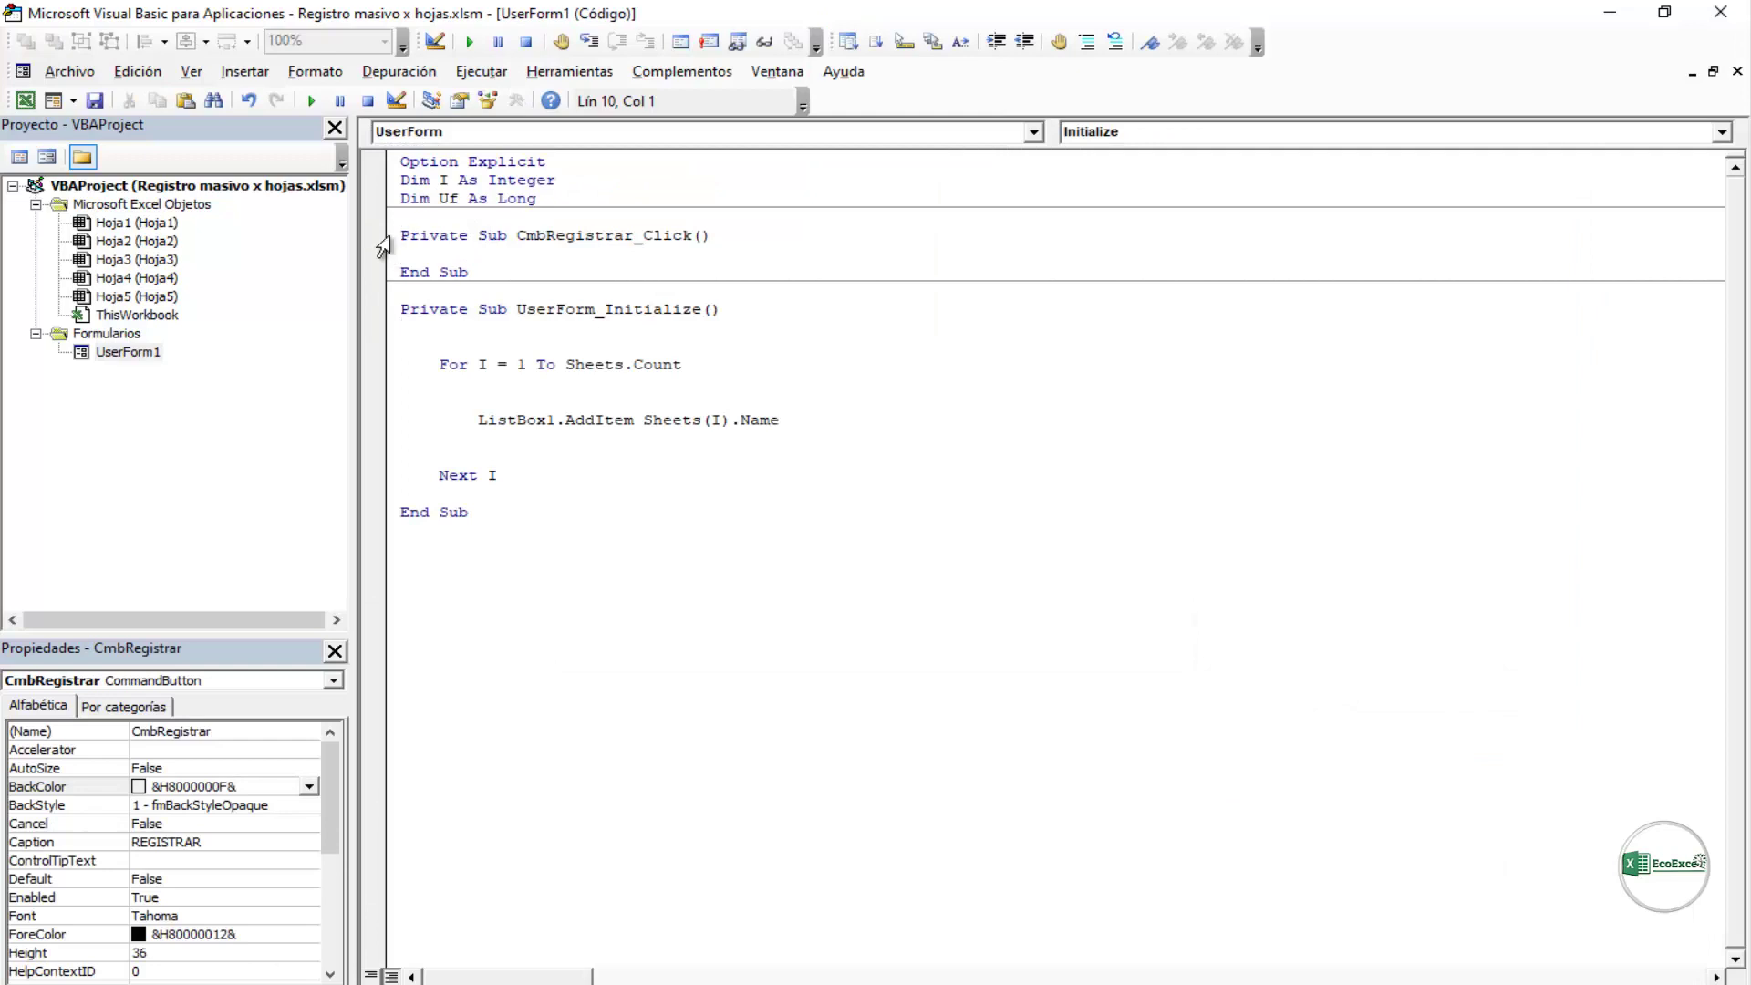
pyautogui.moveTo(391, 235); pyautogui.dragTo(388, 282)
pyautogui.hotkey('ctrl', 'c')
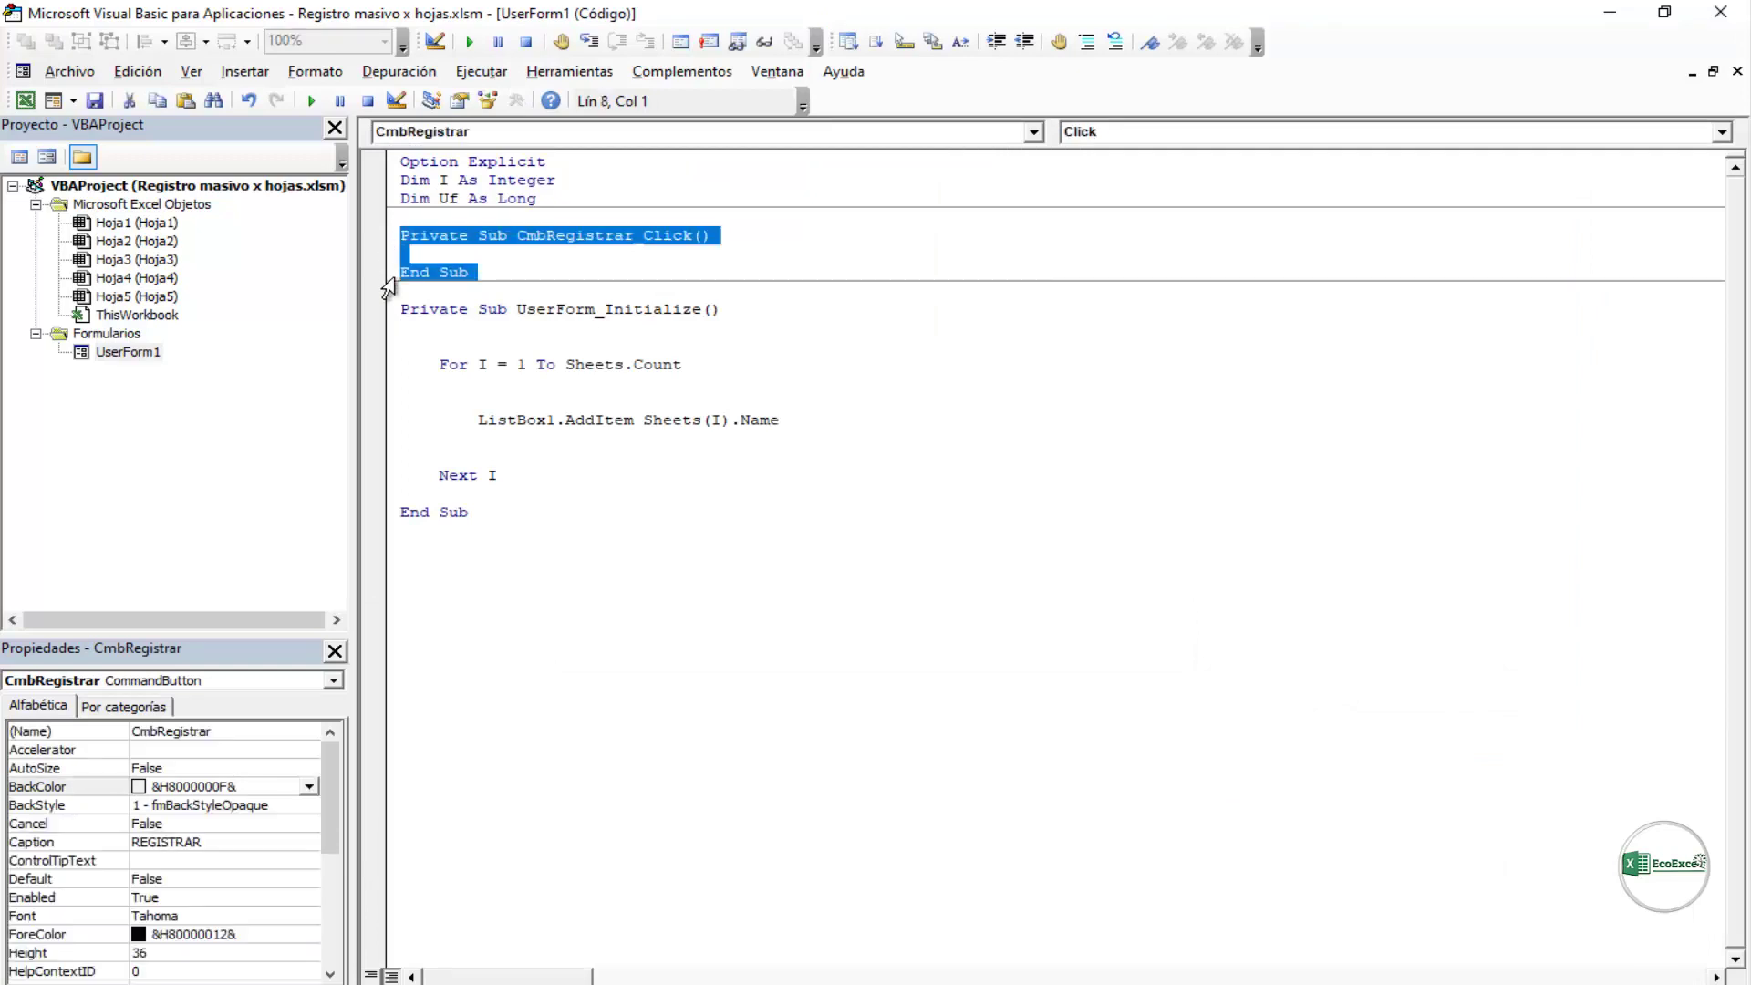
pyautogui.press('Delete')
pyautogui.press('Delete')
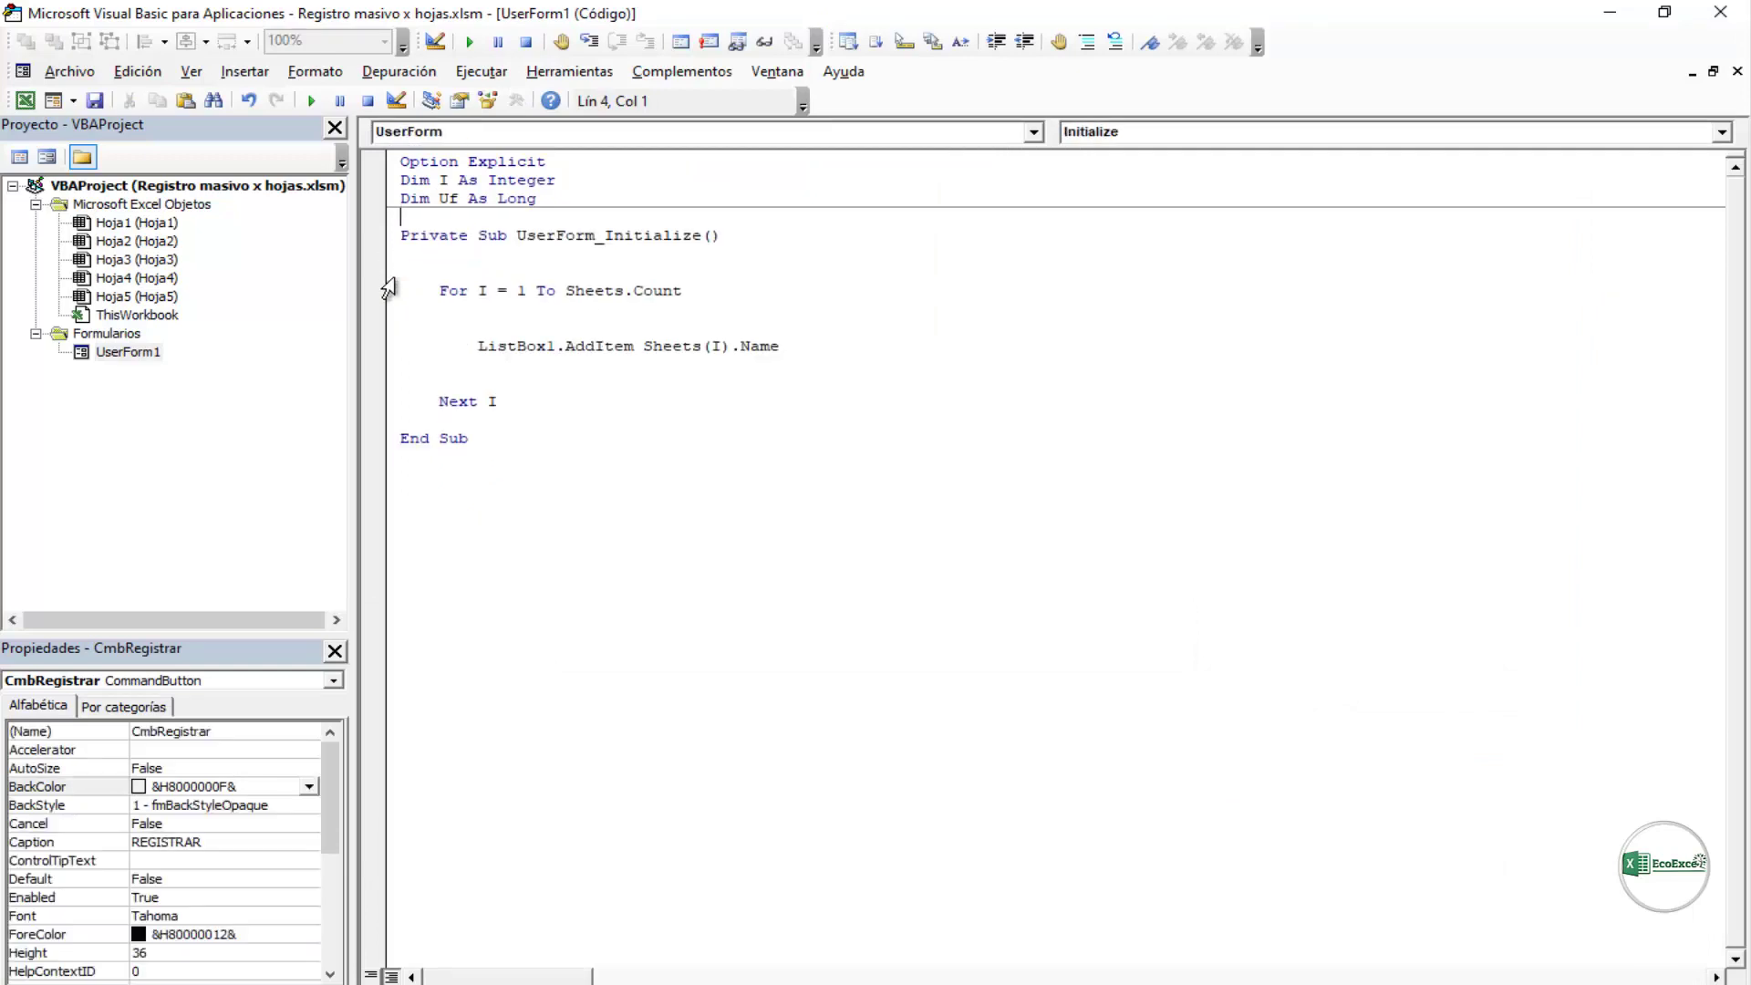
pyautogui.press('Delete')
# Step: Paste the CmbRegistrar_Click stub at the module end with blank lines inside, then view the UserForm1 design
pyautogui.hotkey('ctrl', 'End')
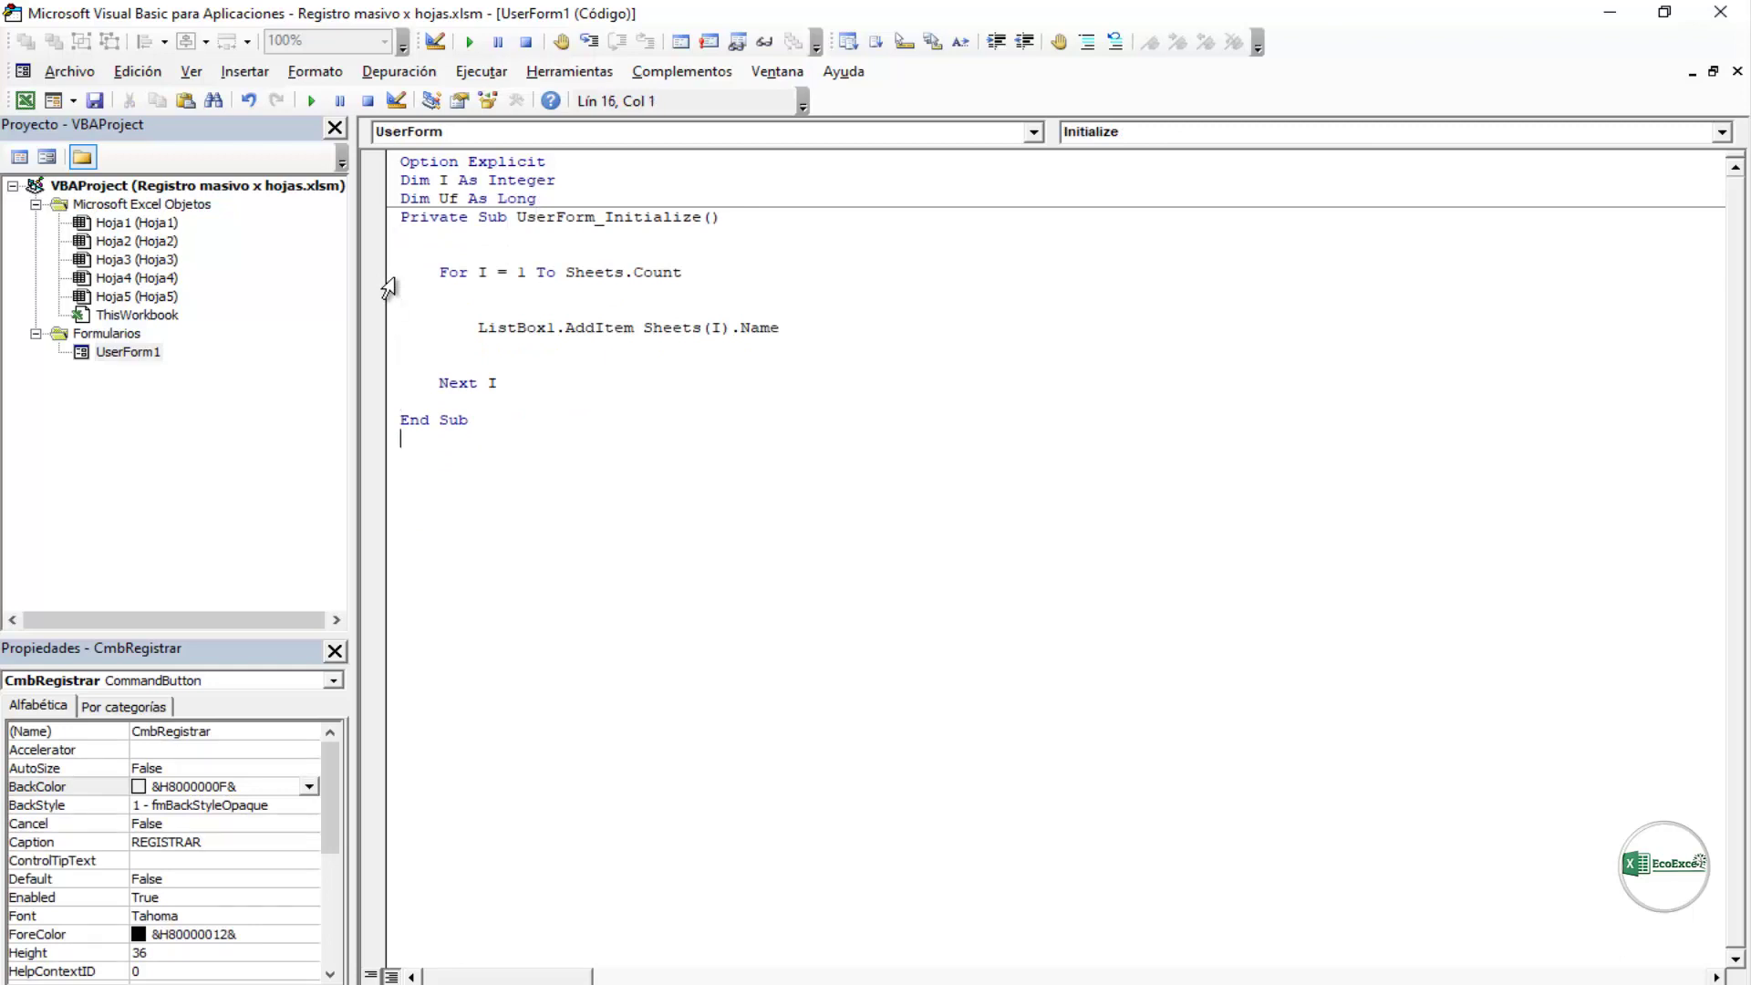
pyautogui.press('Return')
pyautogui.hotkey('ctrl', 'v')
pyautogui.press('Up')
pyautogui.press('Up')
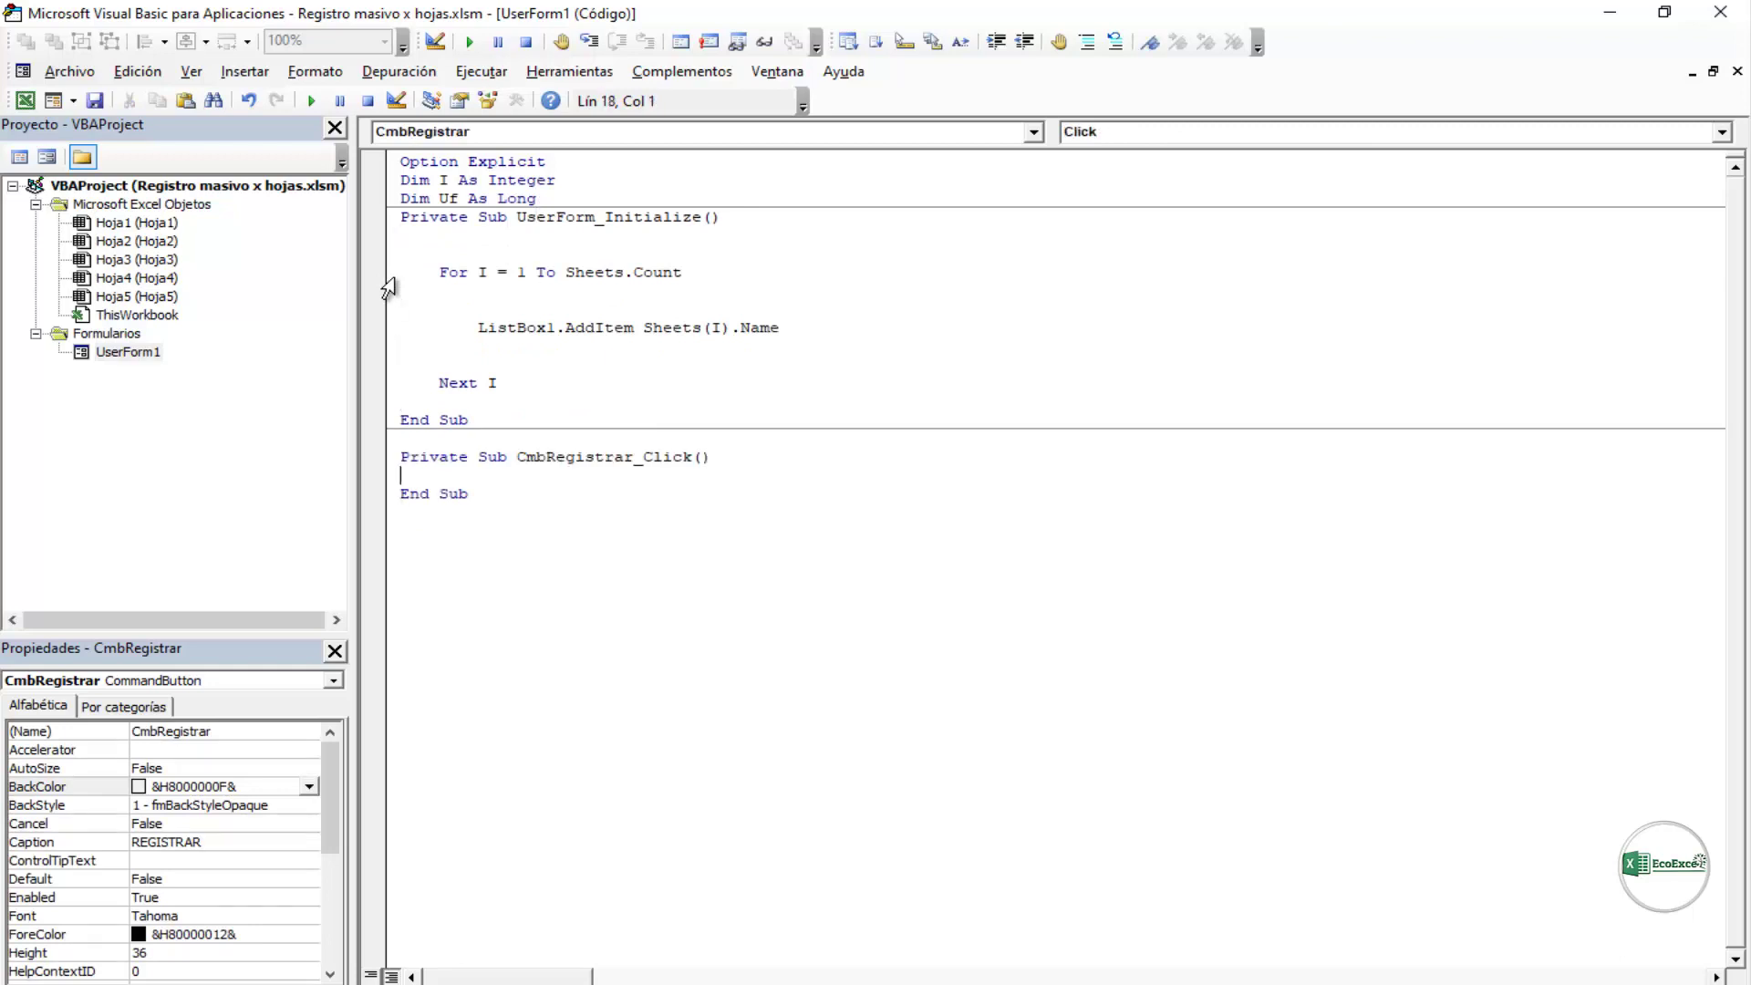
pyautogui.press('Up')
pyautogui.press('BackSpace')
pyautogui.press('Down')
pyautogui.press('Return')
pyautogui.press('Return')
pyautogui.press('Return')
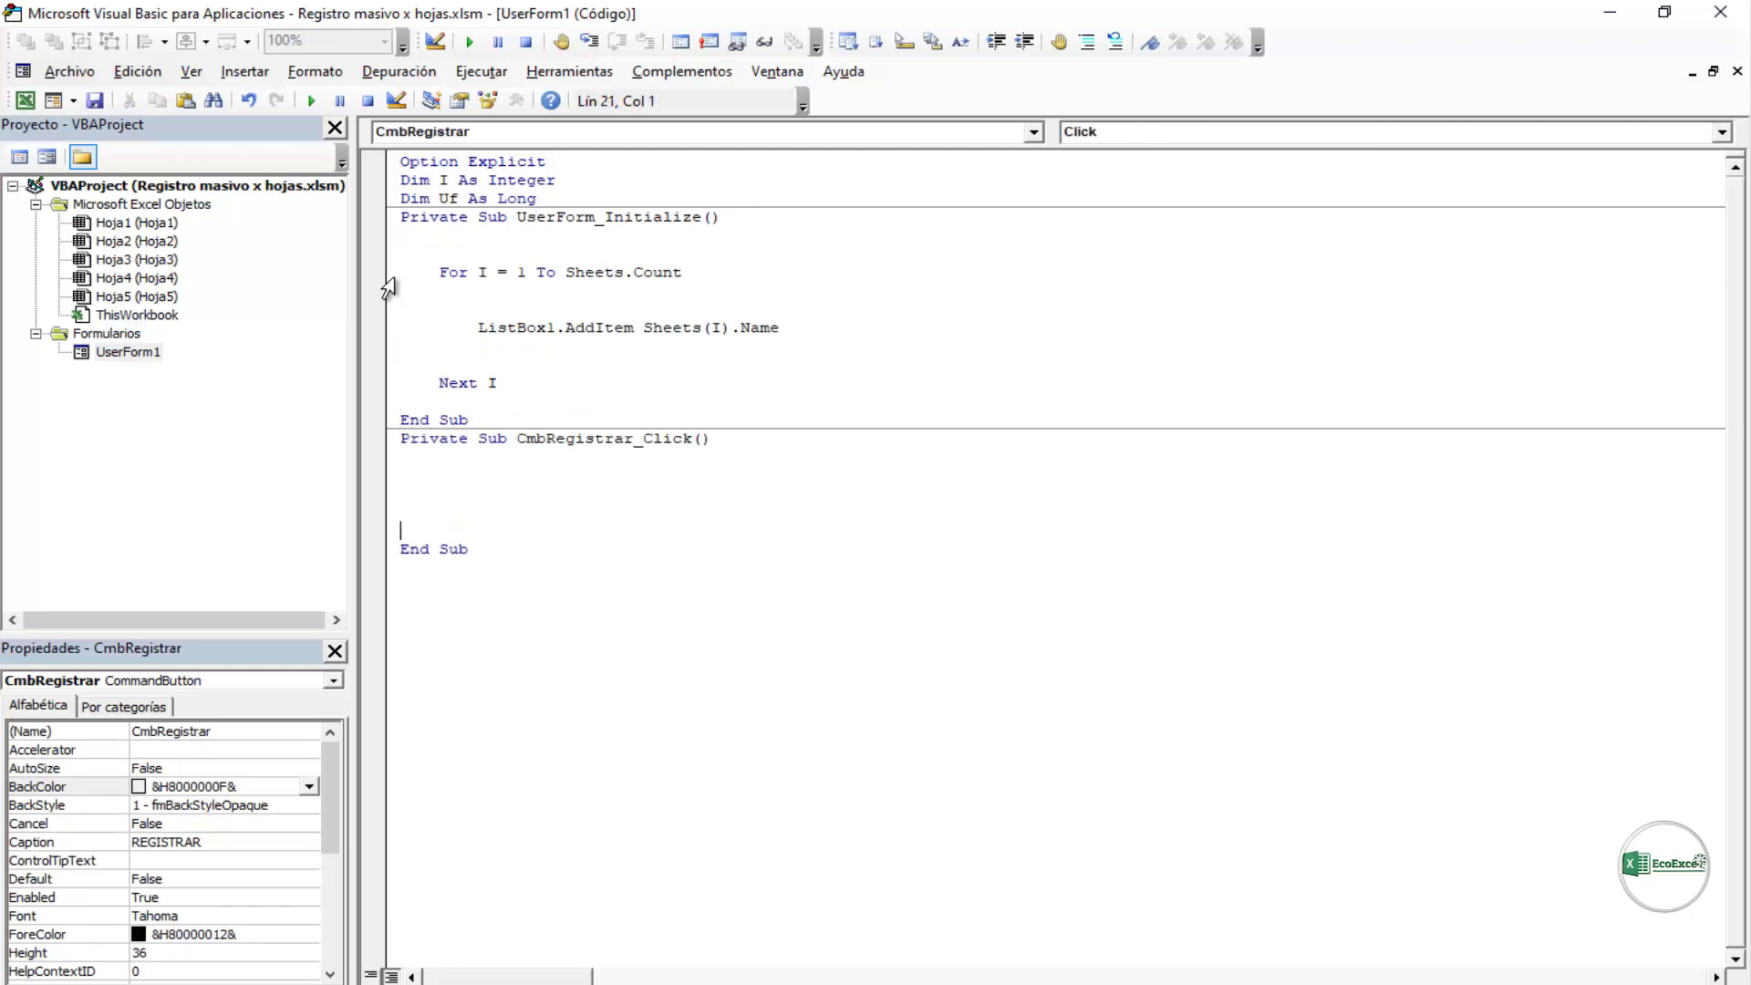
pyautogui.press('Return')
pyautogui.press('Return')
pyautogui.press('Return')
pyautogui.press('Return')
pyautogui.press('Return')
pyautogui.press('Return')
pyautogui.press('Return')
pyautogui.press('Up')
pyautogui.press('Up')
pyautogui.press('Up')
pyautogui.doubleClick(128, 352)
pyautogui.click(724, 319)
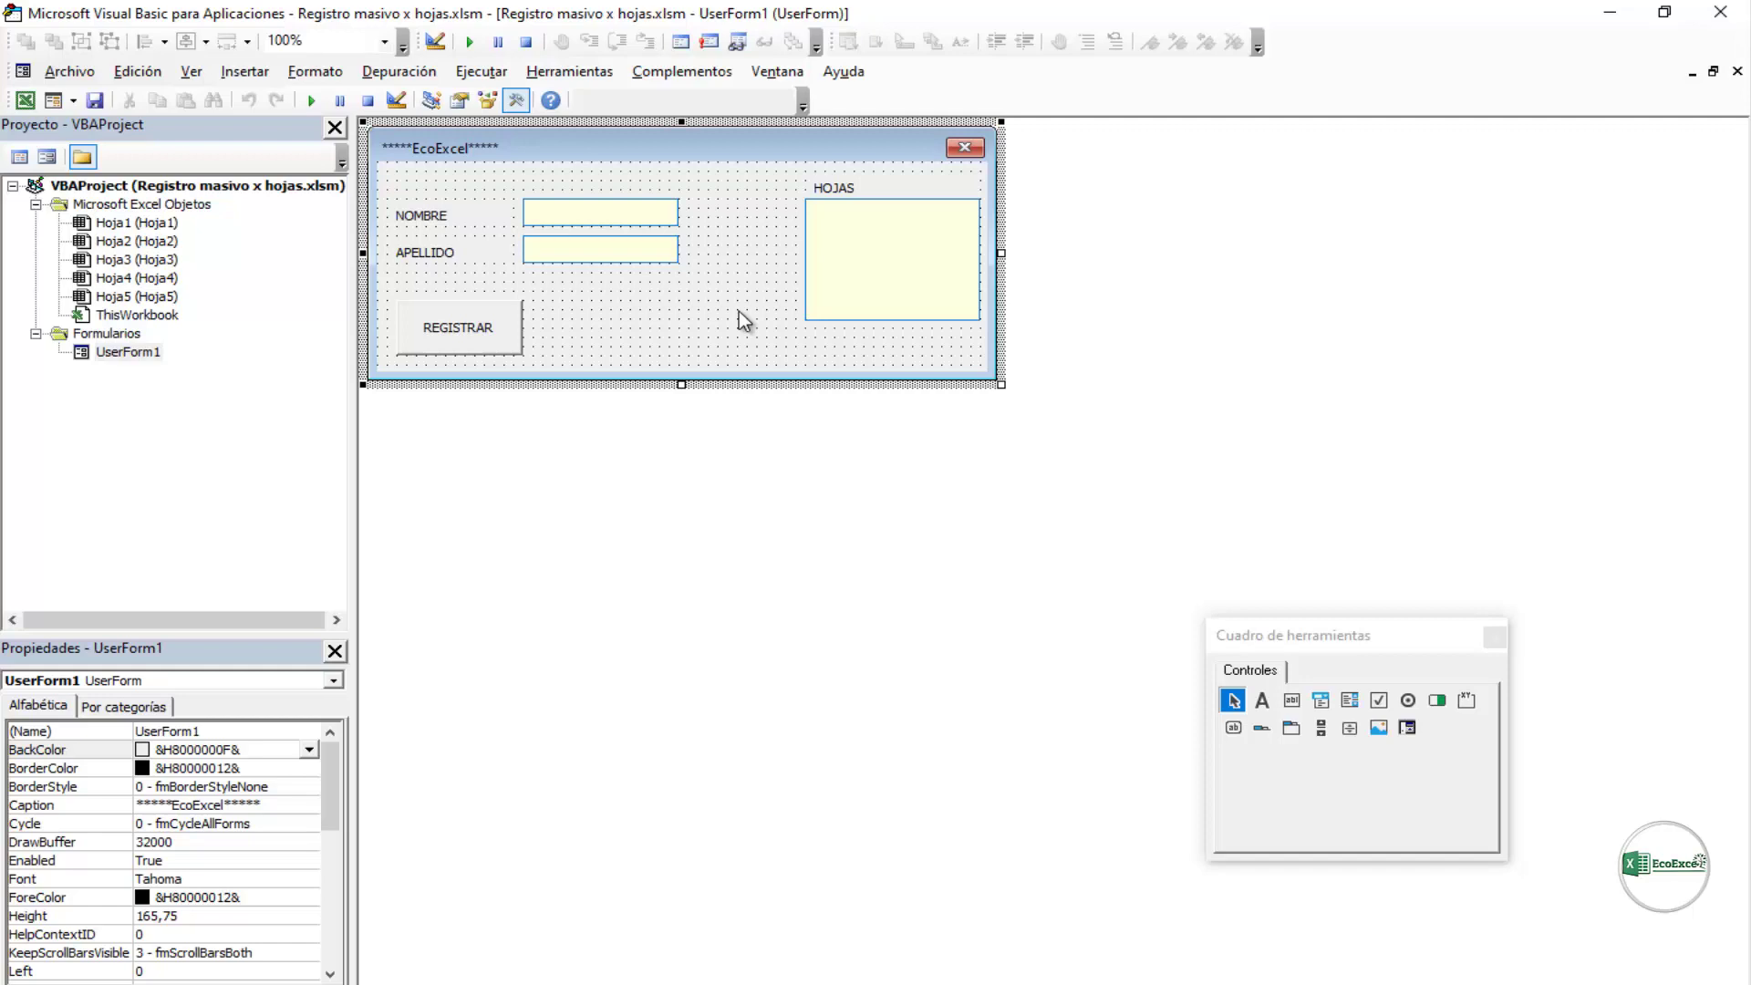
# Step: In CmbRegistrar_Click, write a For I = 0 To ListBox1.ListCount - 1 loop closed by Next I
pyautogui.doubleClick(462, 332)
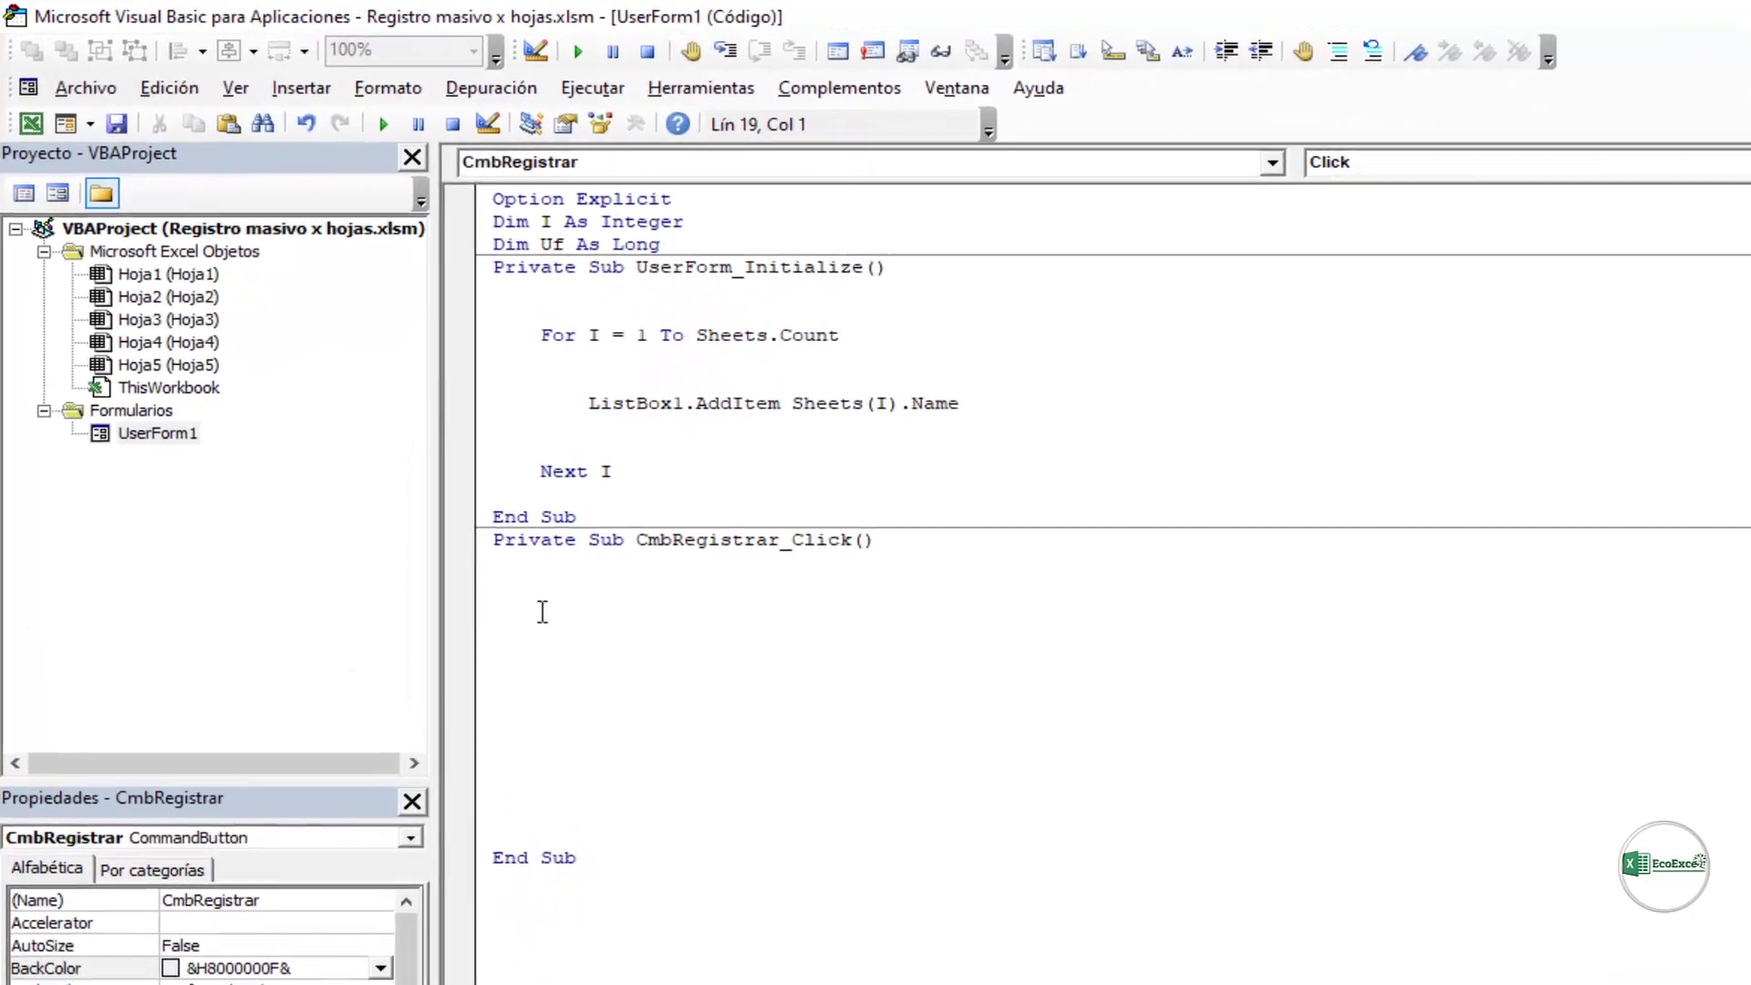
pyautogui.write('for I')
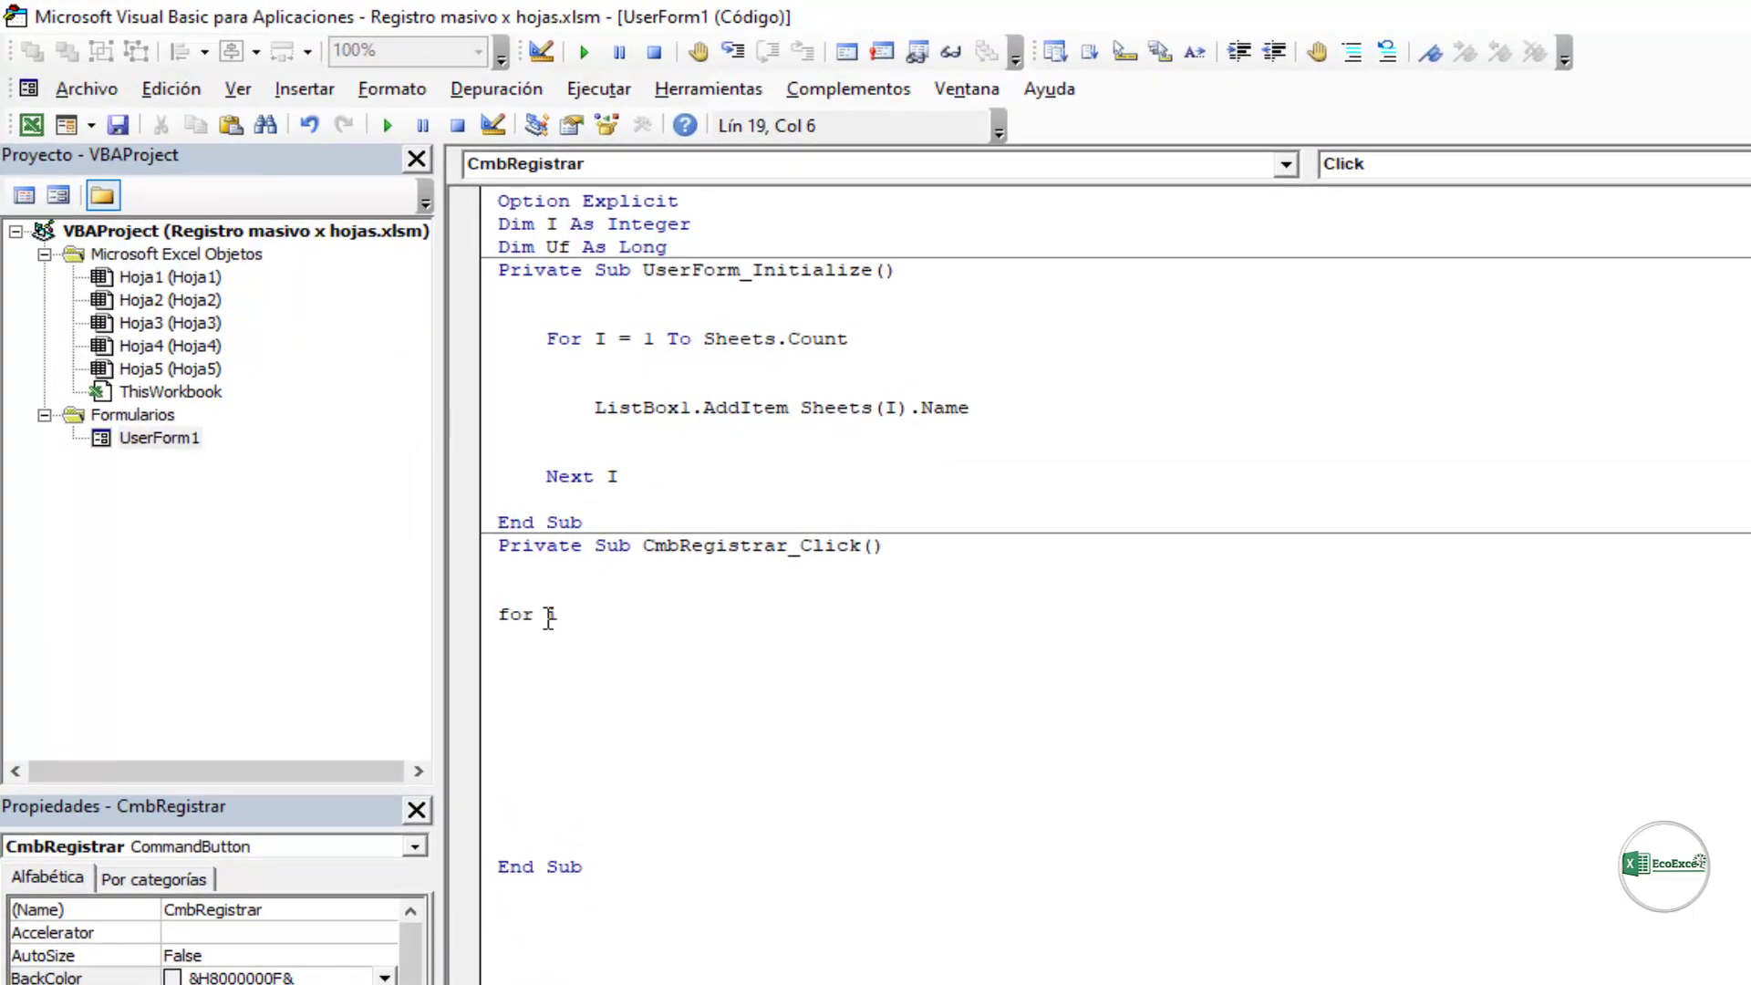
pyautogui.write('= 0 ')
pyautogui.write('to l')
pyautogui.write('istbox1')
pyautogui.write('.li')
pyautogui.press('Down')
pyautogui.press('Tab')
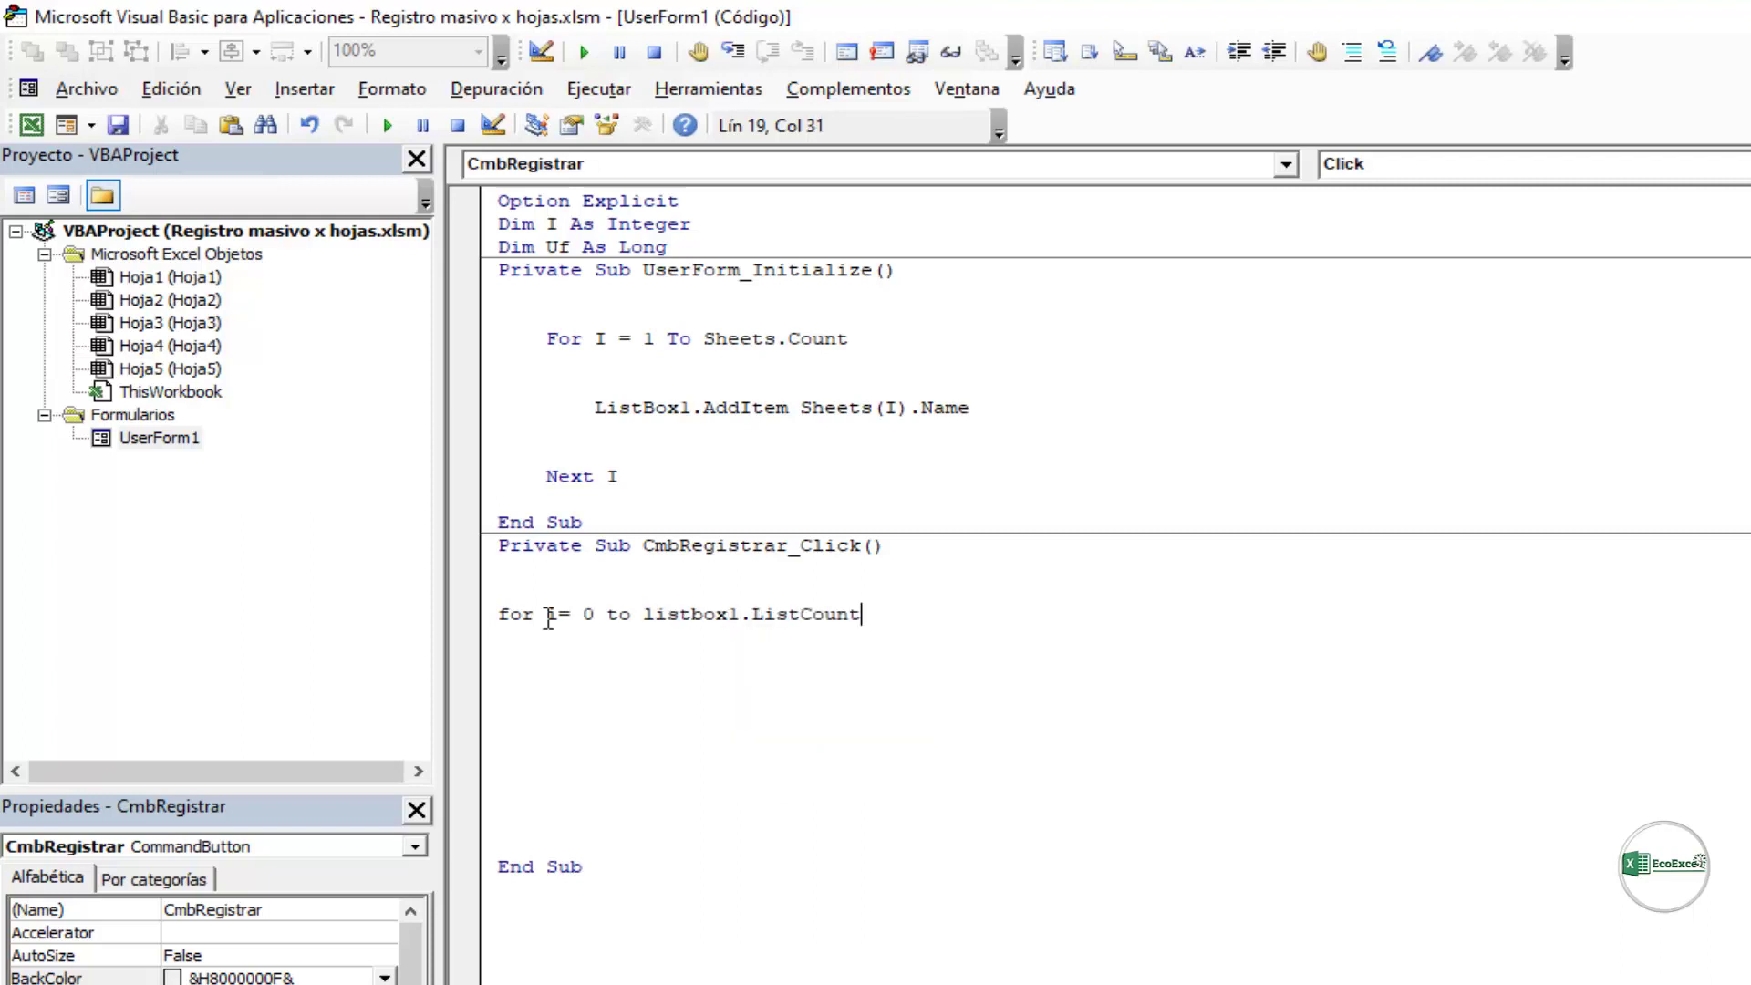
pyautogui.write('-1')
pyautogui.press('Return')
pyautogui.press('Return')
pyautogui.press('Return')
pyautogui.press('Return')
pyautogui.press('Return')
pyautogui.press('Return')
pyautogui.press('Return')
pyautogui.press('Return')
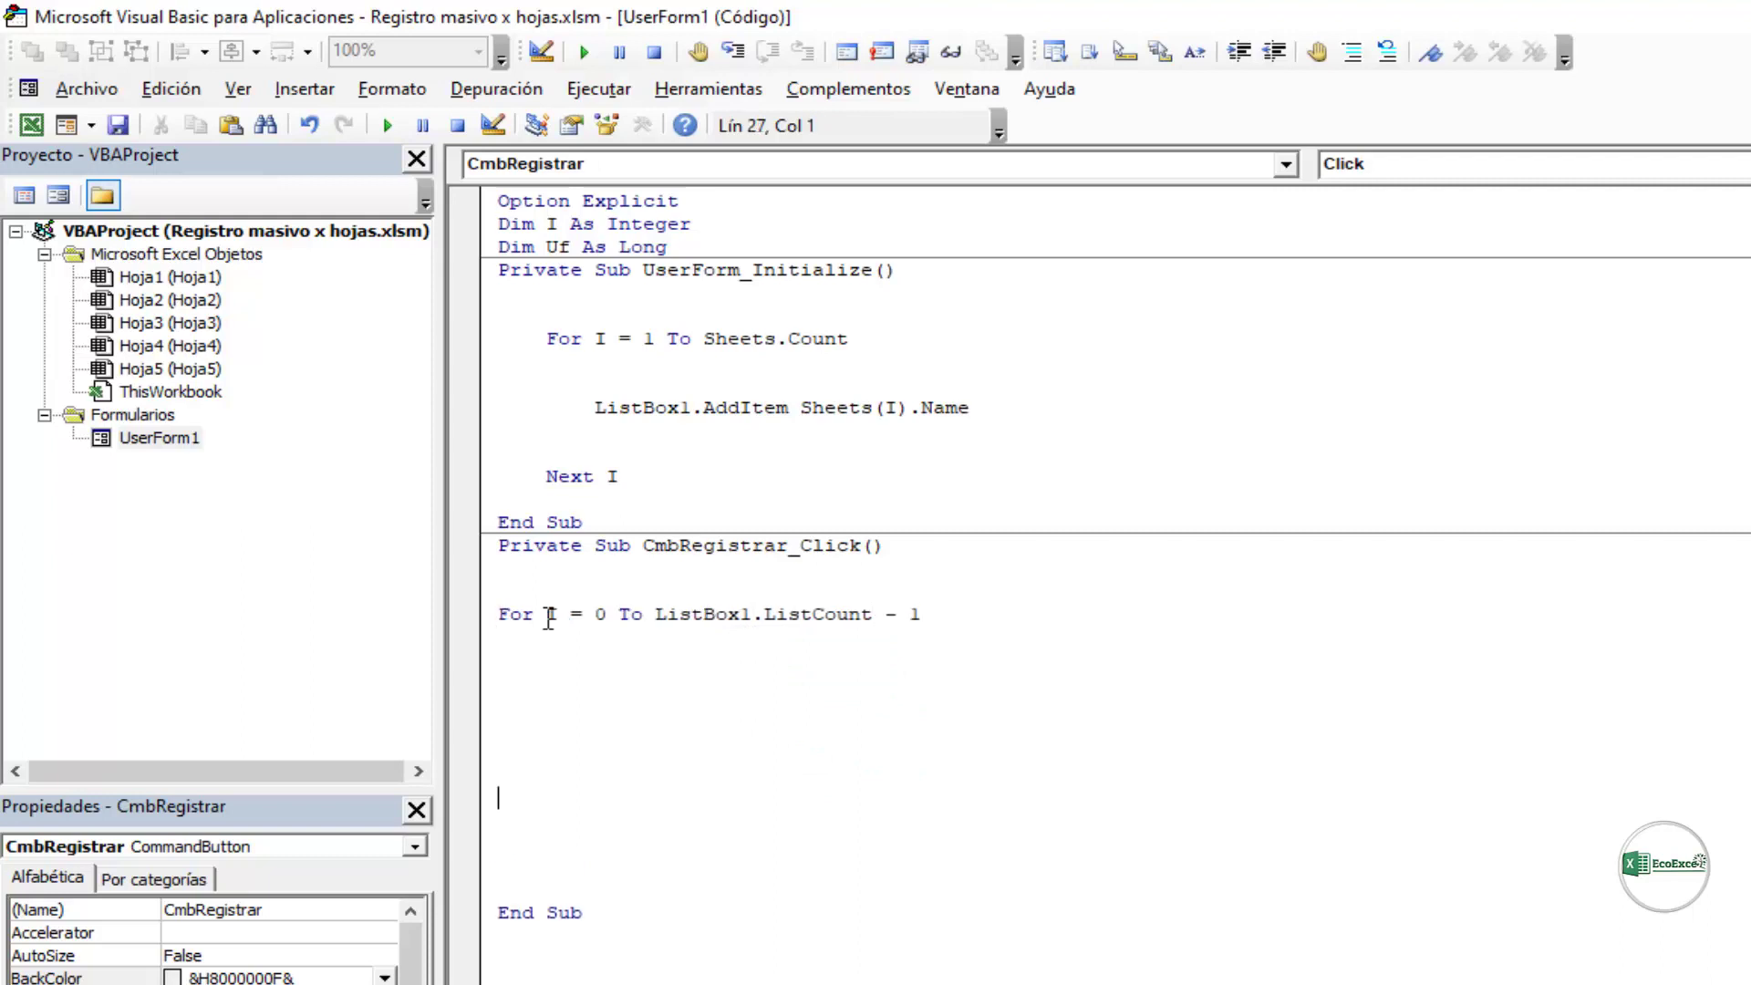
pyautogui.write('nu')
pyautogui.press('BackSpace')
pyautogui.press('BackSpace')
pyautogui.write('next ')
pyautogui.write('i')
pyautogui.press('Up')
pyautogui.press('Up')
pyautogui.press('Up')
pyautogui.press('Tab')
# Step: Inside the loop, add the line If ListBox1.Selected(I) = True Then
pyautogui.doubleClick(601, 614)
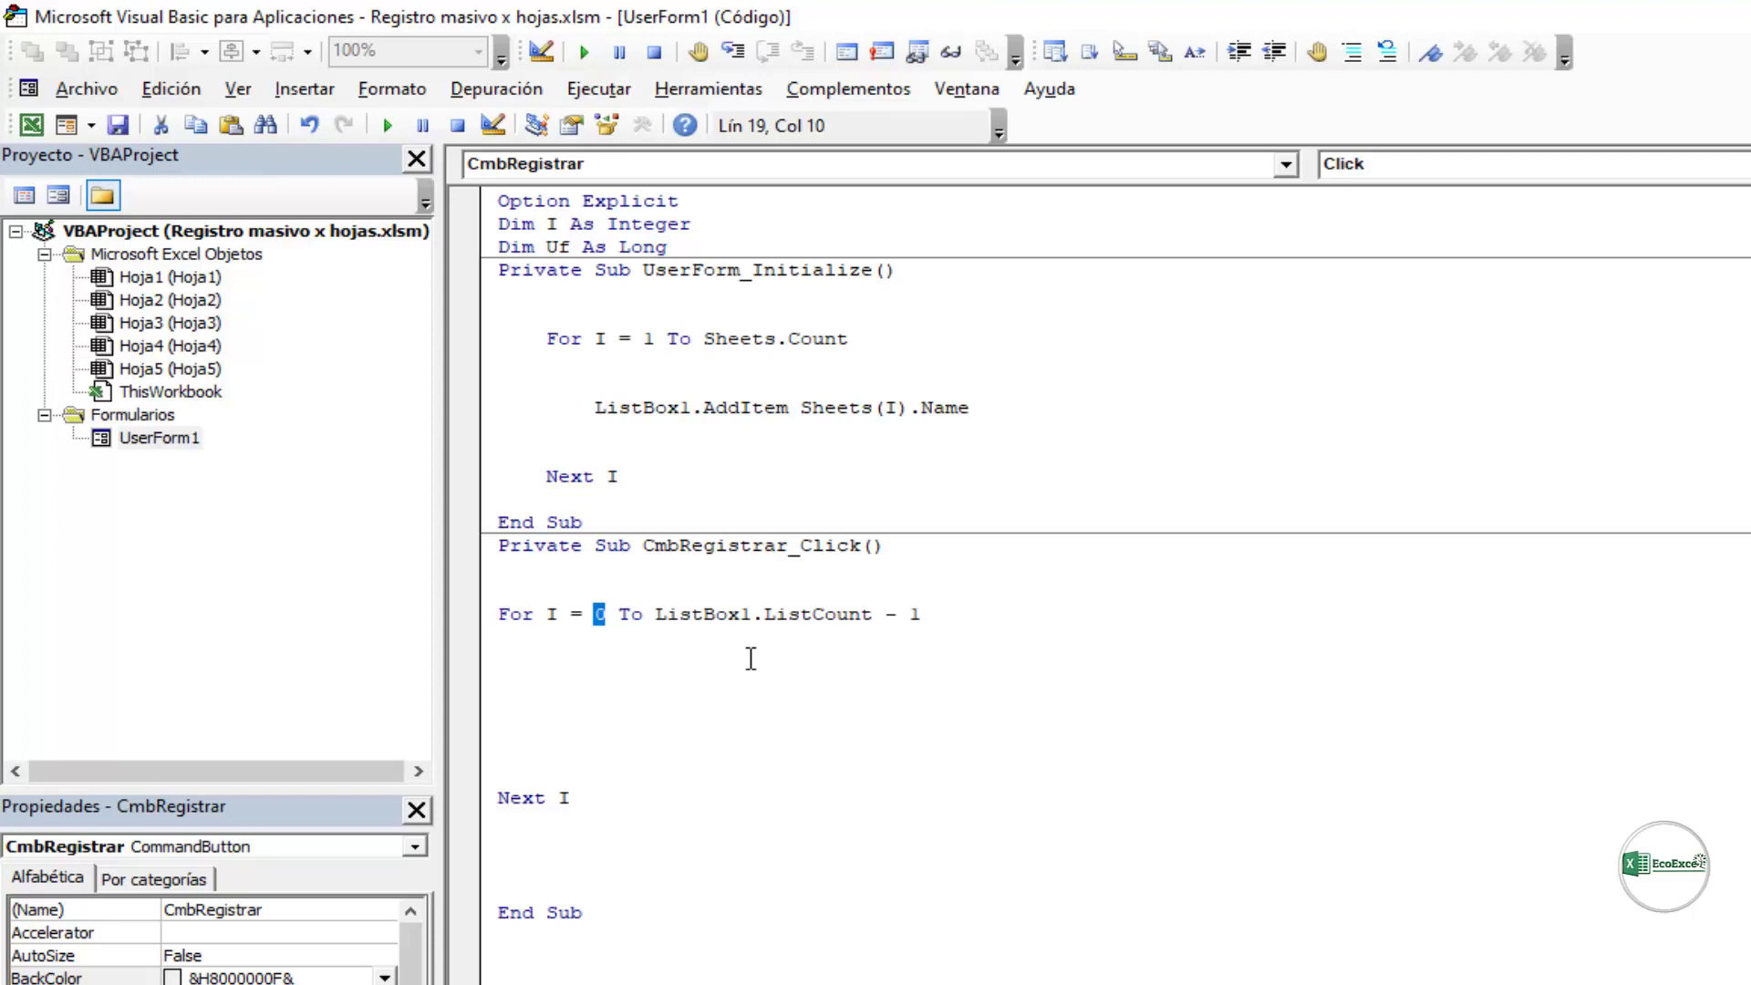
pyautogui.click(547, 707)
pyautogui.click(584, 663)
pyautogui.press('Down')
pyautogui.press('Tab')
pyautogui.write('if li')
pyautogui.write('stbox1')
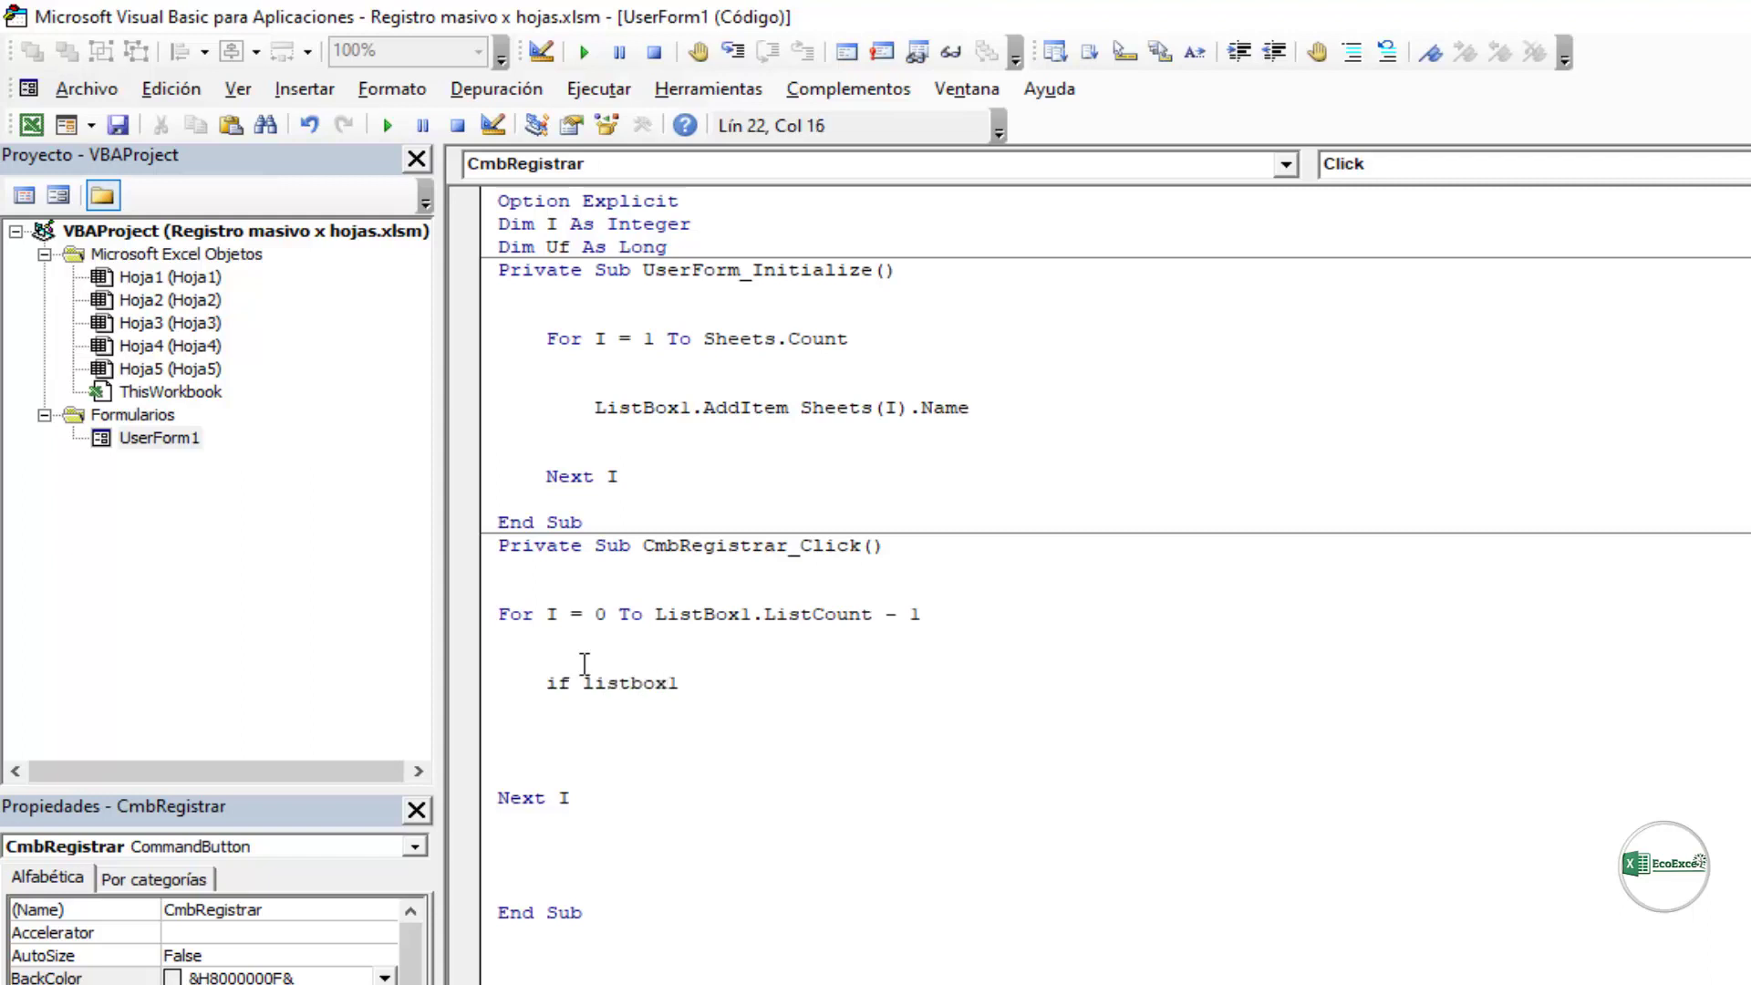
pyautogui.write('.se')
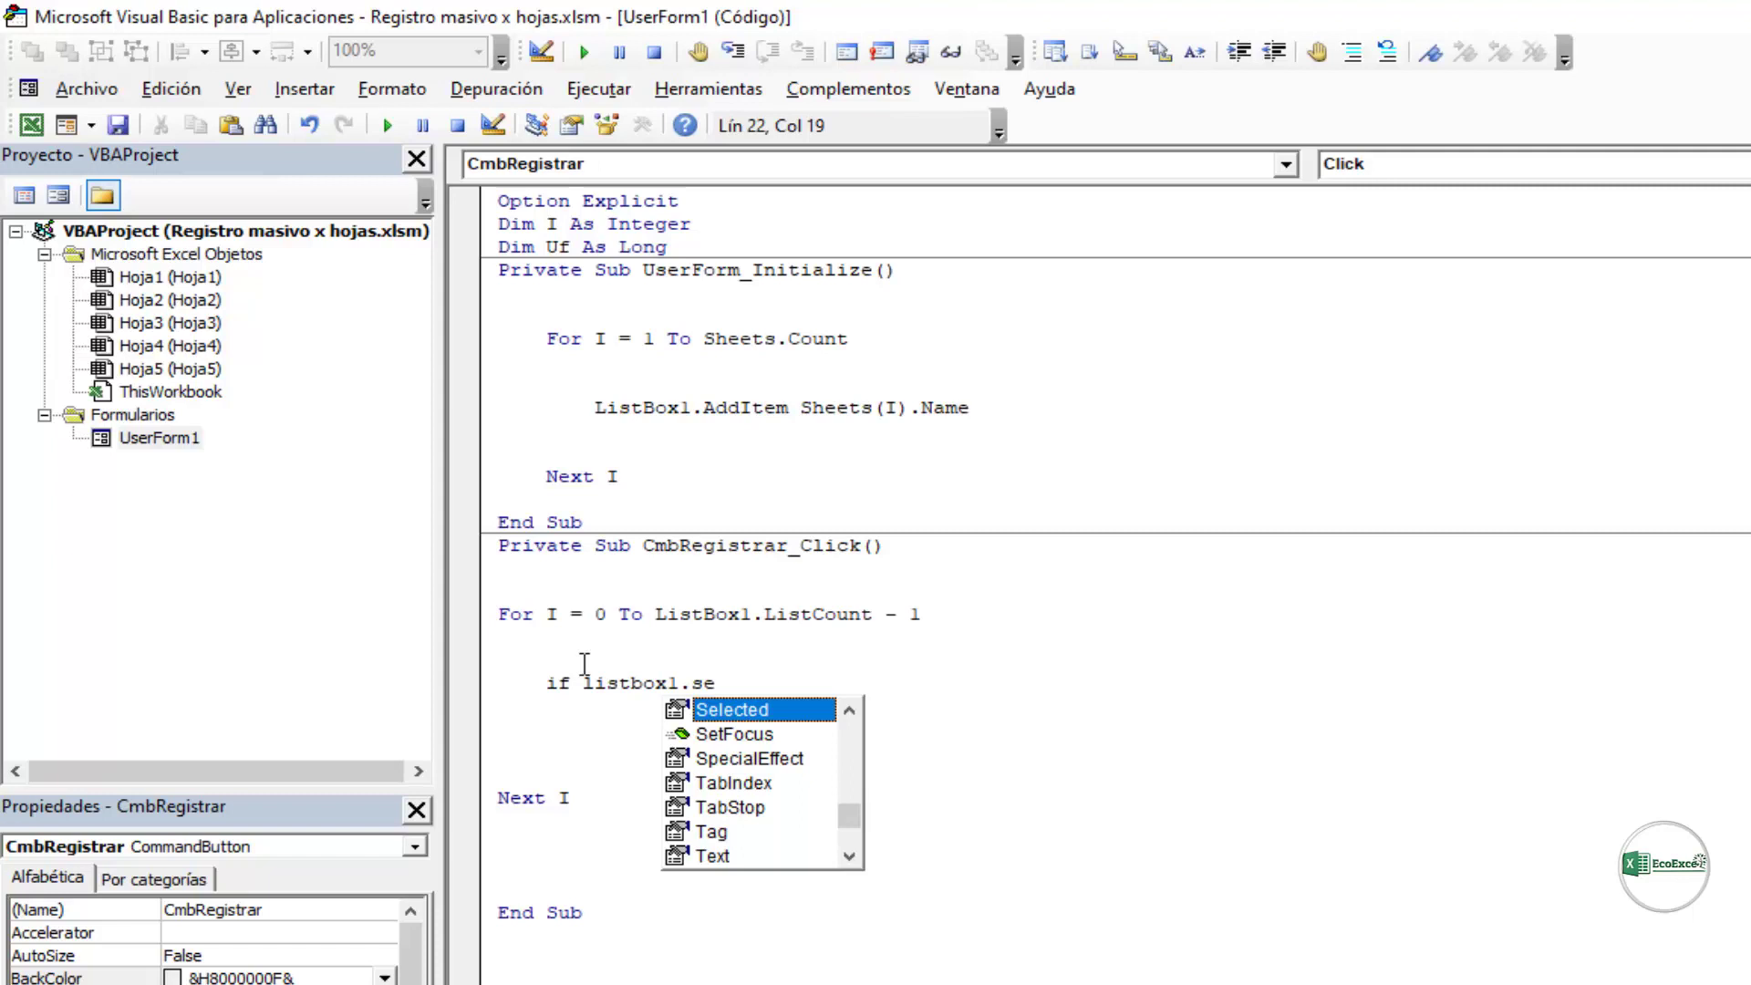
pyautogui.press('Tab')
pyautogui.write('(i)=')
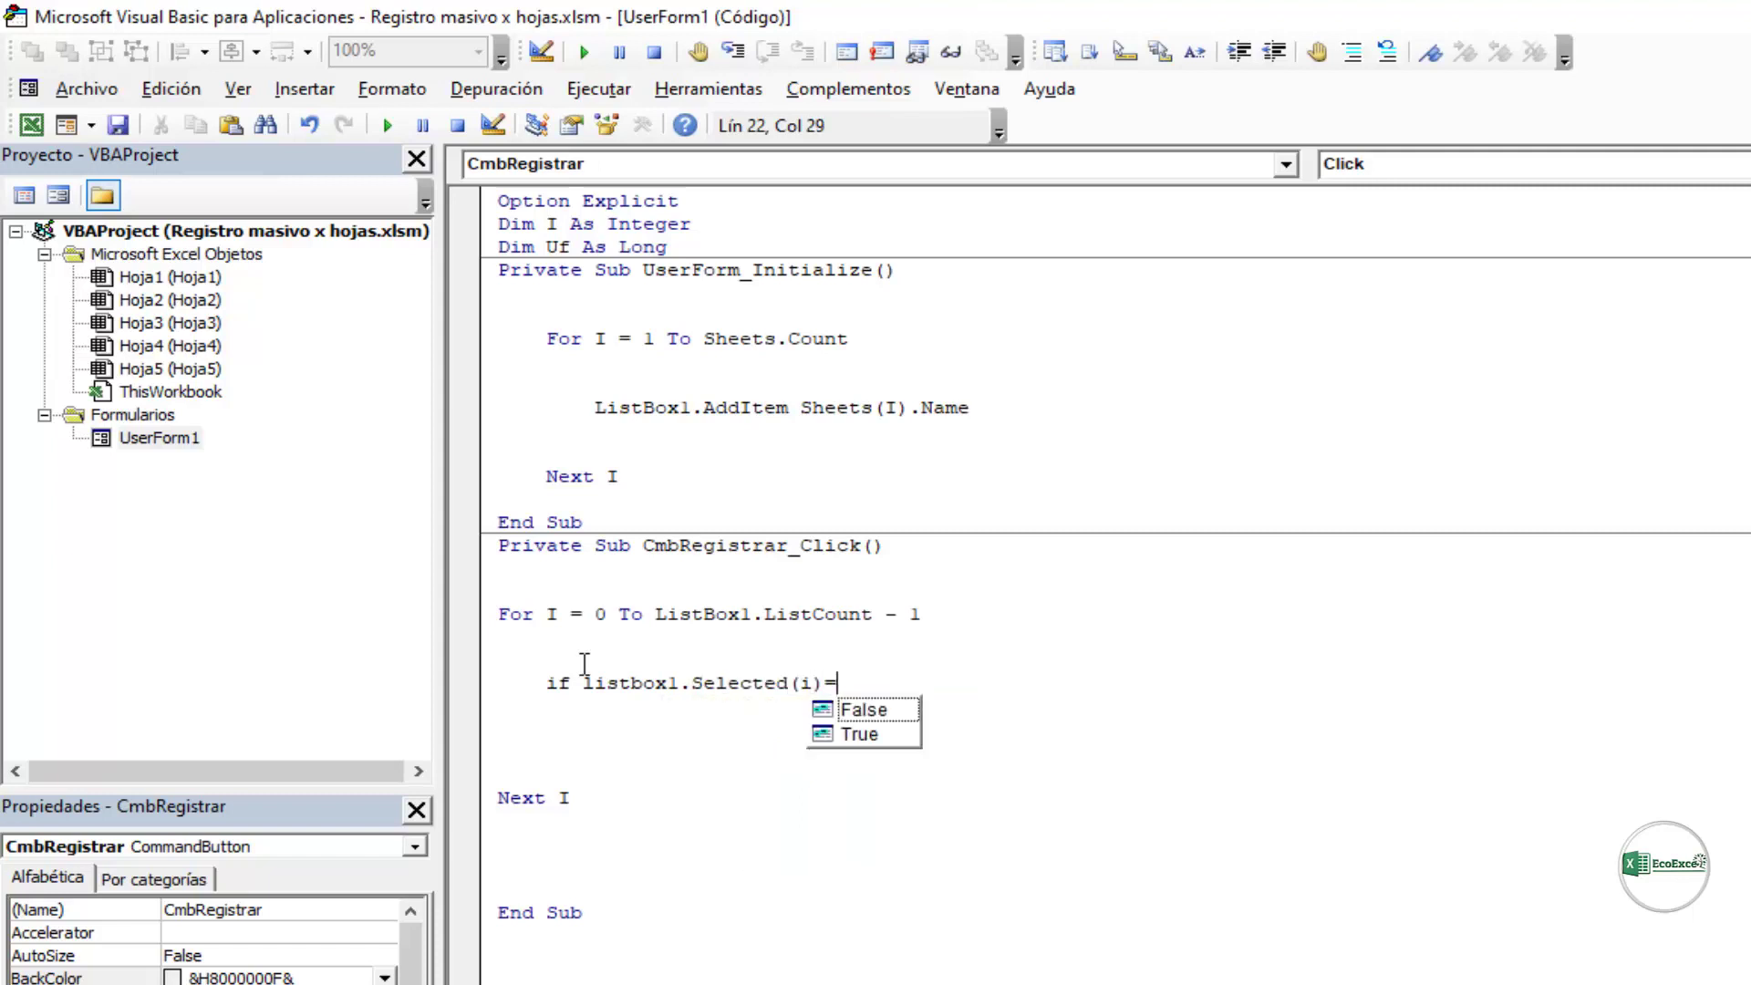
pyautogui.write('True t')
pyautogui.press('Tab')
pyautogui.write('then')
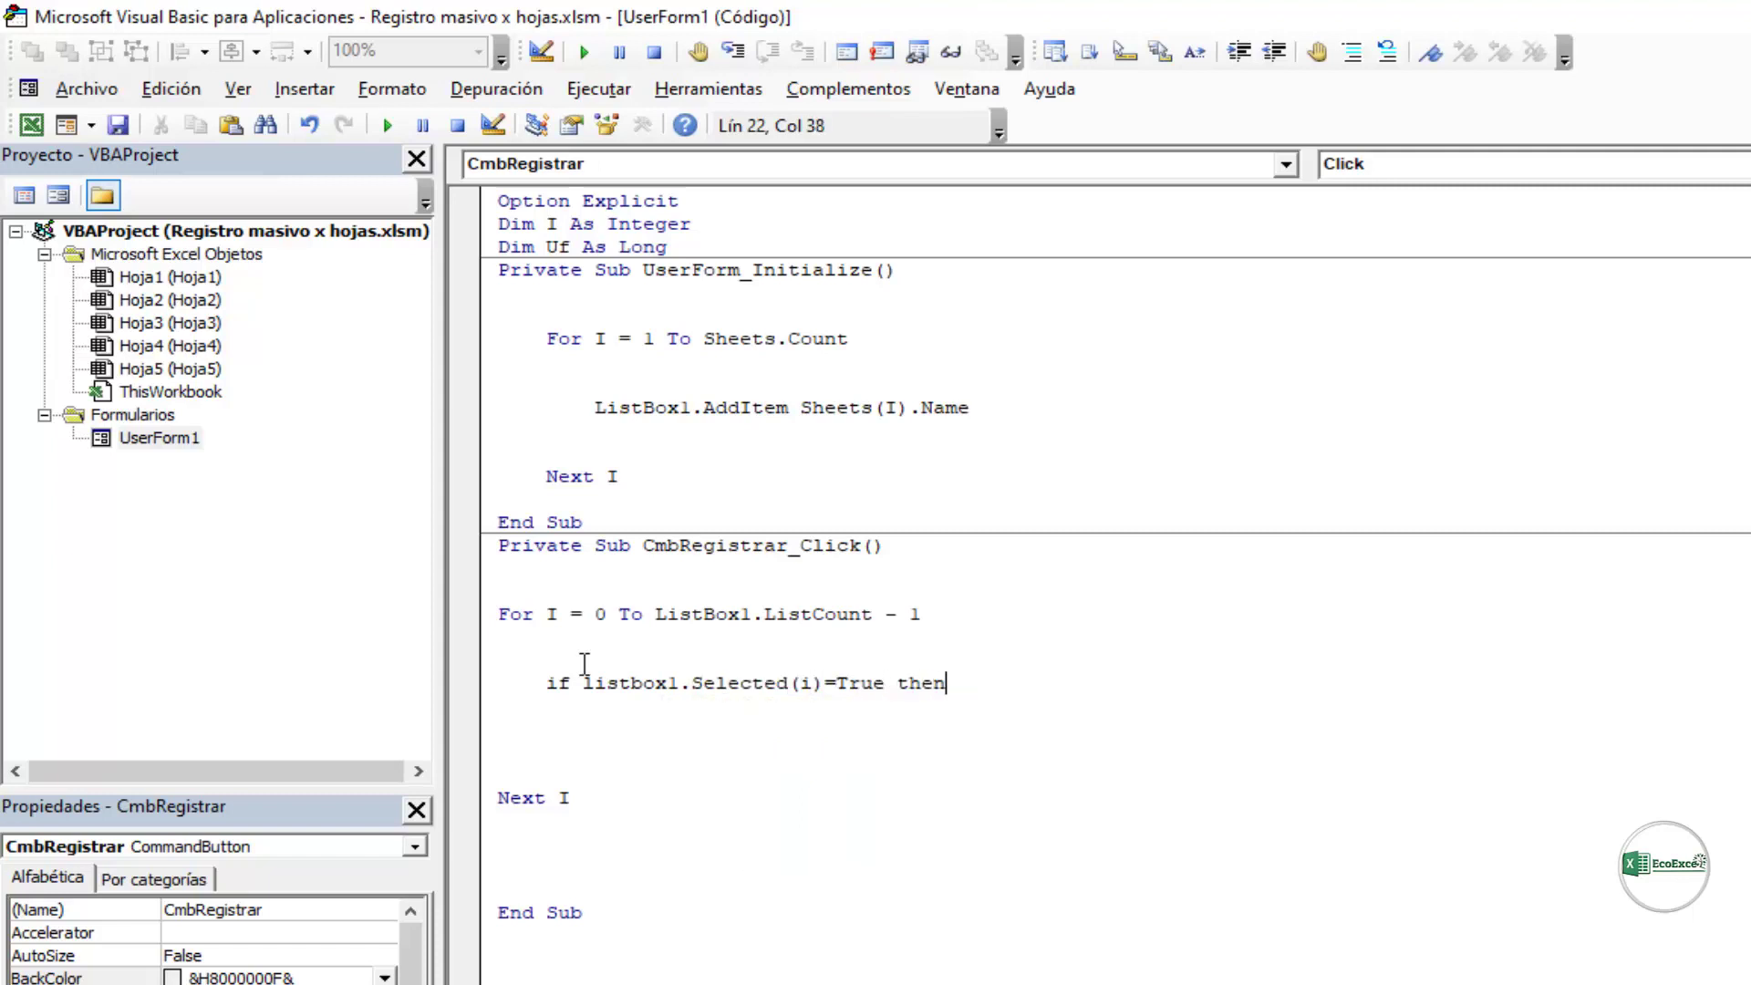
pyautogui.press('Return')
# Step: Add a closing Next I below the If line and open an indented line inside the block
pyautogui.press('Down')
pyautogui.press('Return')
pyautogui.press('Return')
pyautogui.press('Return')
pyautogui.press('Tab')
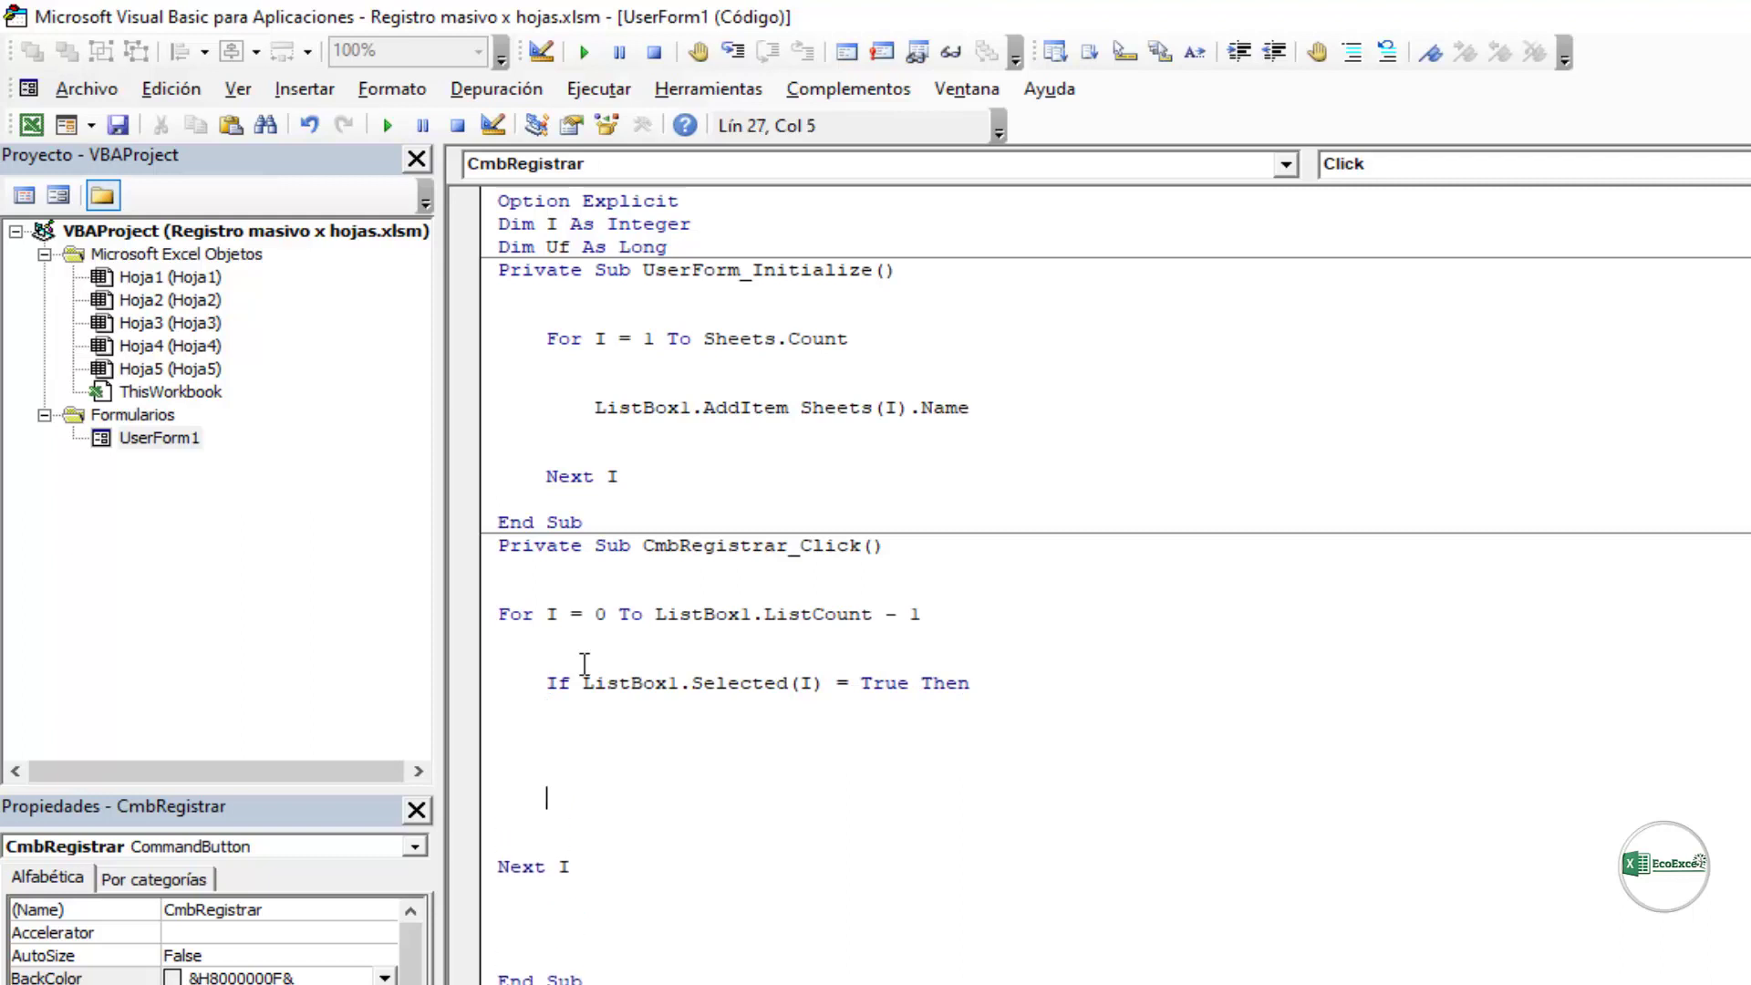
pyautogui.write('next ')
pyautogui.write('I')
pyautogui.press('Up')
pyautogui.press('Up')
pyautogui.press('Up')
pyautogui.press('Return')
pyautogui.press('Tab')
pyautogui.press('Tab')
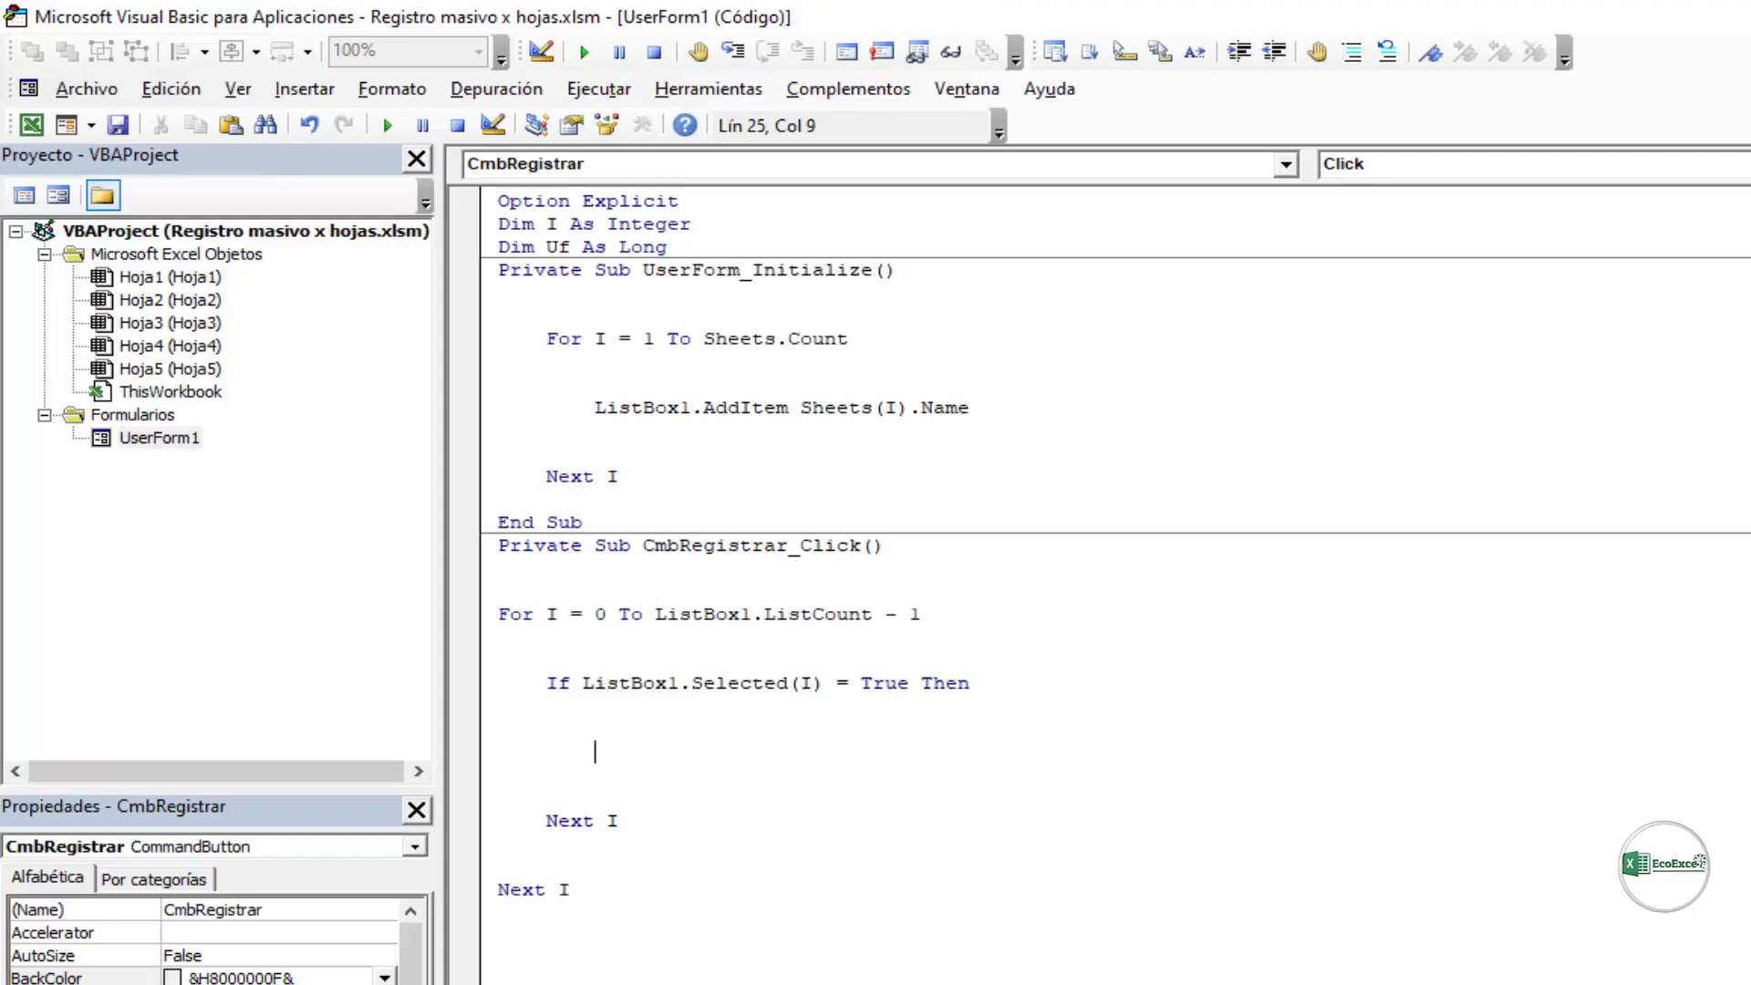
# Step: Declare Dim Hoja As Worksheet below the Dim Uf line
pyautogui.click(673, 246)
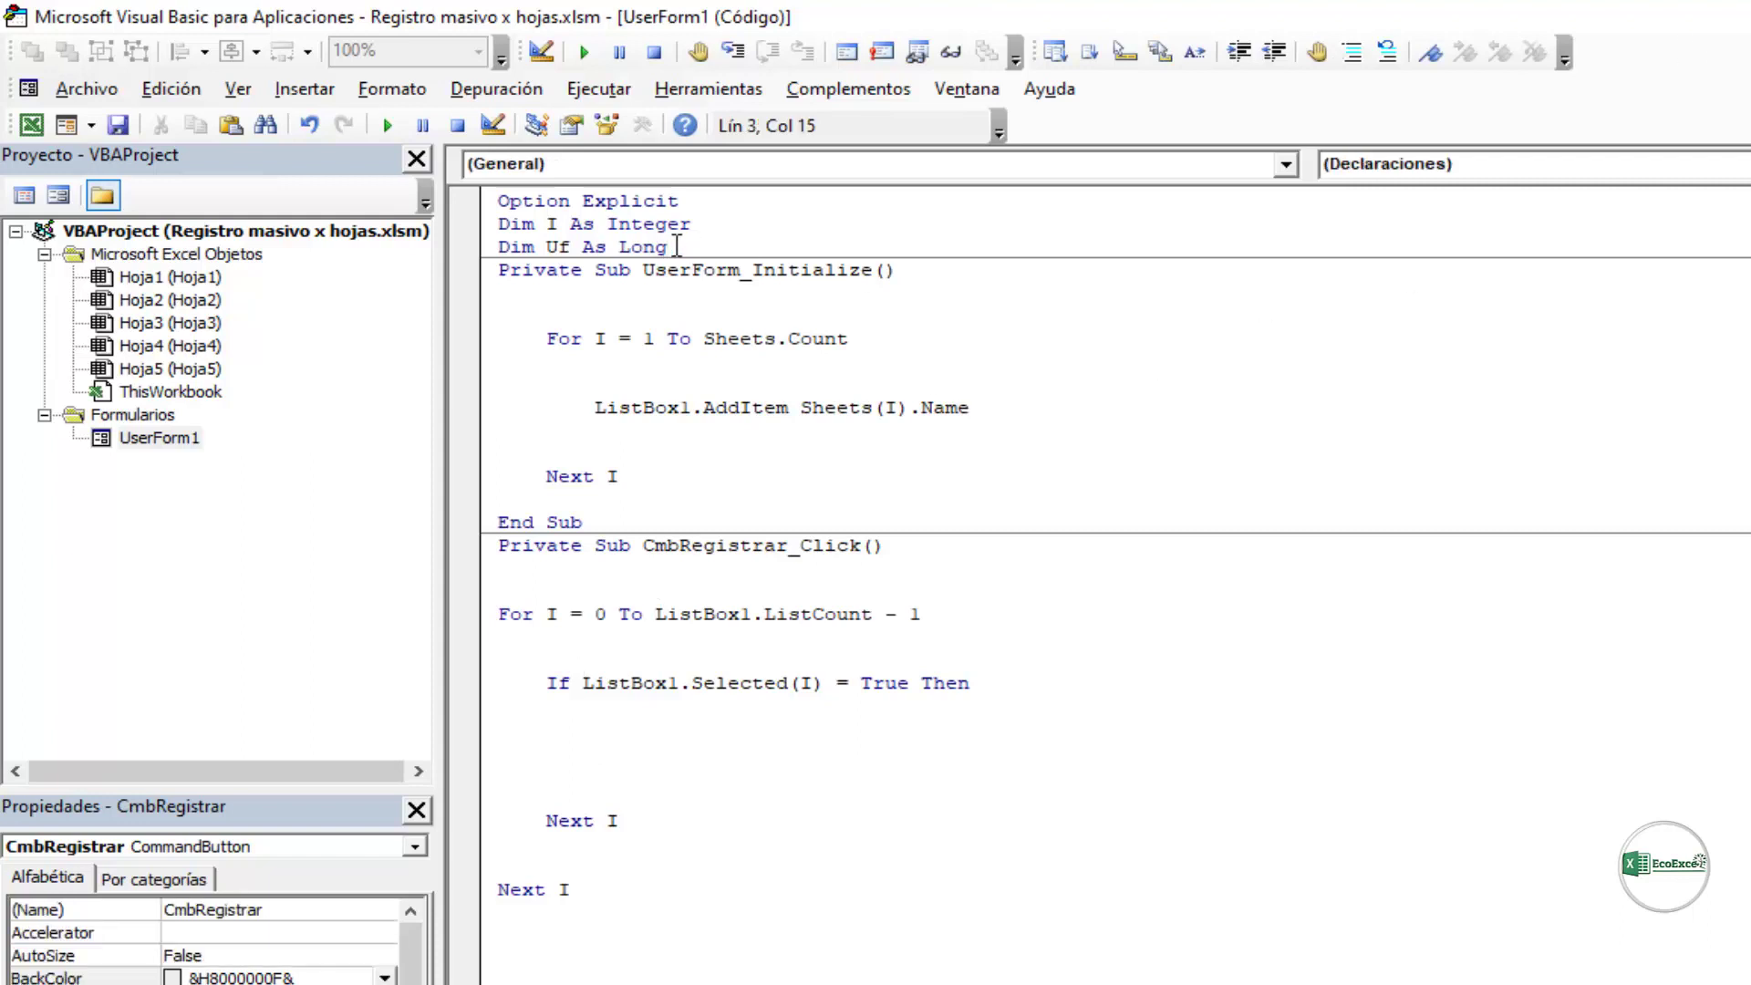
pyautogui.press('Return')
pyautogui.write('dim ')
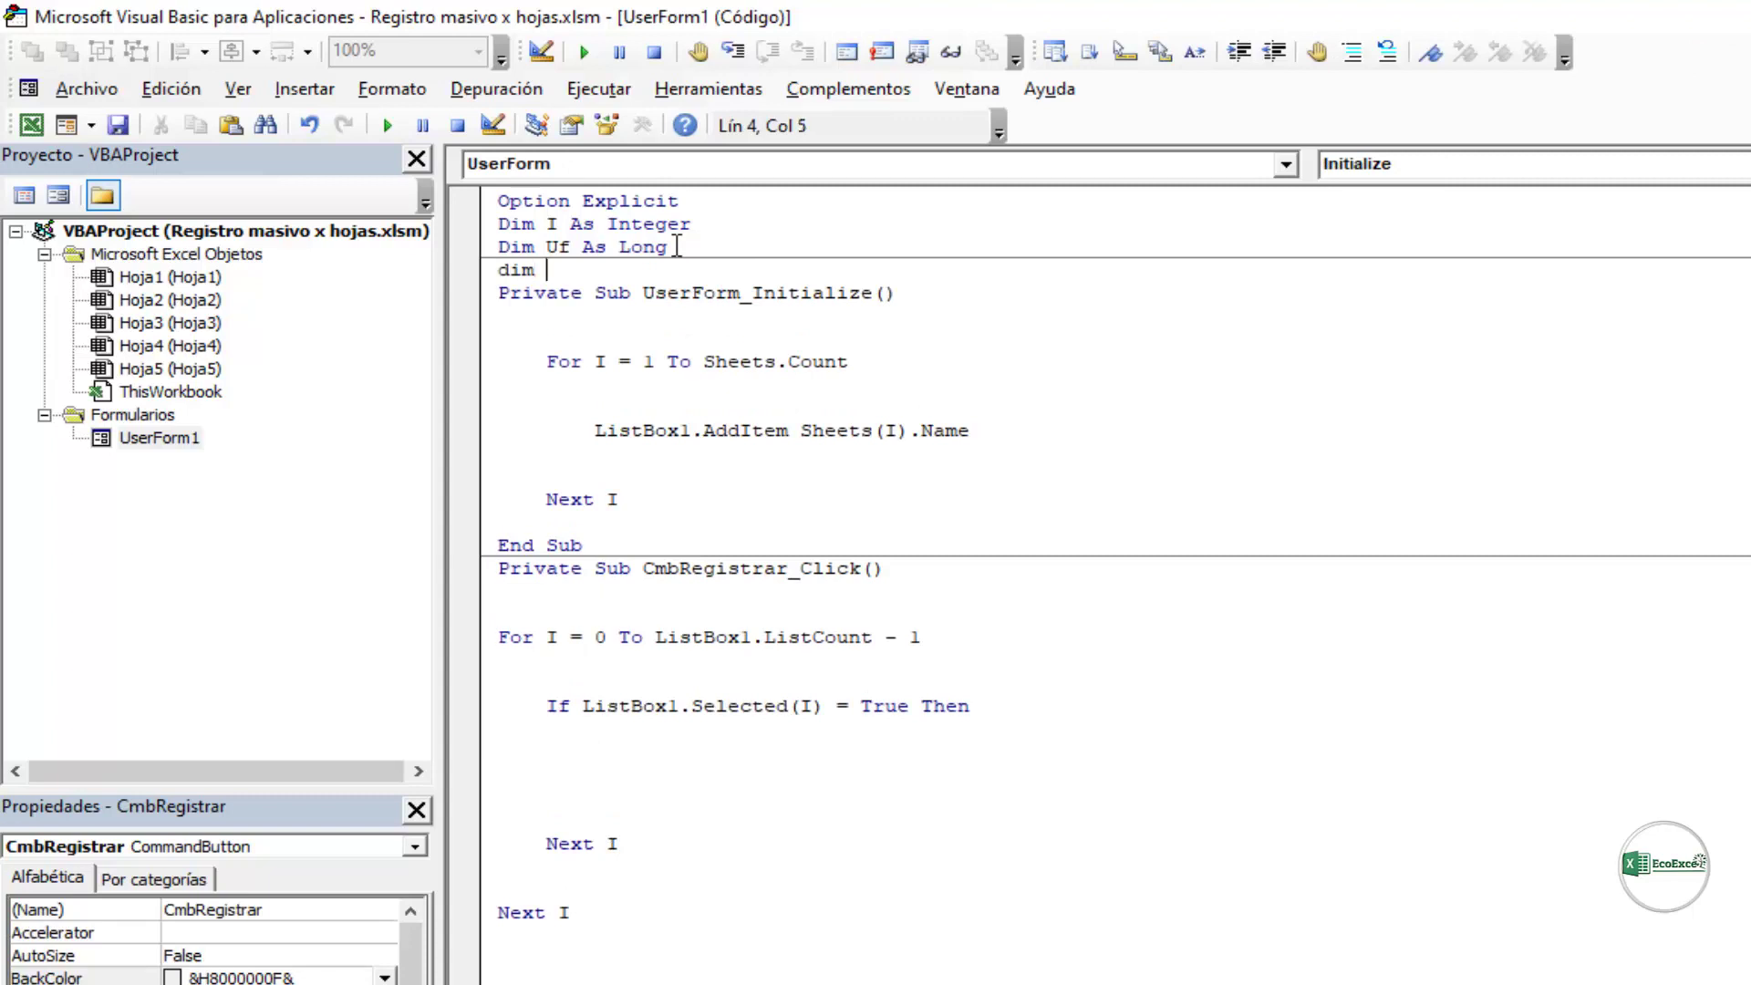
pyautogui.write('Hoja as ')
pyautogui.write('wor')
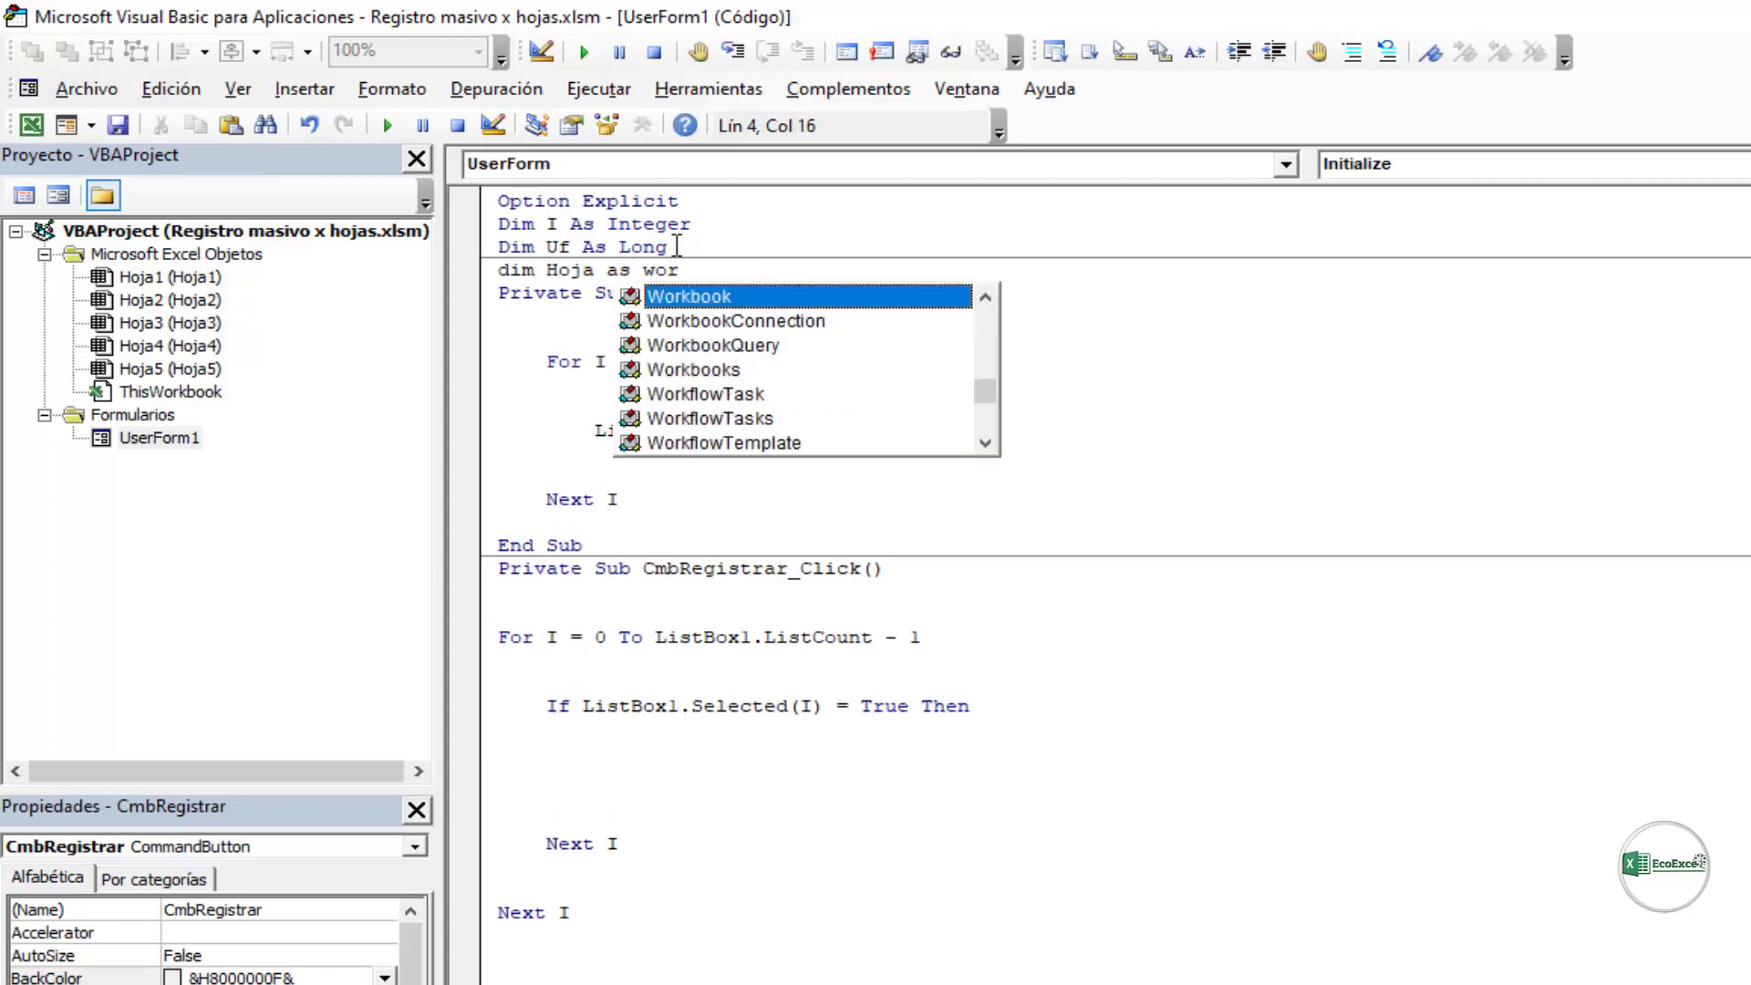
pyautogui.write('k')
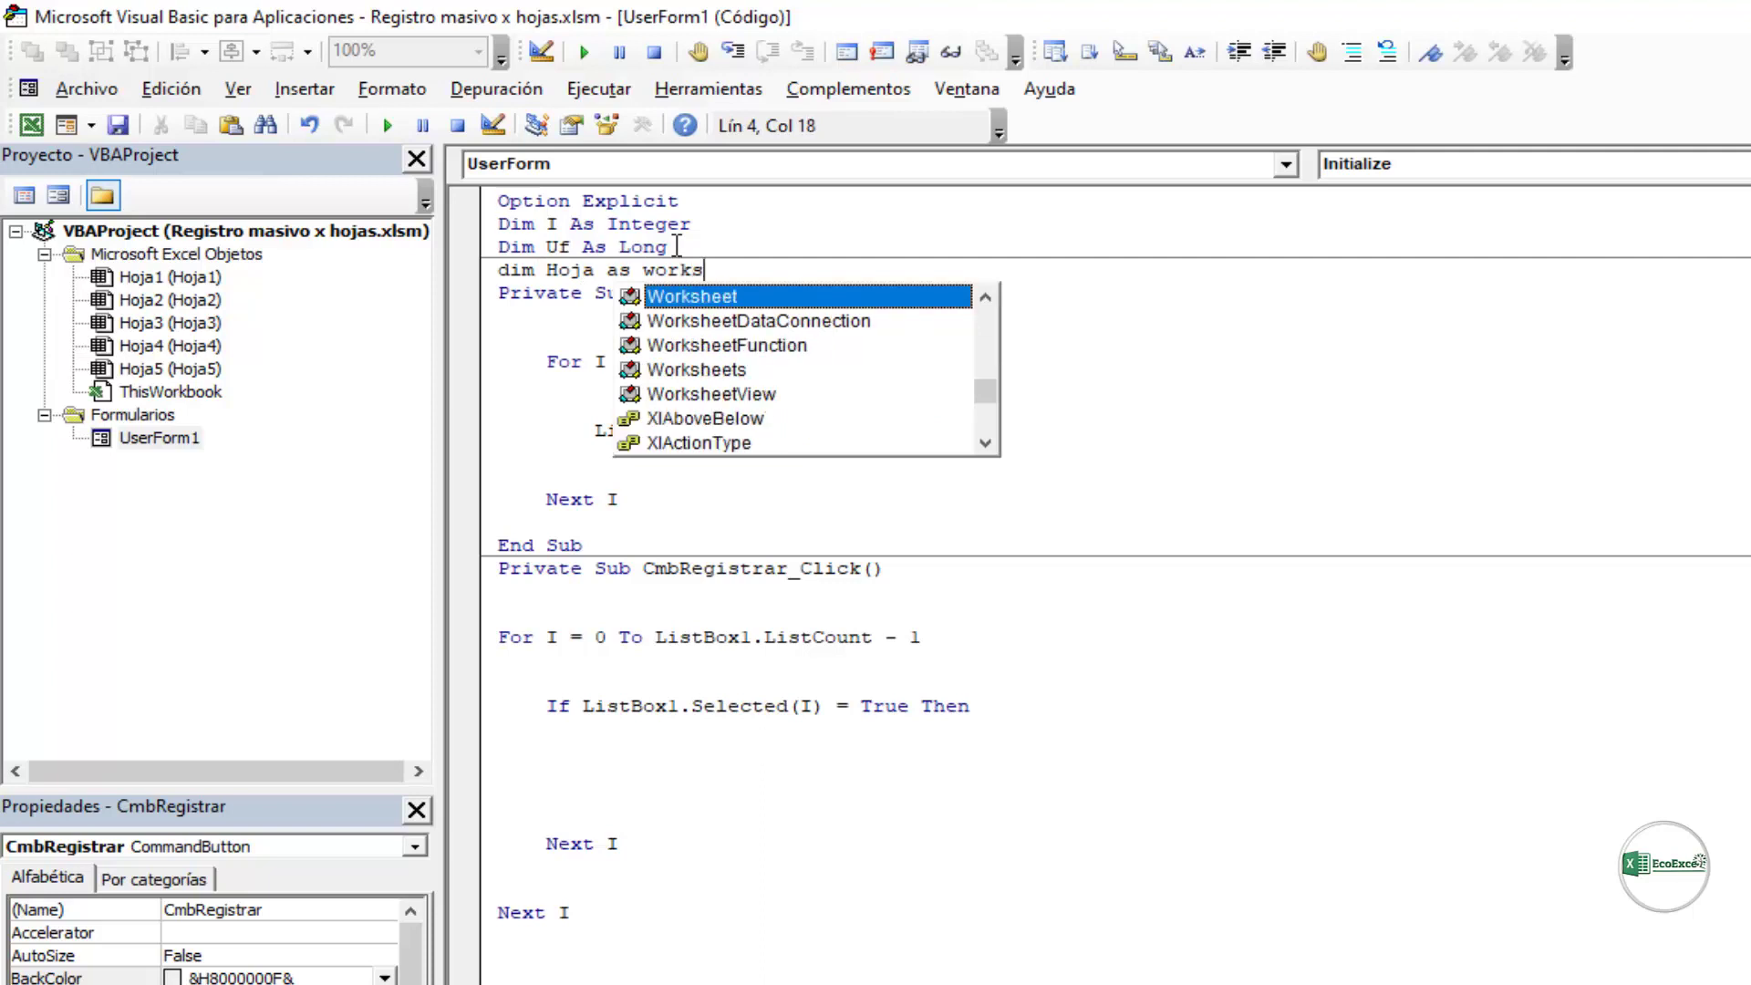
pyautogui.write('s')
pyautogui.press('Tab')
pyautogui.press('Down')
pyautogui.press('Down')
# Step: Inside the If block, write Set Hoja = Sheets(ListBox1.List(I))
pyautogui.press('Down')
pyautogui.press('Down')
pyautogui.press('Down')
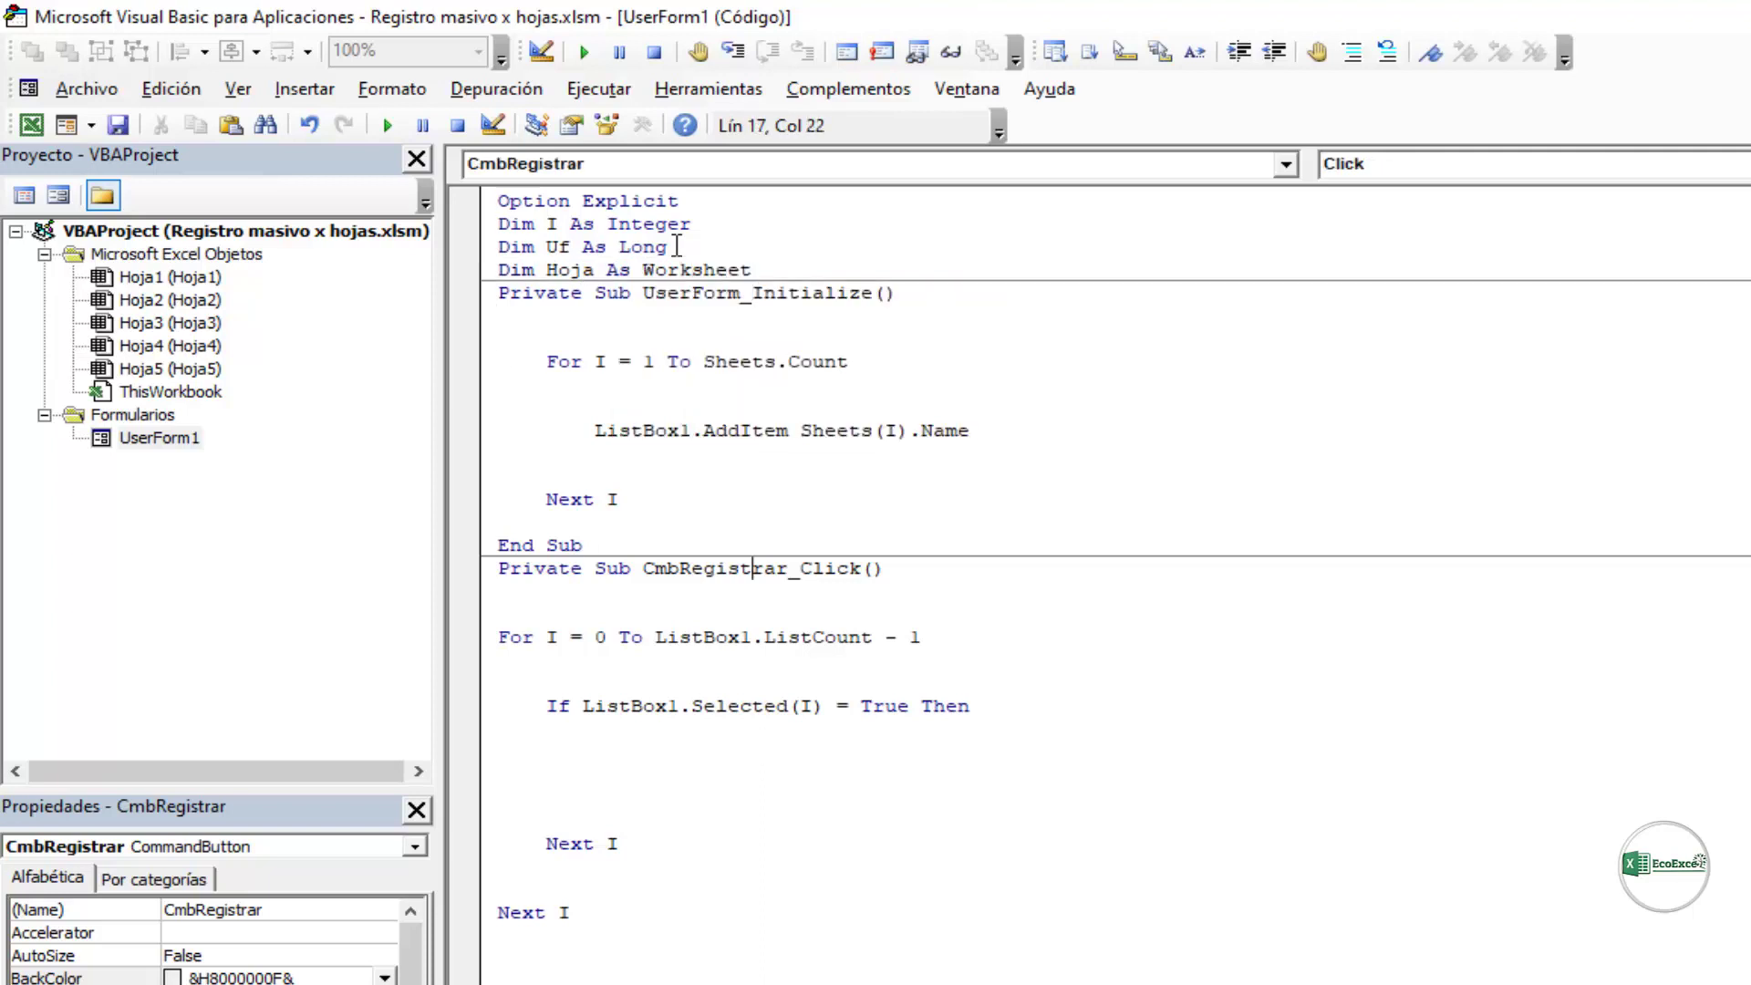
pyautogui.press('Down')
pyautogui.press('Down')
pyautogui.press('Down')
pyautogui.press('Down')
pyautogui.press('Down')
pyautogui.press('Down')
pyautogui.press('Down')
pyautogui.press('Tab')
pyautogui.press('Tab')
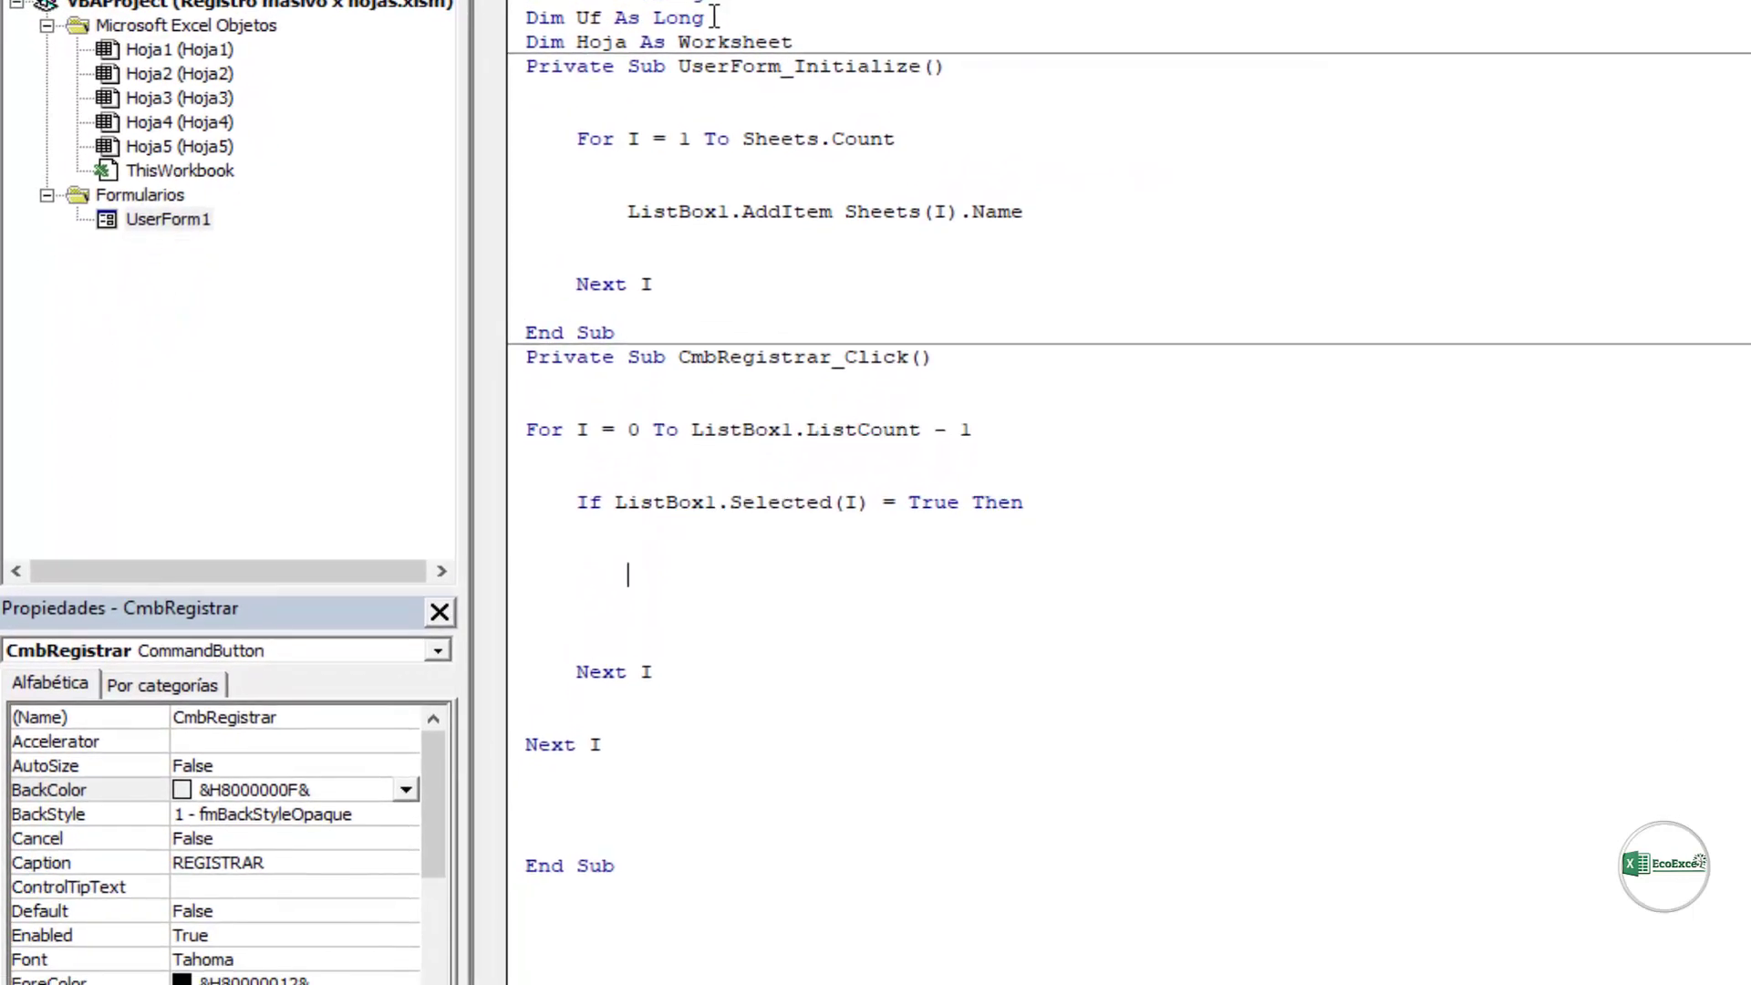
pyautogui.write('set ')
pyautogui.write('hoja1')
pyautogui.press('BackSpace')
pyautogui.write('=')
pyautogui.write('sheets(')
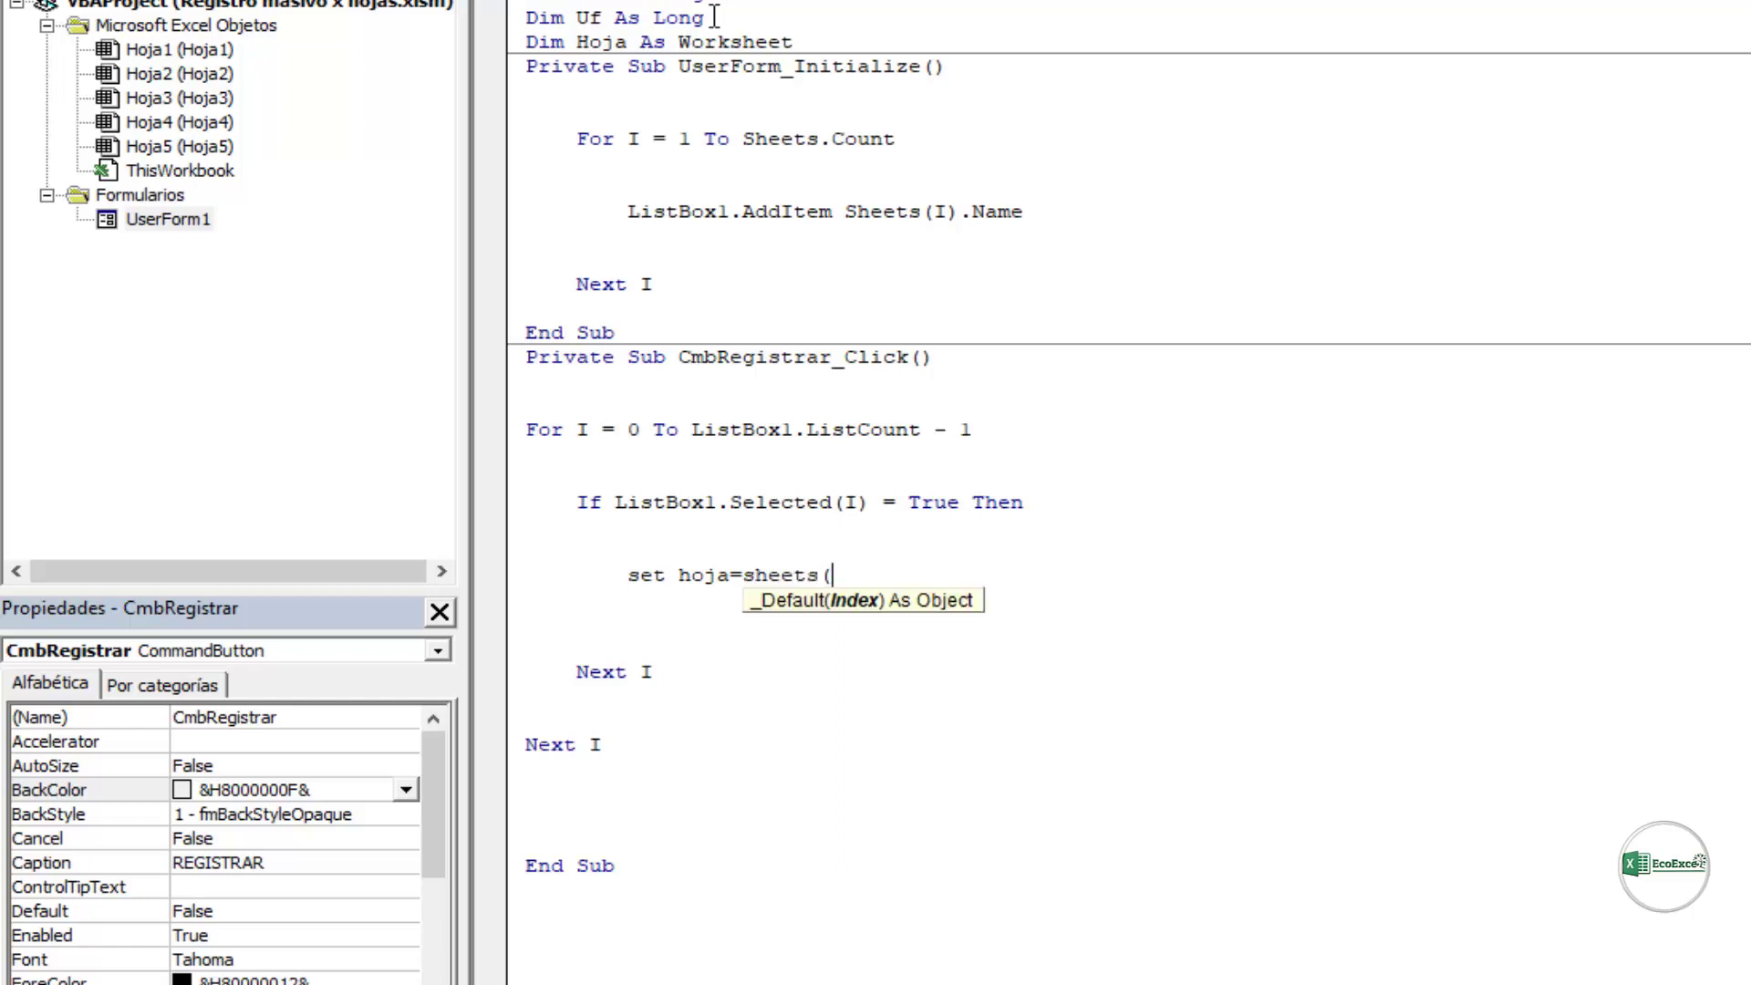
pyautogui.write('listbox')
pyautogui.write('1')
pyautogui.write('.')
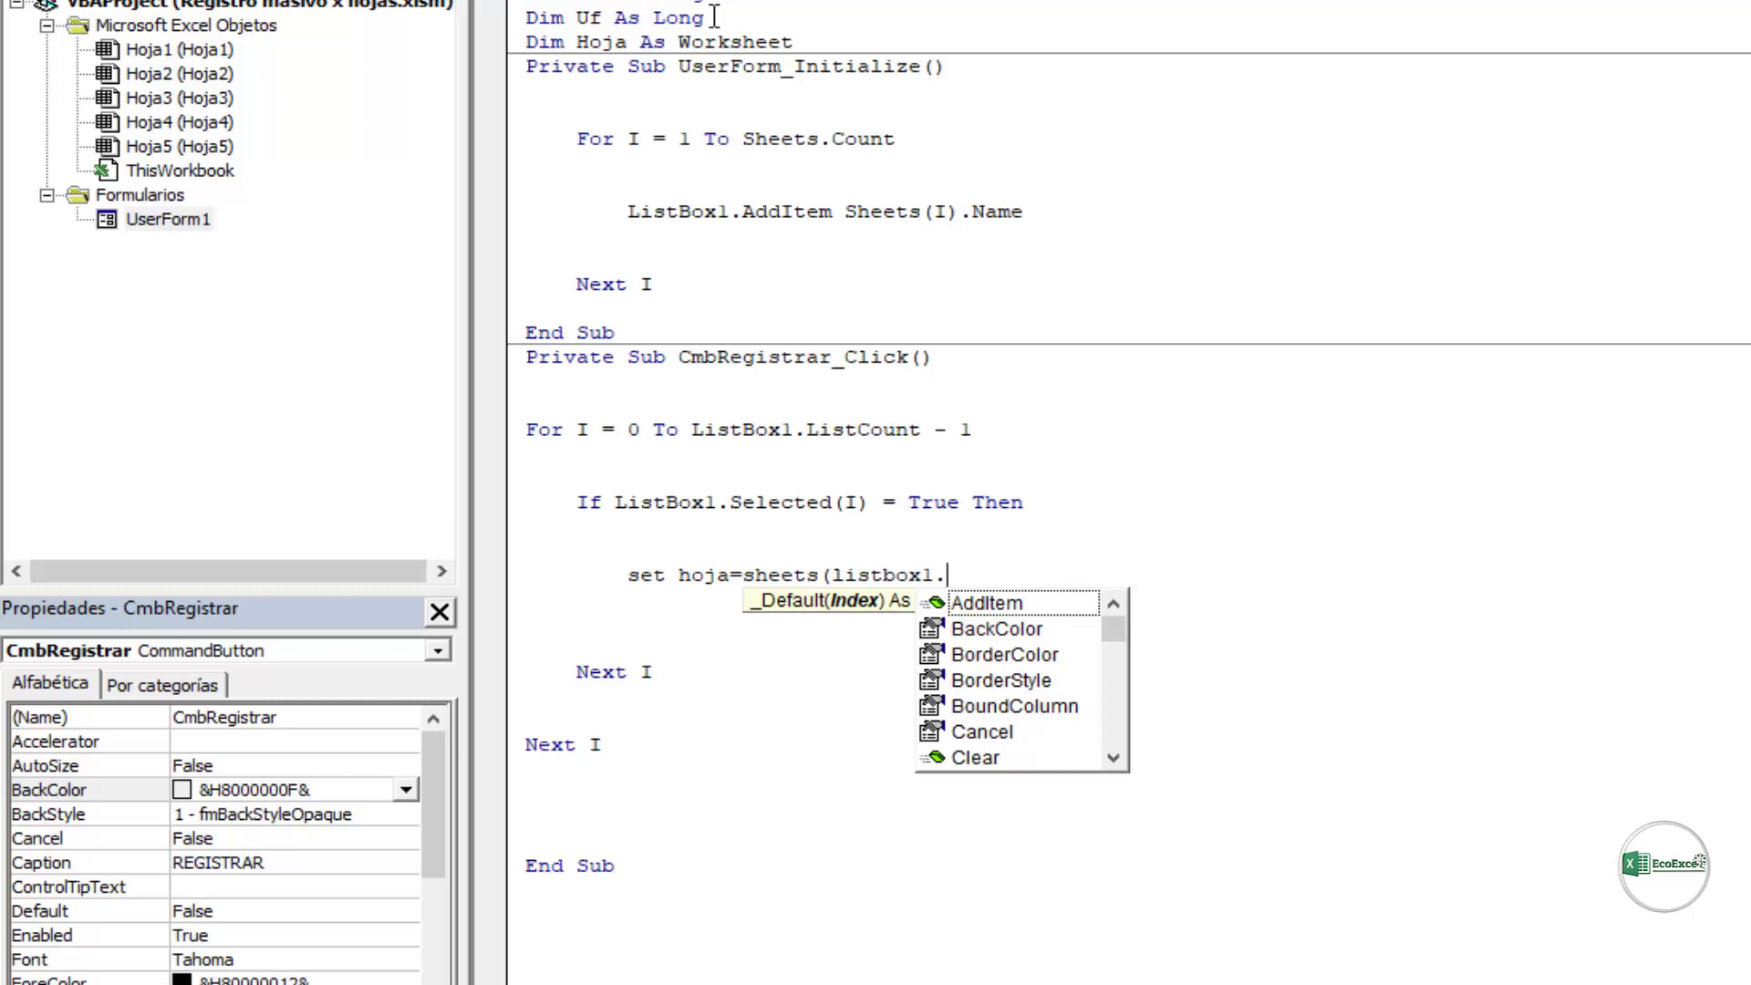
pyautogui.press('BackSpace')
pyautogui.write('.')
pyautogui.write('li')
pyautogui.press('Tab')
pyautogui.write('(')
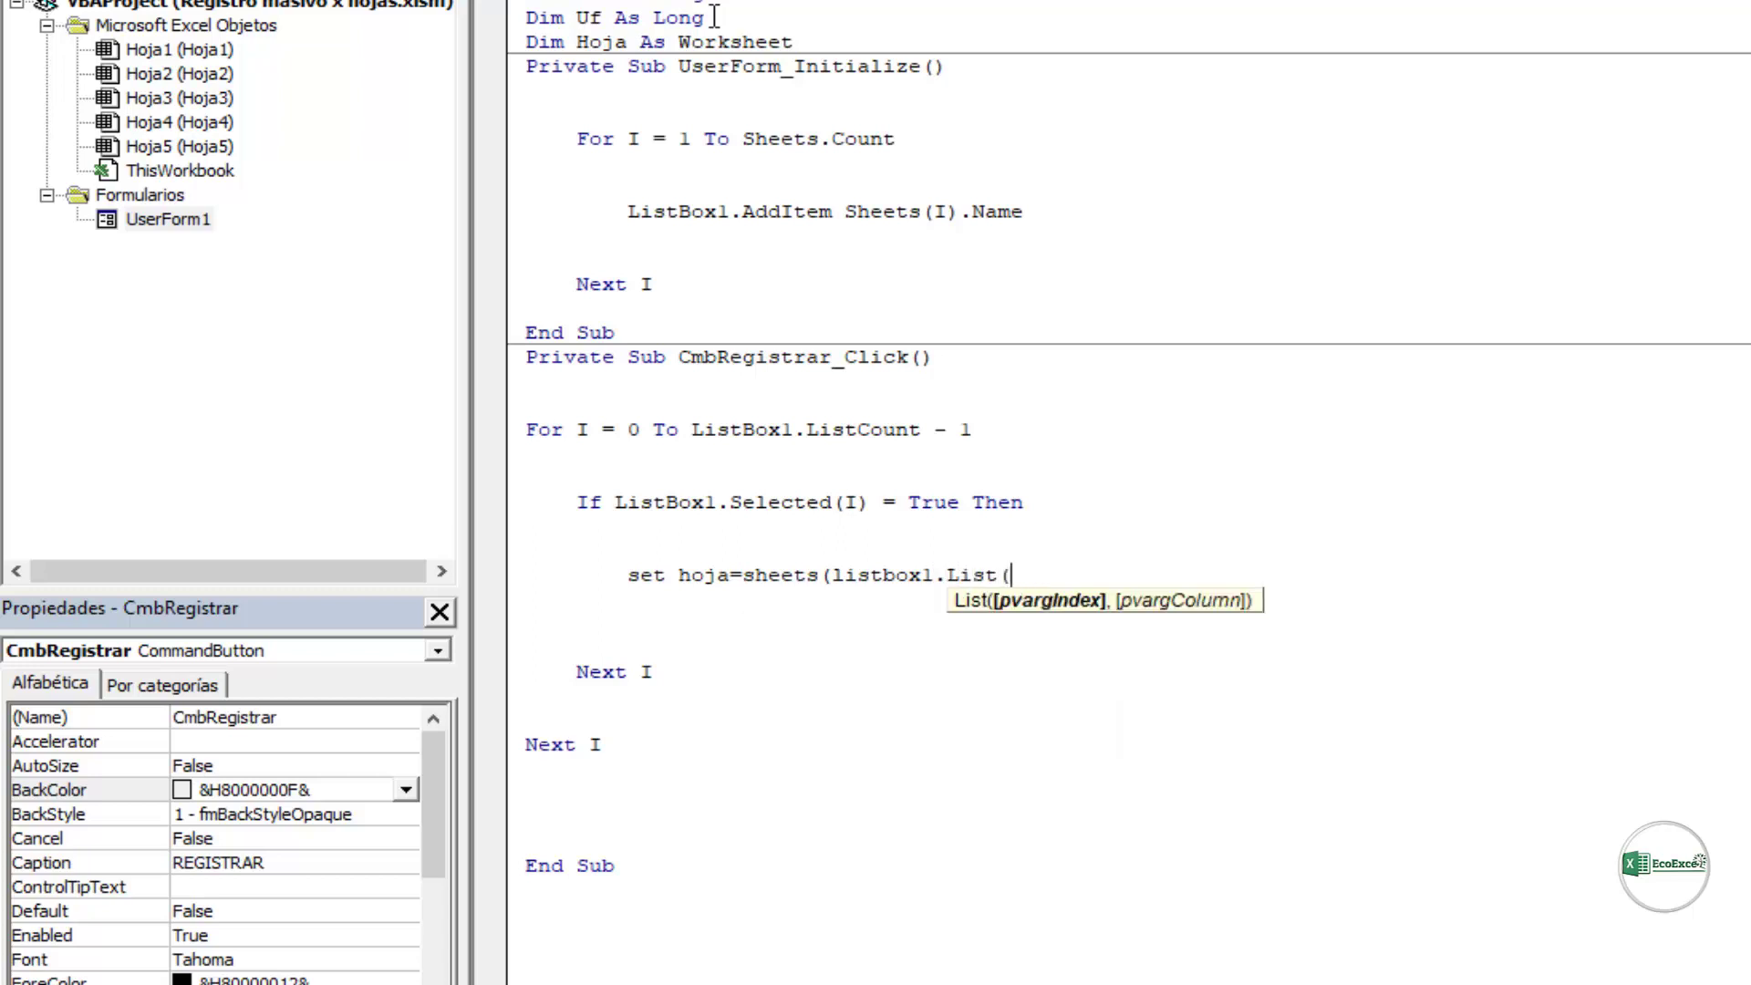
pyautogui.write('i)')
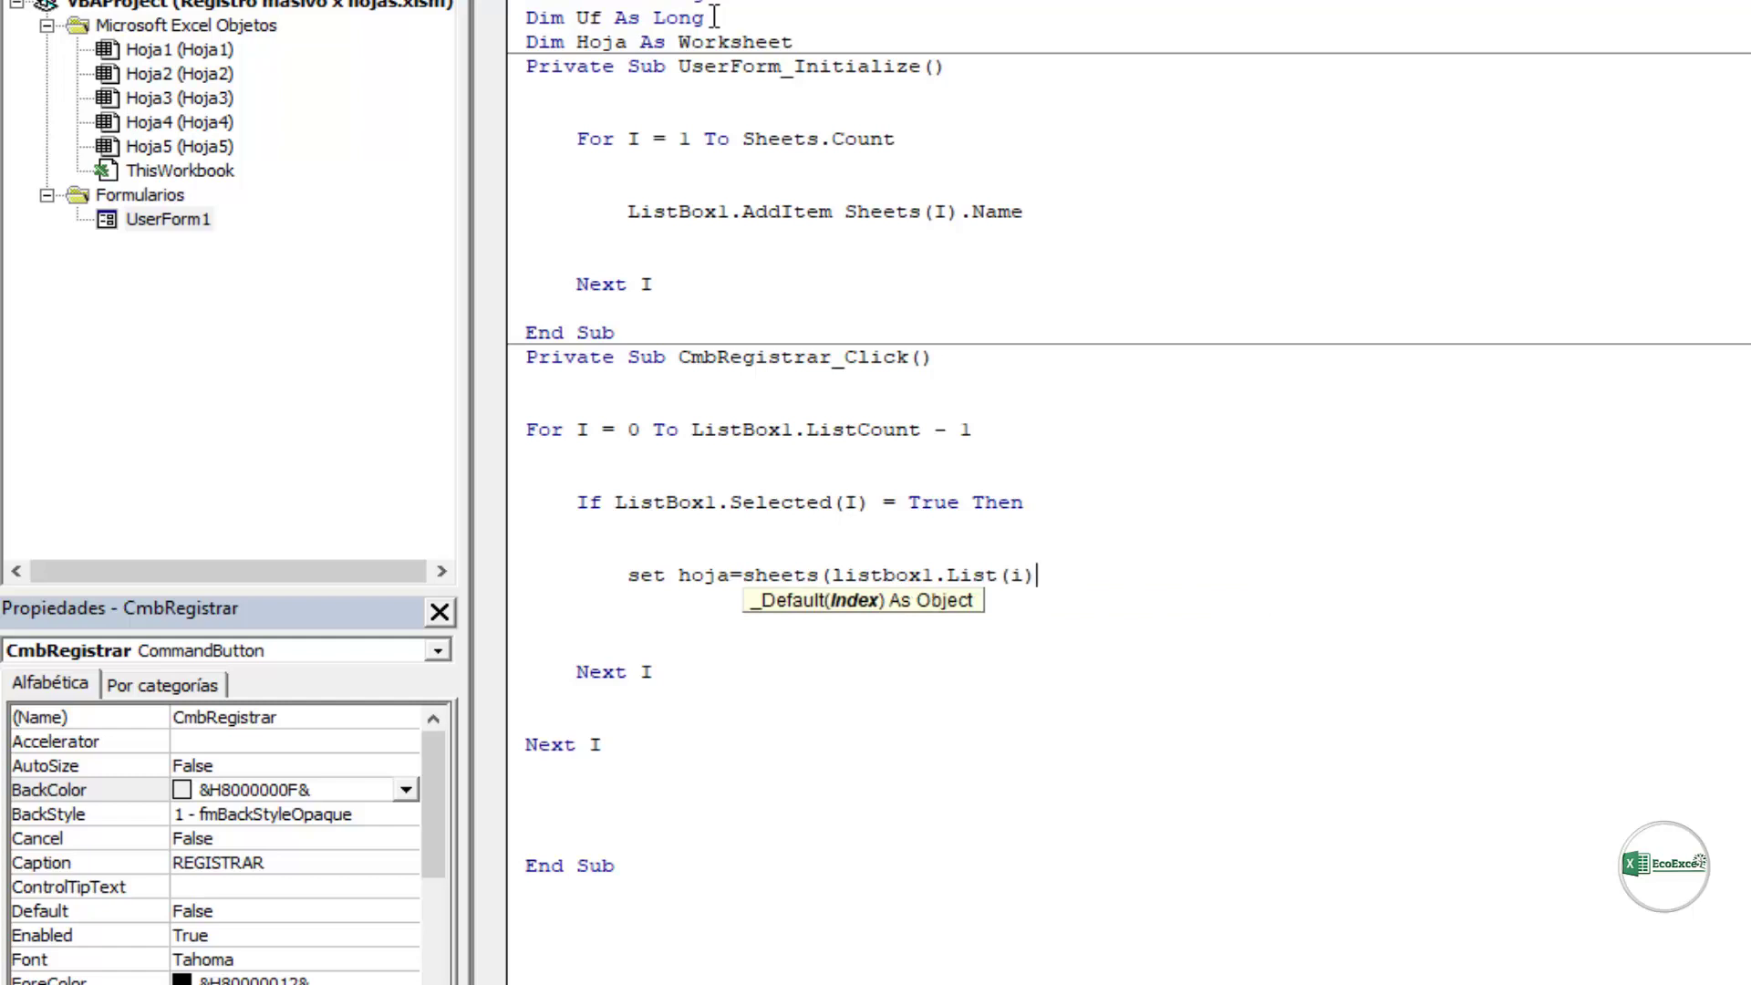
pyautogui.write(')')
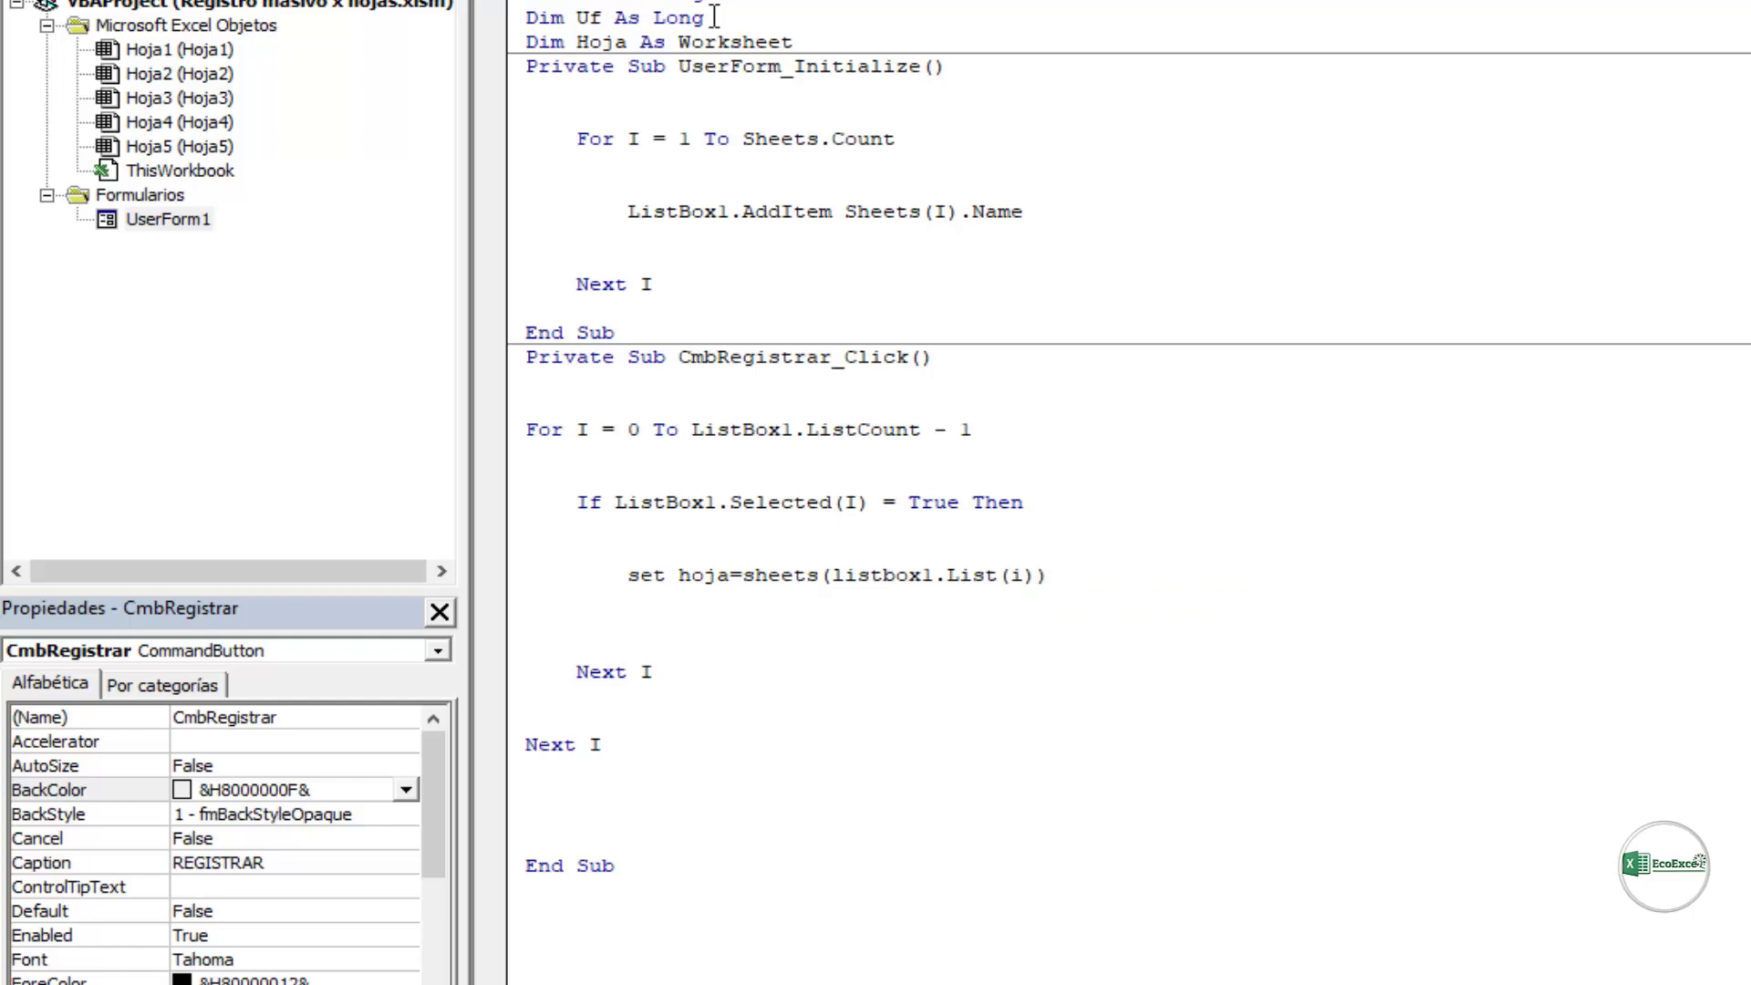
pyautogui.click(716, 16)
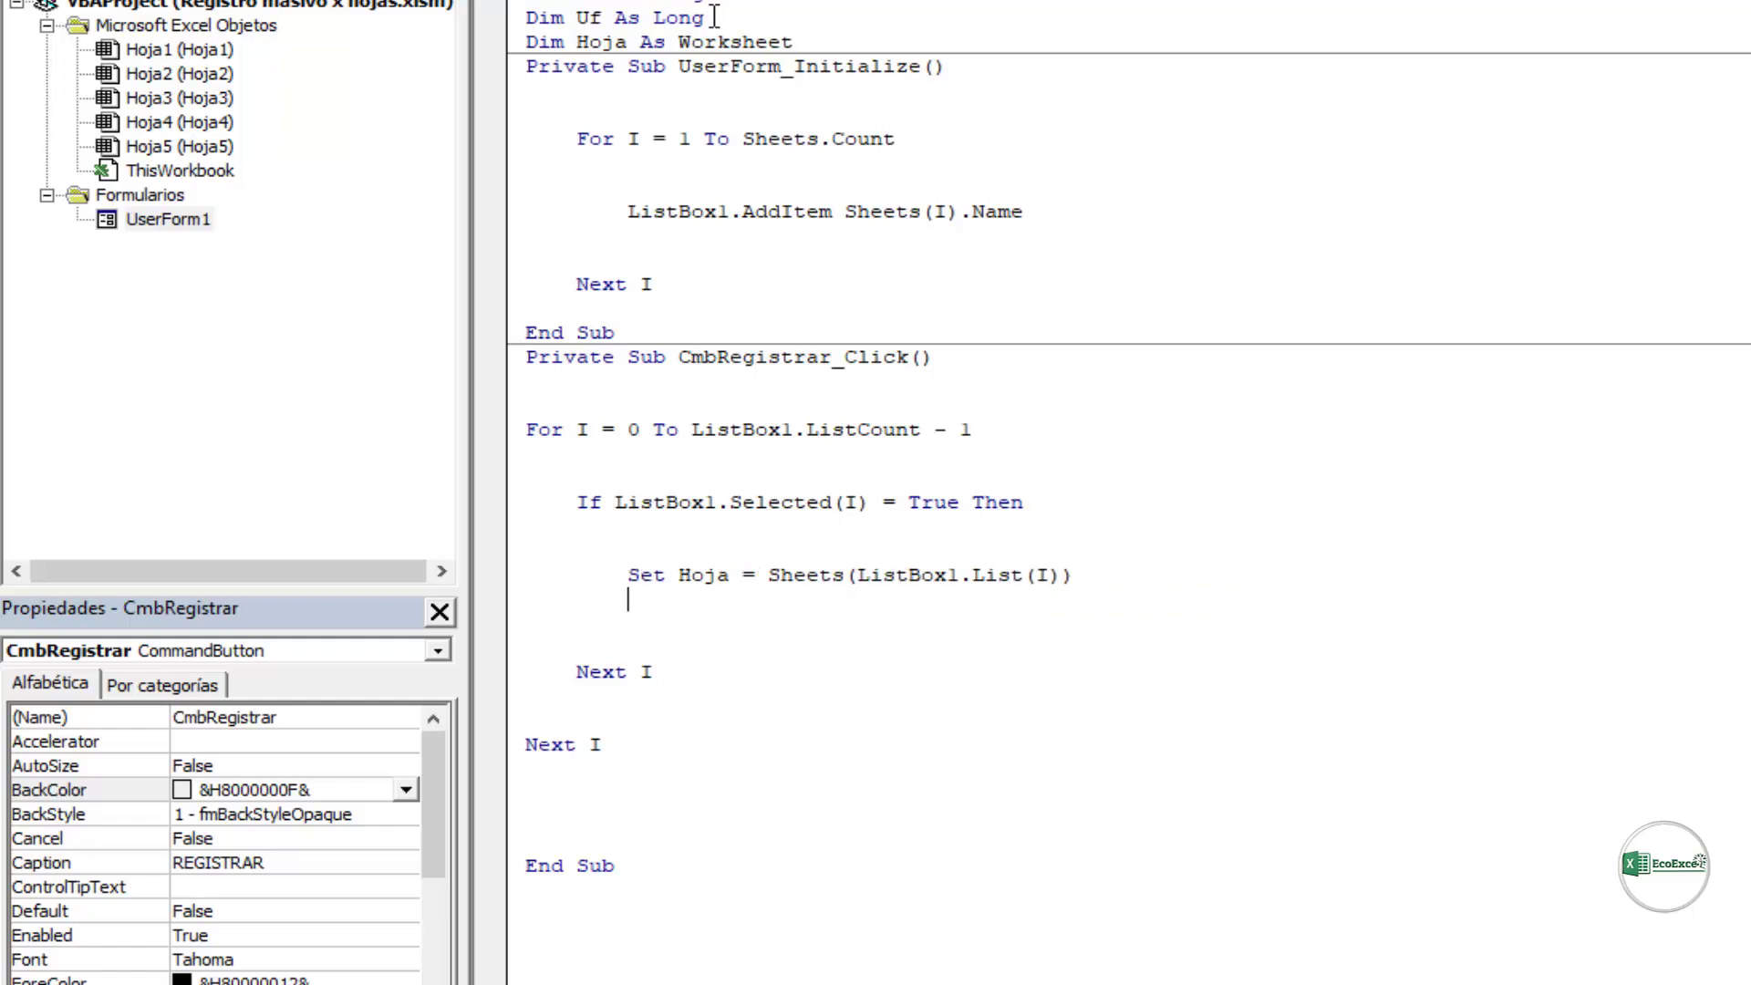
# Step: Below Set Hoja, add Uf = Hoja.Range("A" & Rows.Count).End(xlUp).Row + 1
pyautogui.click(716, 575)
pyautogui.press('Return')
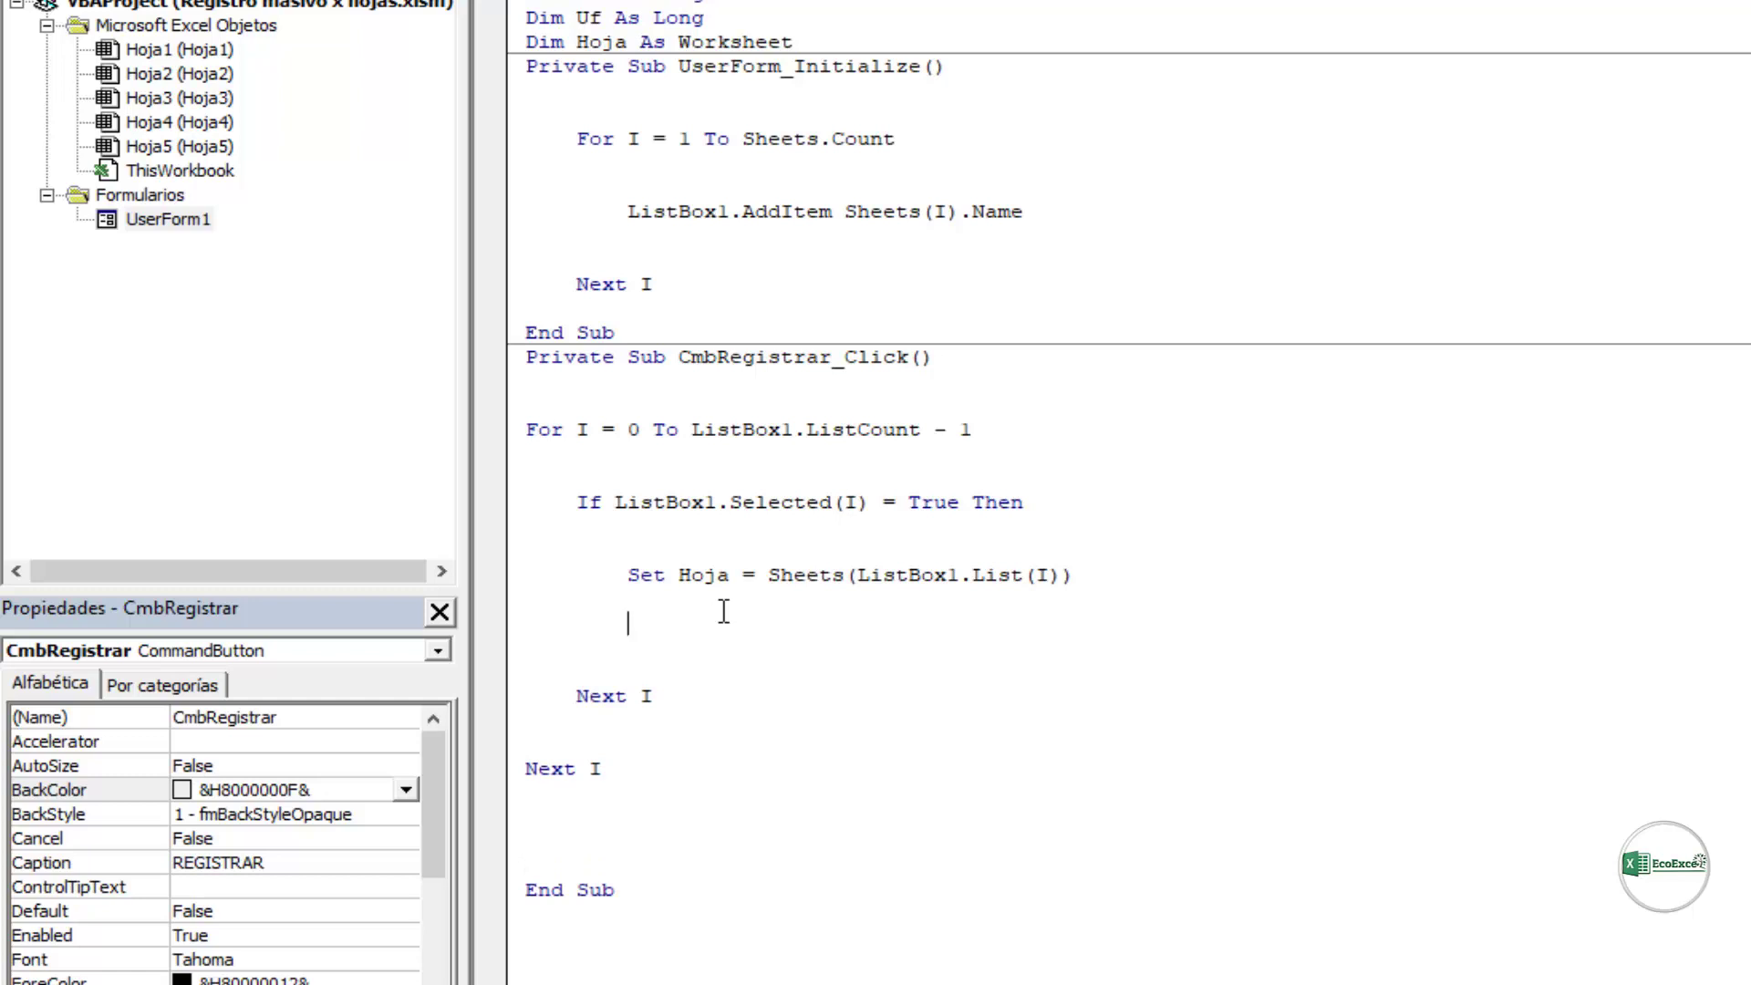
pyautogui.write('uf=')
pyautogui.write('hoja')
pyautogui.write('.')
pyautogui.press('Escape')
pyautogui.write('Range')
pyautogui.write('("A" ')
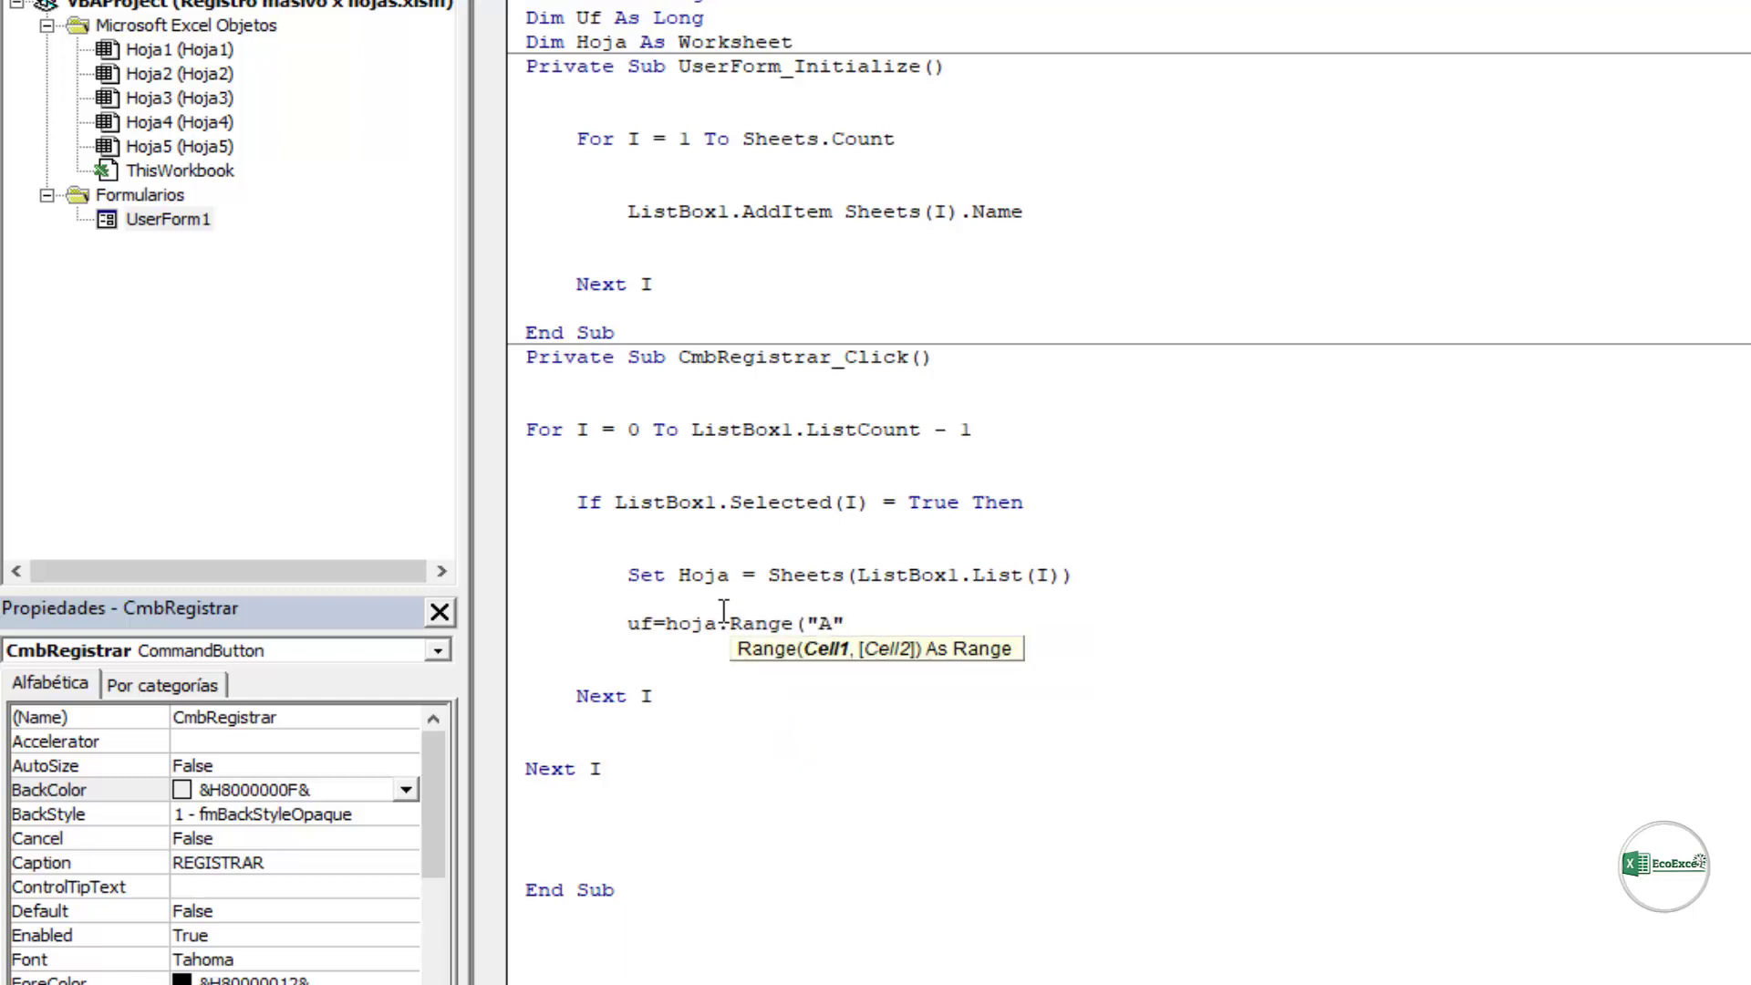
pyautogui.write('& ')
pyautogui.write('rows.cou')
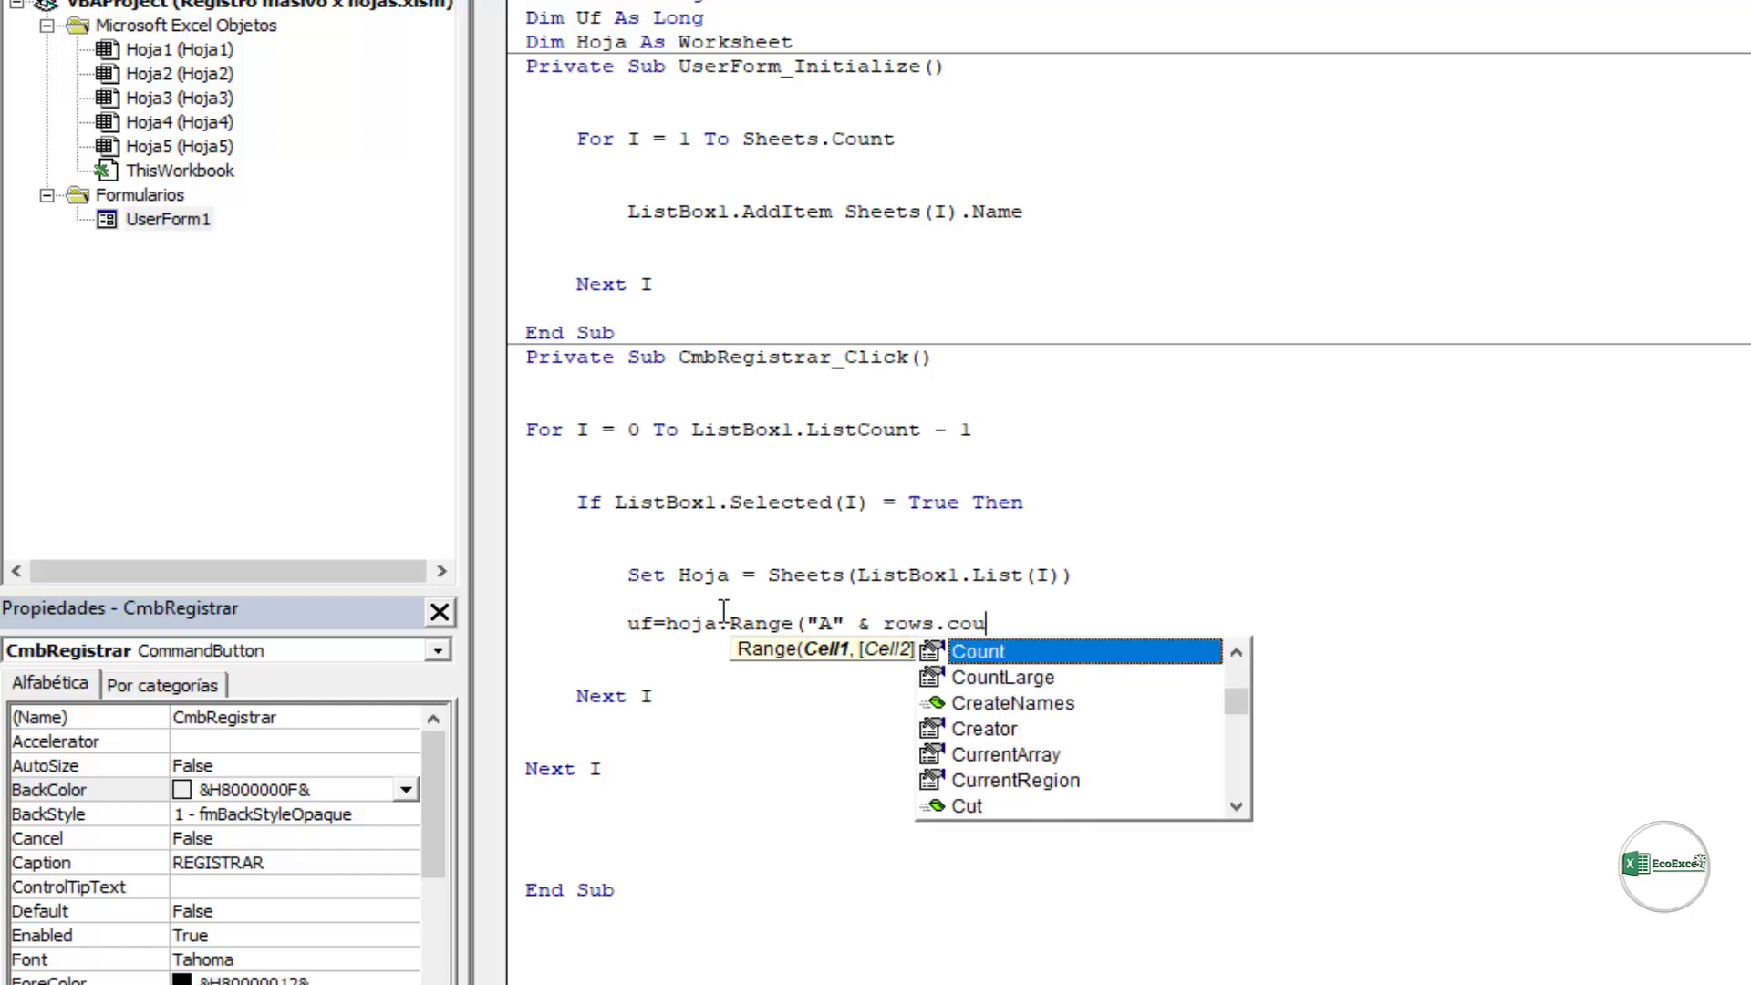
pyautogui.press('Tab')
pyautogui.write(').end')
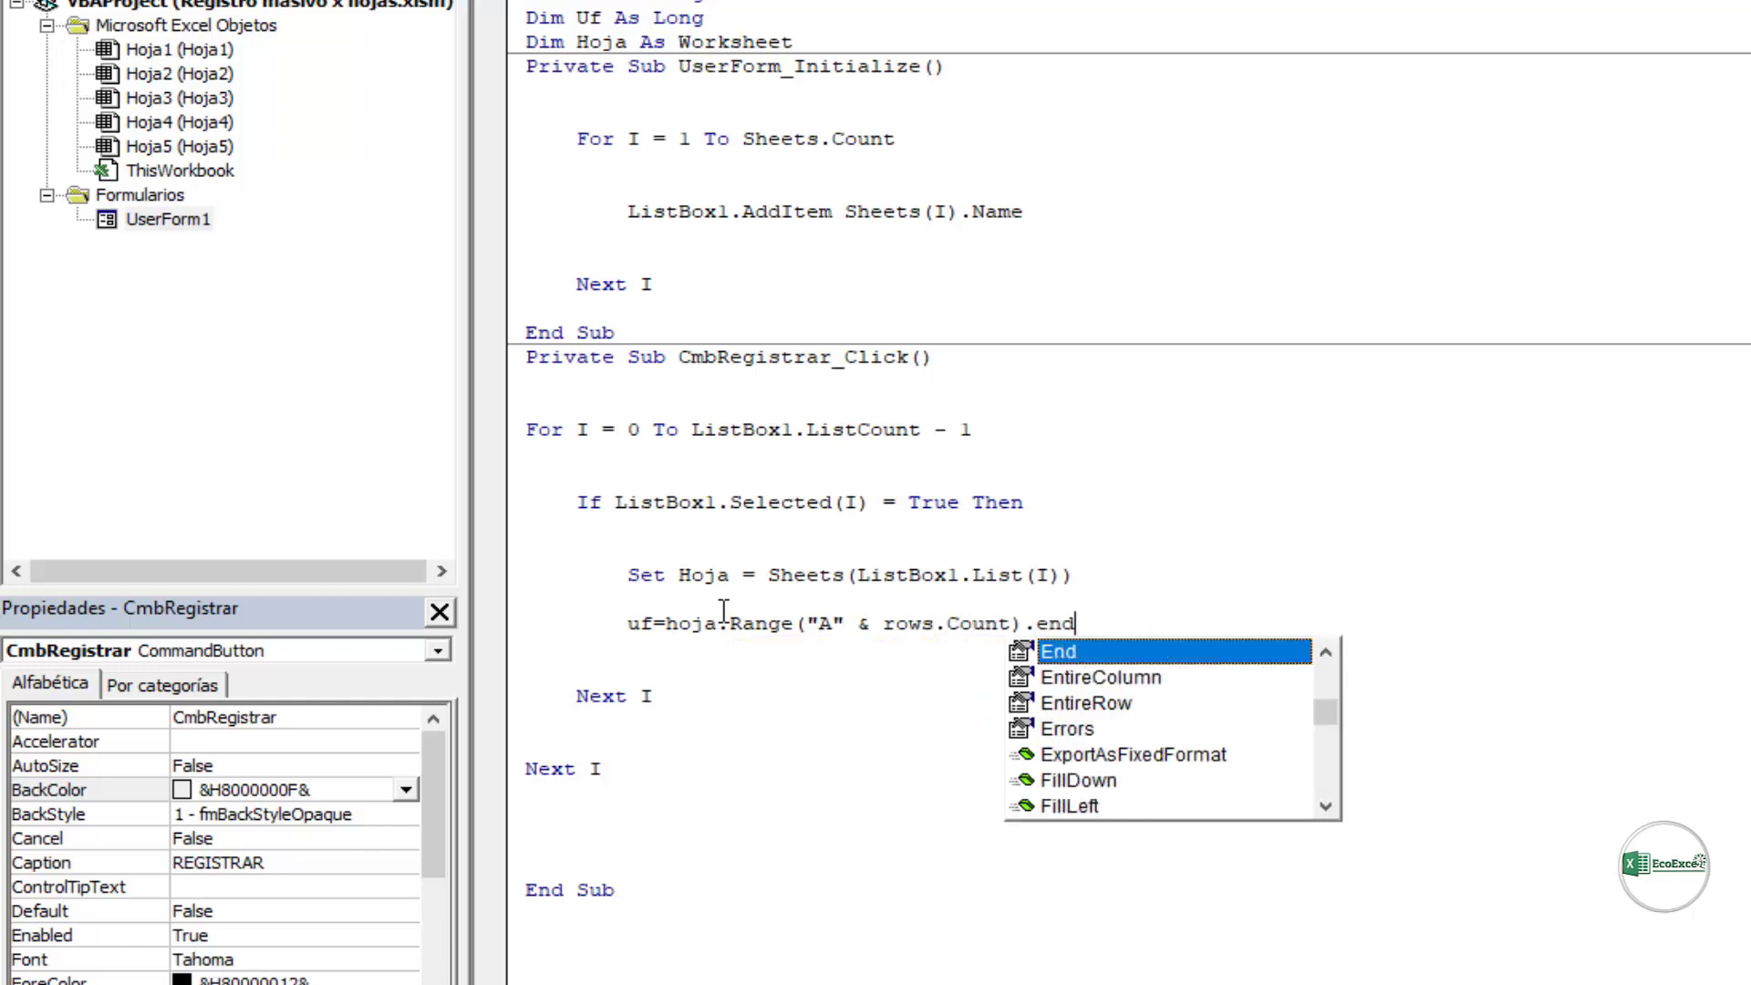
pyautogui.press('Tab')
pyautogui.write('(')
pyautogui.press('Down')
pyautogui.press('Down')
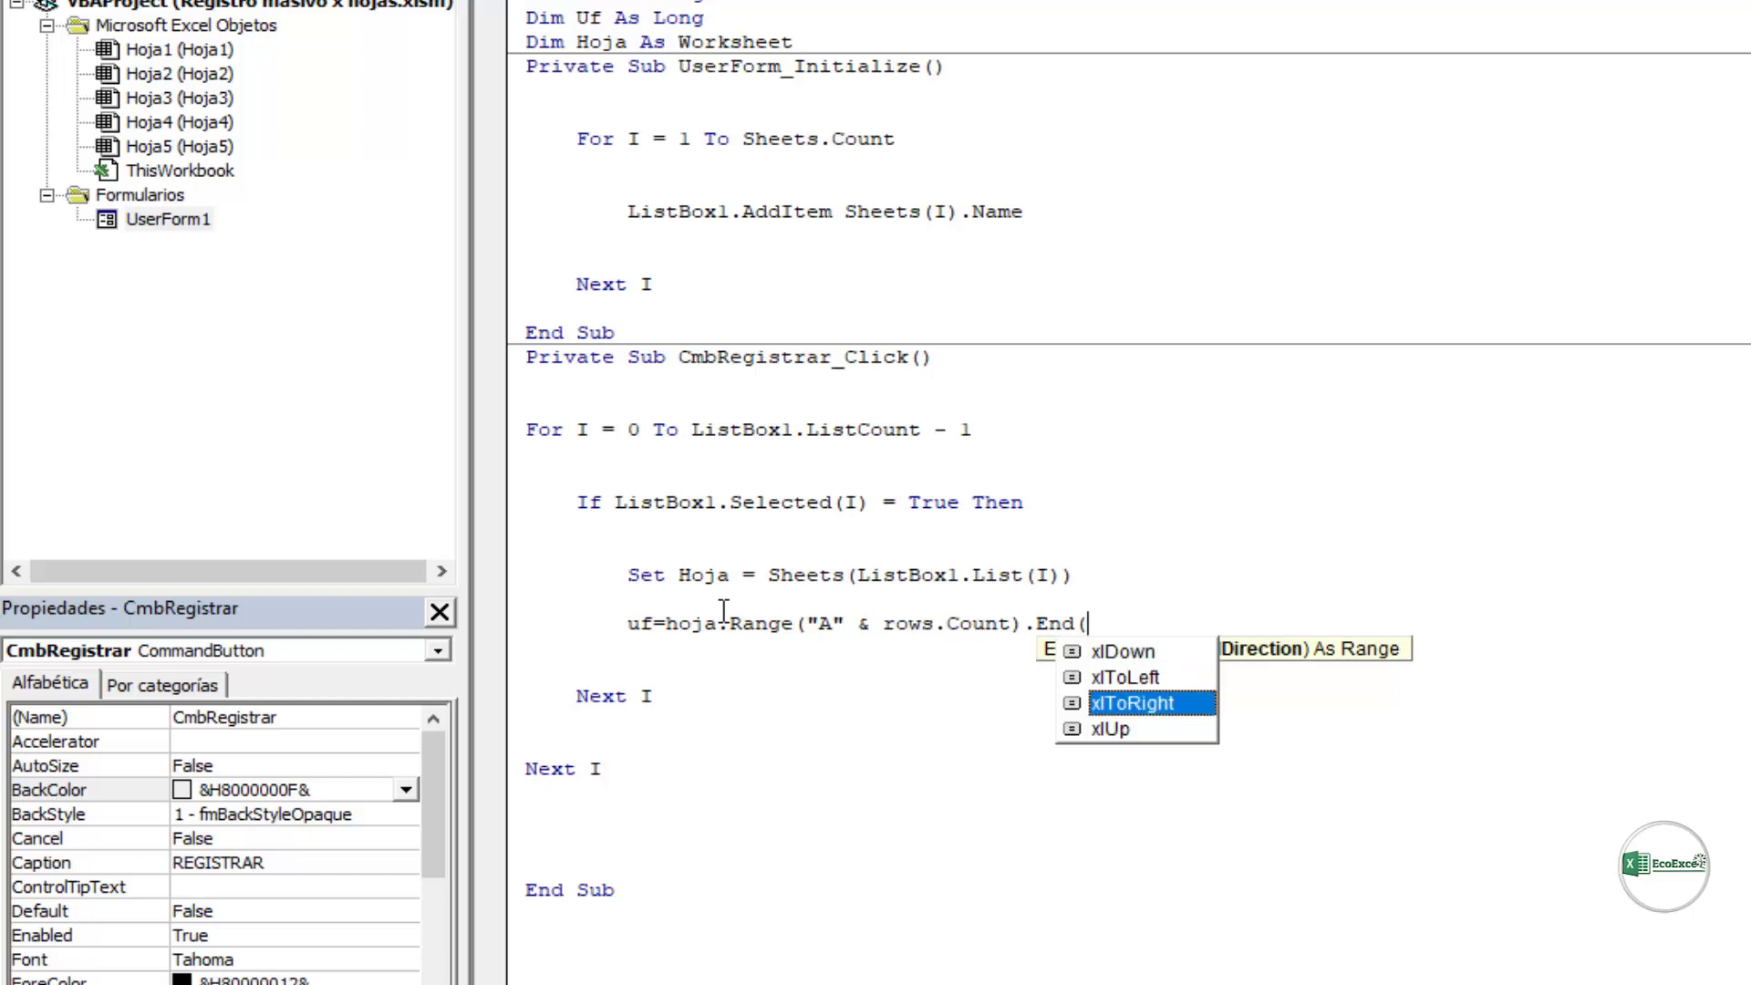
pyautogui.press('Down')
pyautogui.press('Tab')
pyautogui.write(')')
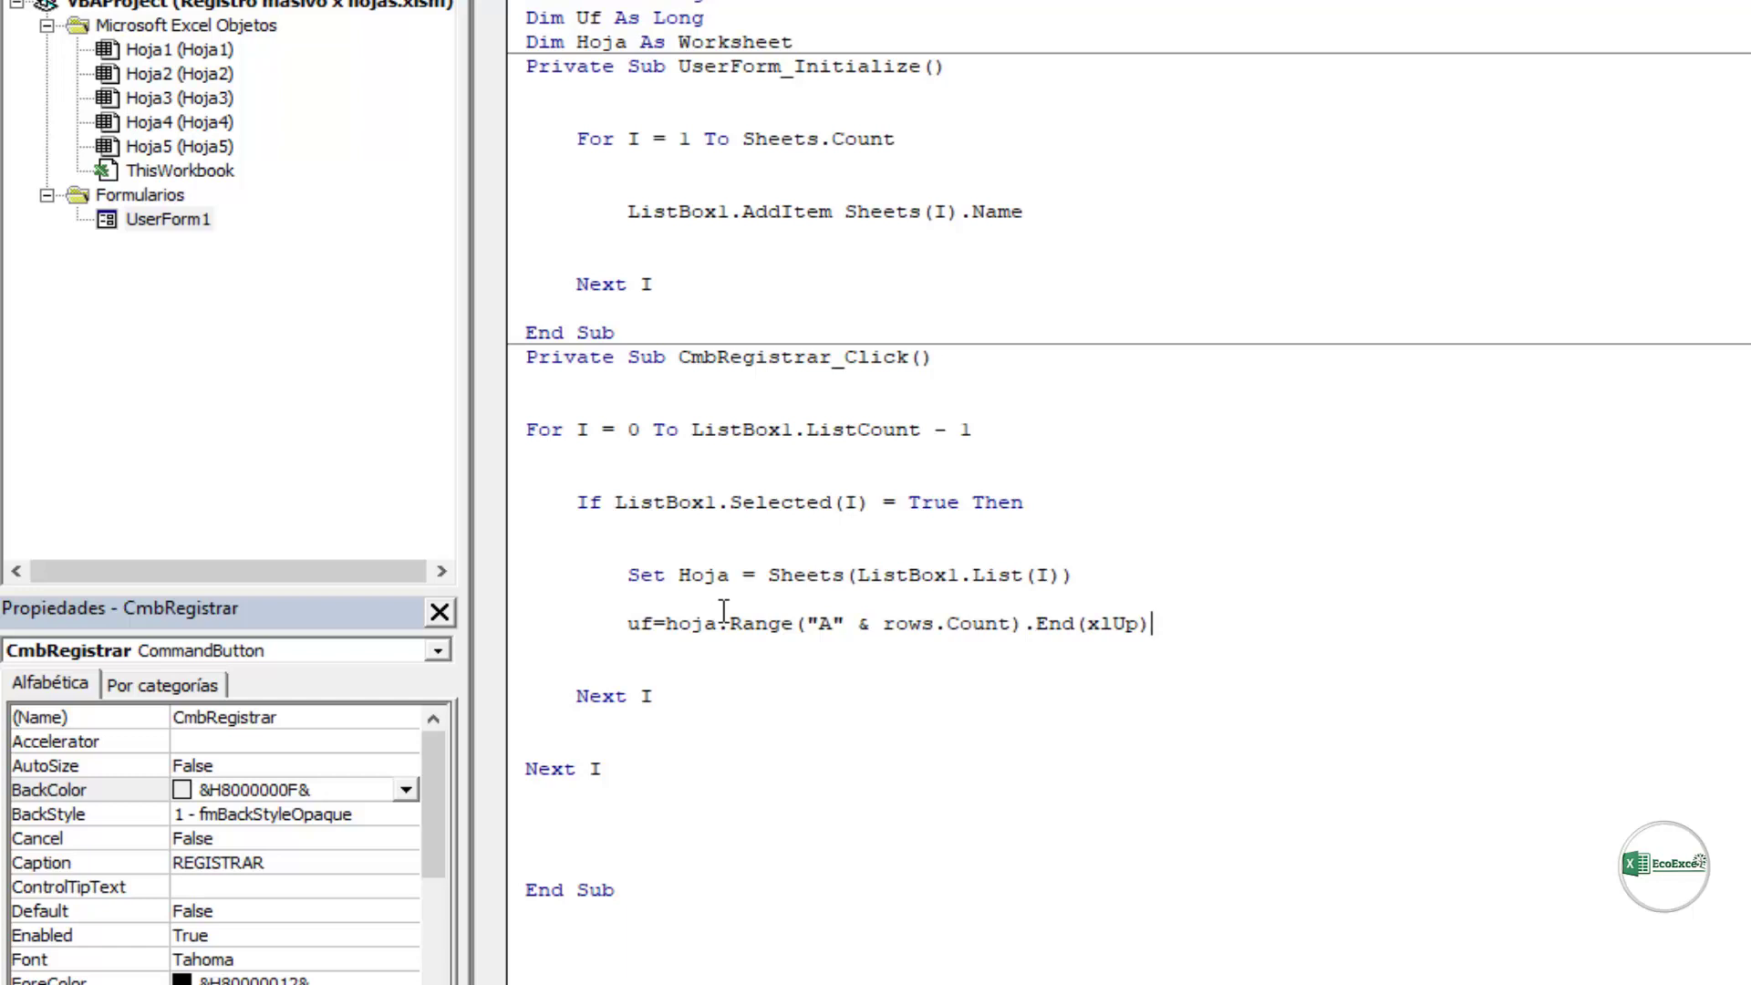
pyautogui.write('.ro')
pyautogui.press('Tab')
pyautogui.write('+1')
pyautogui.press('Return')
pyautogui.press('Return')
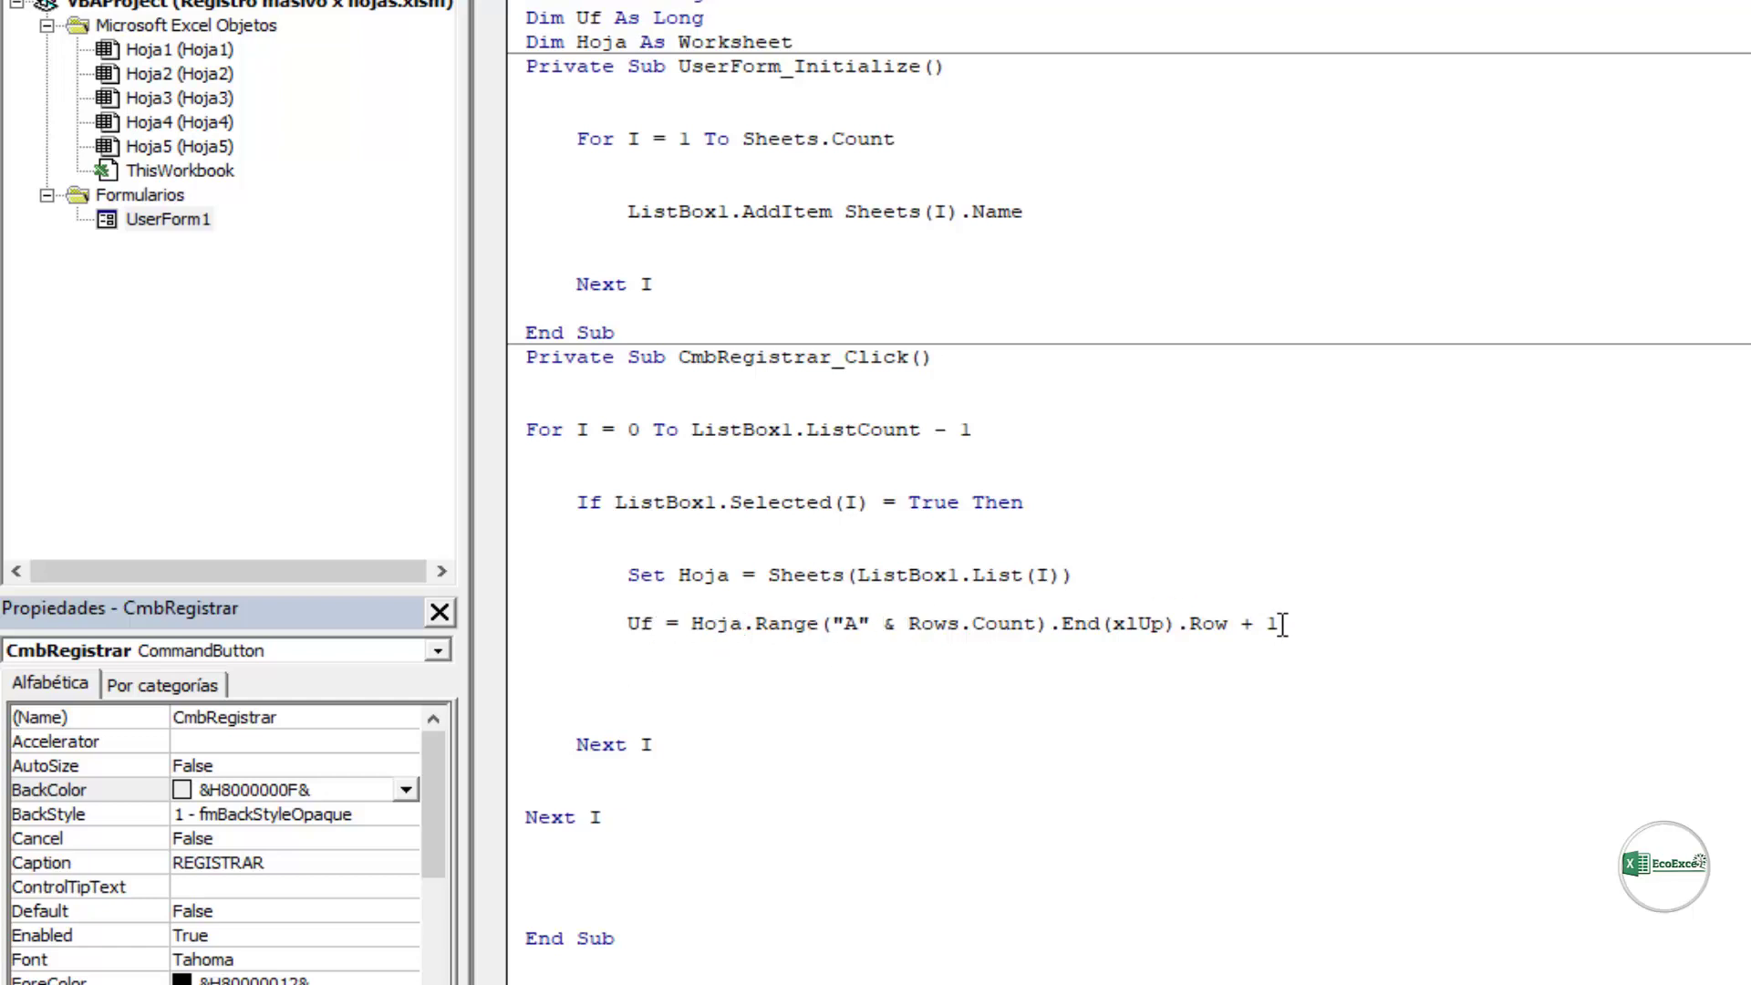
# Step: Under the Uf line, write Hoja.Cells(Uf, 1) = Uf - 1 as the sequential ID
pyautogui.doubleClick(648, 626)
pyautogui.click(653, 626)
pyautogui.click(668, 670)
pyautogui.write('hoj')
pyautogui.write('a')
pyautogui.write('.ce')
pyautogui.press('Tab')
pyautogui.write('(u')
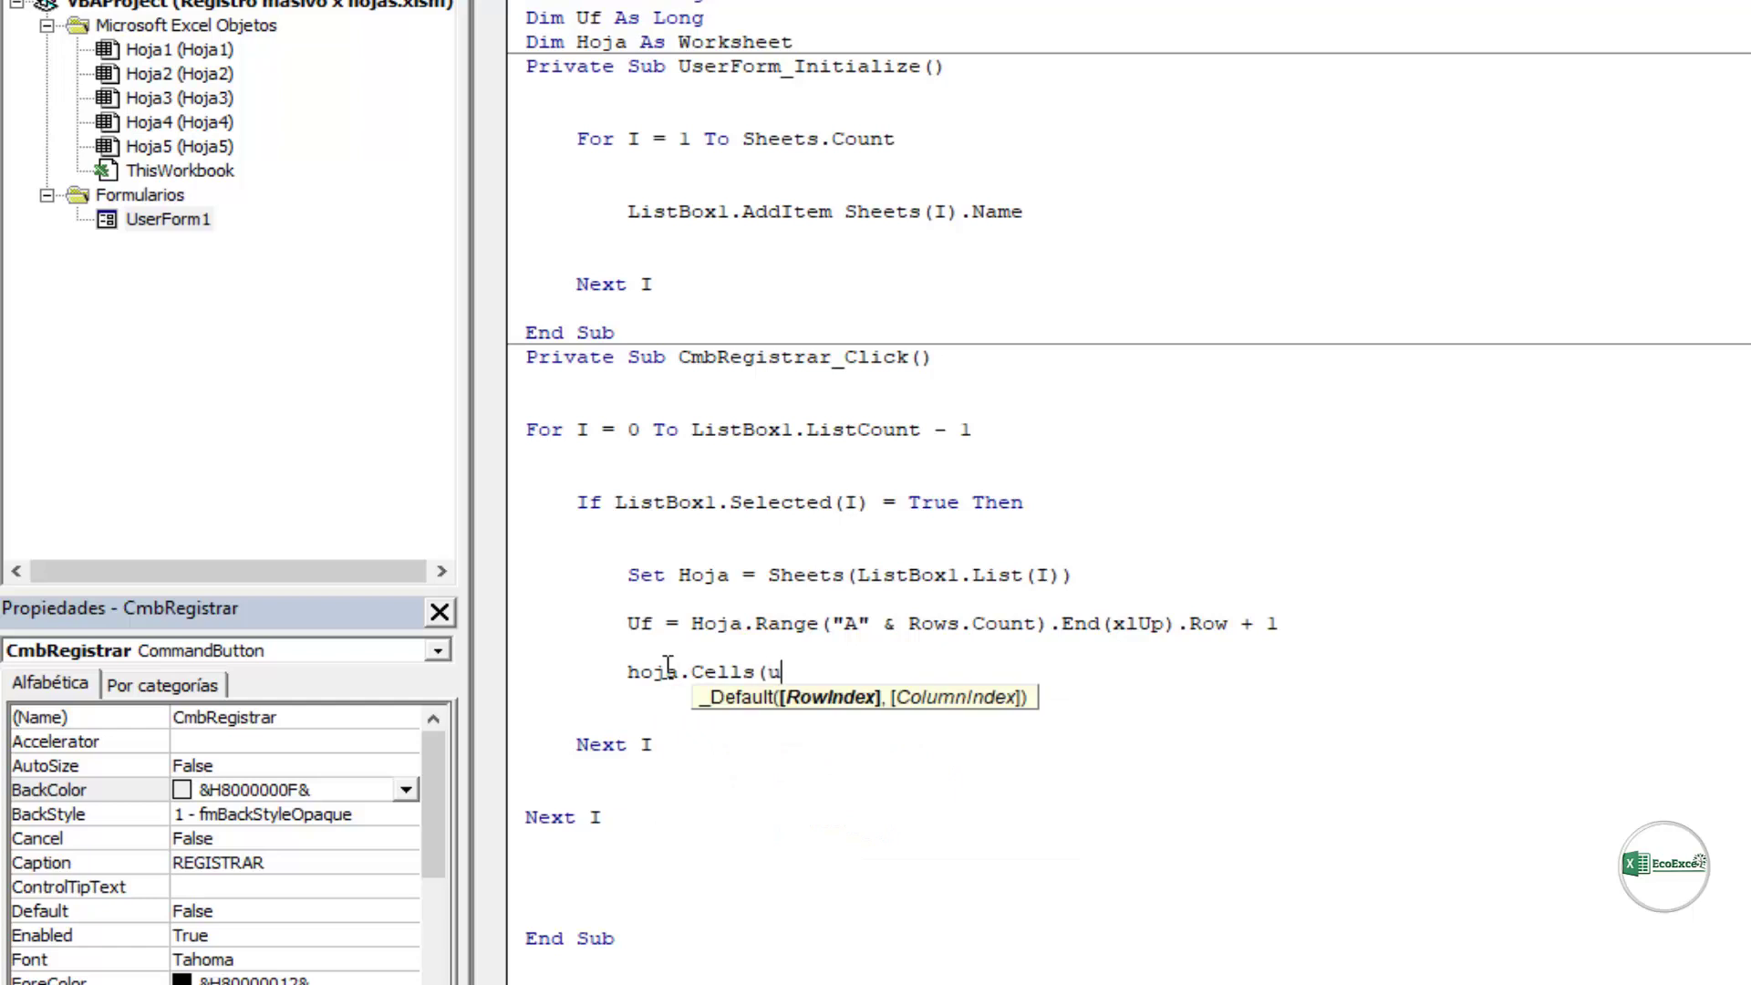
pyautogui.write('f,')
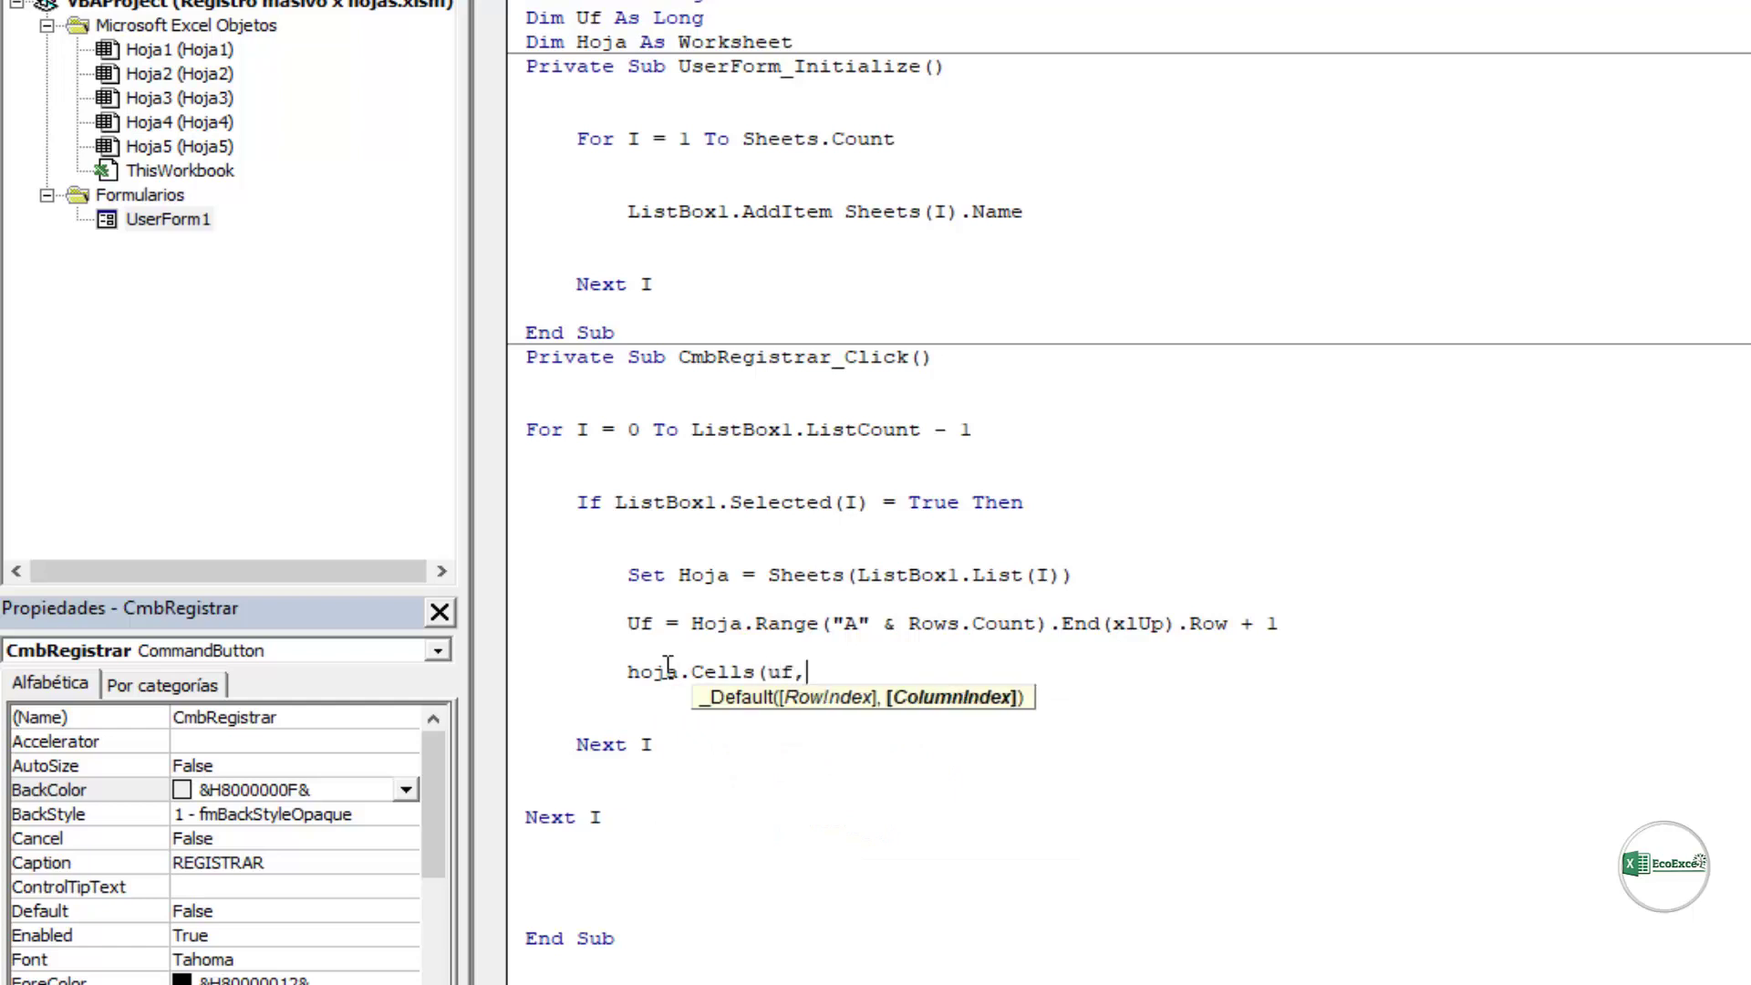
pyautogui.write('1)')
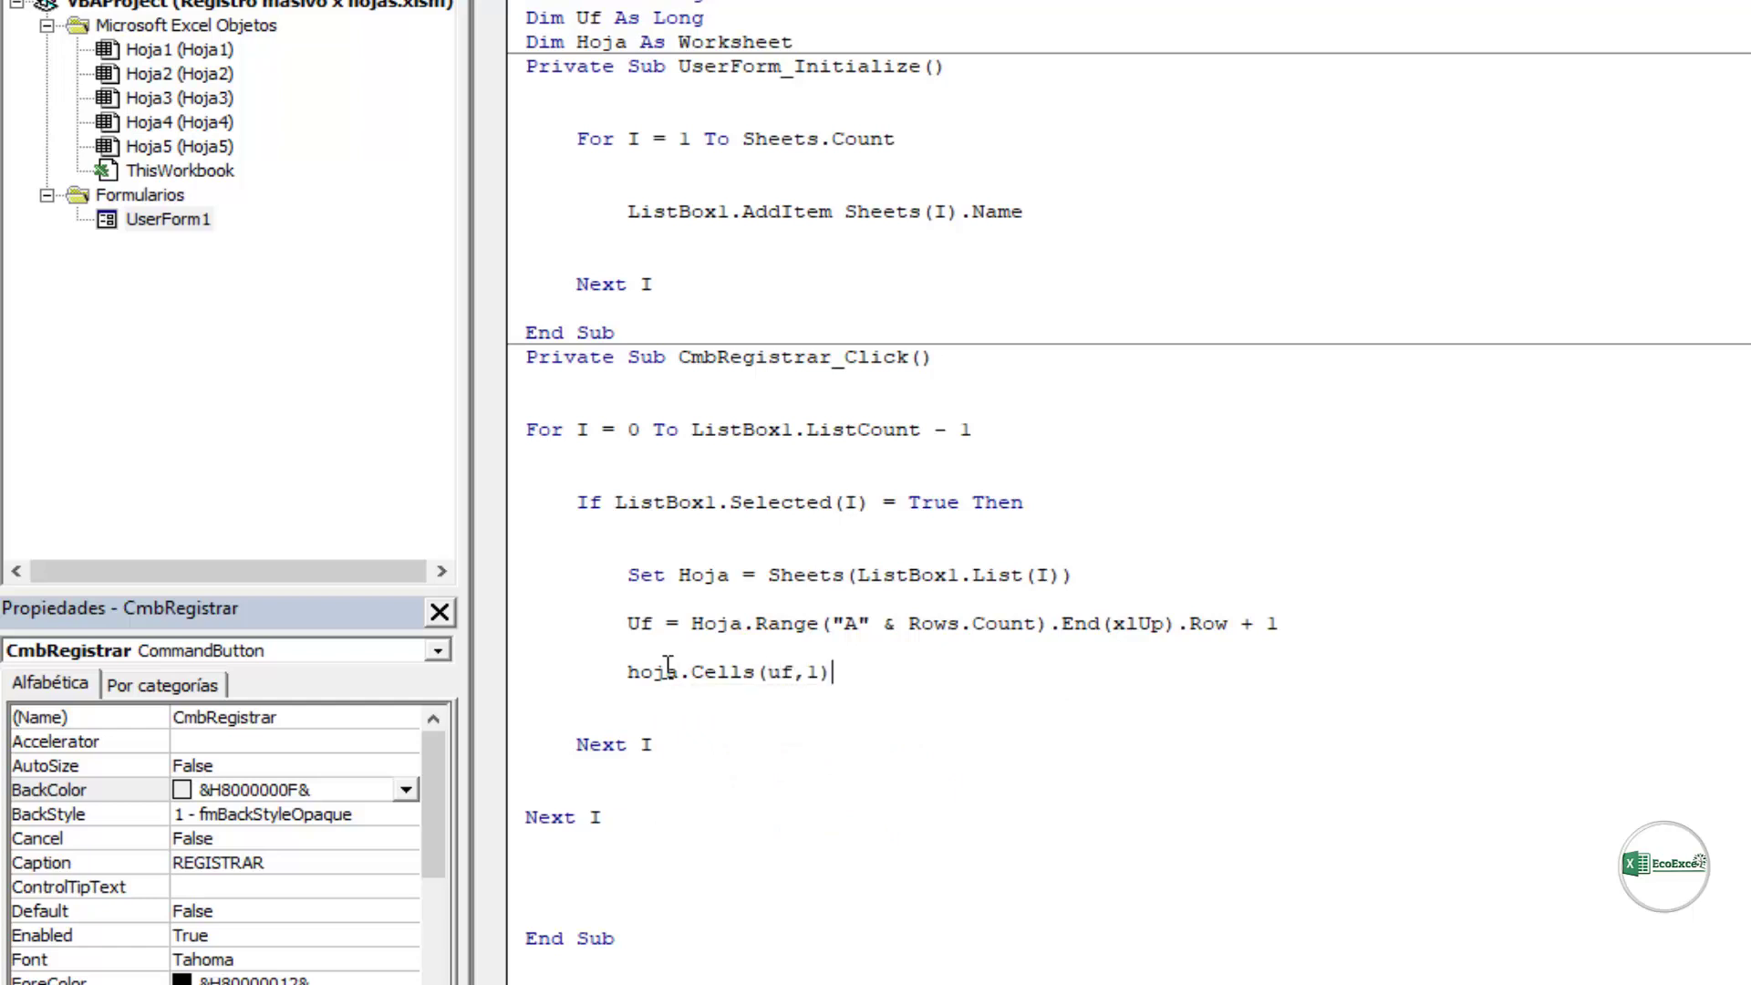
pyautogui.write('=u')
pyautogui.write('f-1')
pyautogui.press('Down')
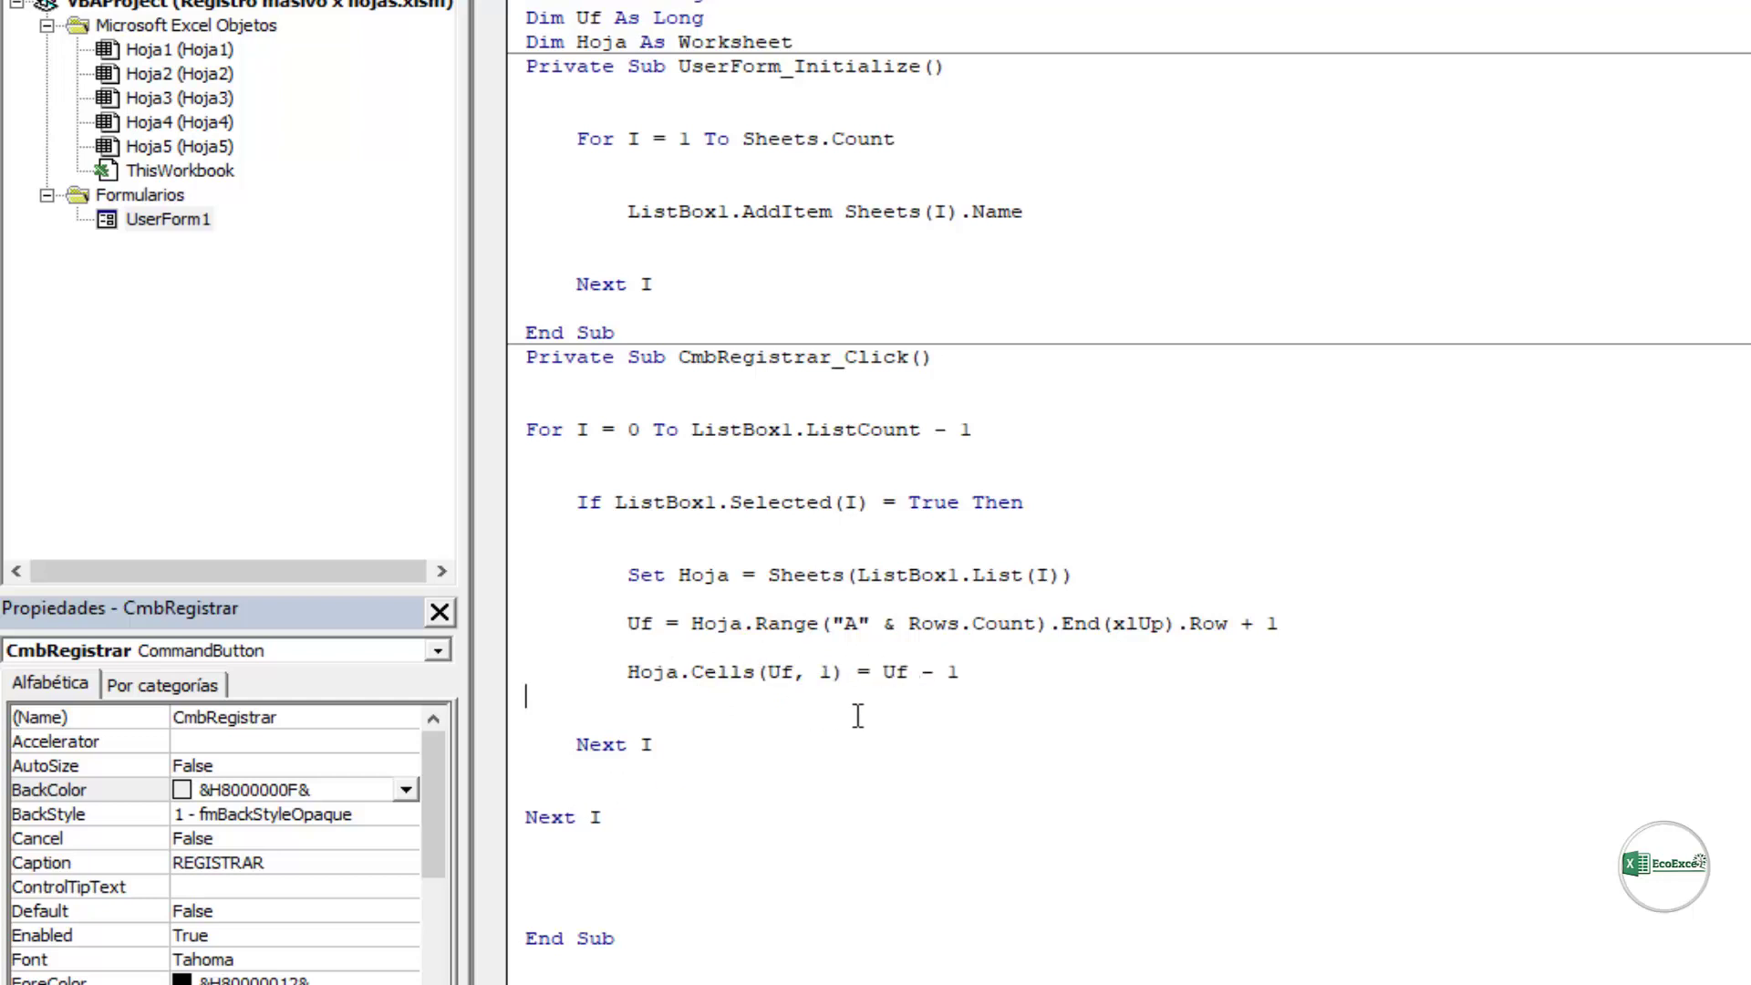
pyautogui.click(1292, 625)
pyautogui.click(1017, 681)
pyautogui.doubleClick(638, 624)
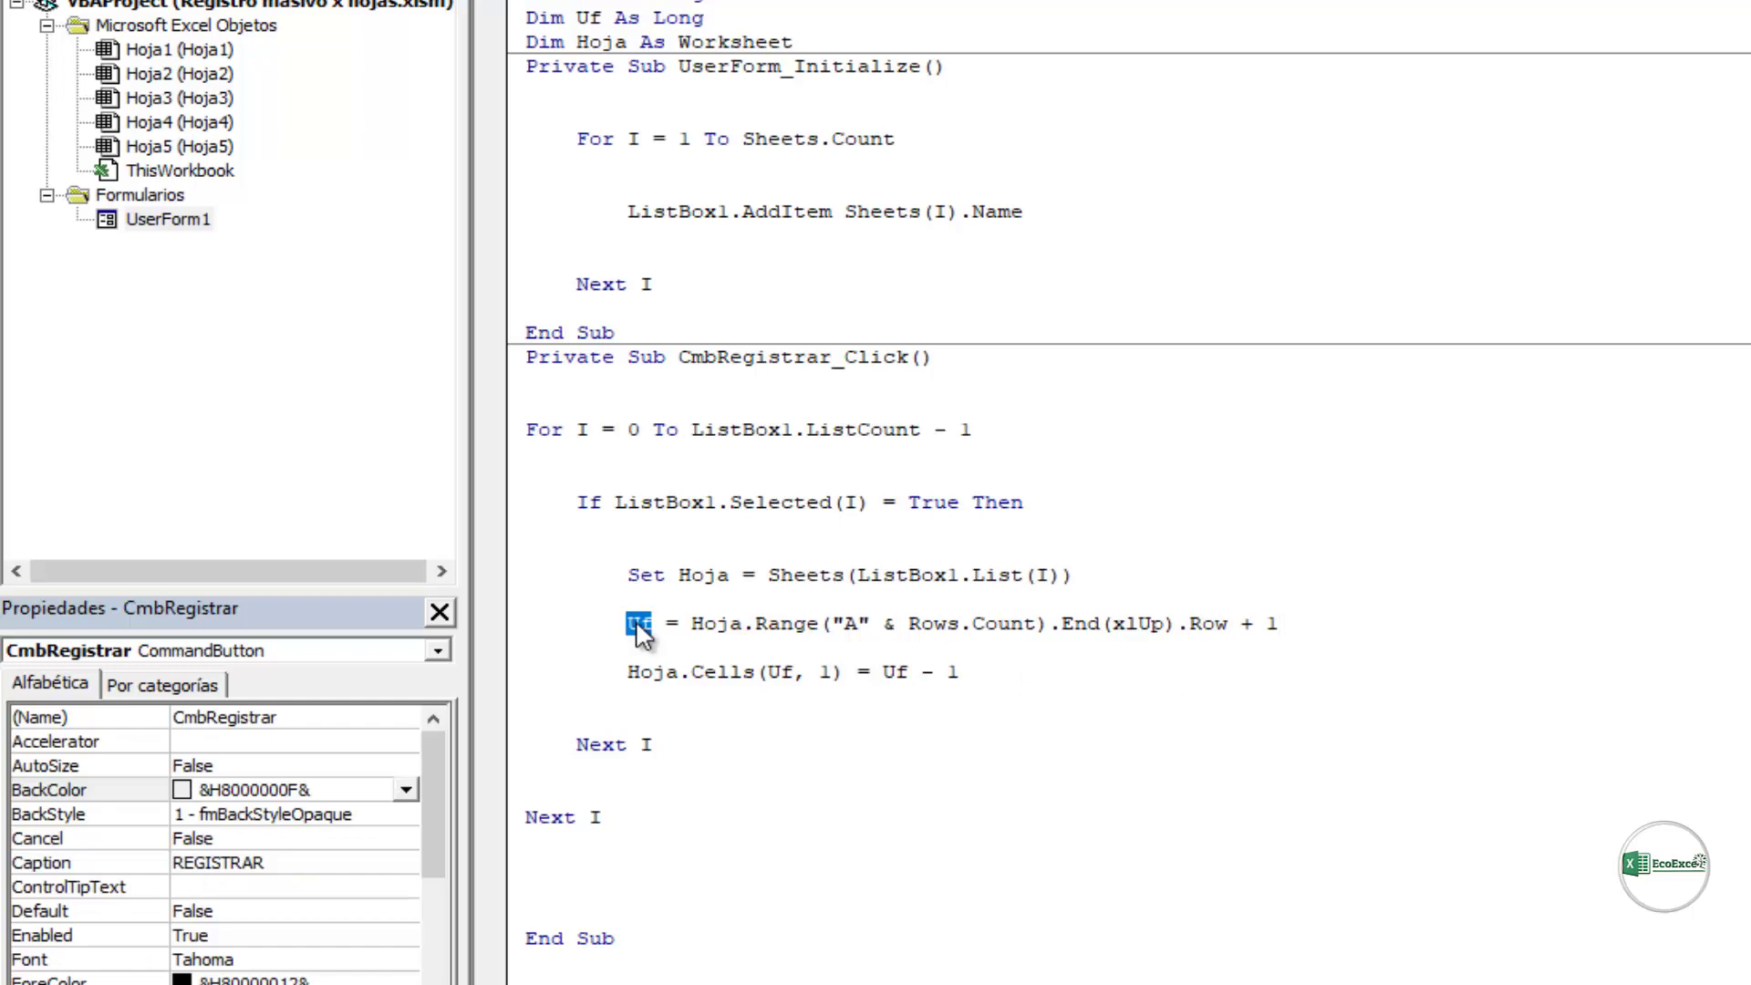
pyautogui.click(982, 675)
# Step: Duplicate the Cells line twice, changing the third copy's column to 3
pyautogui.click(503, 677)
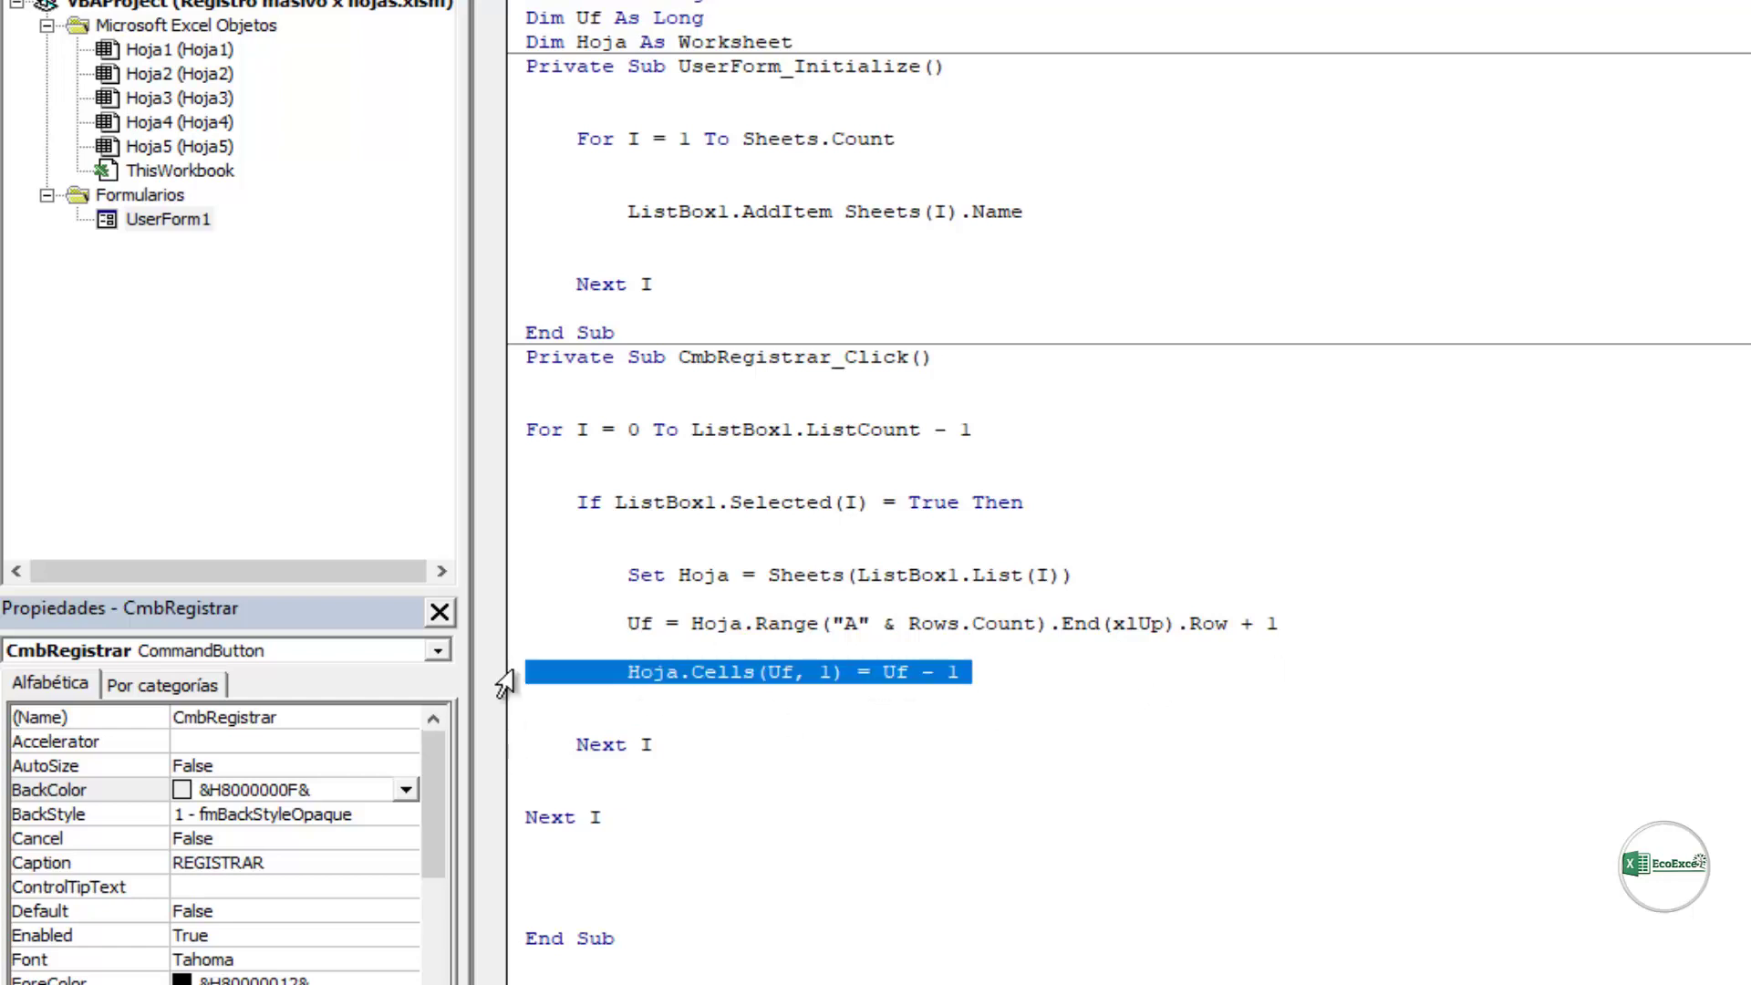
pyautogui.hotkey('ctrl', 'c')
pyautogui.hotkey('ctrl', 'v')
pyautogui.hotkey('ctrl', 'v')
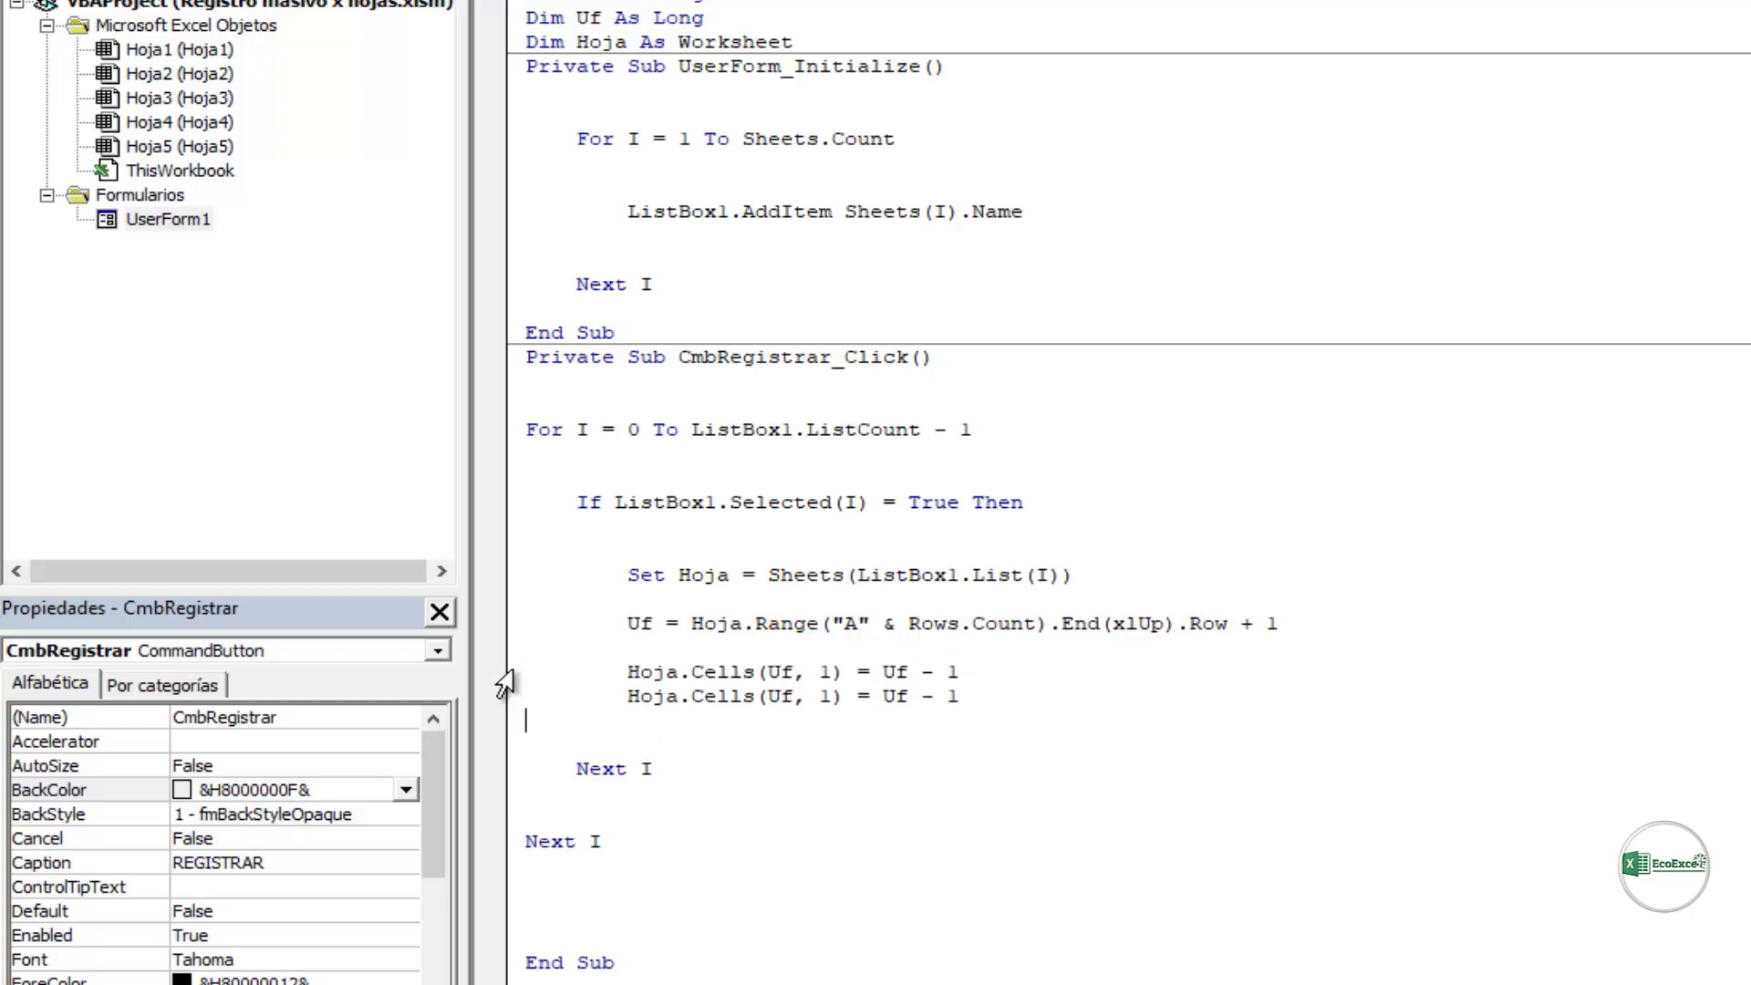
pyautogui.hotkey('ctrl', 'v')
pyautogui.press('Left')
pyautogui.press('Left')
pyautogui.press('Left')
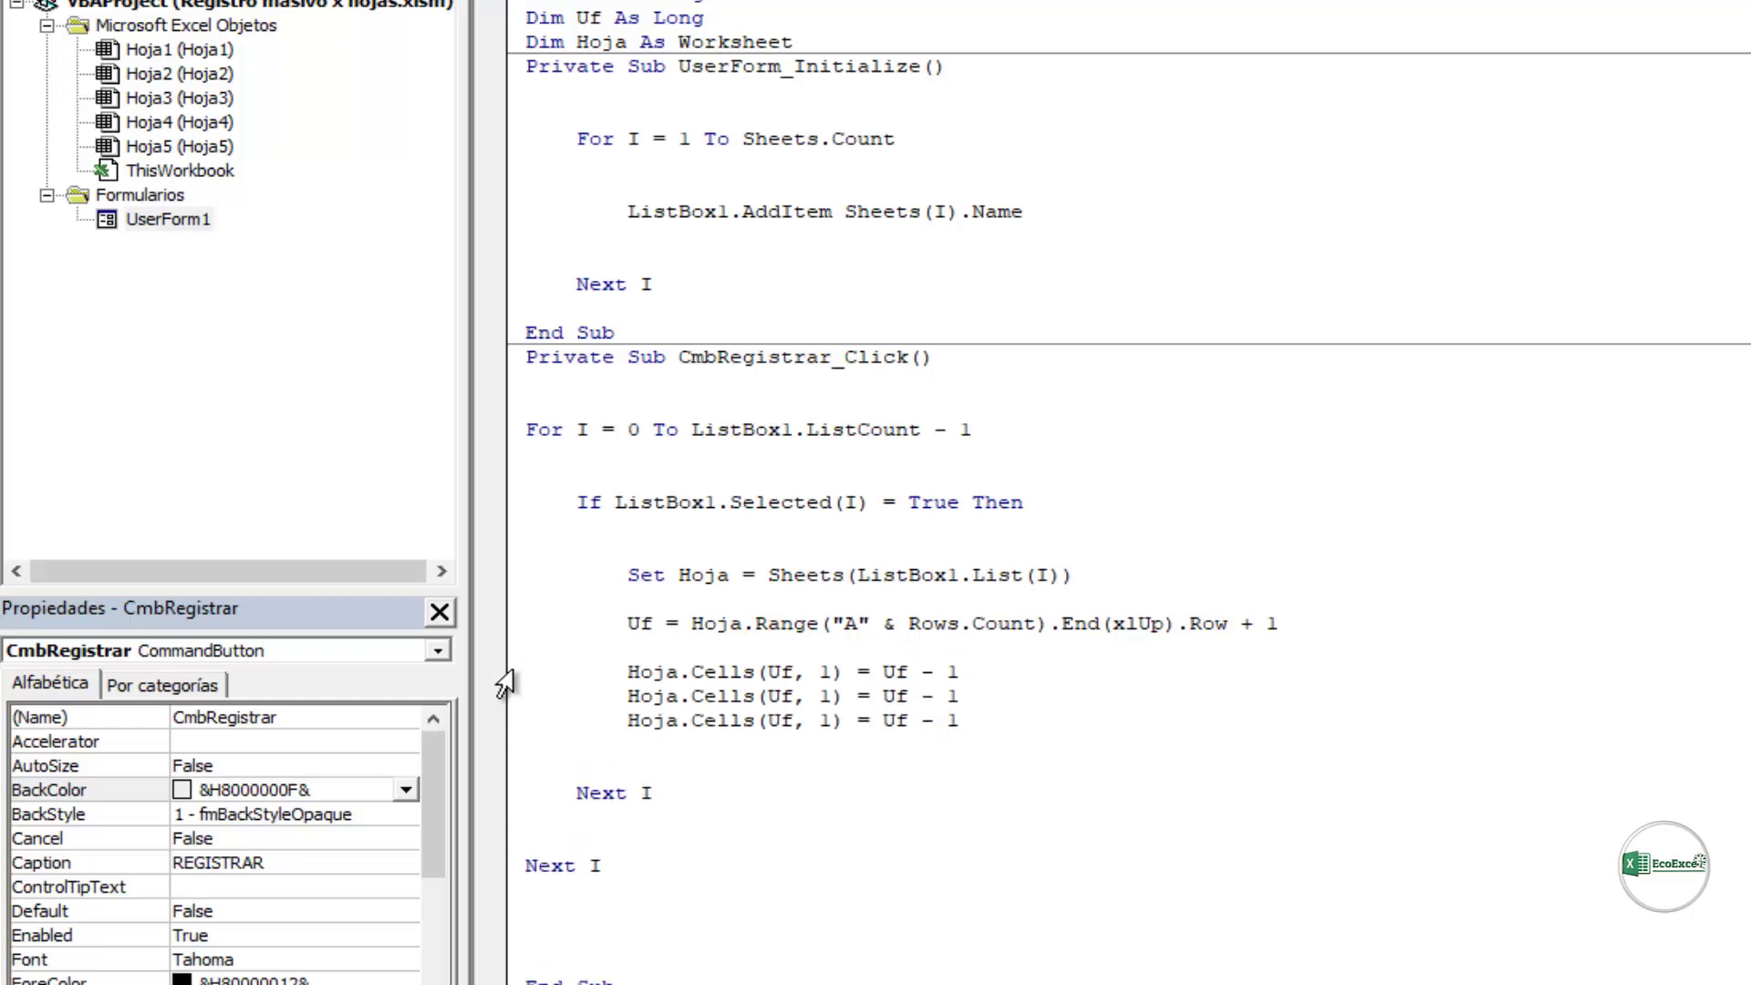
pyautogui.press('Left')
pyautogui.press('Left')
pyautogui.press('Left')
pyautogui.press('Left')
pyautogui.press('Left')
pyautogui.press('Down')
pyautogui.press('BackSpace')
pyautogui.write('3')
pyautogui.press('Up')
pyautogui.press('Right')
pyautogui.press('Right')
pyautogui.press('Right')
pyautogui.press('Right')
pyautogui.press('Right')
pyautogui.press('Right')
# Step: Make the copies write Me.TxtNombre.Text and Me.TxtApellido.Text instead of Uf - 1
pyautogui.press('BackSpace')
pyautogui.press('BackSpace')
pyautogui.press('BackSpace')
pyautogui.press('BackSpace')
pyautogui.press('BackSpace')
pyautogui.press('BackSpace')
pyautogui.write('me.')
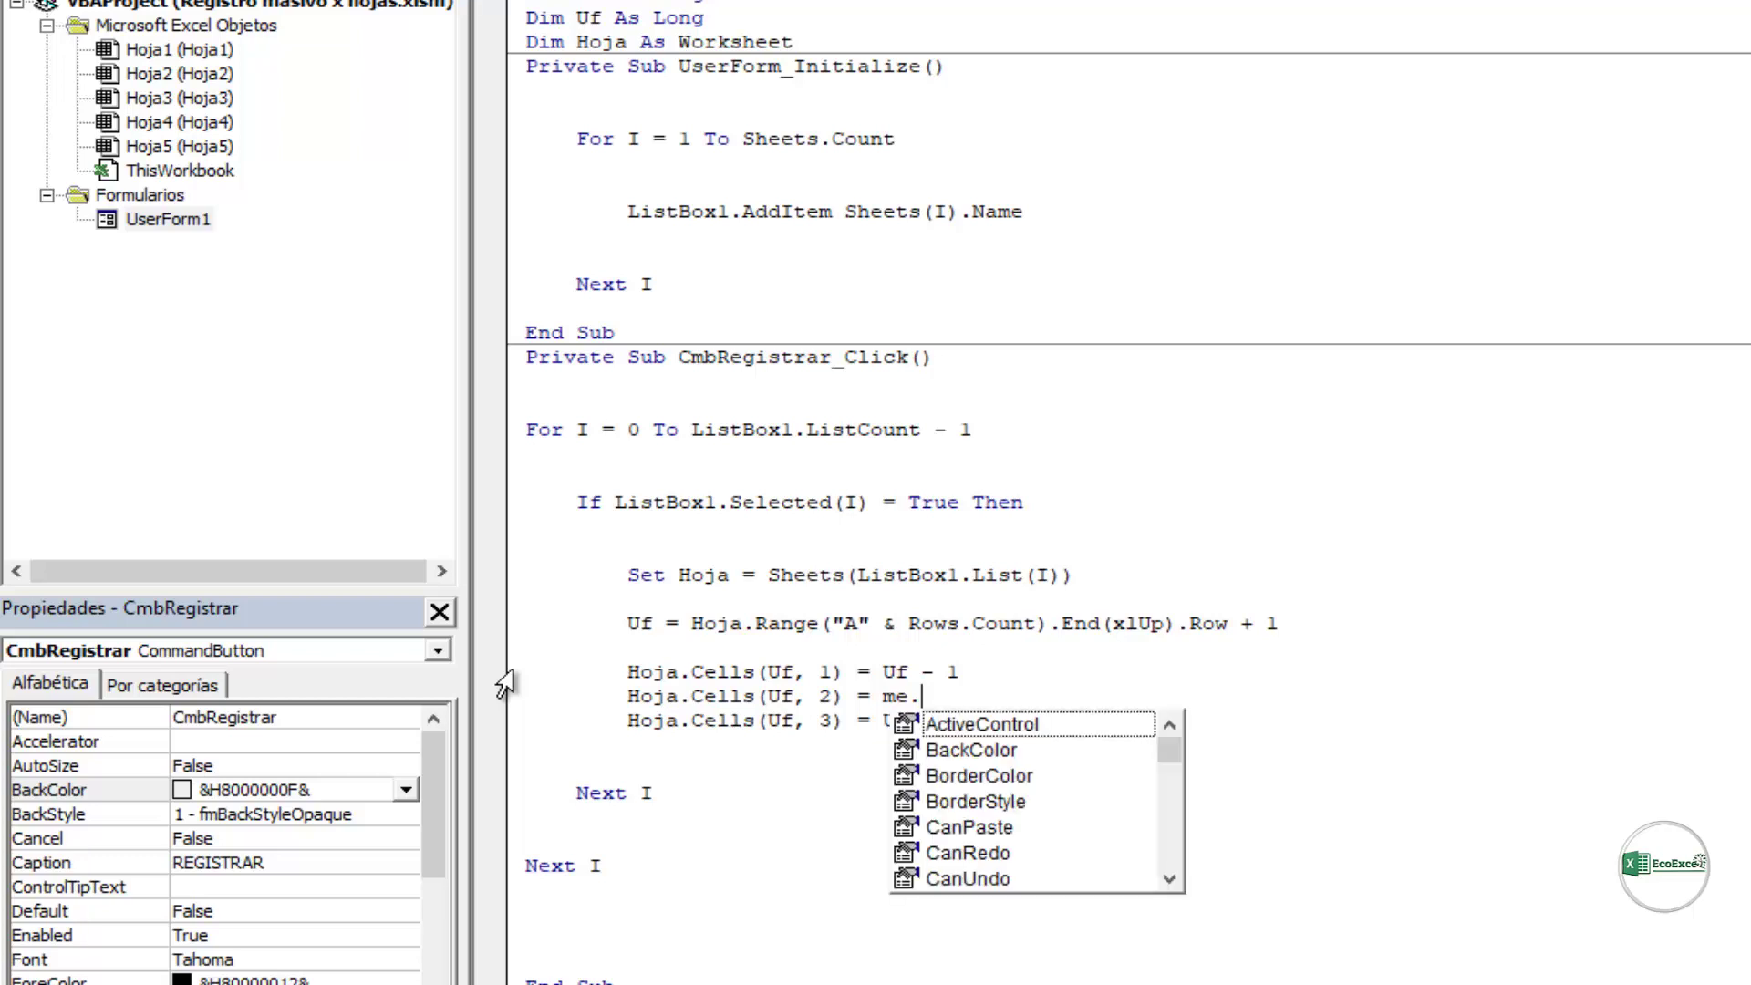
pyautogui.write('txt')
pyautogui.press('Tab')
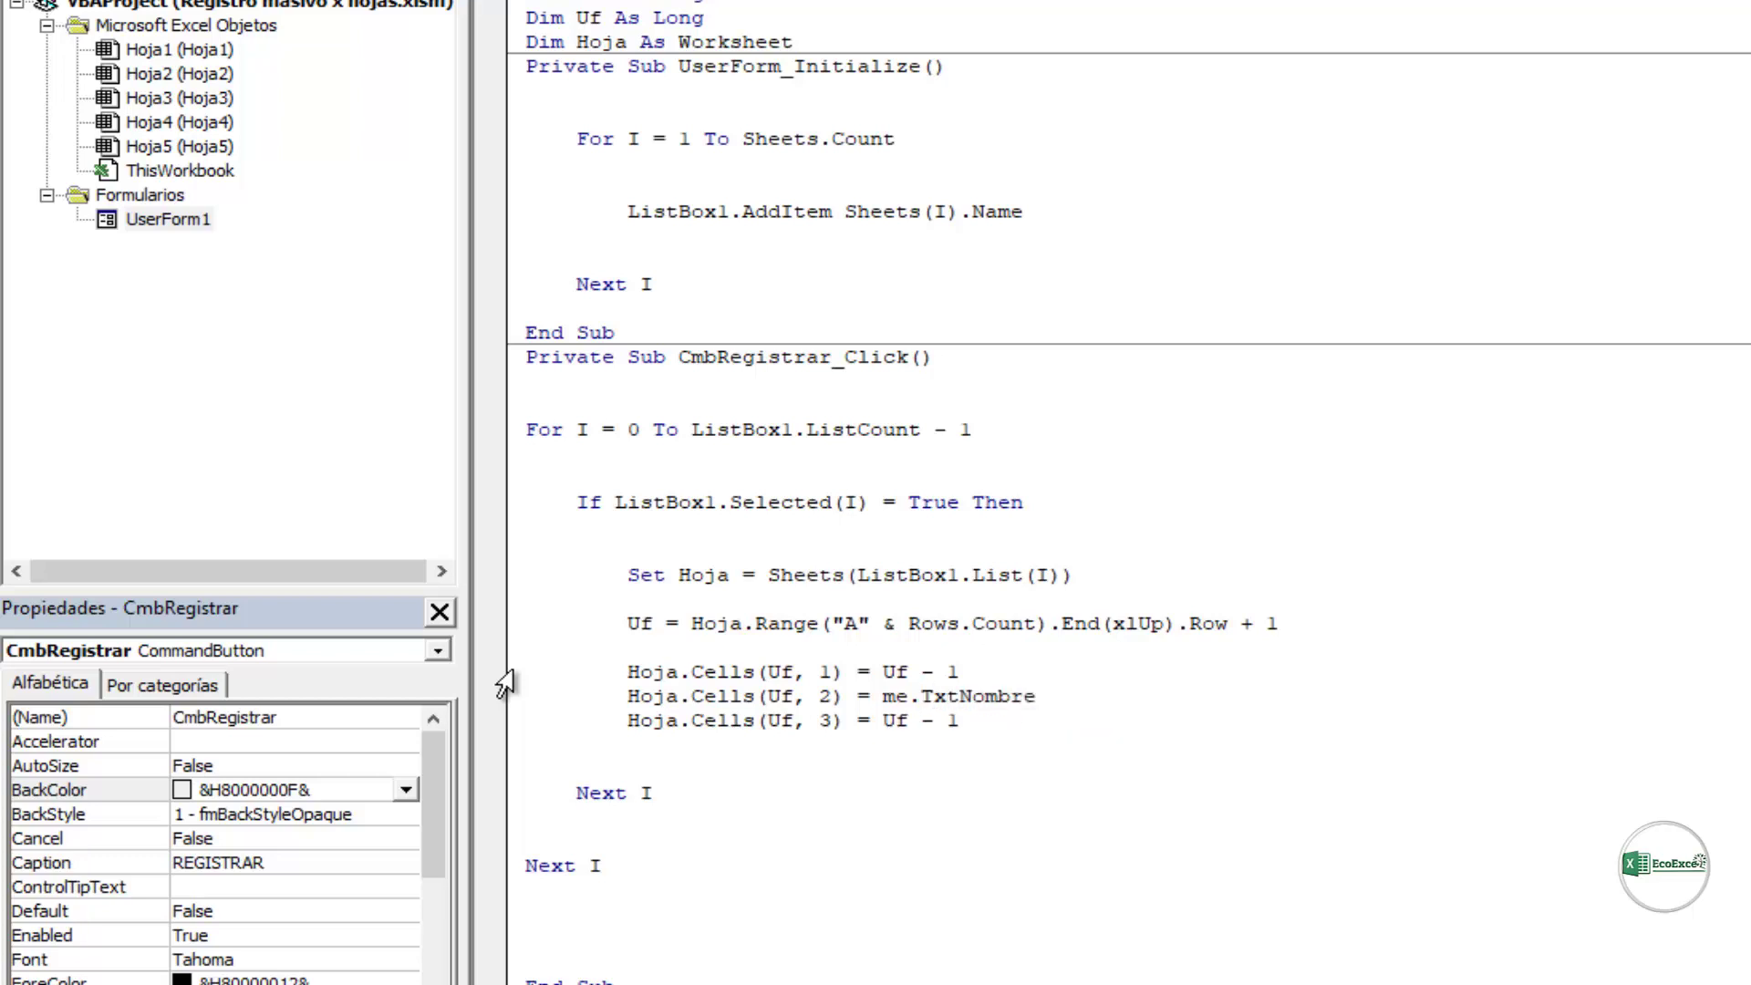
pyautogui.write('.')
pyautogui.press('Tab')
pyautogui.press('Down')
pyautogui.press('BackSpace')
pyautogui.press('BackSpace')
pyautogui.press('BackSpace')
pyautogui.press('BackSpace')
pyautogui.press('BackSpace')
pyautogui.write('me.')
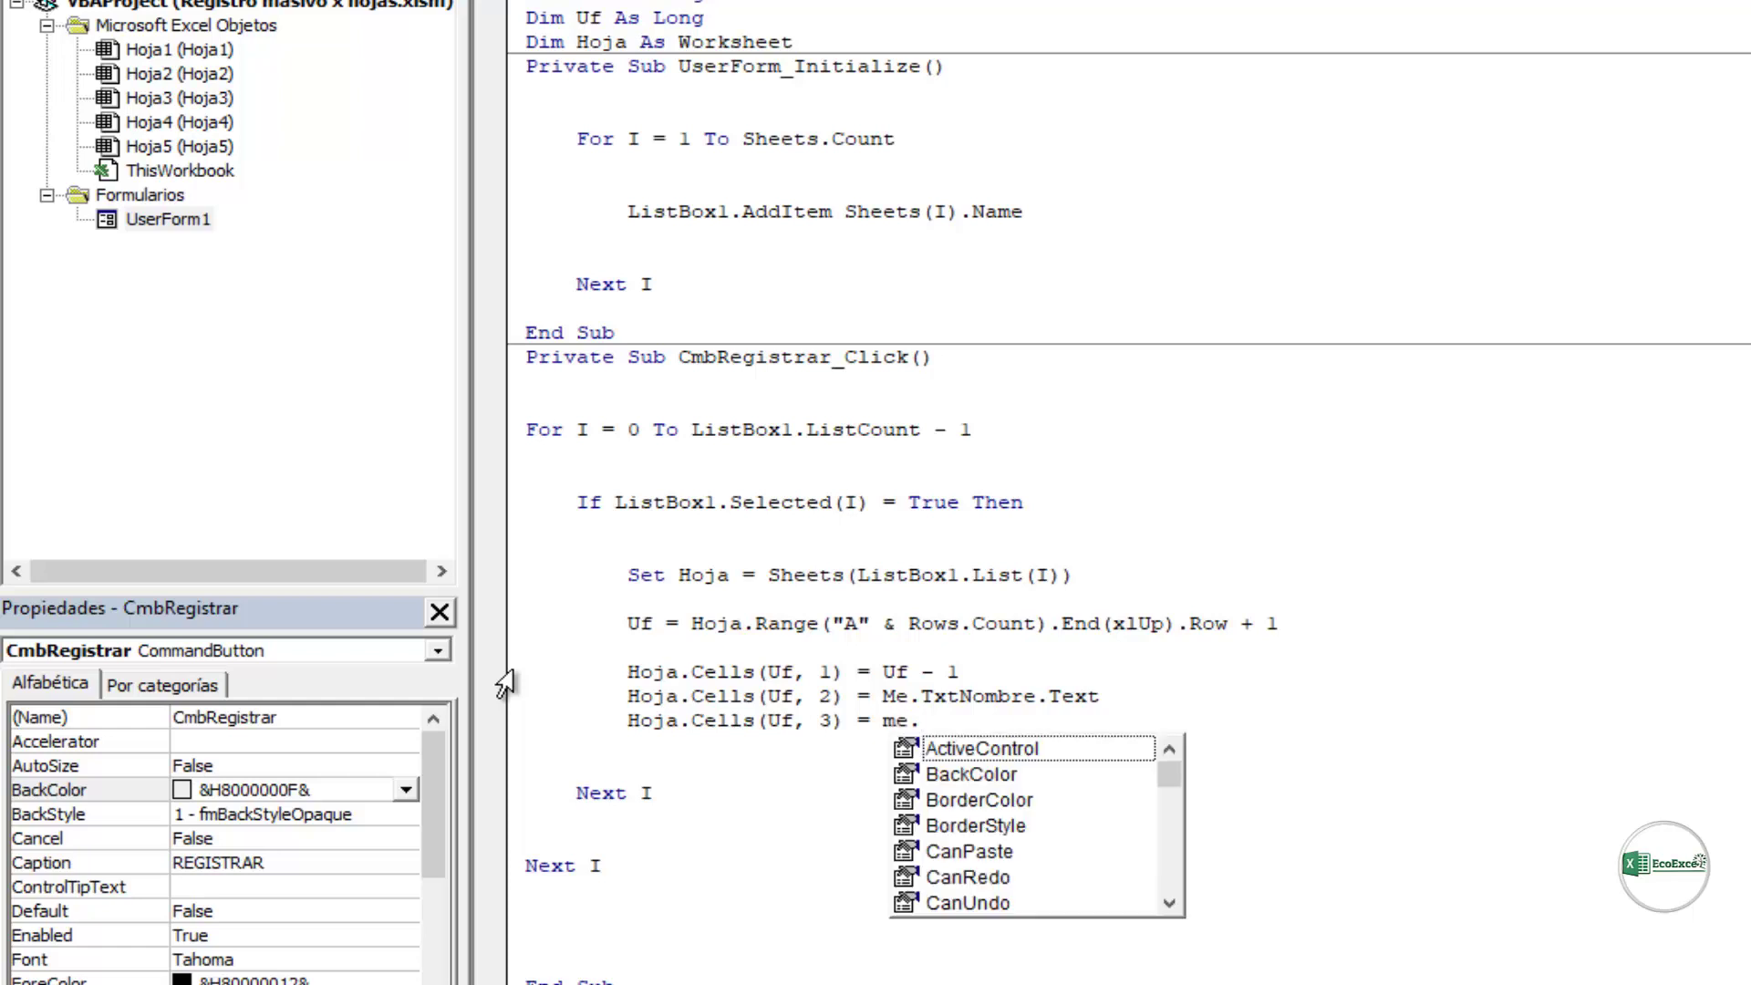
pyautogui.write('txt')
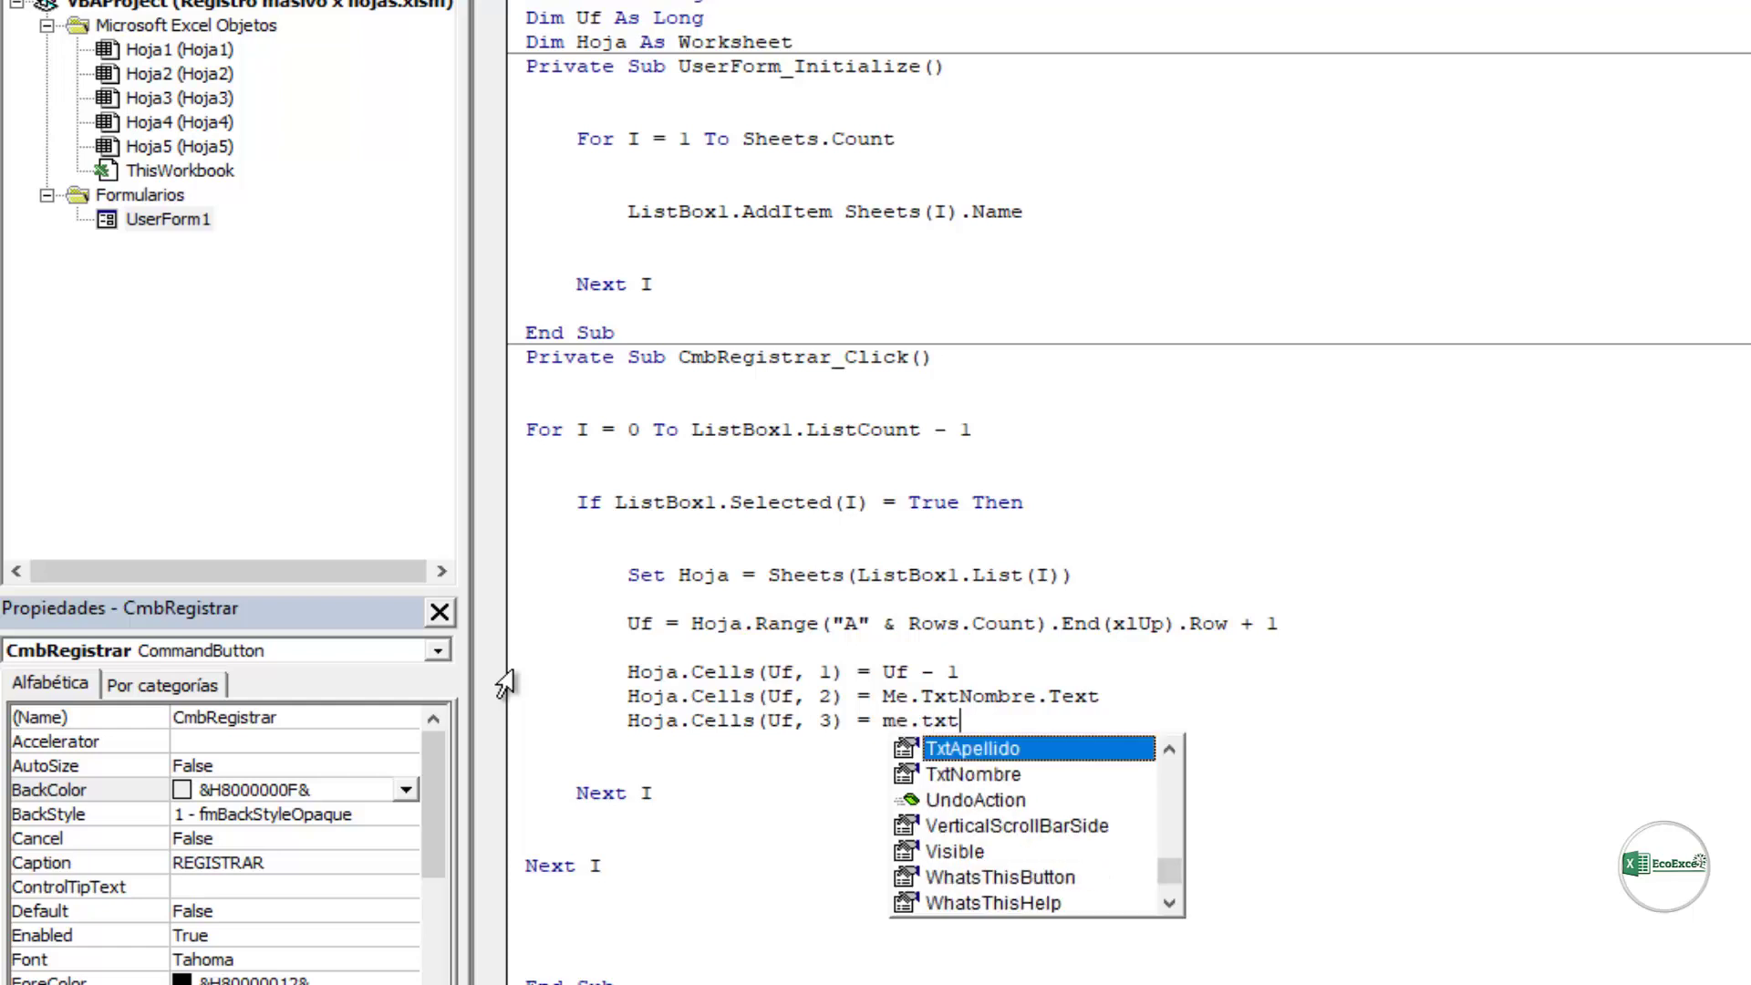
pyautogui.write('a')
pyautogui.press('Tab')
pyautogui.write('.te')
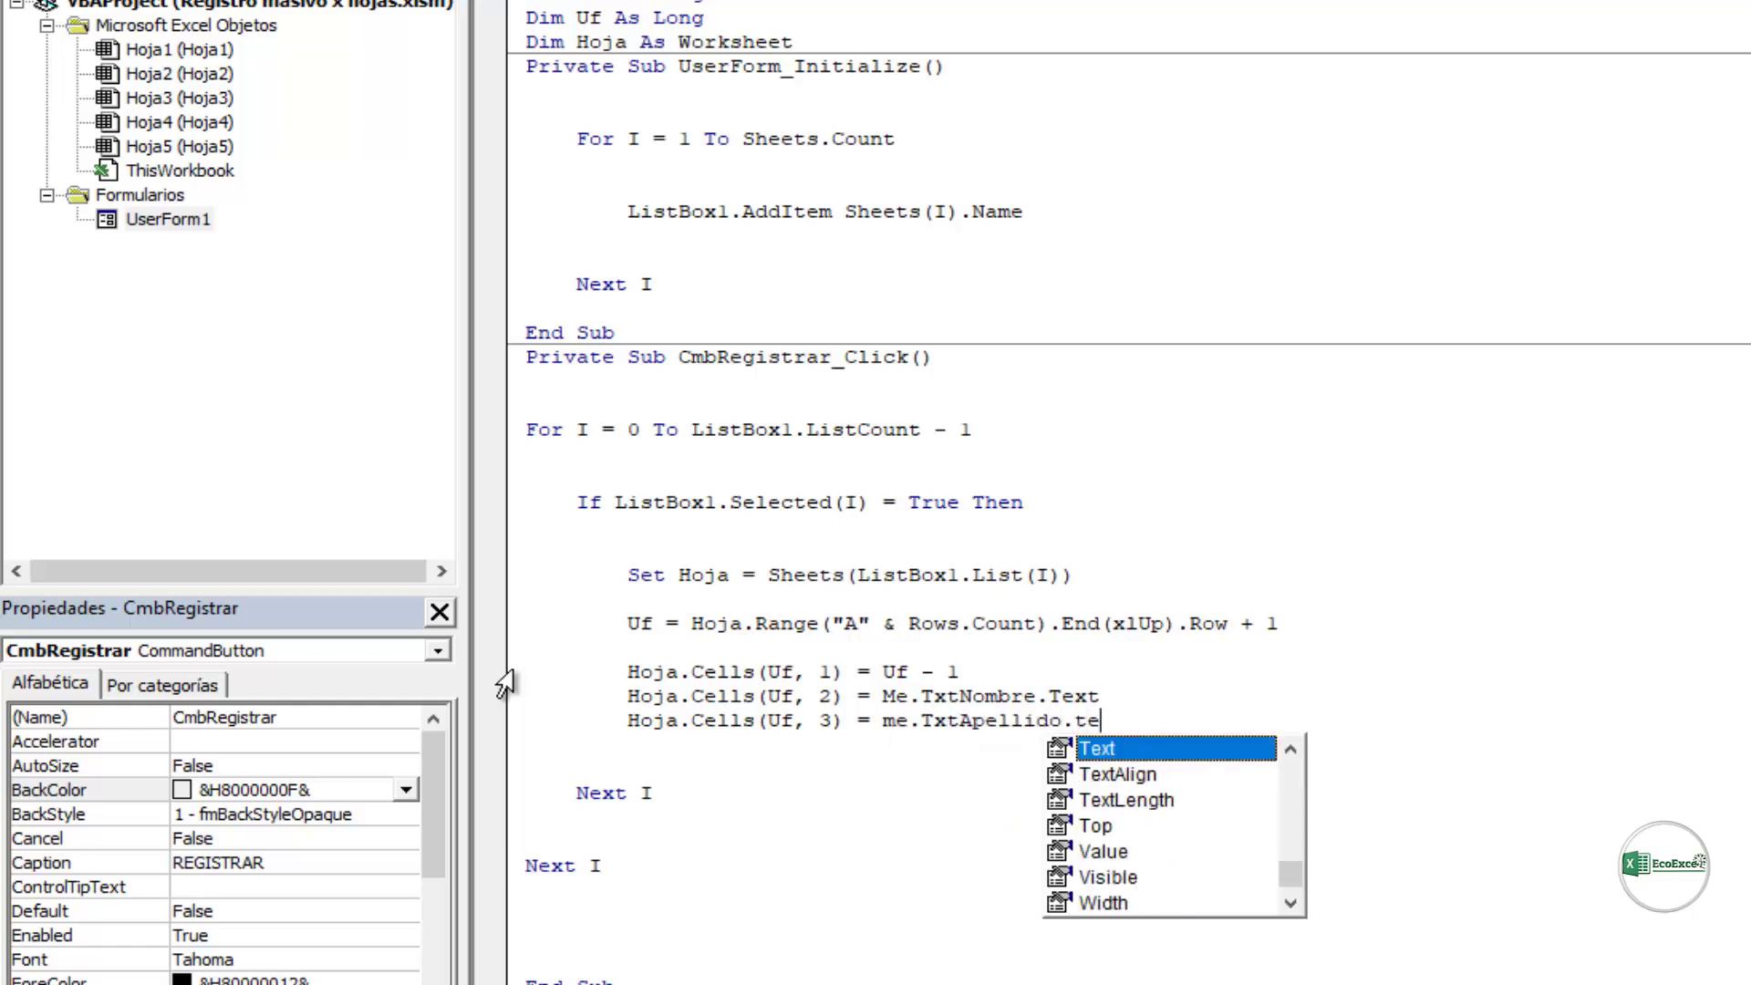
pyautogui.press('Tab')
pyautogui.press('Down')
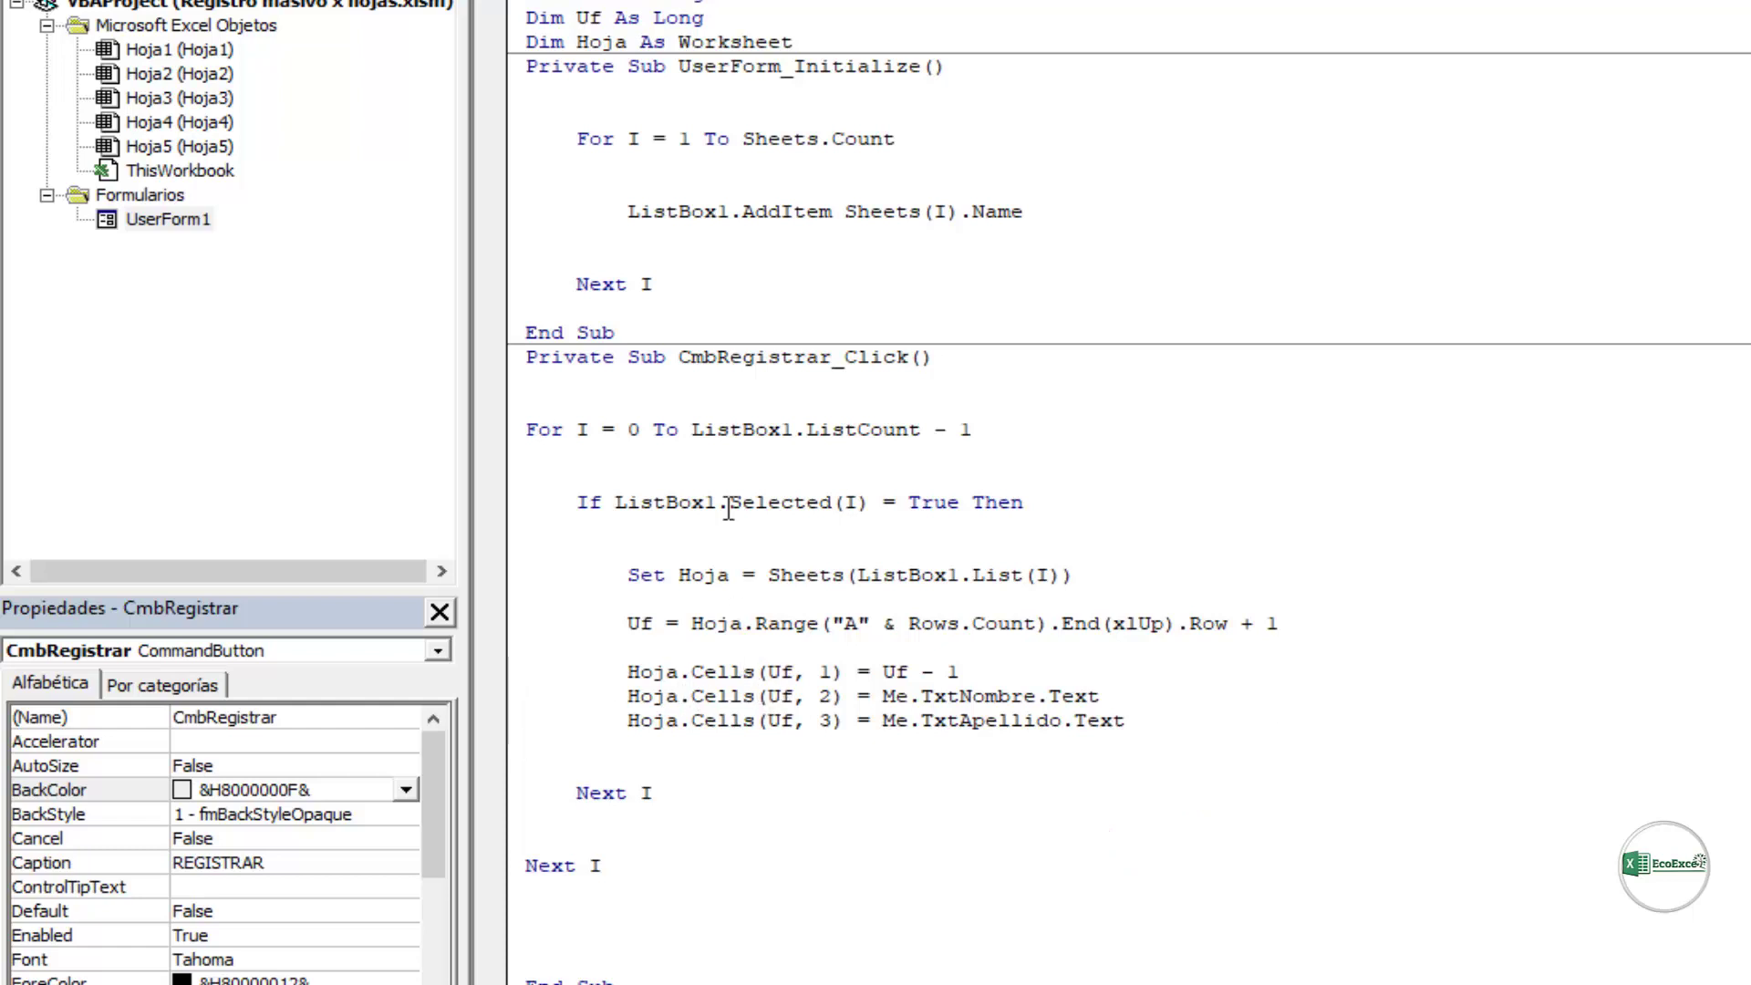
# Step: Delete the extra blank lines around the For, If, Next I and End Sub lines
pyautogui.click(633, 461)
pyautogui.press('BackSpace')
pyautogui.press('Up')
pyautogui.press('Delete')
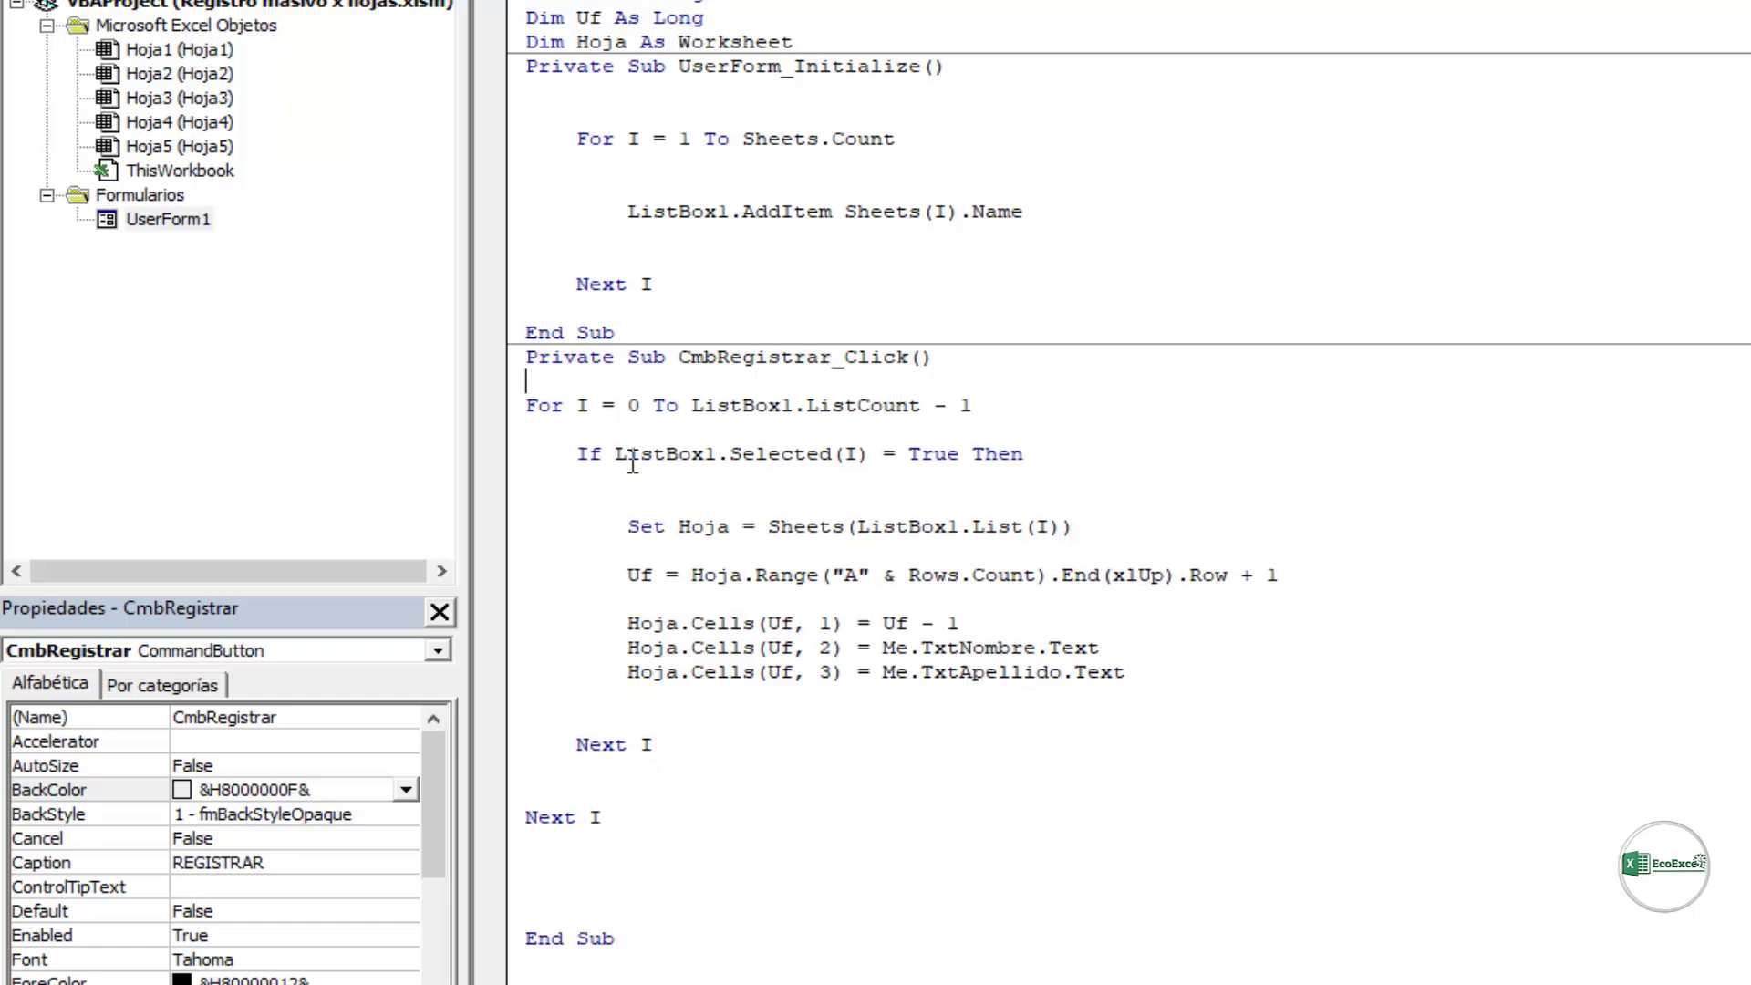
pyautogui.press('Down')
pyautogui.press('Down')
pyautogui.press('Down')
pyautogui.press('Delete')
pyautogui.press('Down')
pyautogui.press('Down')
pyautogui.press('Down')
pyautogui.press('Delete')
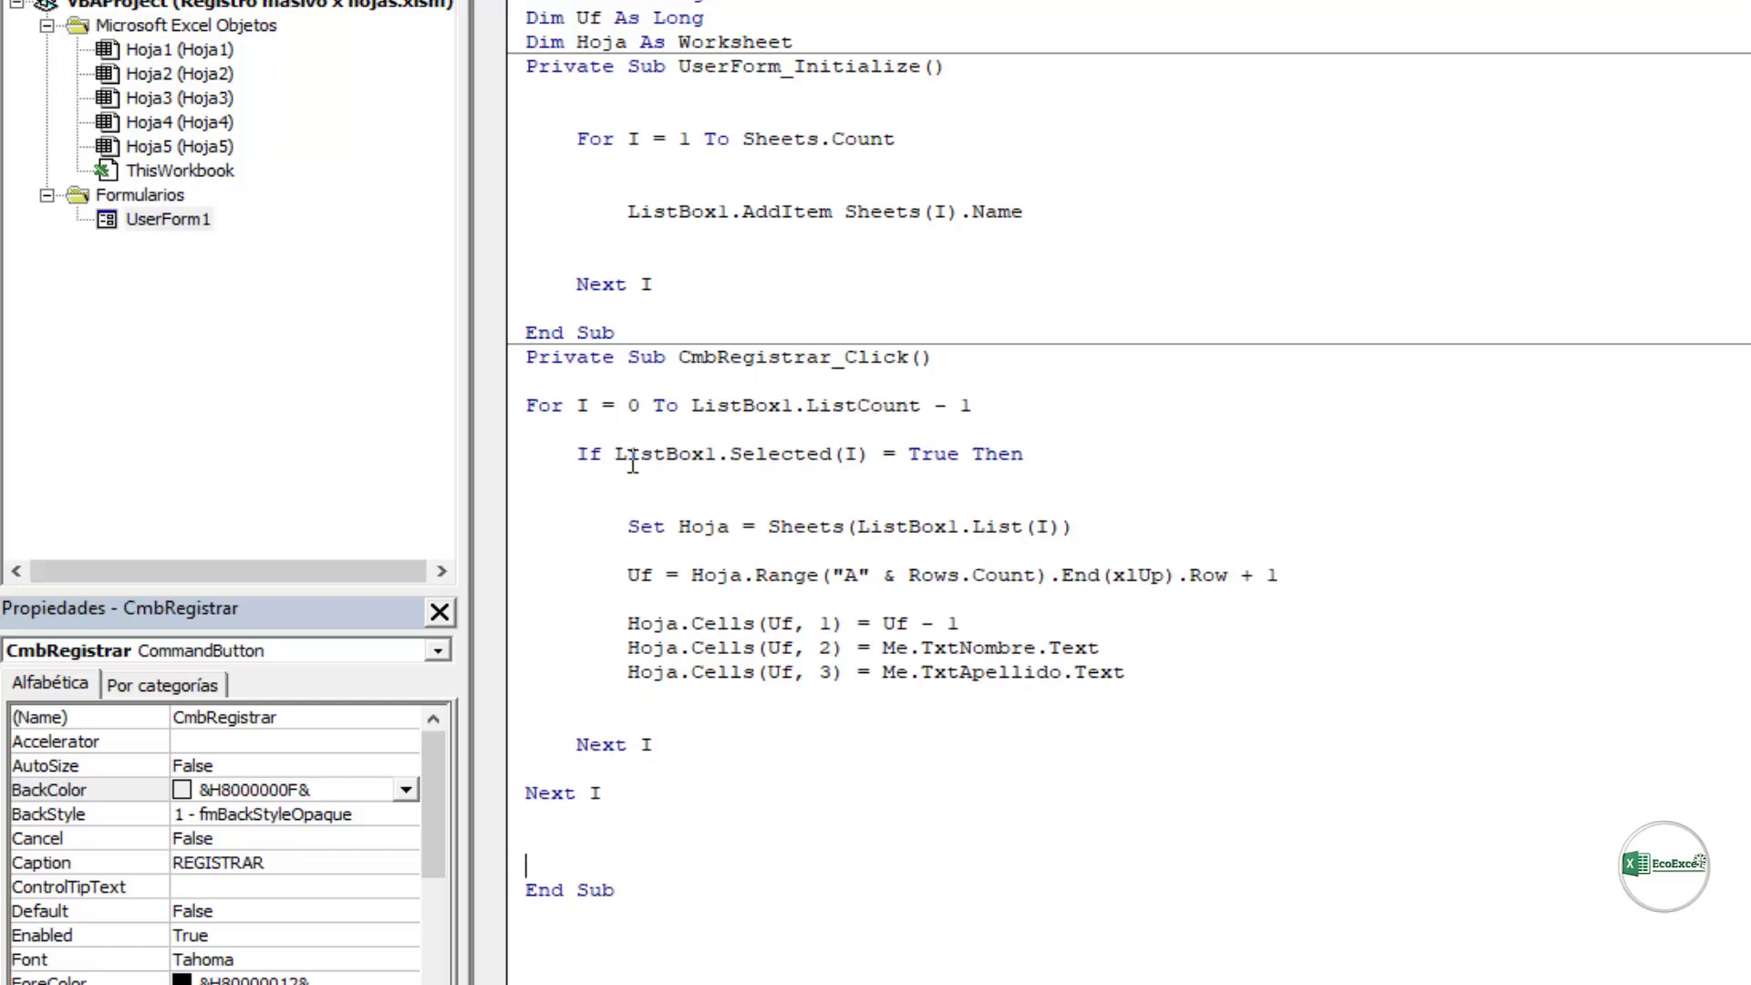
pyautogui.press('BackSpace')
pyautogui.press('Delete')
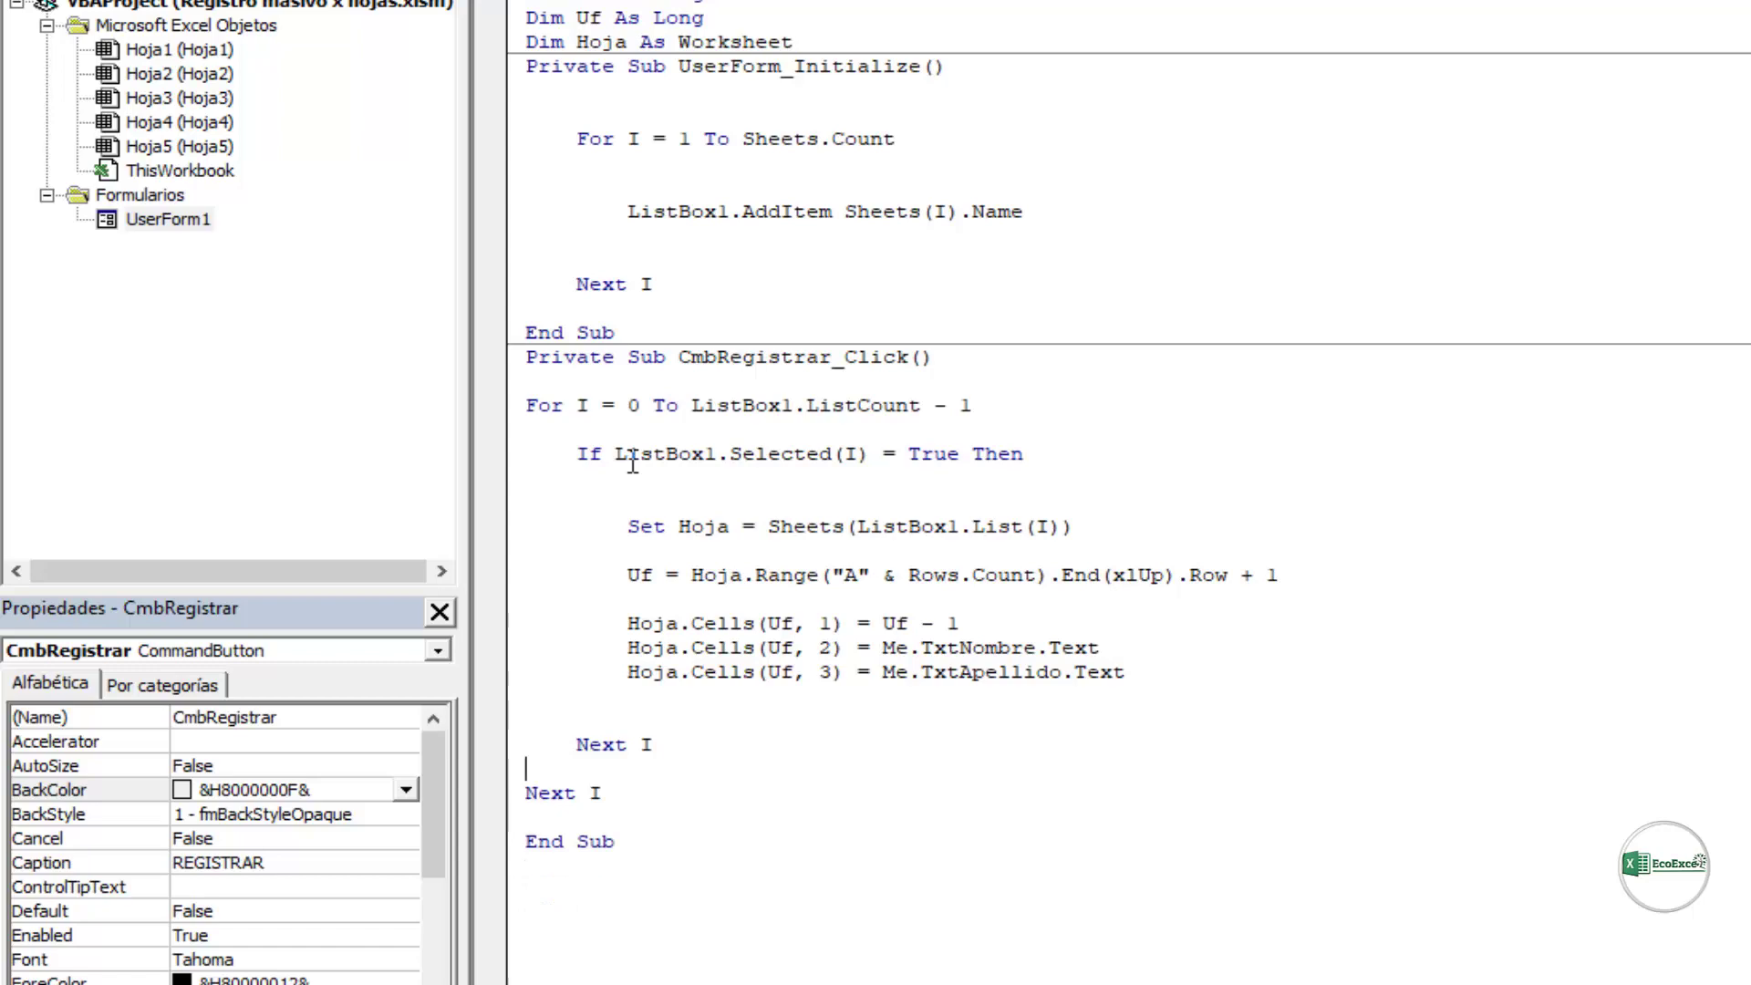
pyautogui.press('Up')
pyautogui.press('Up')
pyautogui.press('BackSpace')
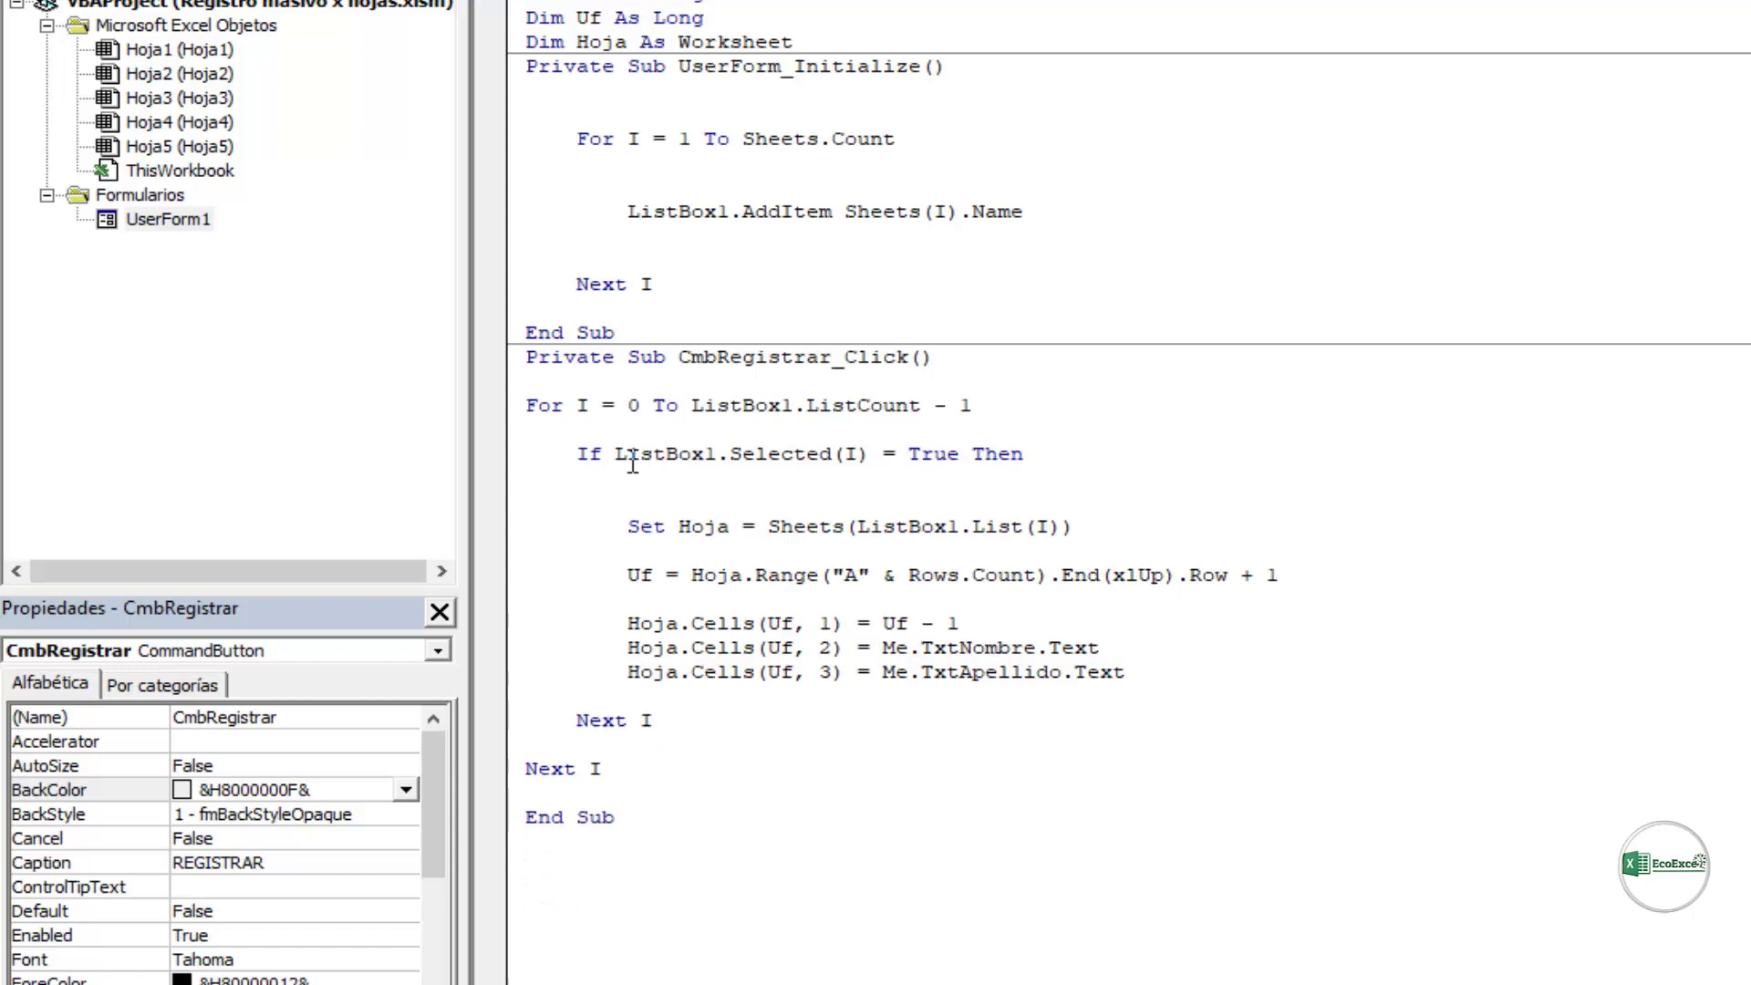
pyautogui.press('Up')
pyautogui.press('Up')
pyautogui.press('Up')
pyautogui.press('Up')
pyautogui.press('Up')
pyautogui.press('BackSpace')
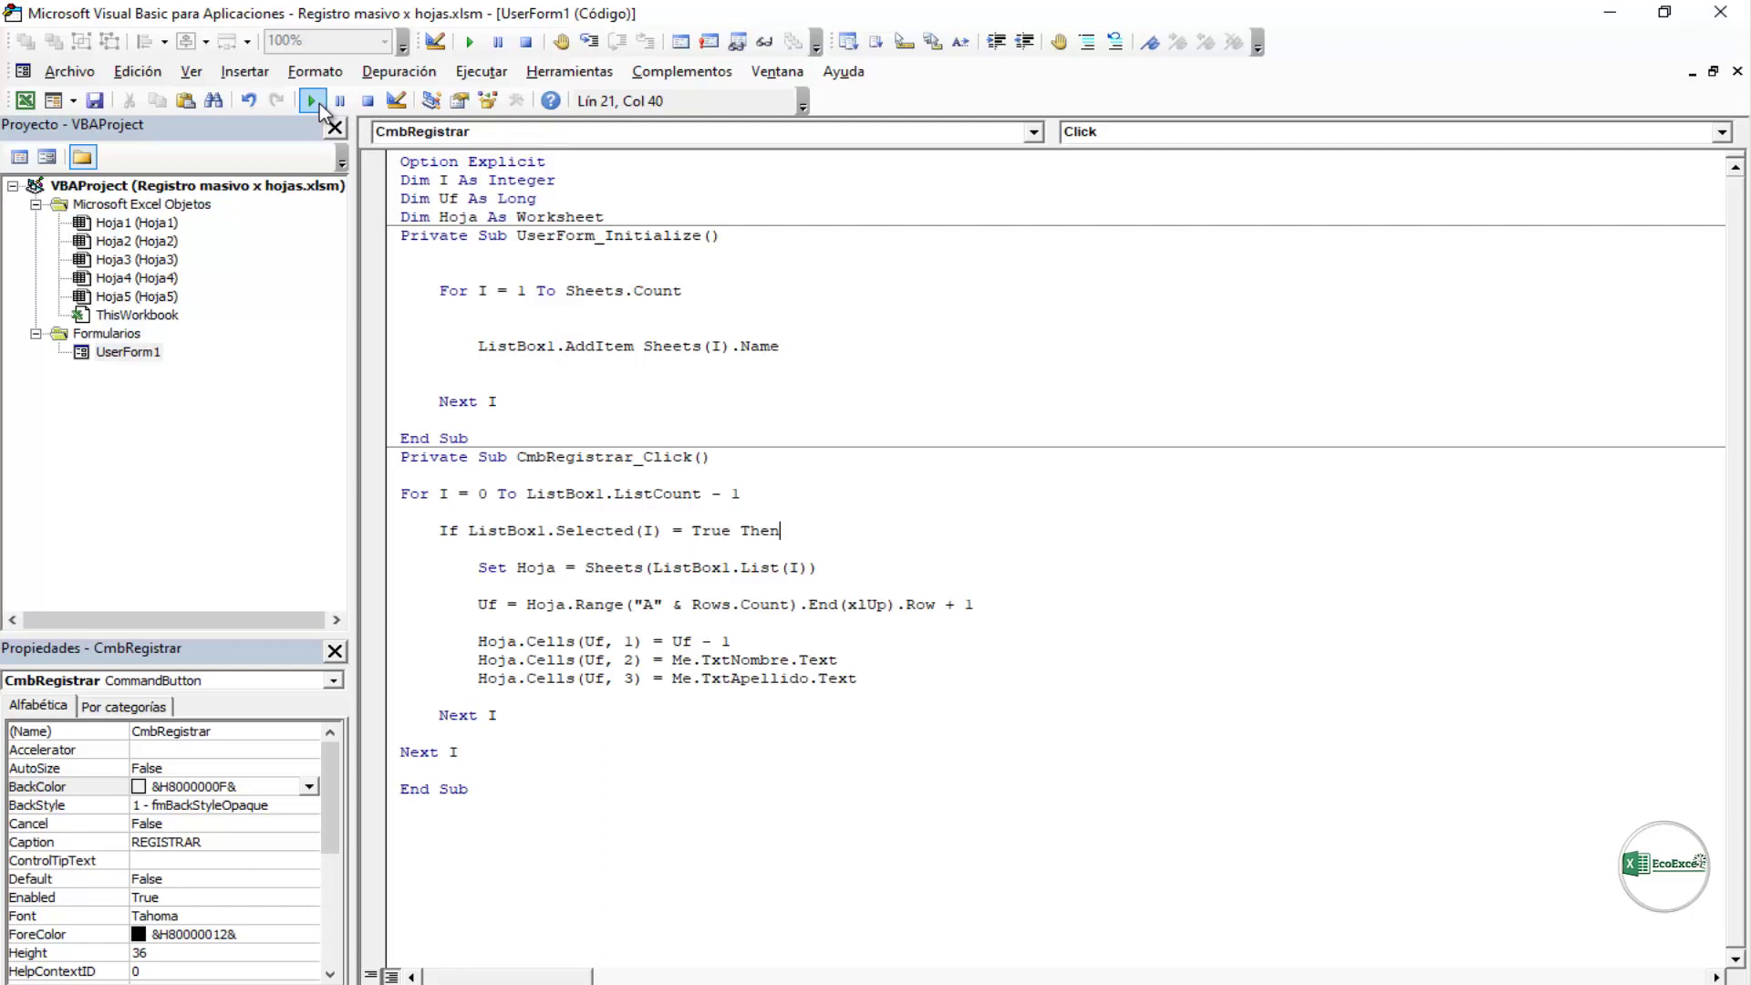
# Step: Run the EcoExcel form, pick Hoja1 in the sheet list and enter a person's name in NOMBRE
pyautogui.click(318, 102)
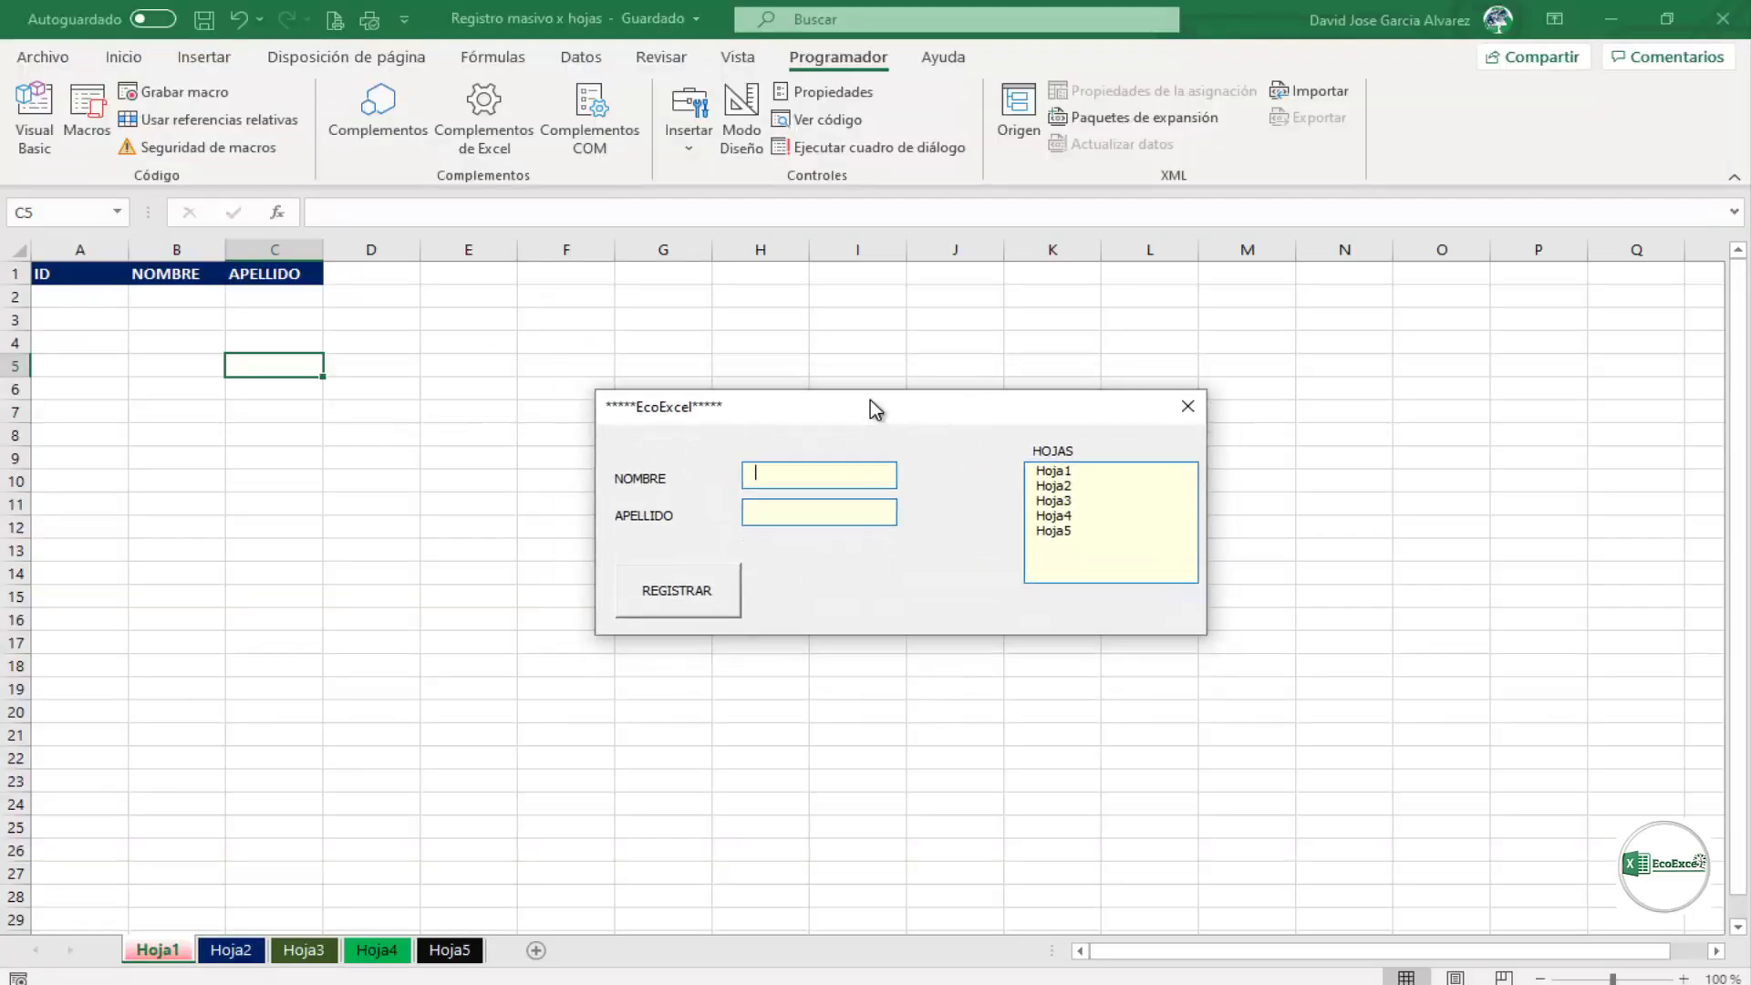
pyautogui.moveTo(845, 392); pyautogui.dragTo(845, 404)
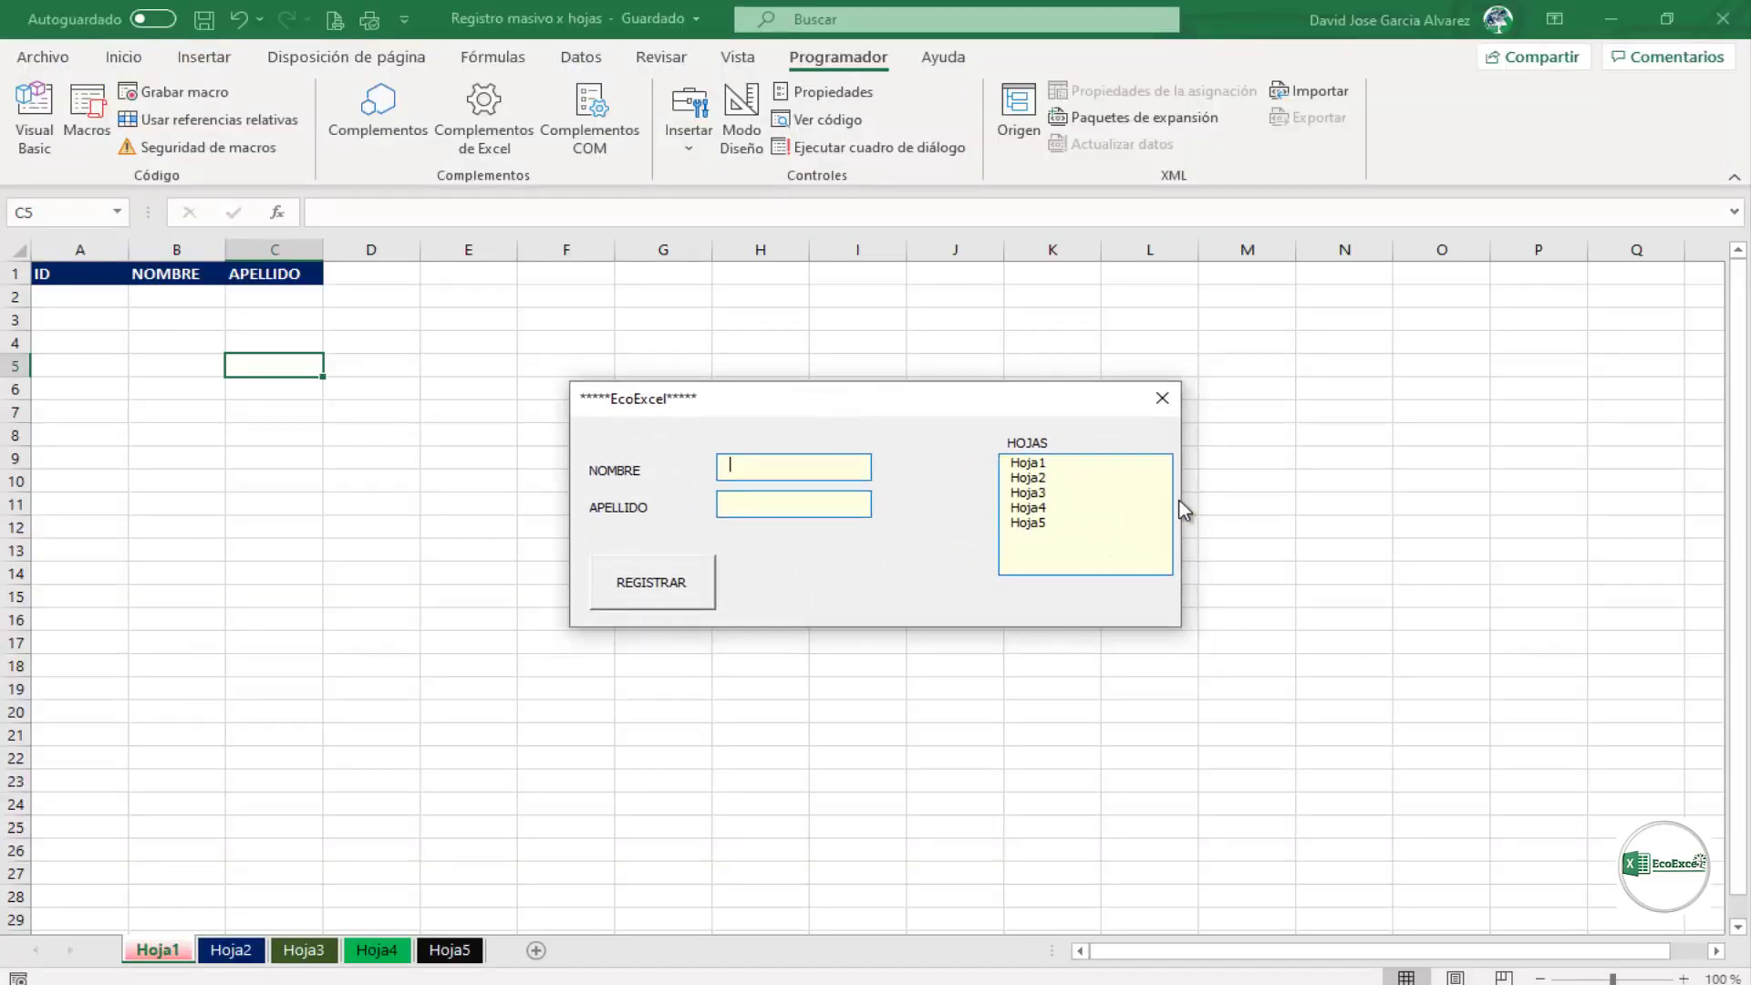
pyautogui.click(1056, 465)
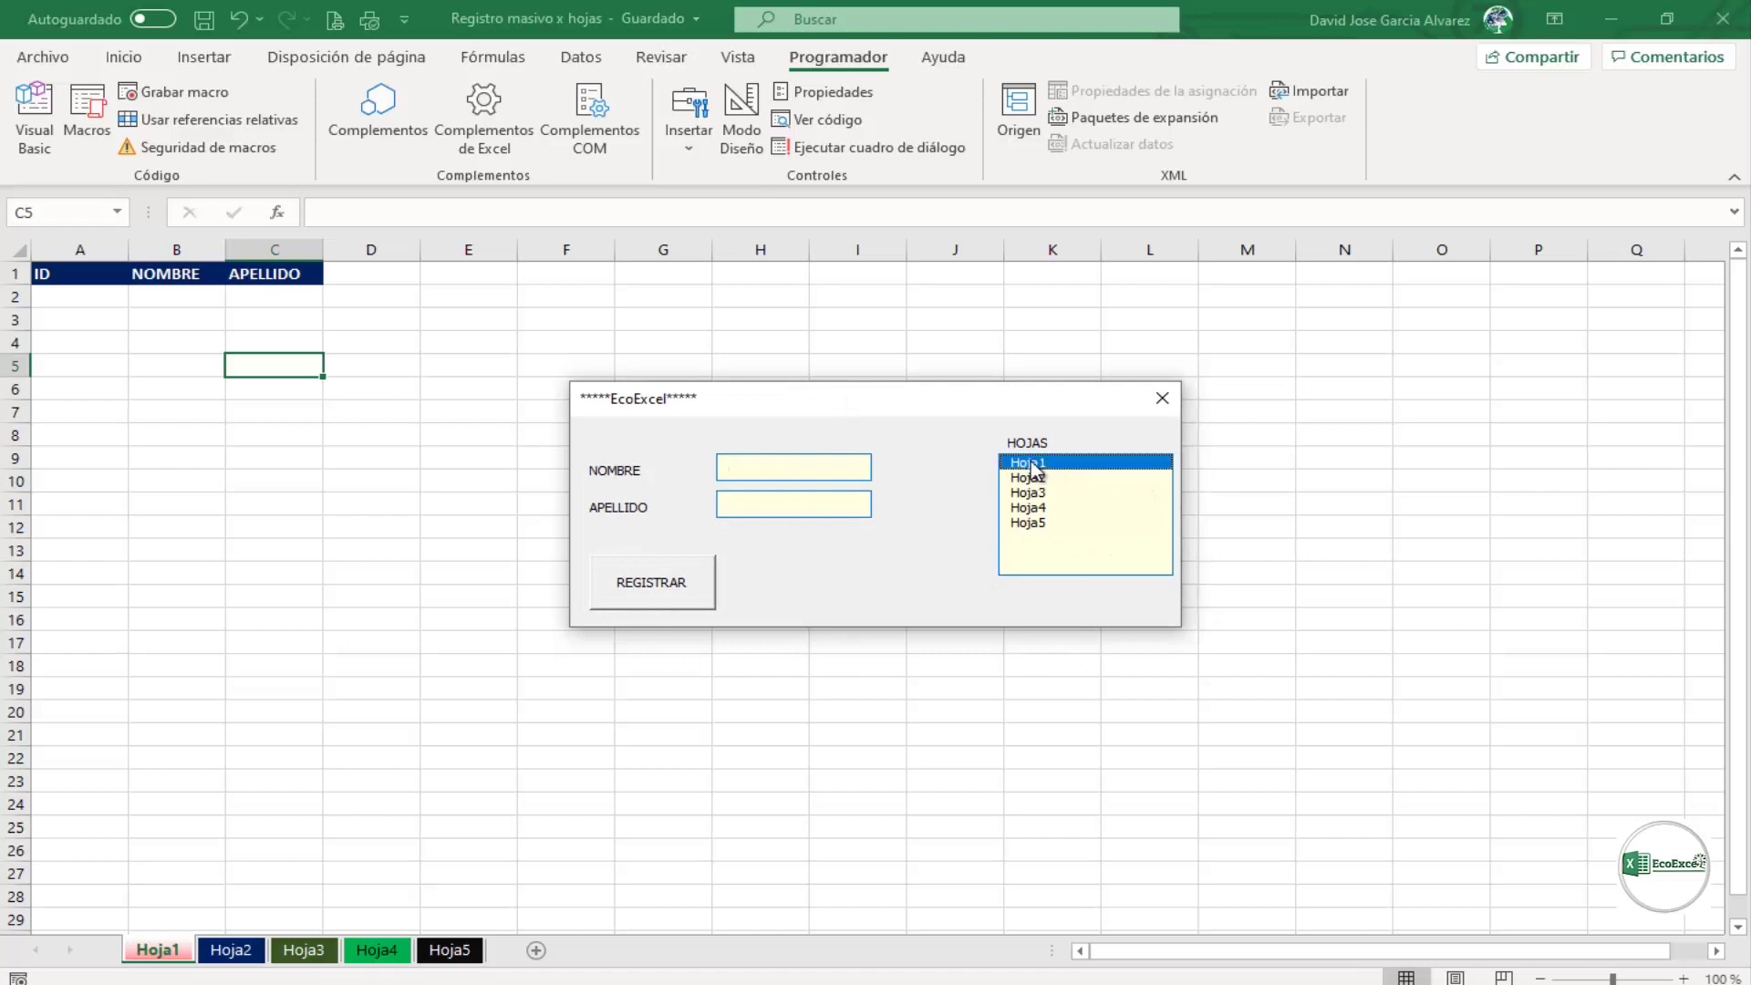
pyautogui.click(817, 468)
pyautogui.write('da')
pyautogui.press('BackSpace')
pyautogui.write('david')
pyautogui.write('garcia')
# Step: After the 'Next sin For' error on REGISTRAR, change the inner Next I to End If and reset
pyautogui.click(650, 588)
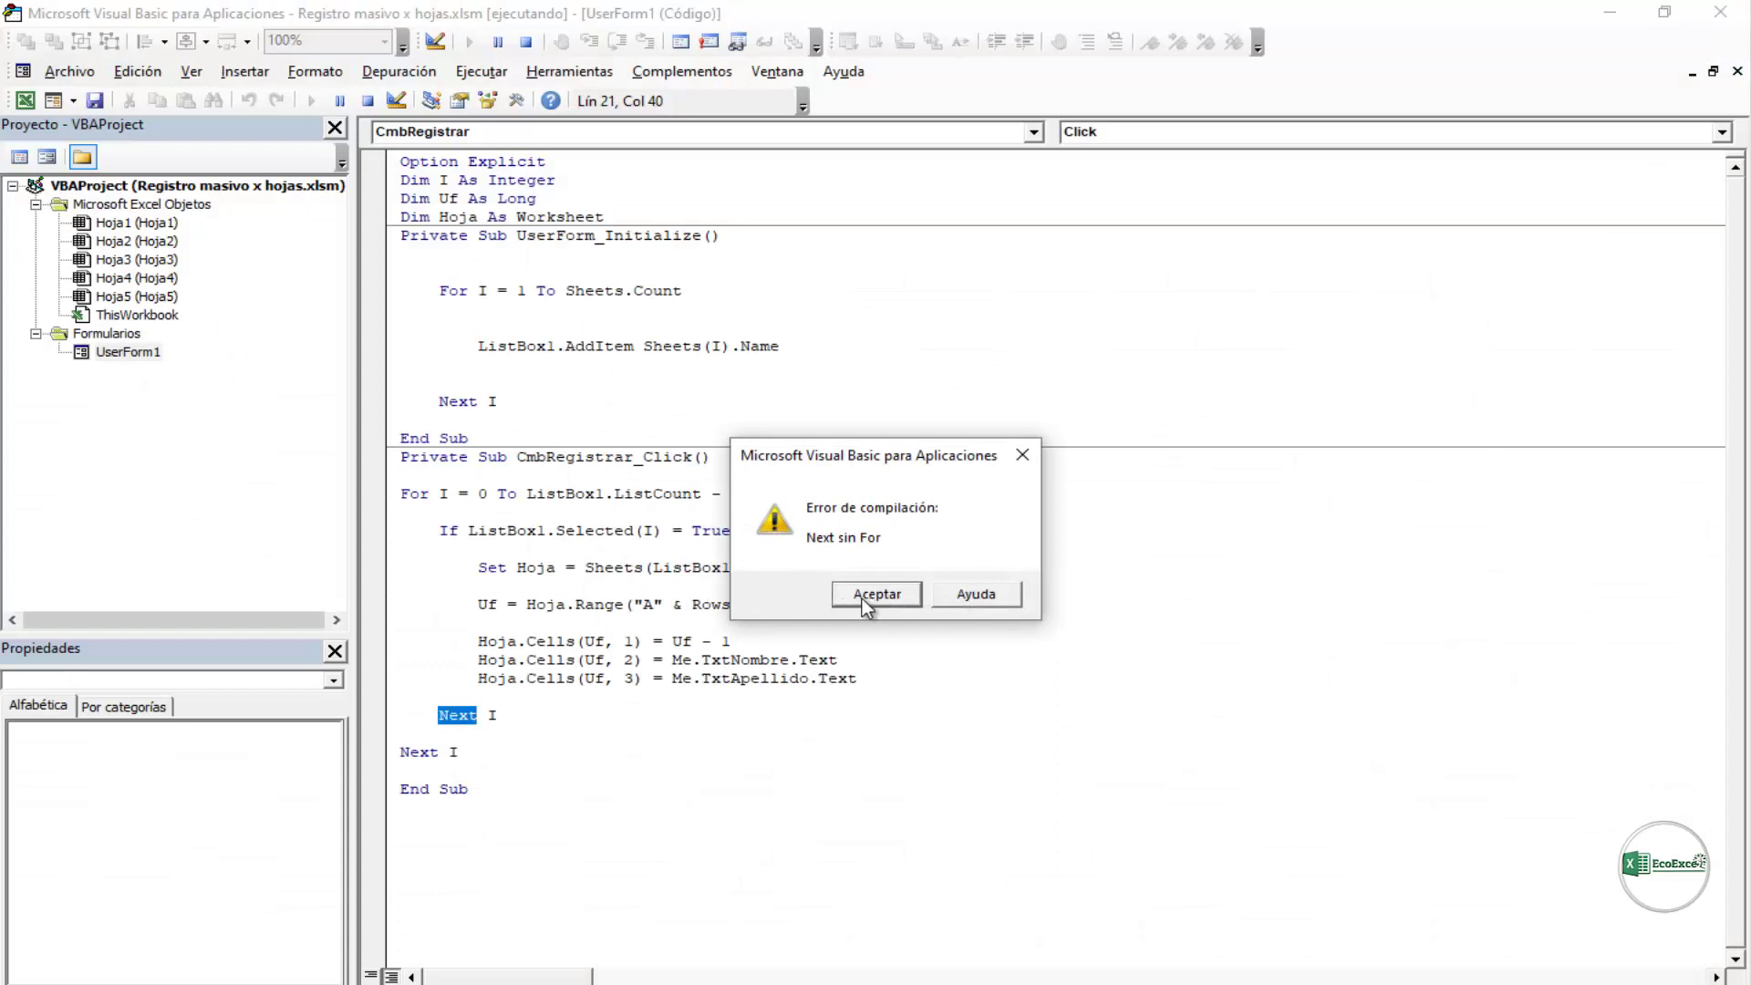
pyautogui.click(864, 596)
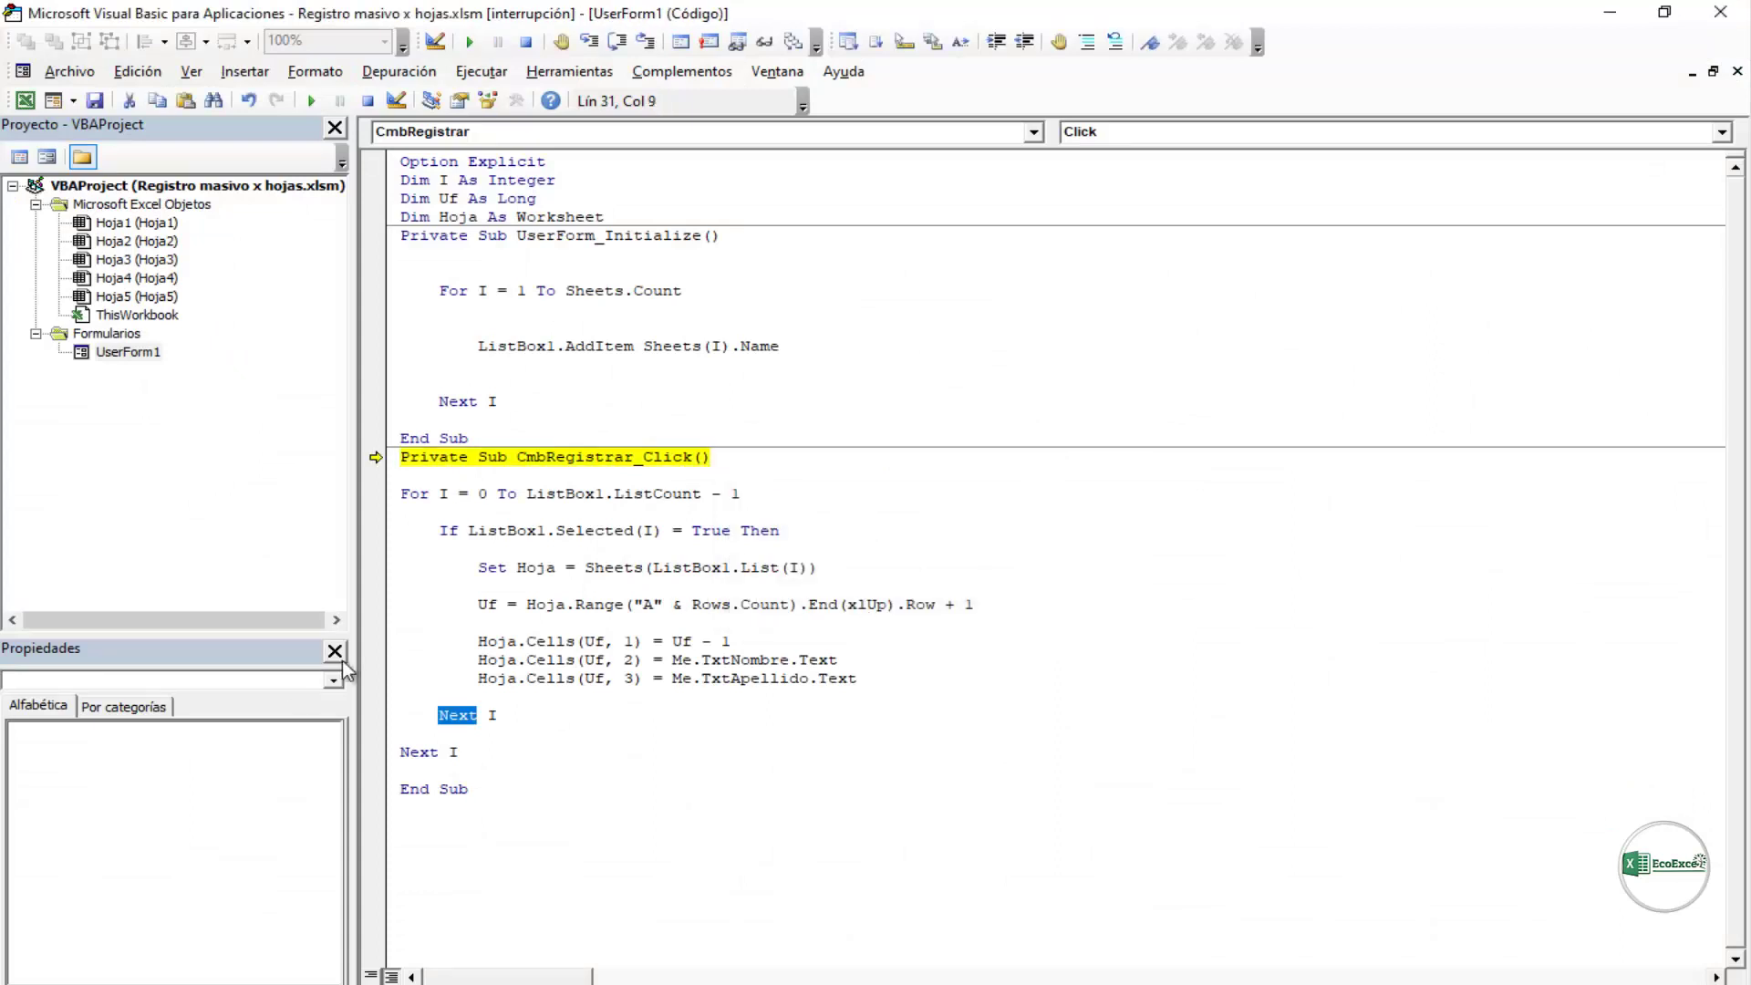
pyautogui.click(505, 706)
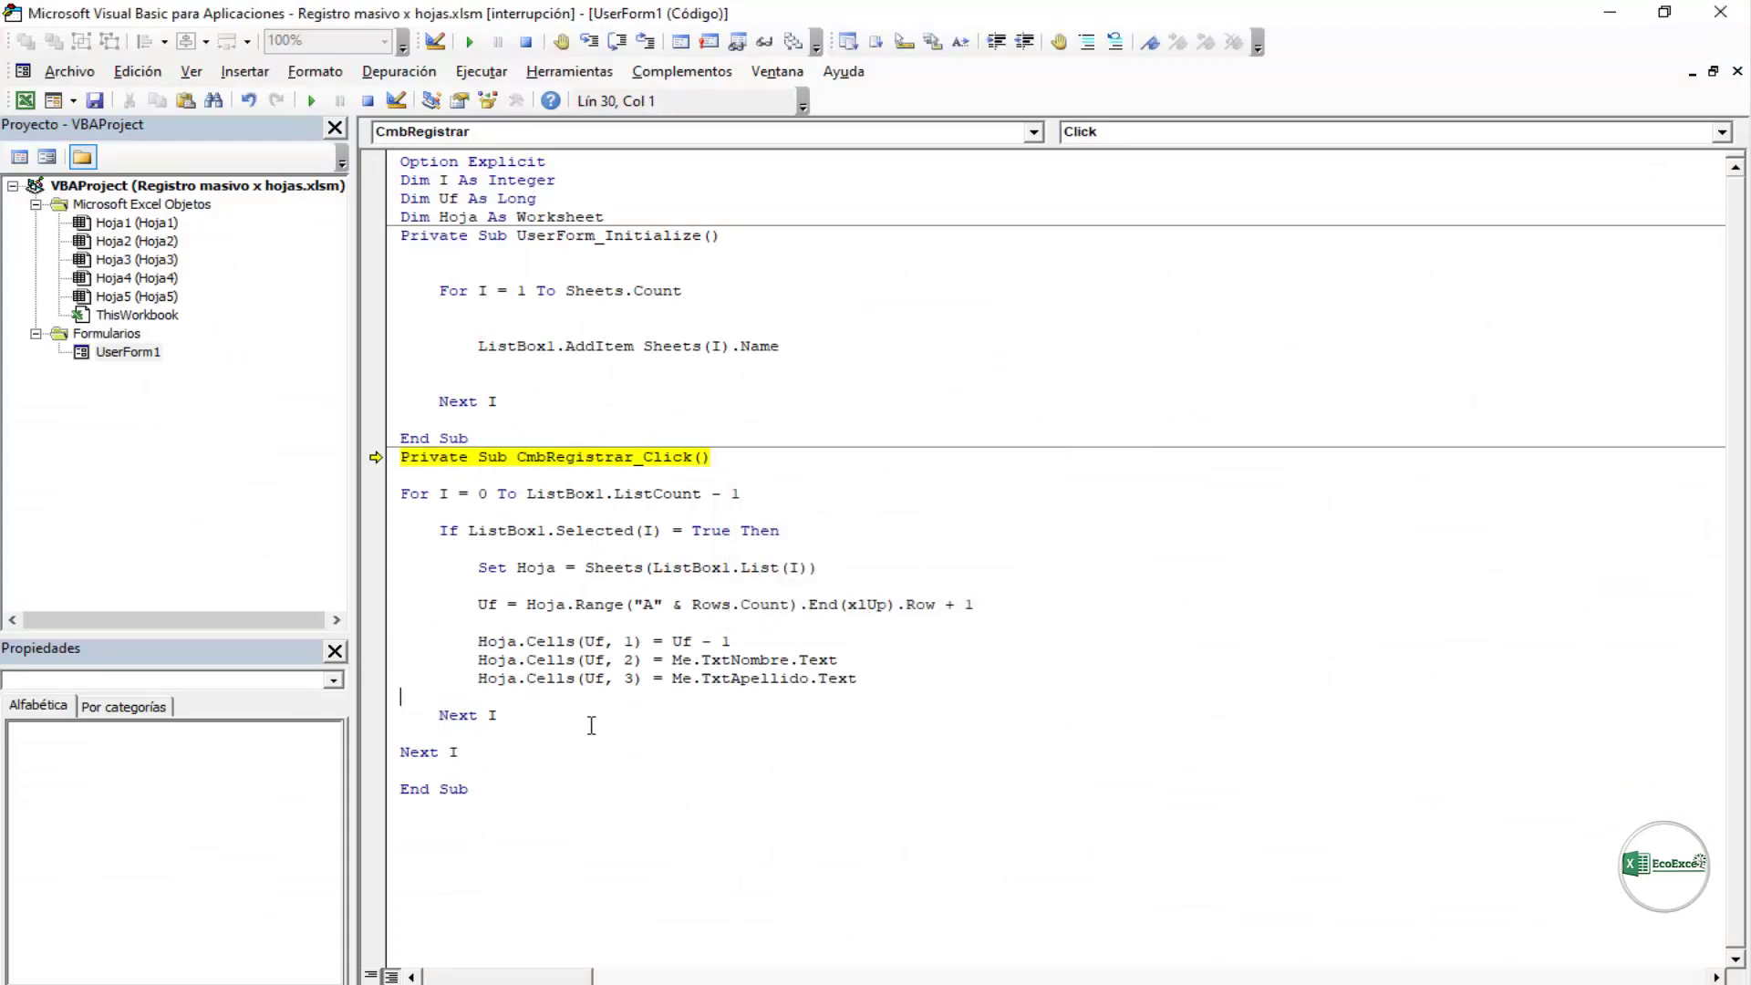
pyautogui.doubleClick(494, 715)
pyautogui.press('BackSpace')
pyautogui.press('BackSpace')
pyautogui.press('BackSpace')
pyautogui.press('BackSpace')
pyautogui.press('BackSpace')
pyautogui.write('end ')
pyautogui.write('if')
pyautogui.press('Down')
pyautogui.click(368, 101)
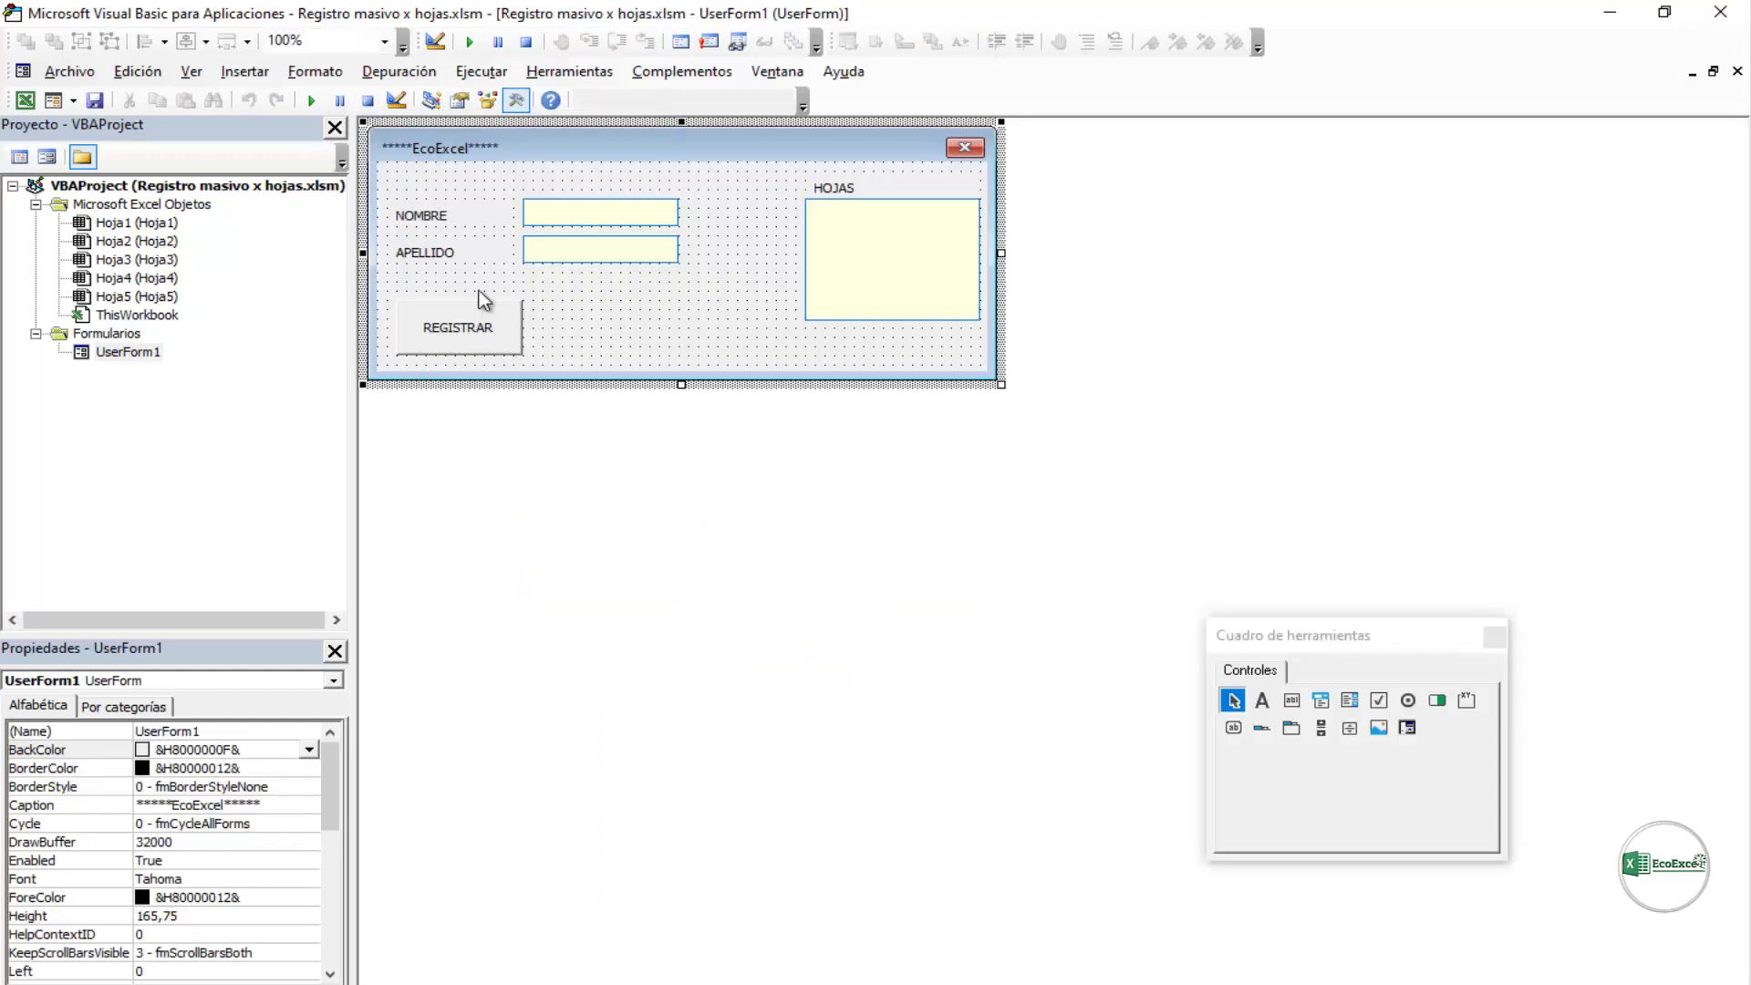
pyautogui.click(310, 102)
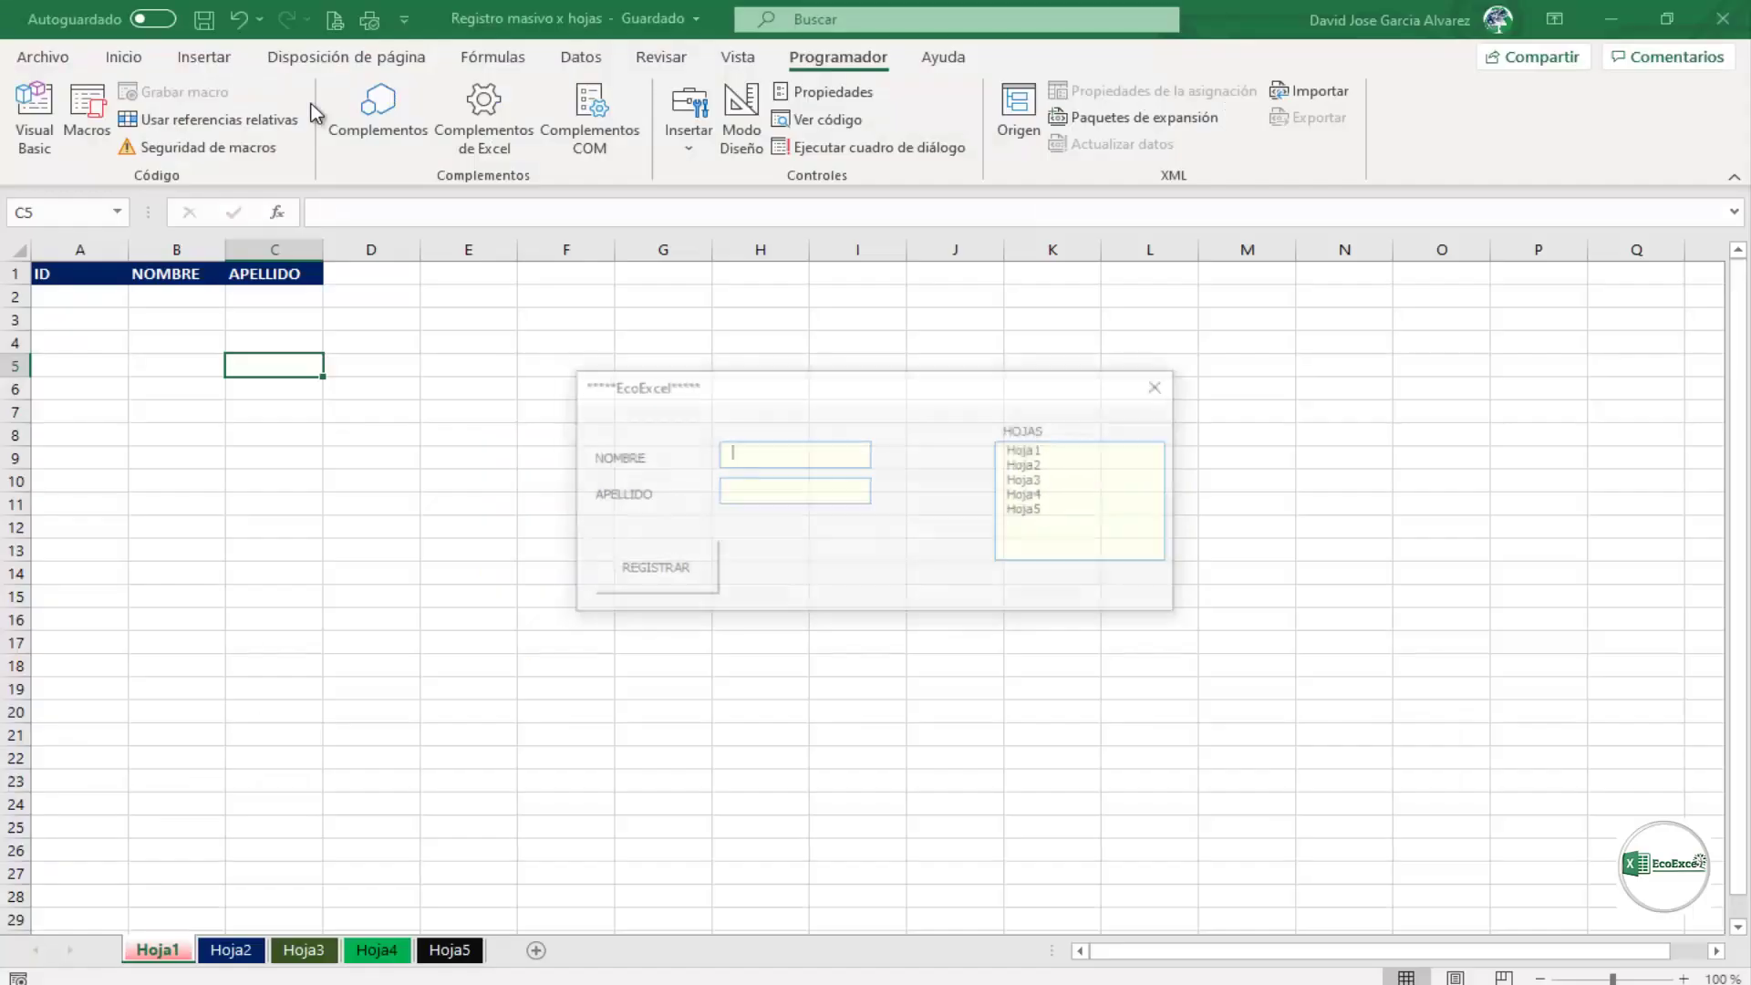
pyautogui.click(784, 452)
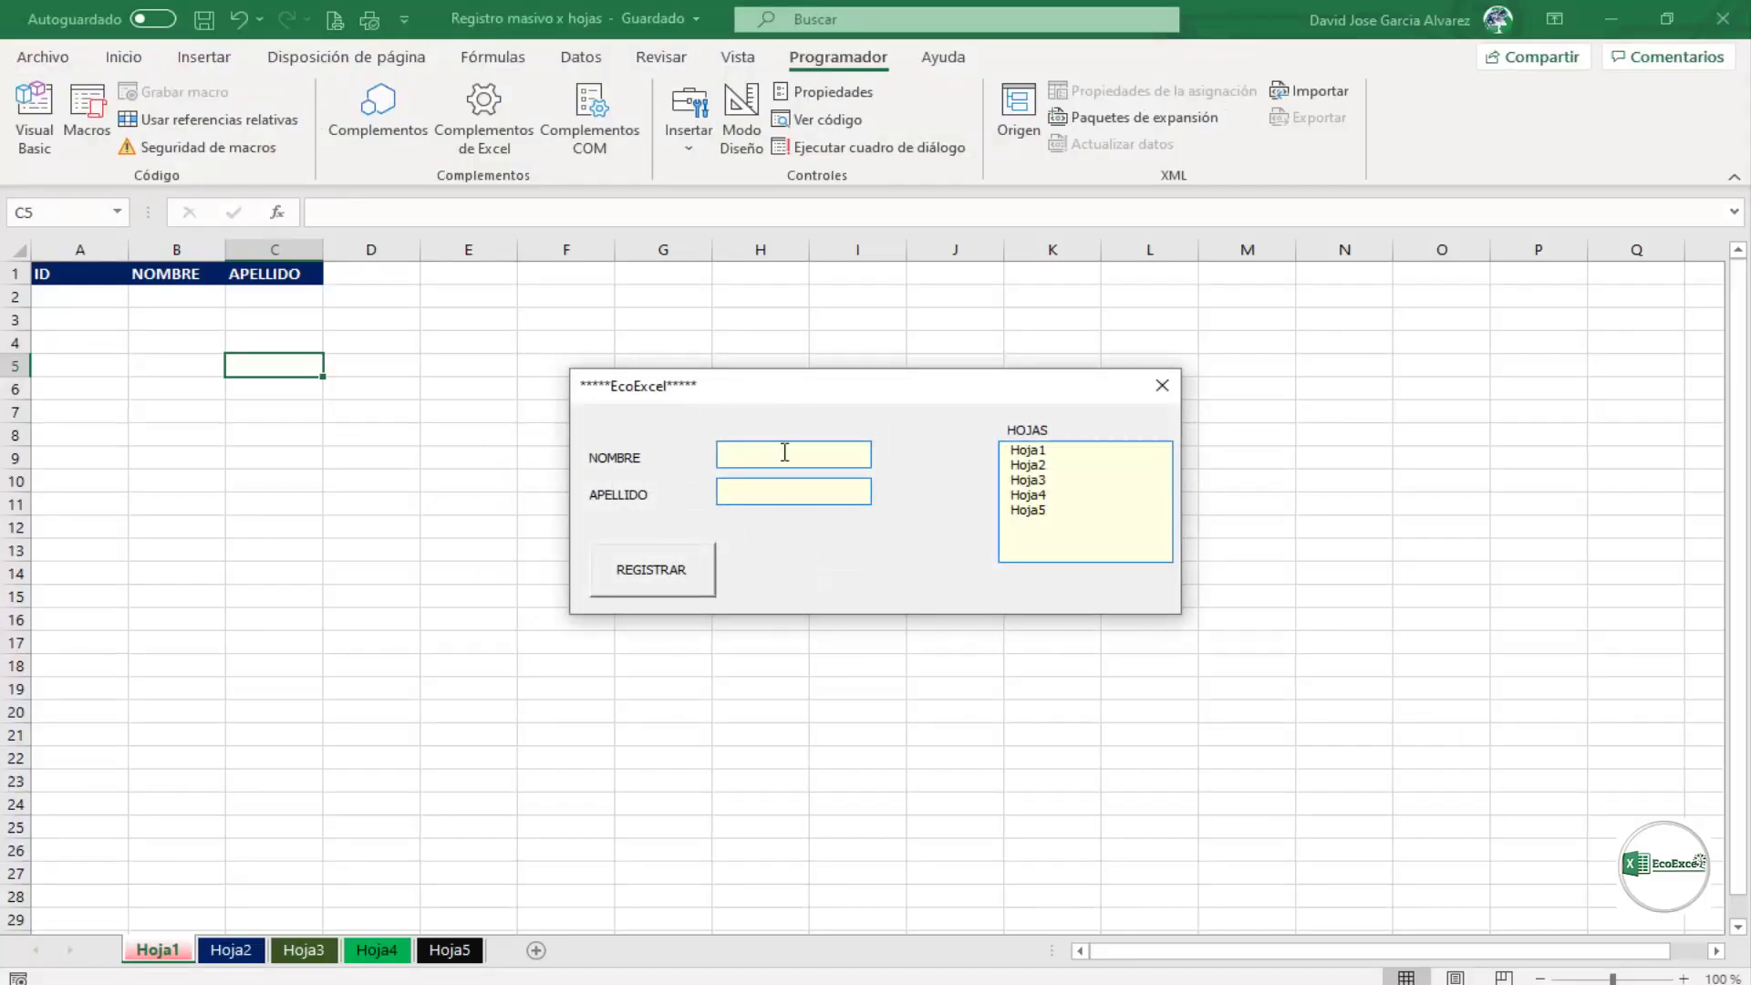
pyautogui.write('davi')
pyautogui.write('d')
pyautogui.press('Tab')
pyautogui.write('garci')
pyautogui.click(1076, 454)
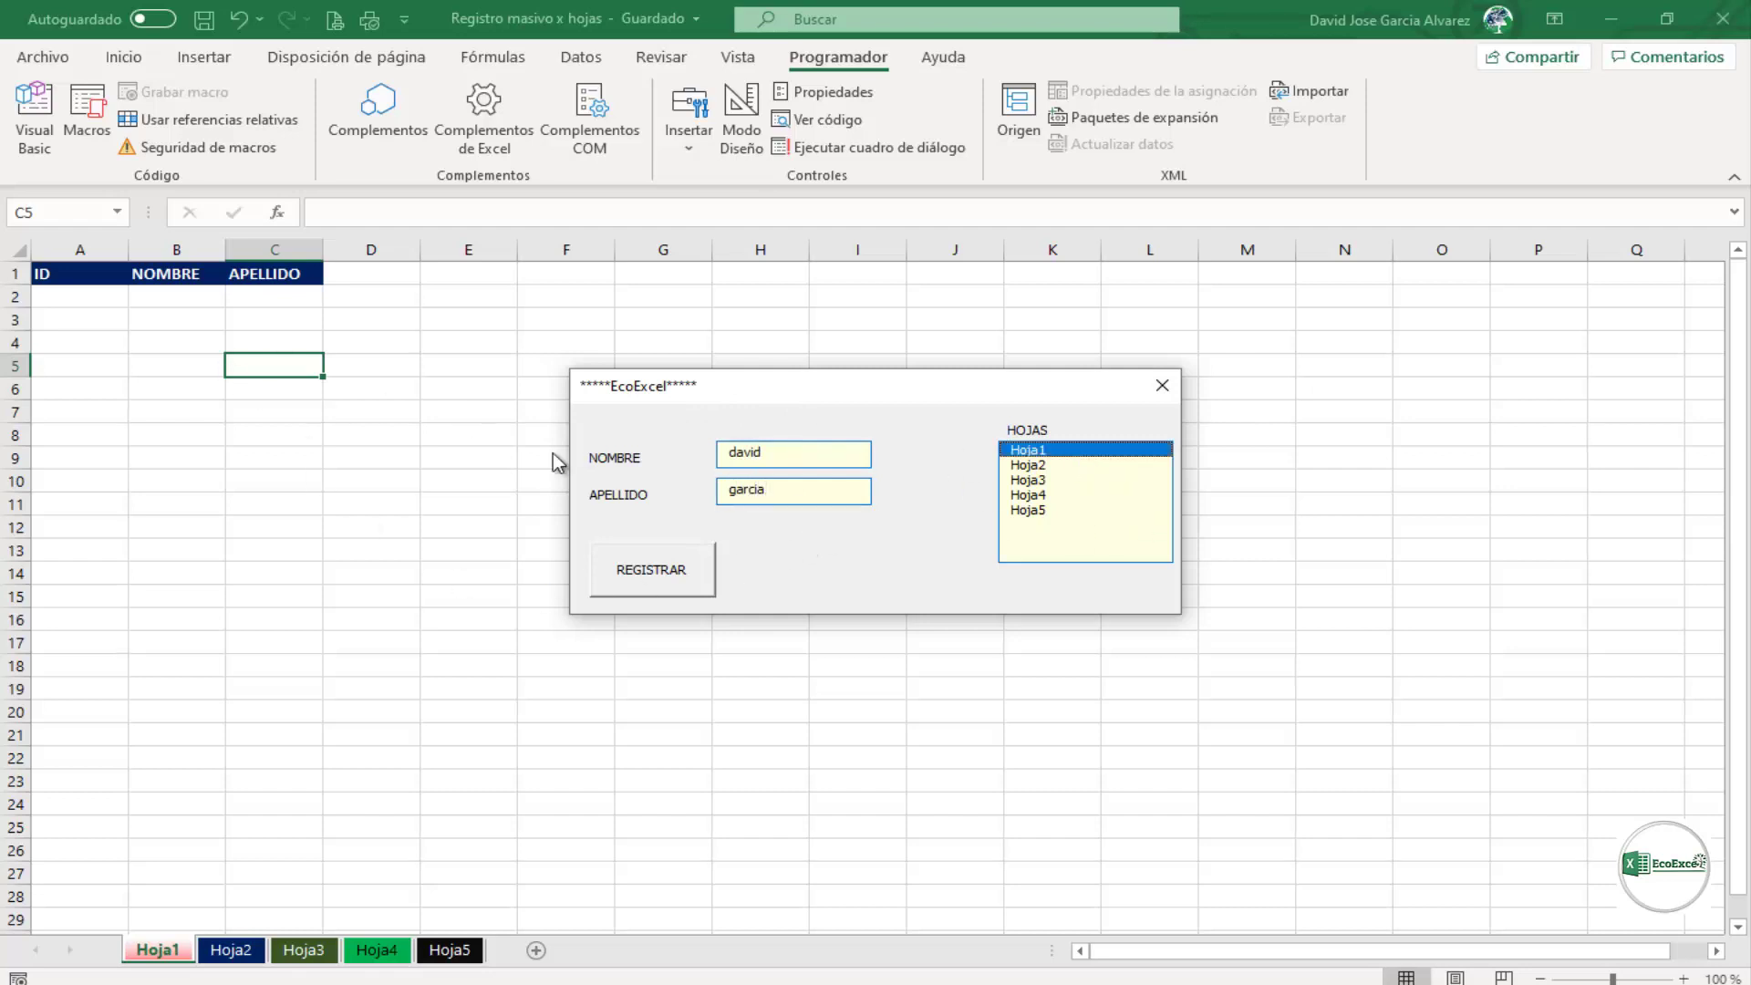
pyautogui.click(687, 562)
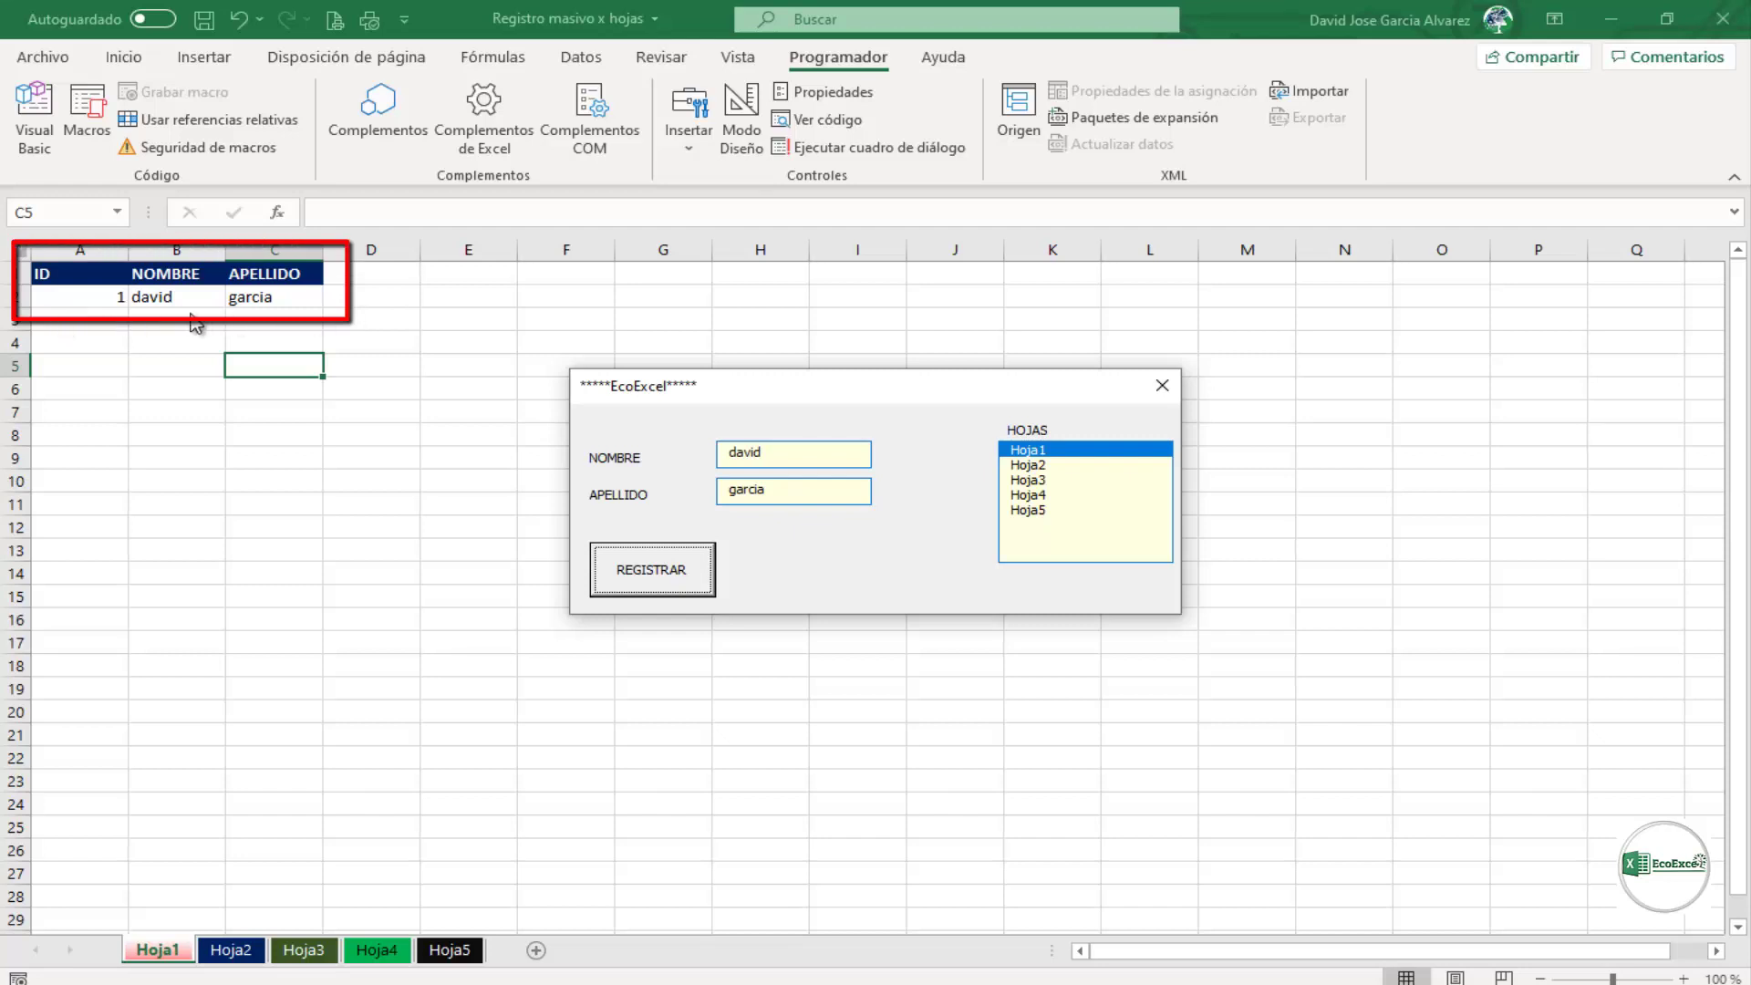
pyautogui.click(684, 562)
pyautogui.click(683, 562)
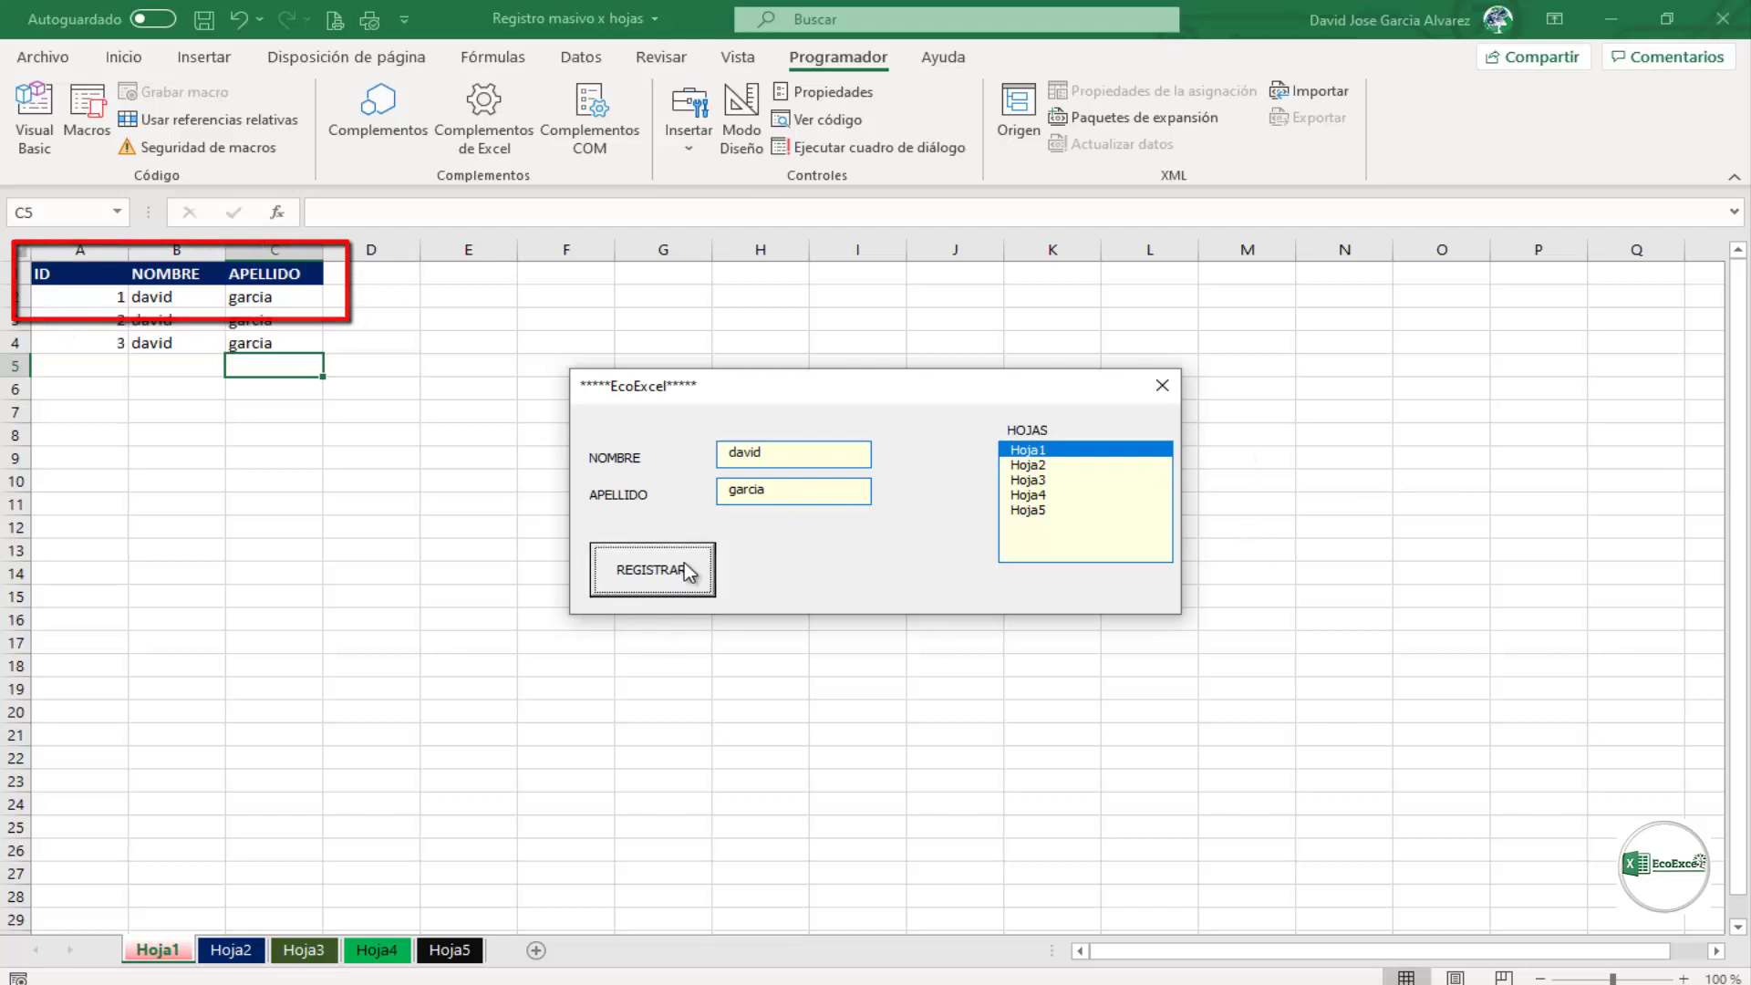
pyautogui.click(684, 571)
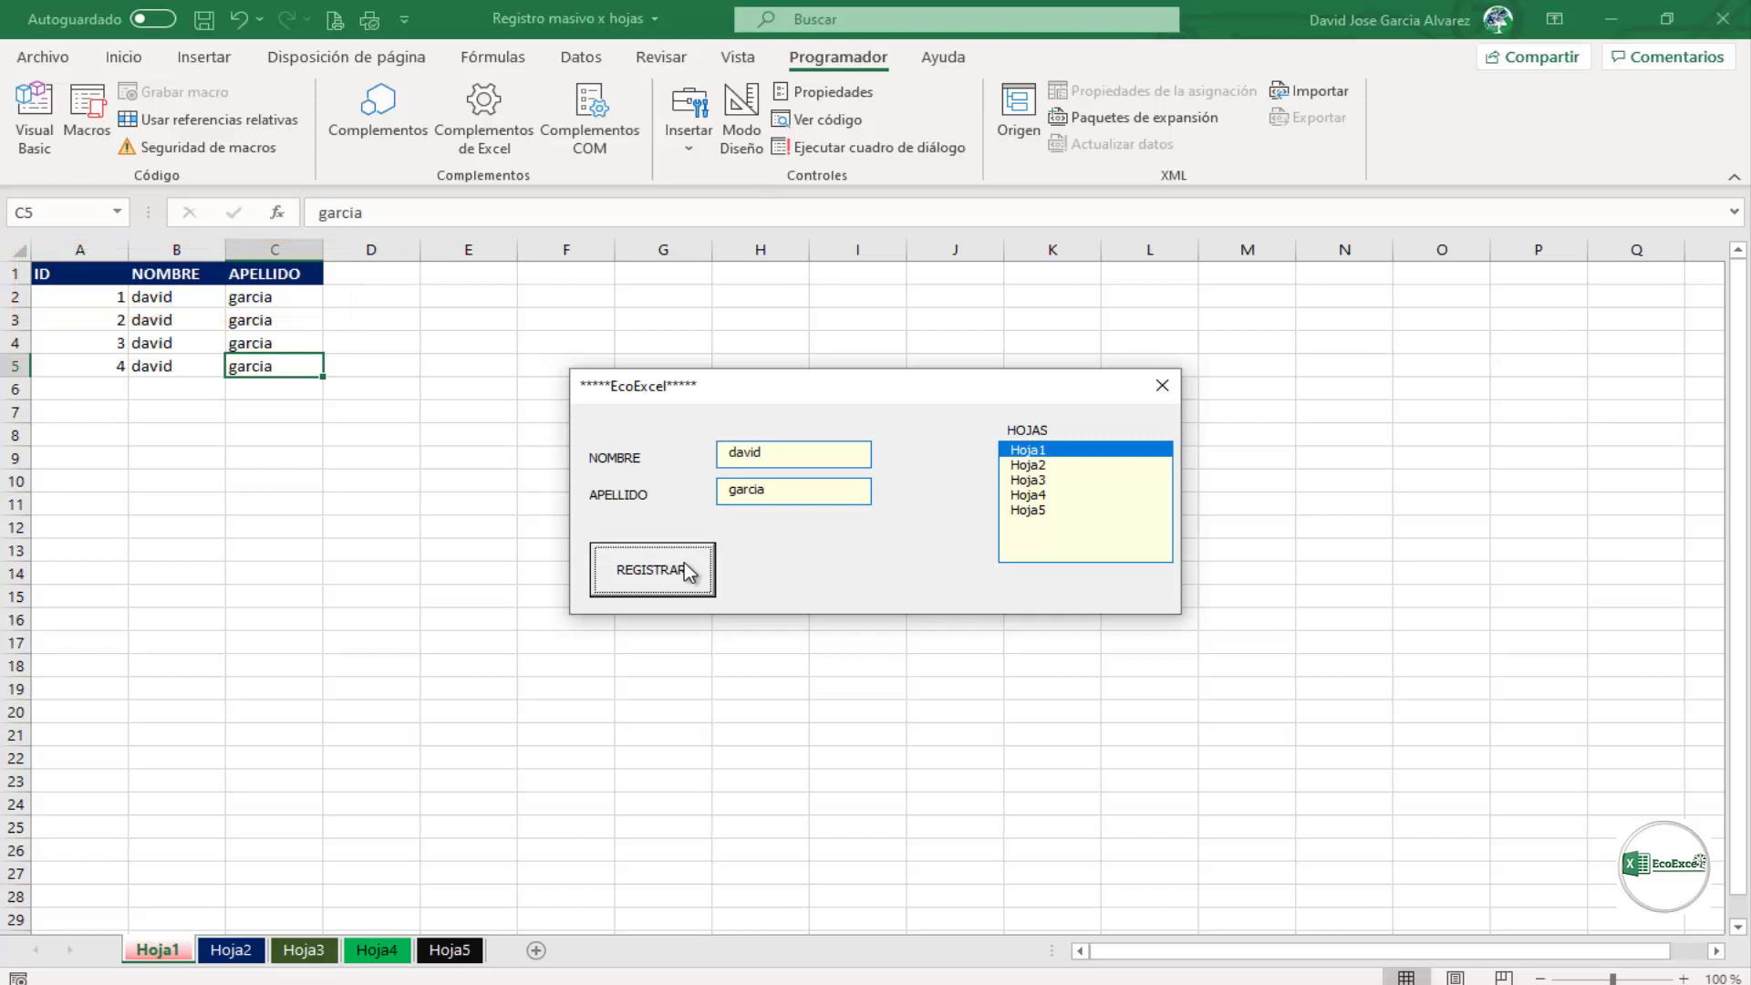
pyautogui.click(684, 563)
pyautogui.click(684, 563)
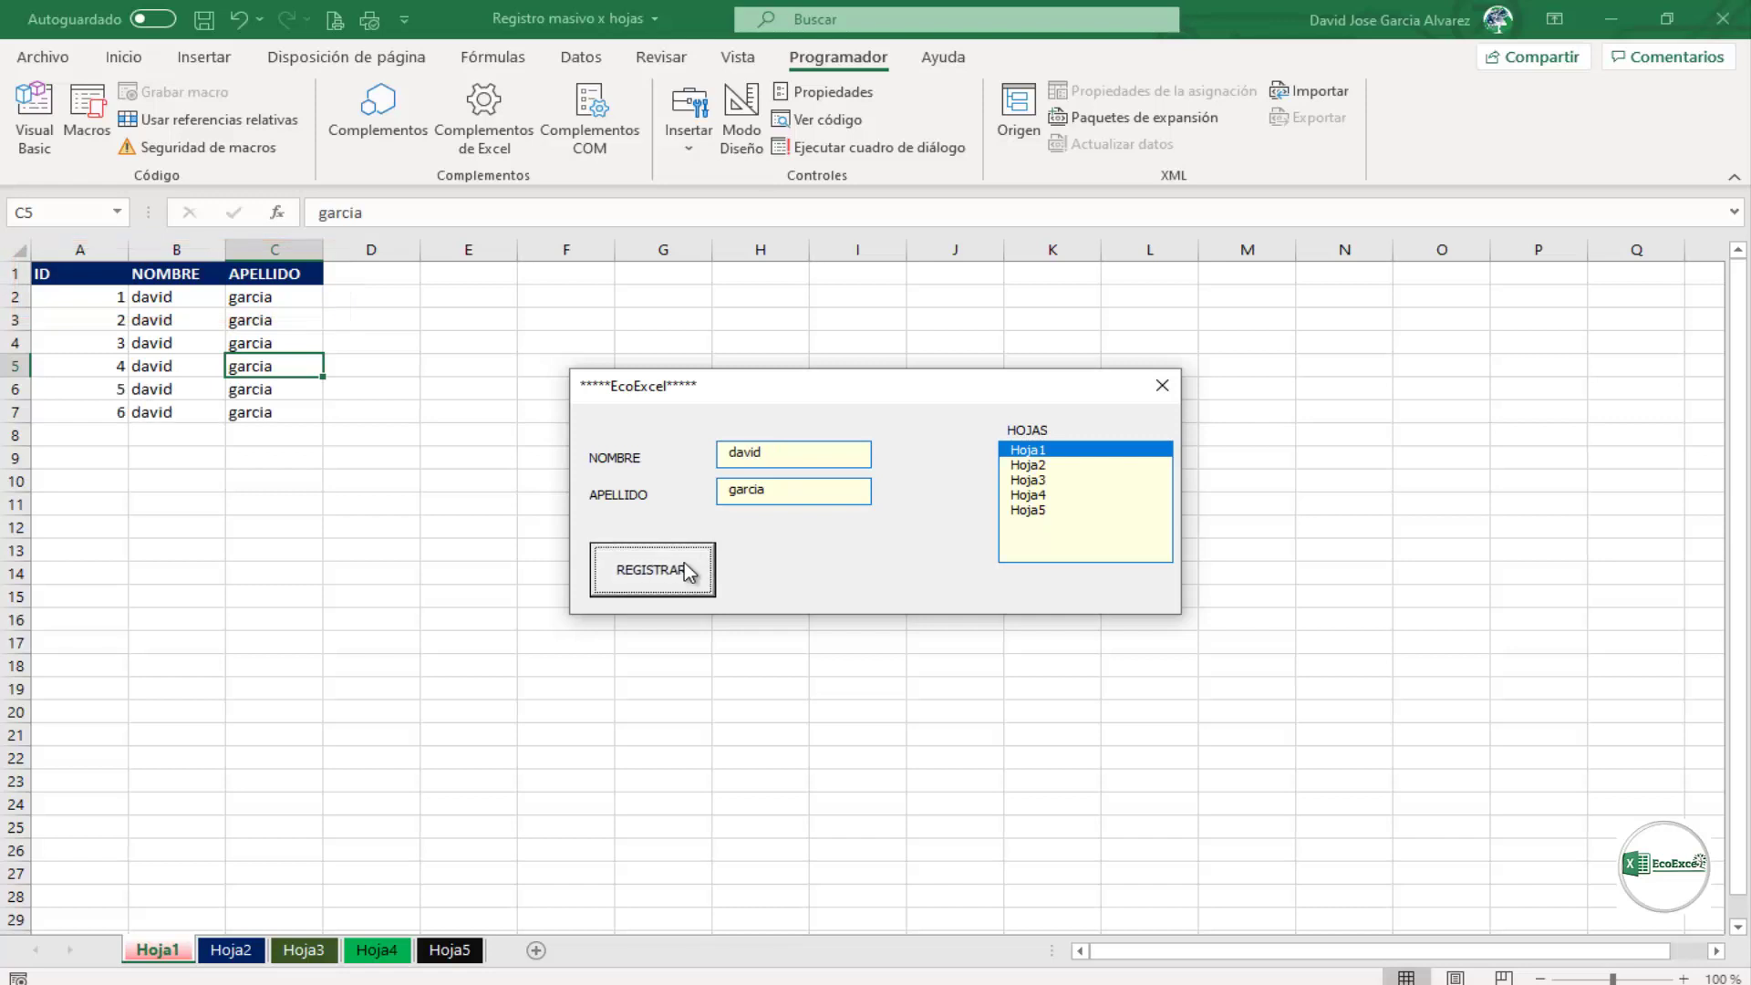
pyautogui.click(685, 571)
pyautogui.click(684, 563)
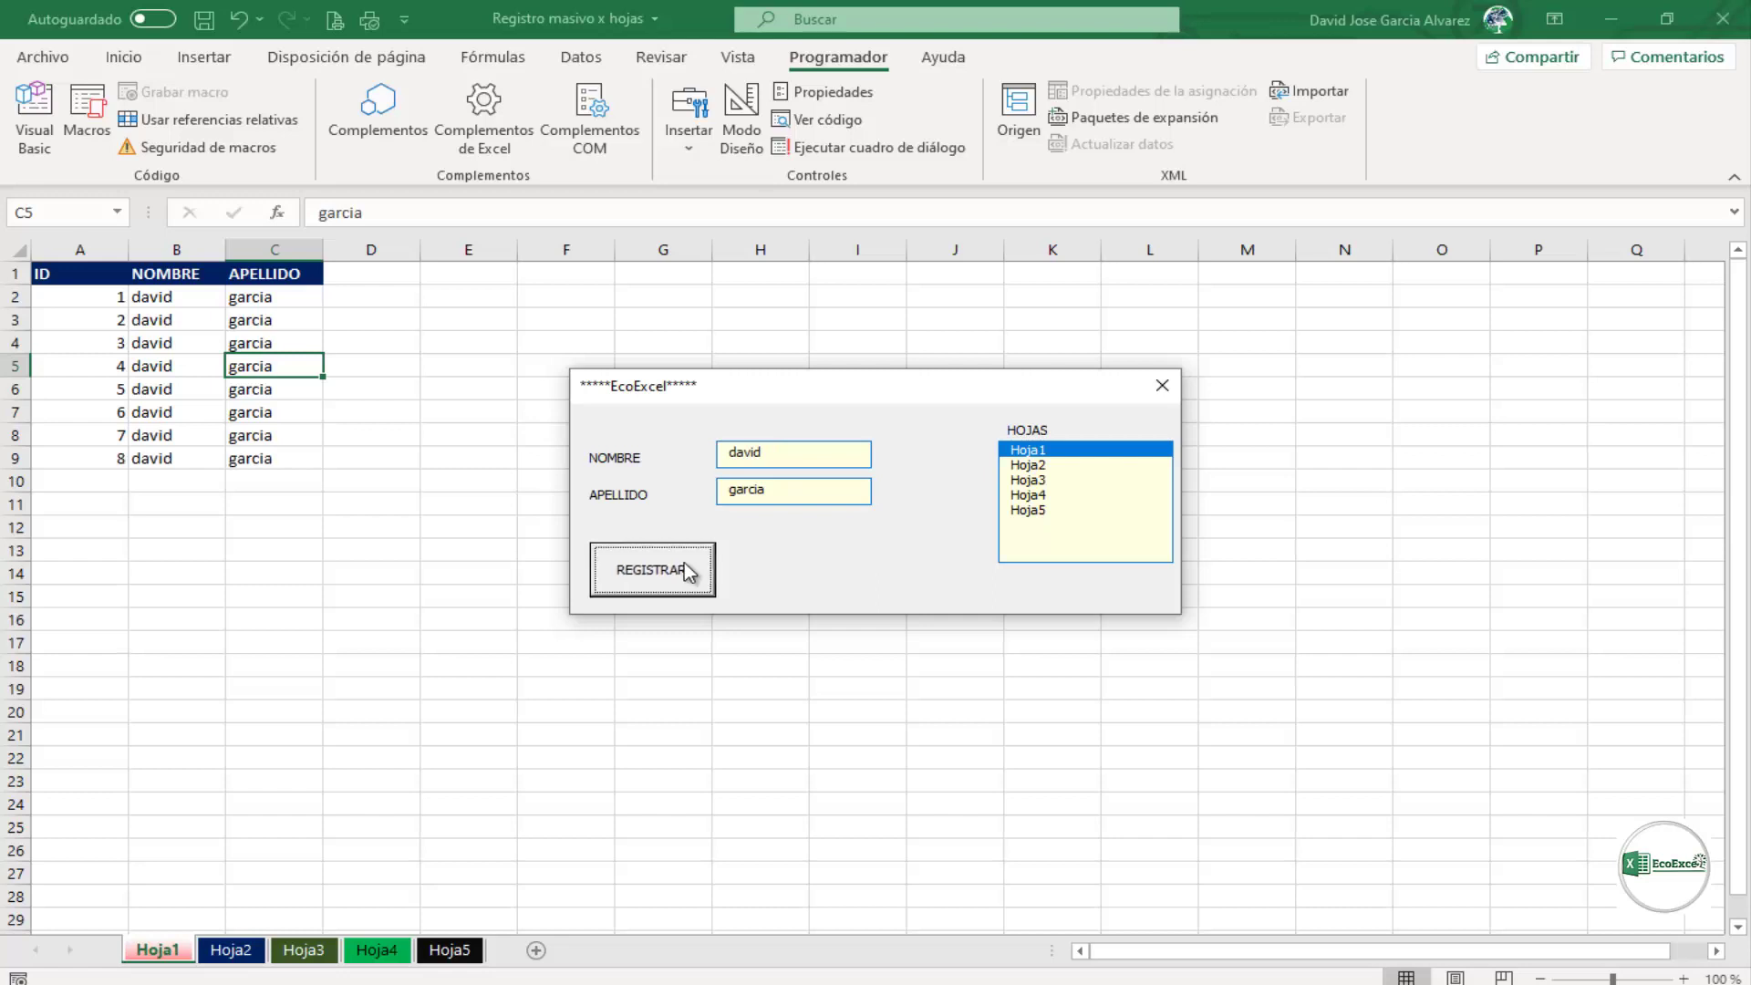
pyautogui.click(684, 564)
pyautogui.click(1049, 511)
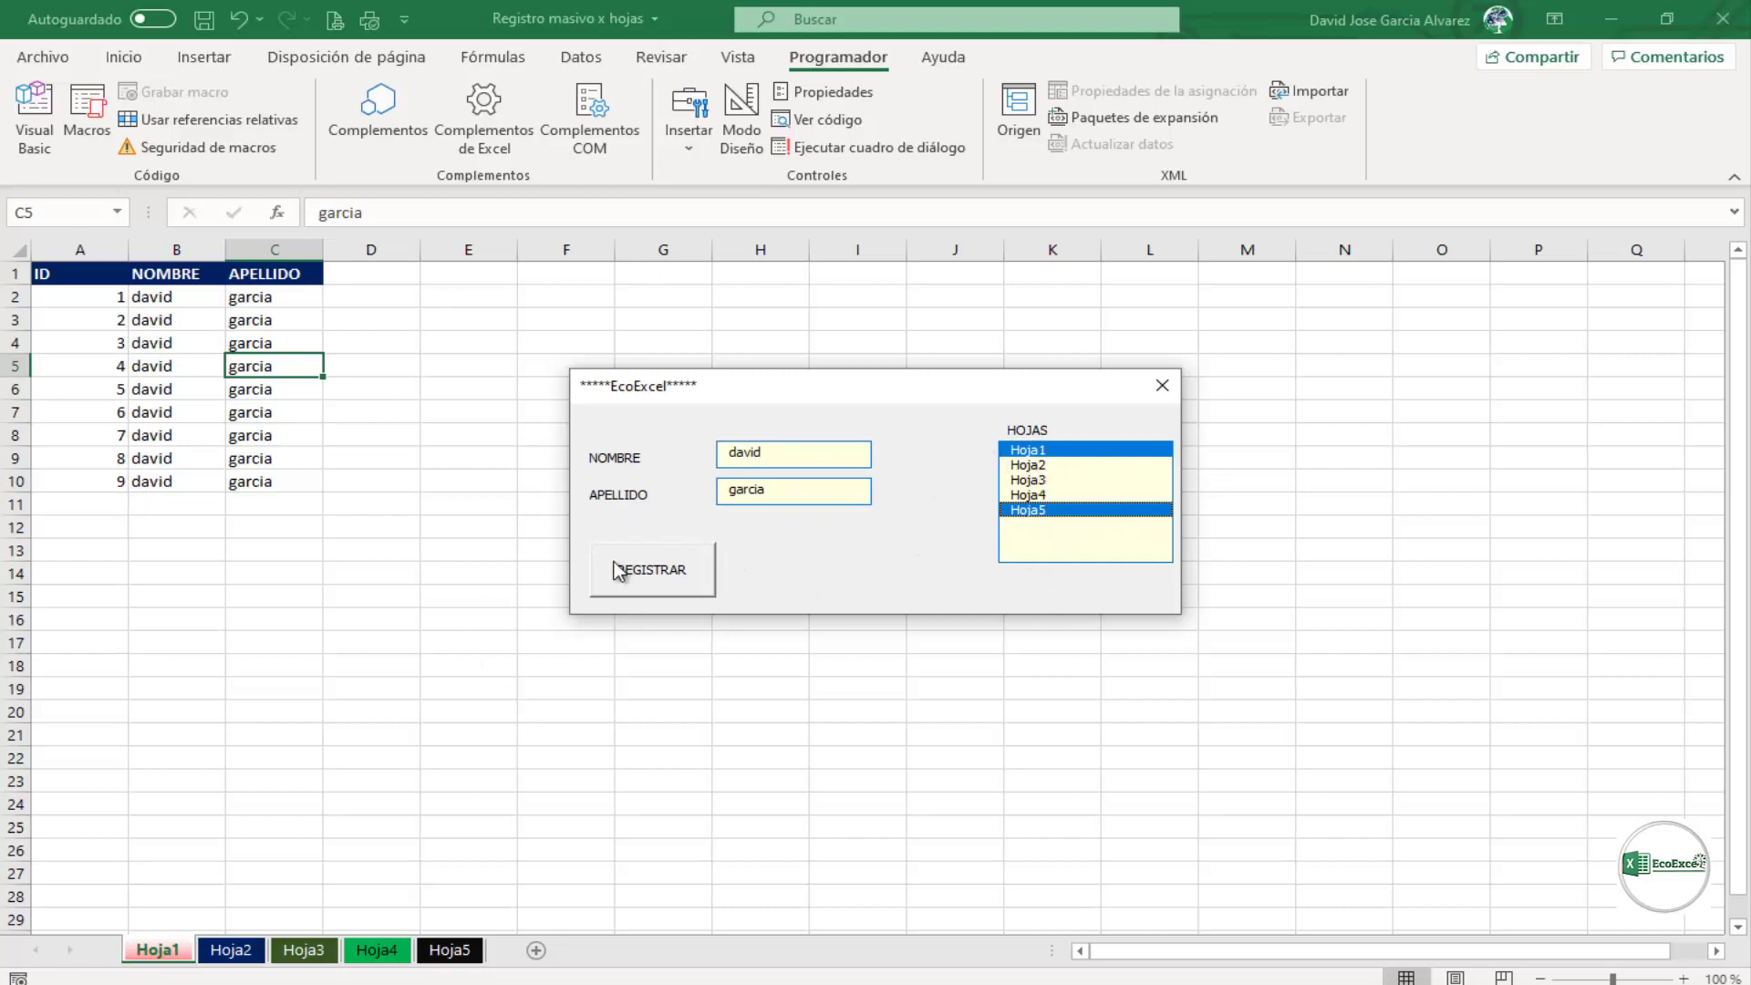
pyautogui.click(691, 565)
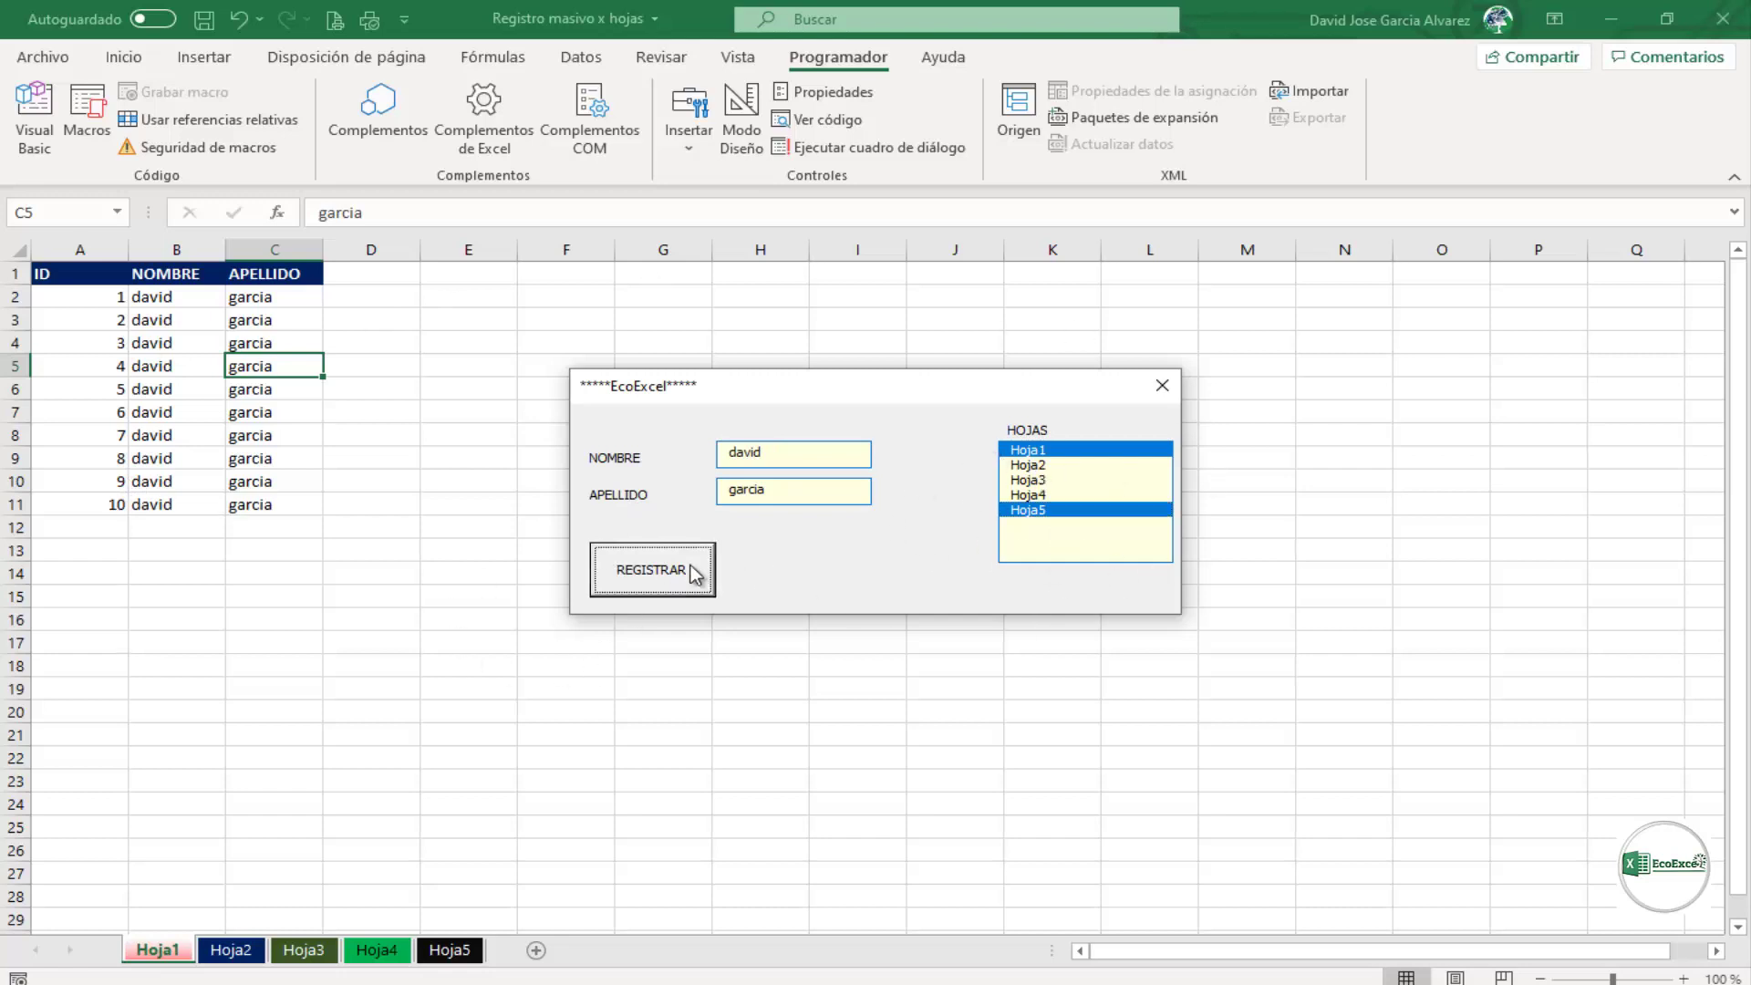
pyautogui.click(691, 566)
pyautogui.click(692, 566)
pyautogui.click(691, 565)
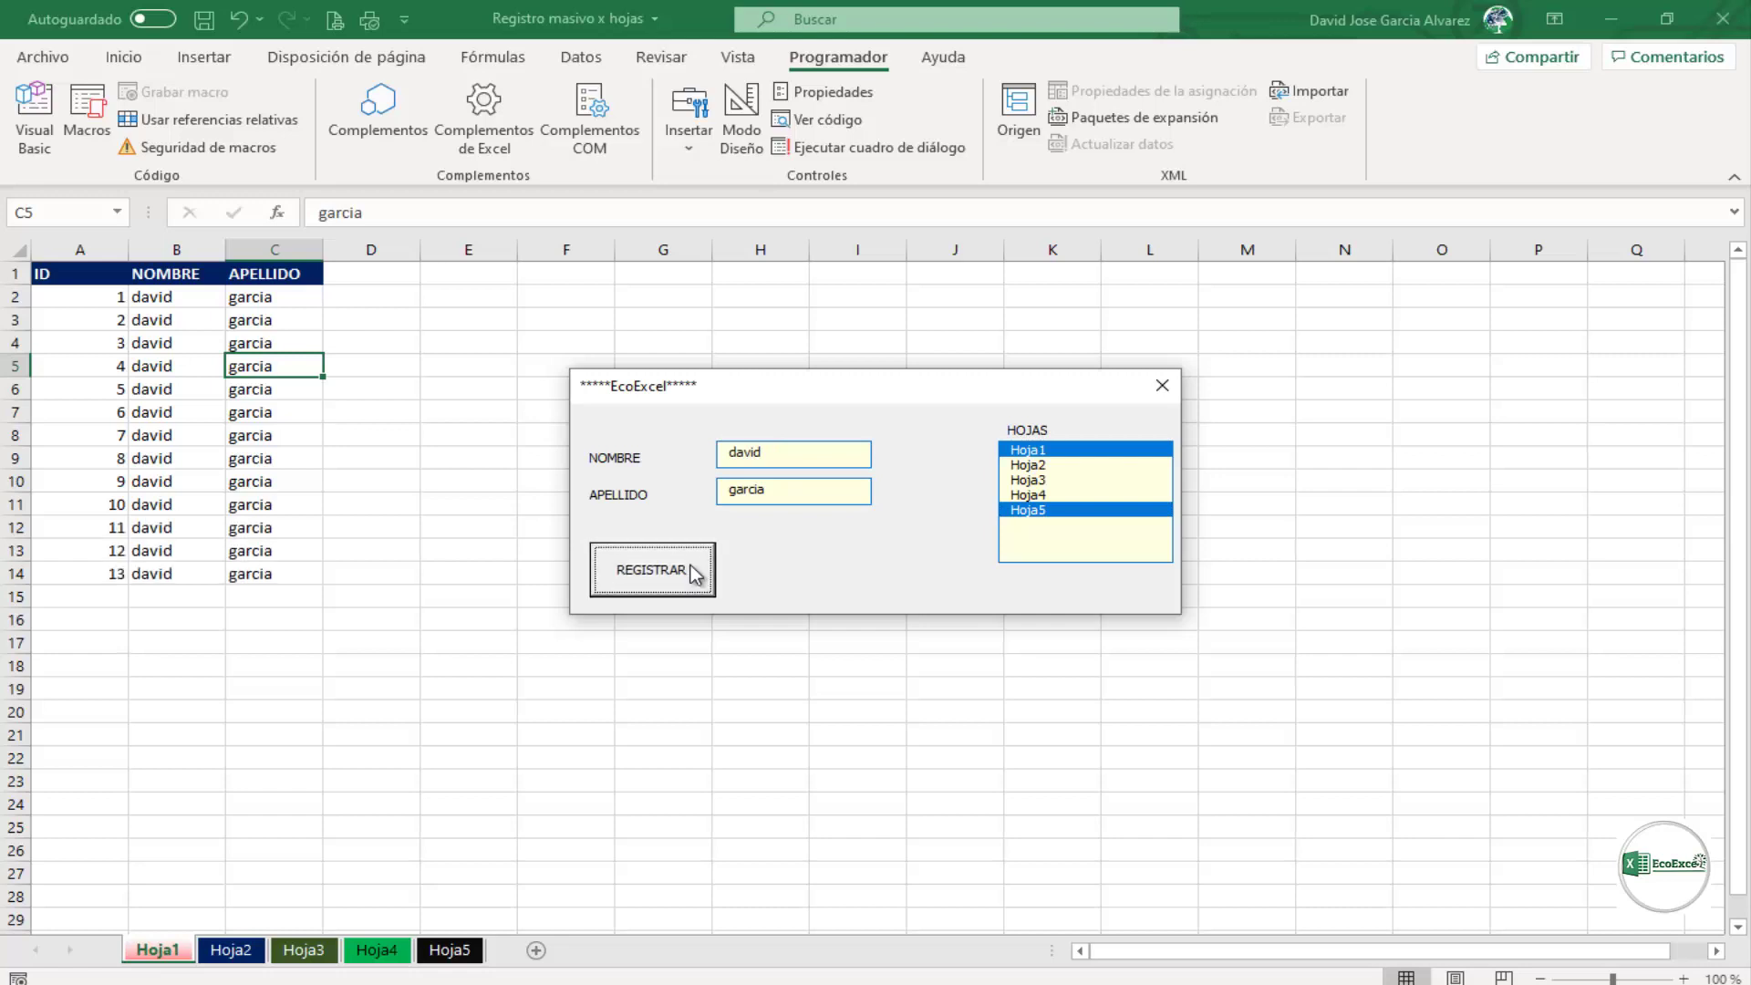
pyautogui.click(691, 565)
pyautogui.click(691, 565)
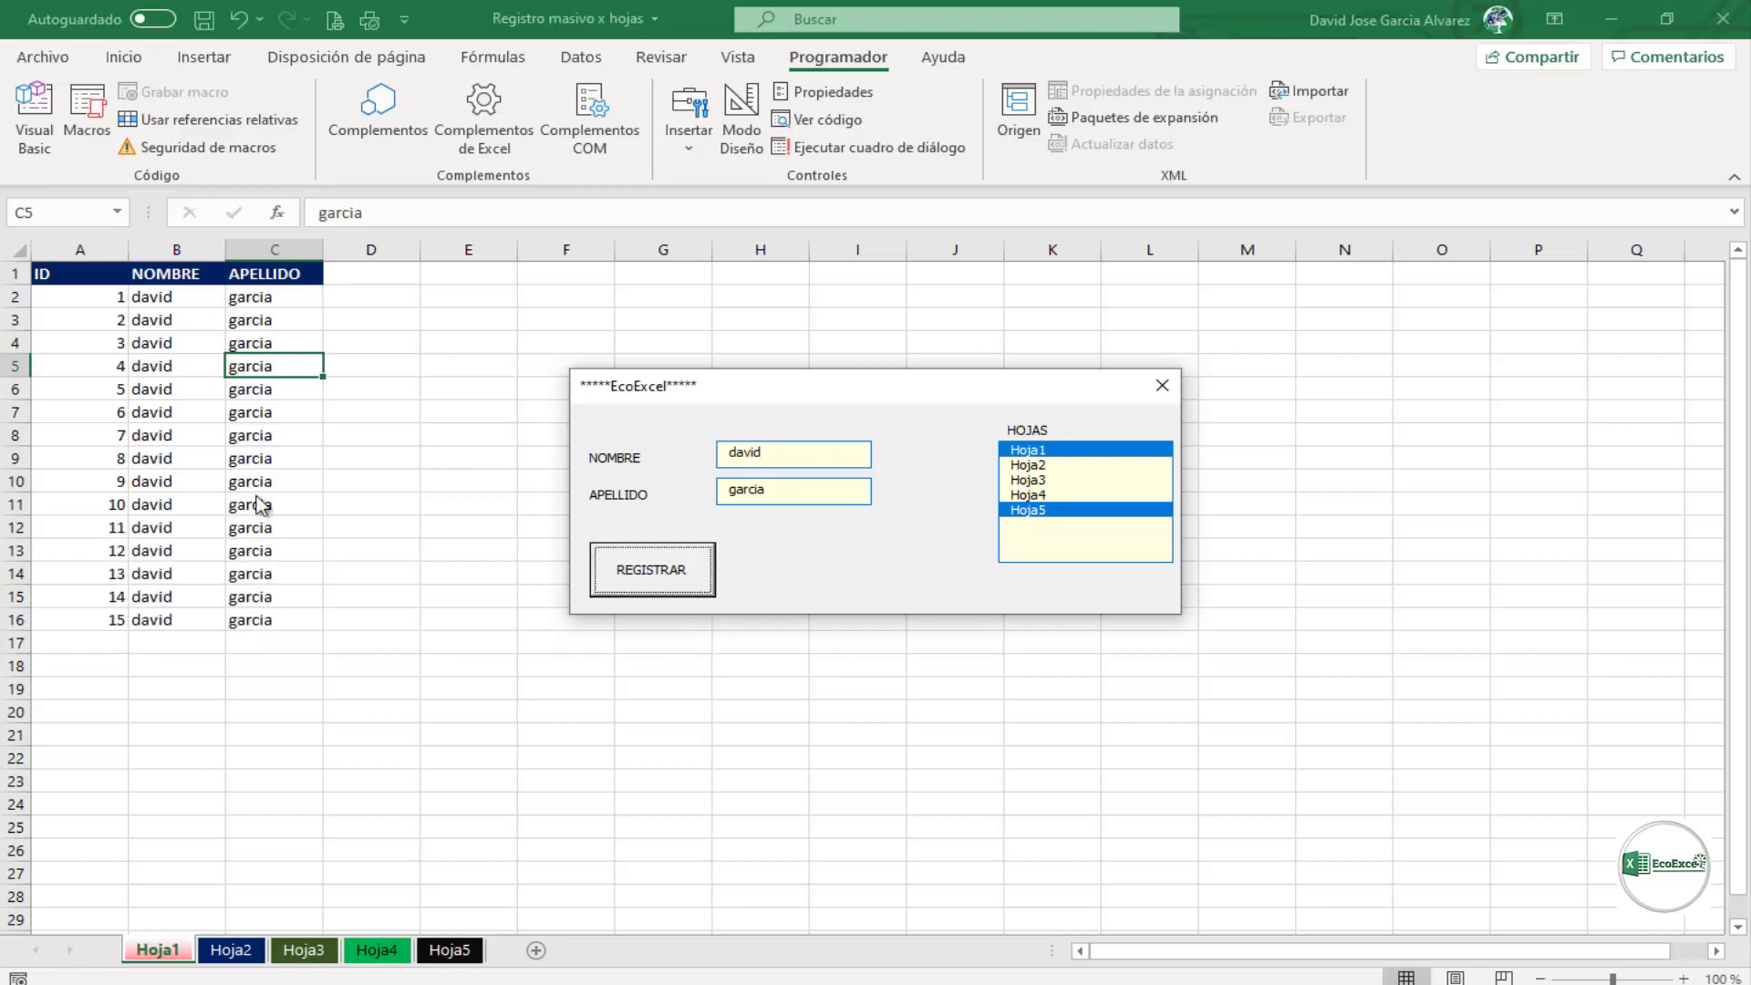
pyautogui.click(1161, 386)
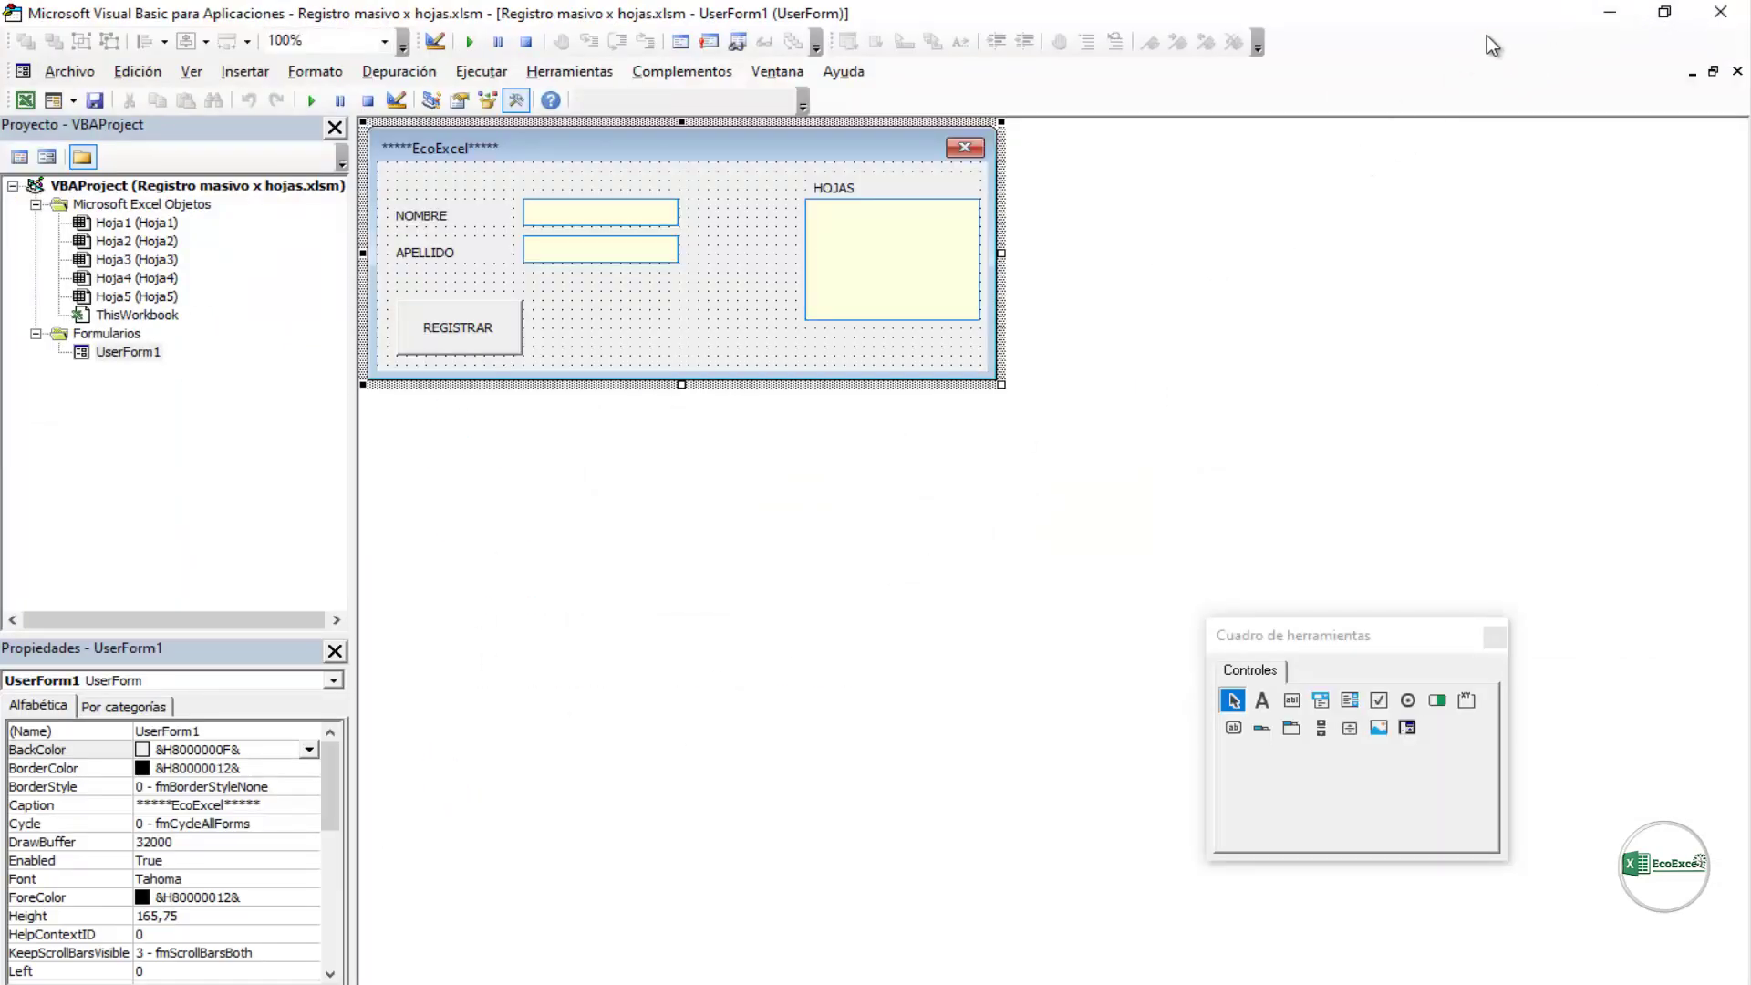
pyautogui.click(1608, 14)
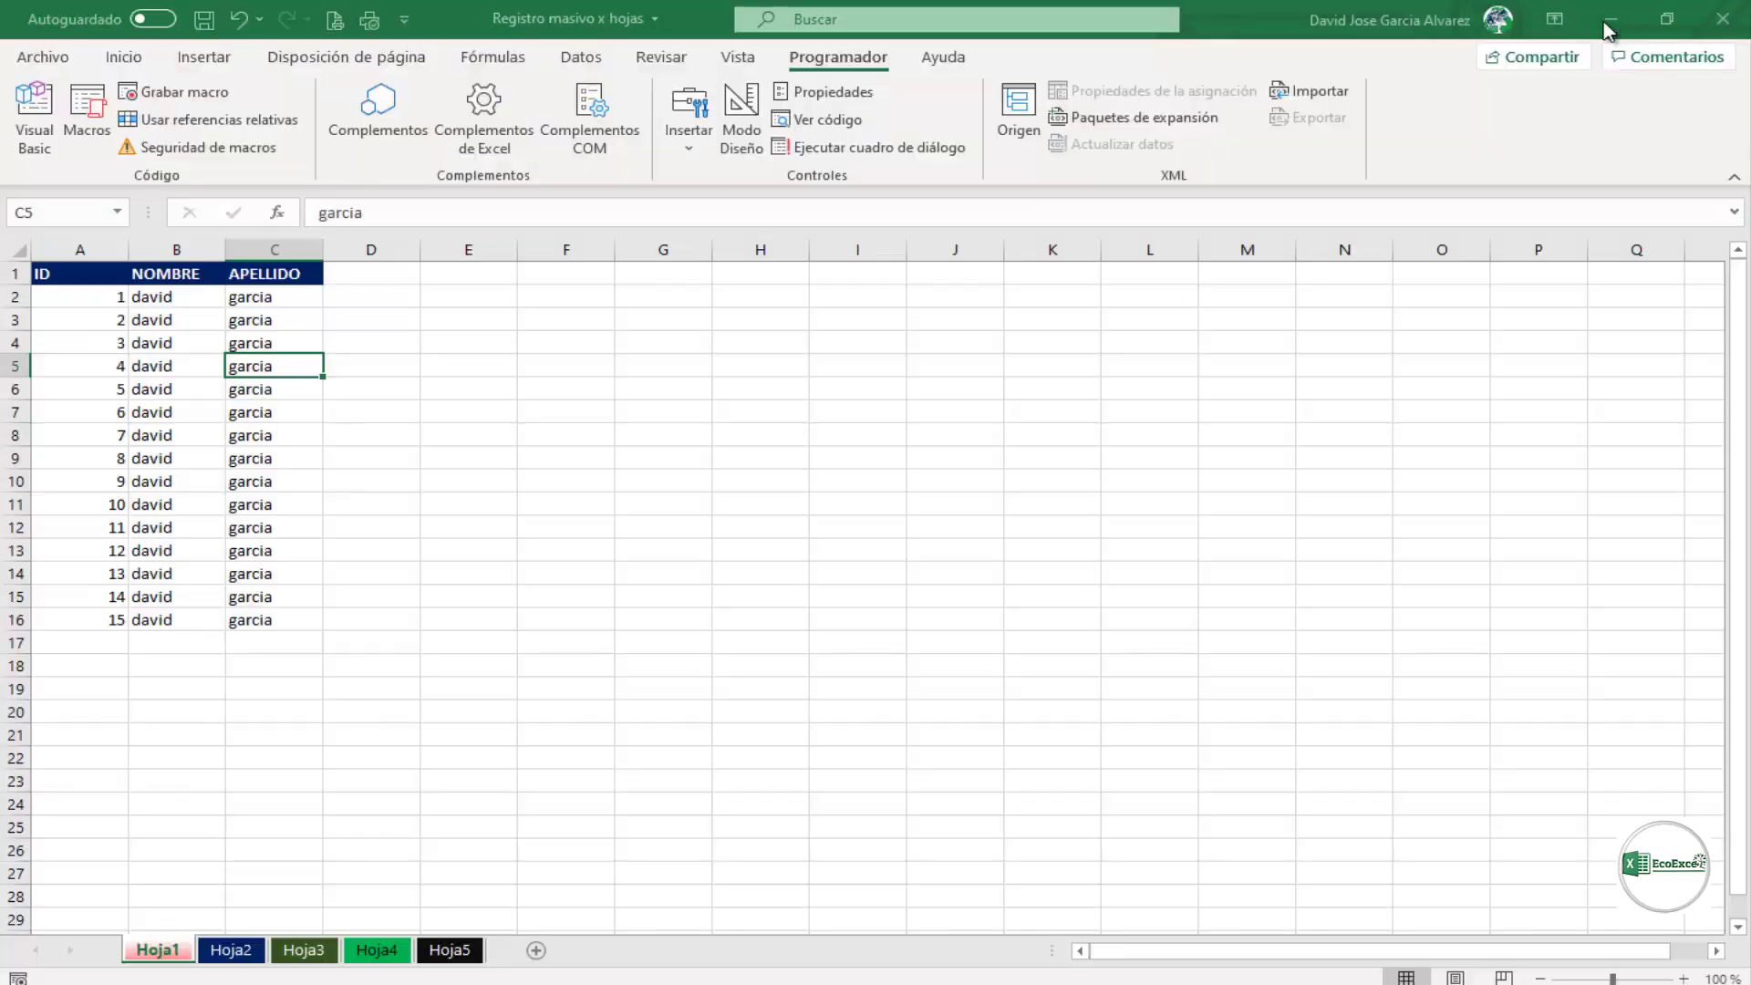
pyautogui.click(454, 954)
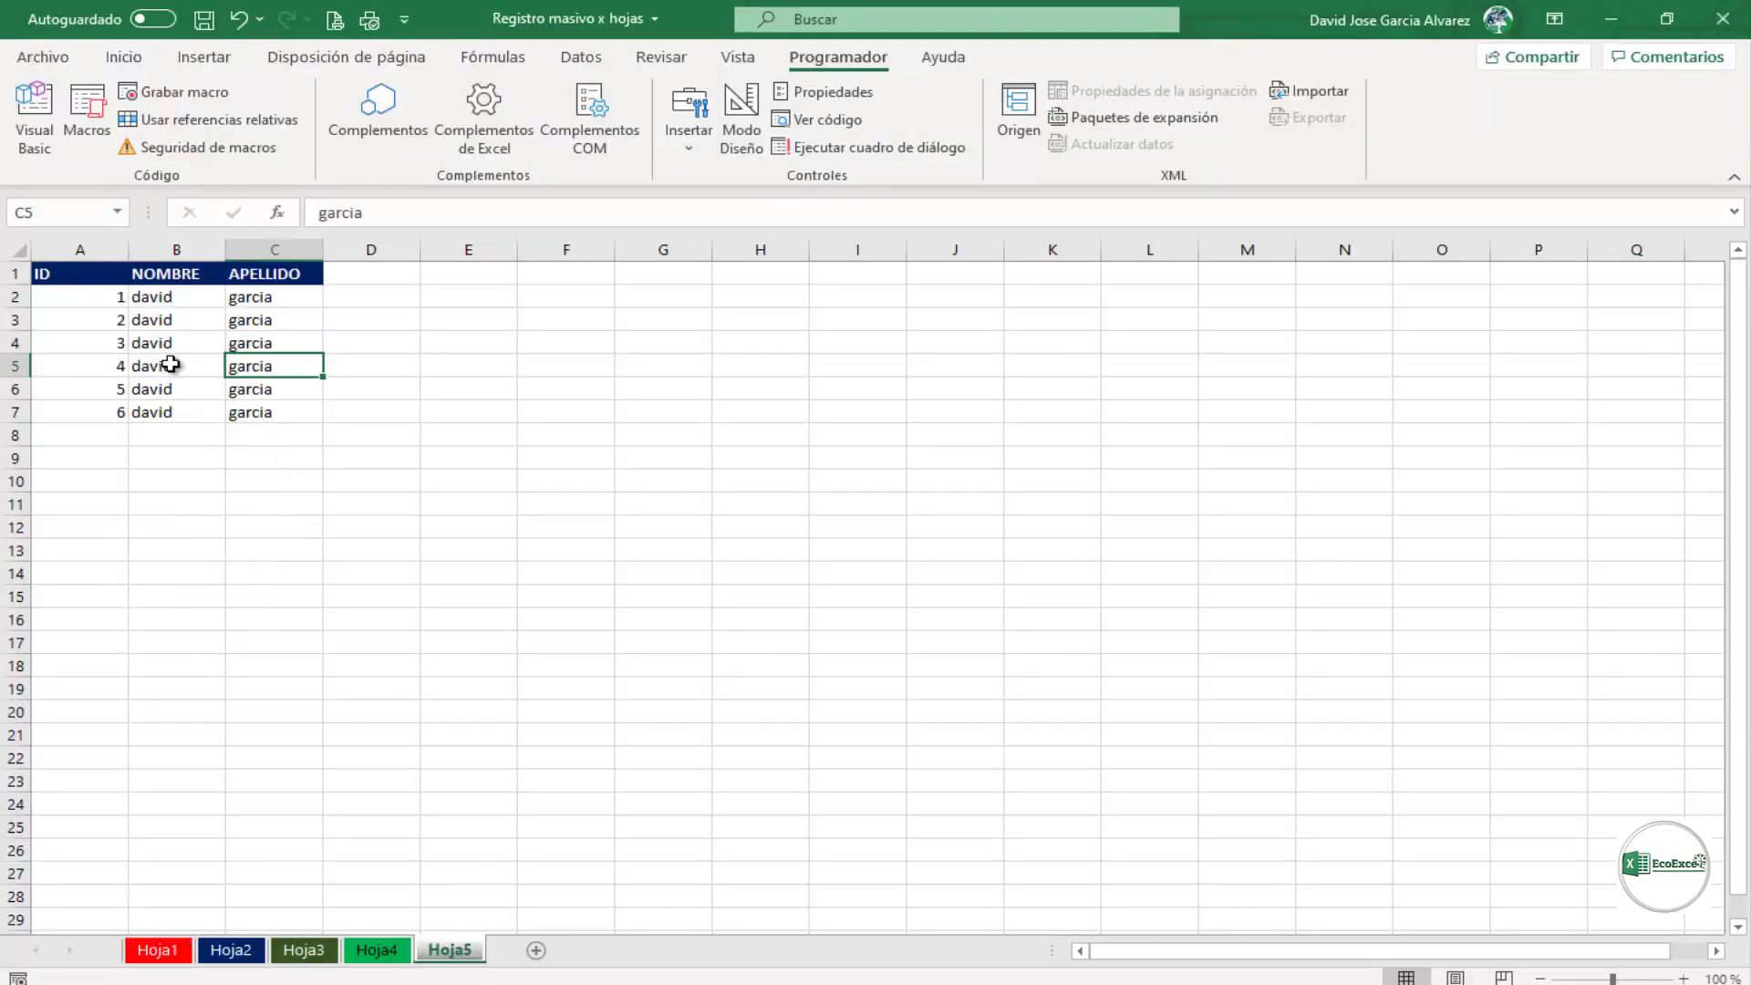
pyautogui.click(82, 300)
pyautogui.click(77, 320)
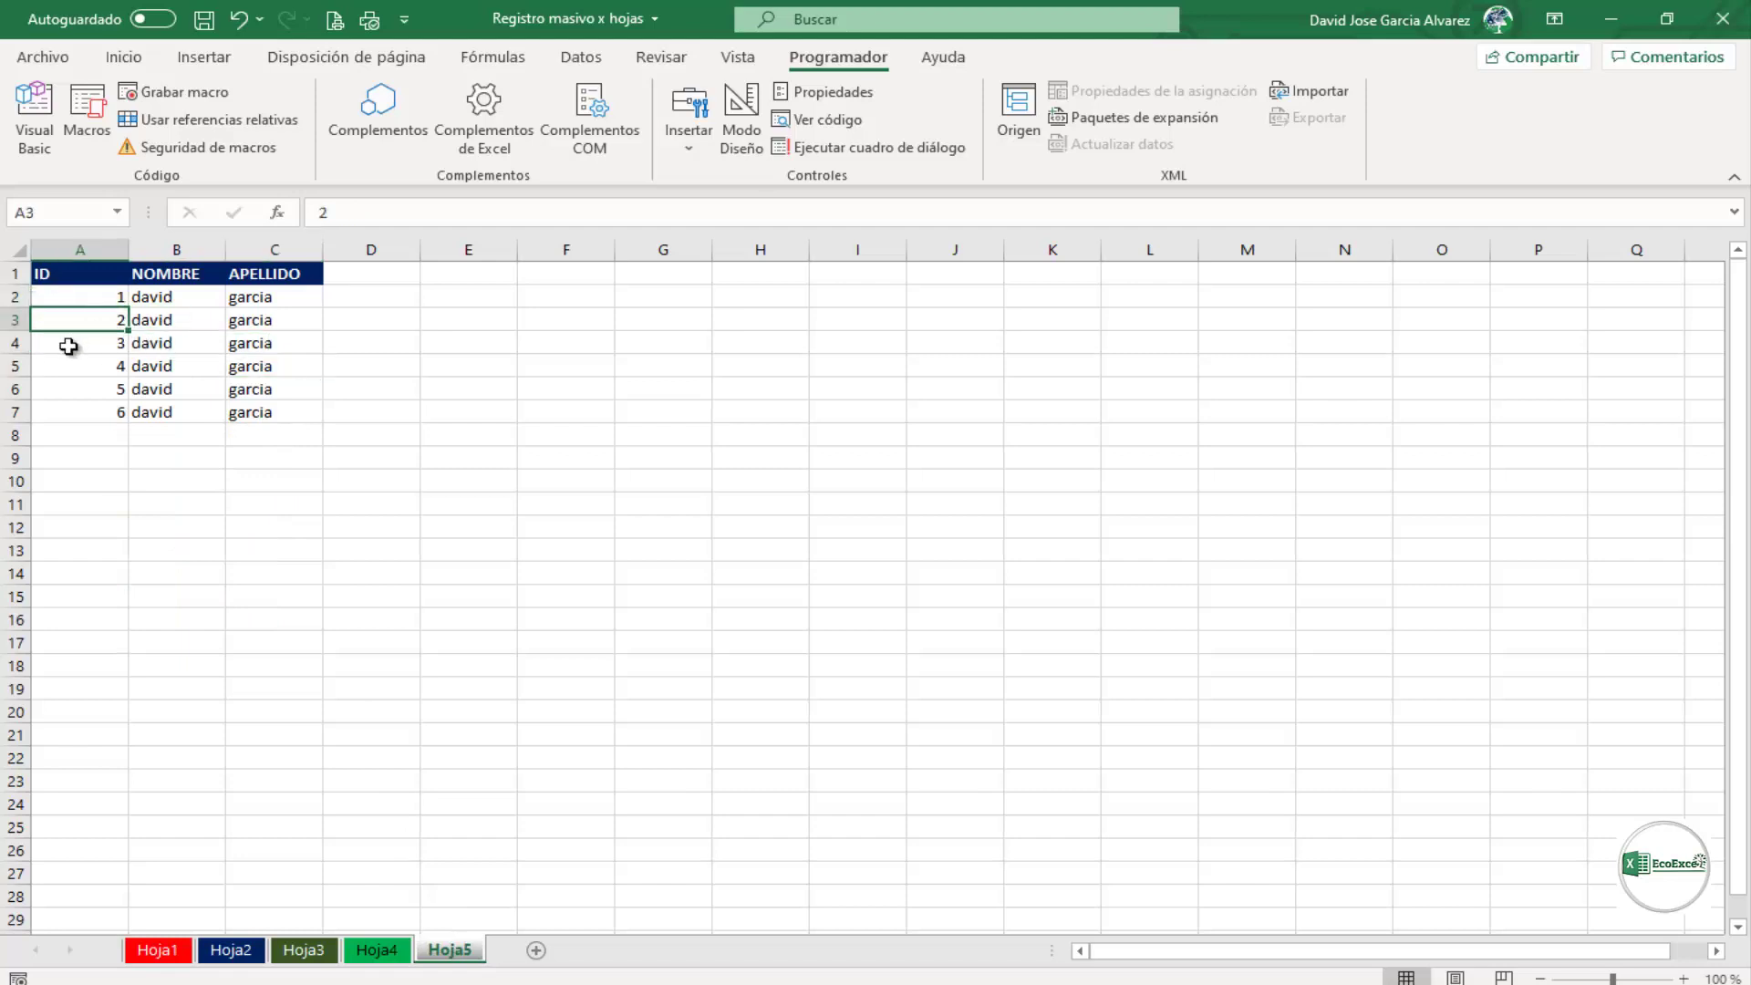
pyautogui.click(71, 343)
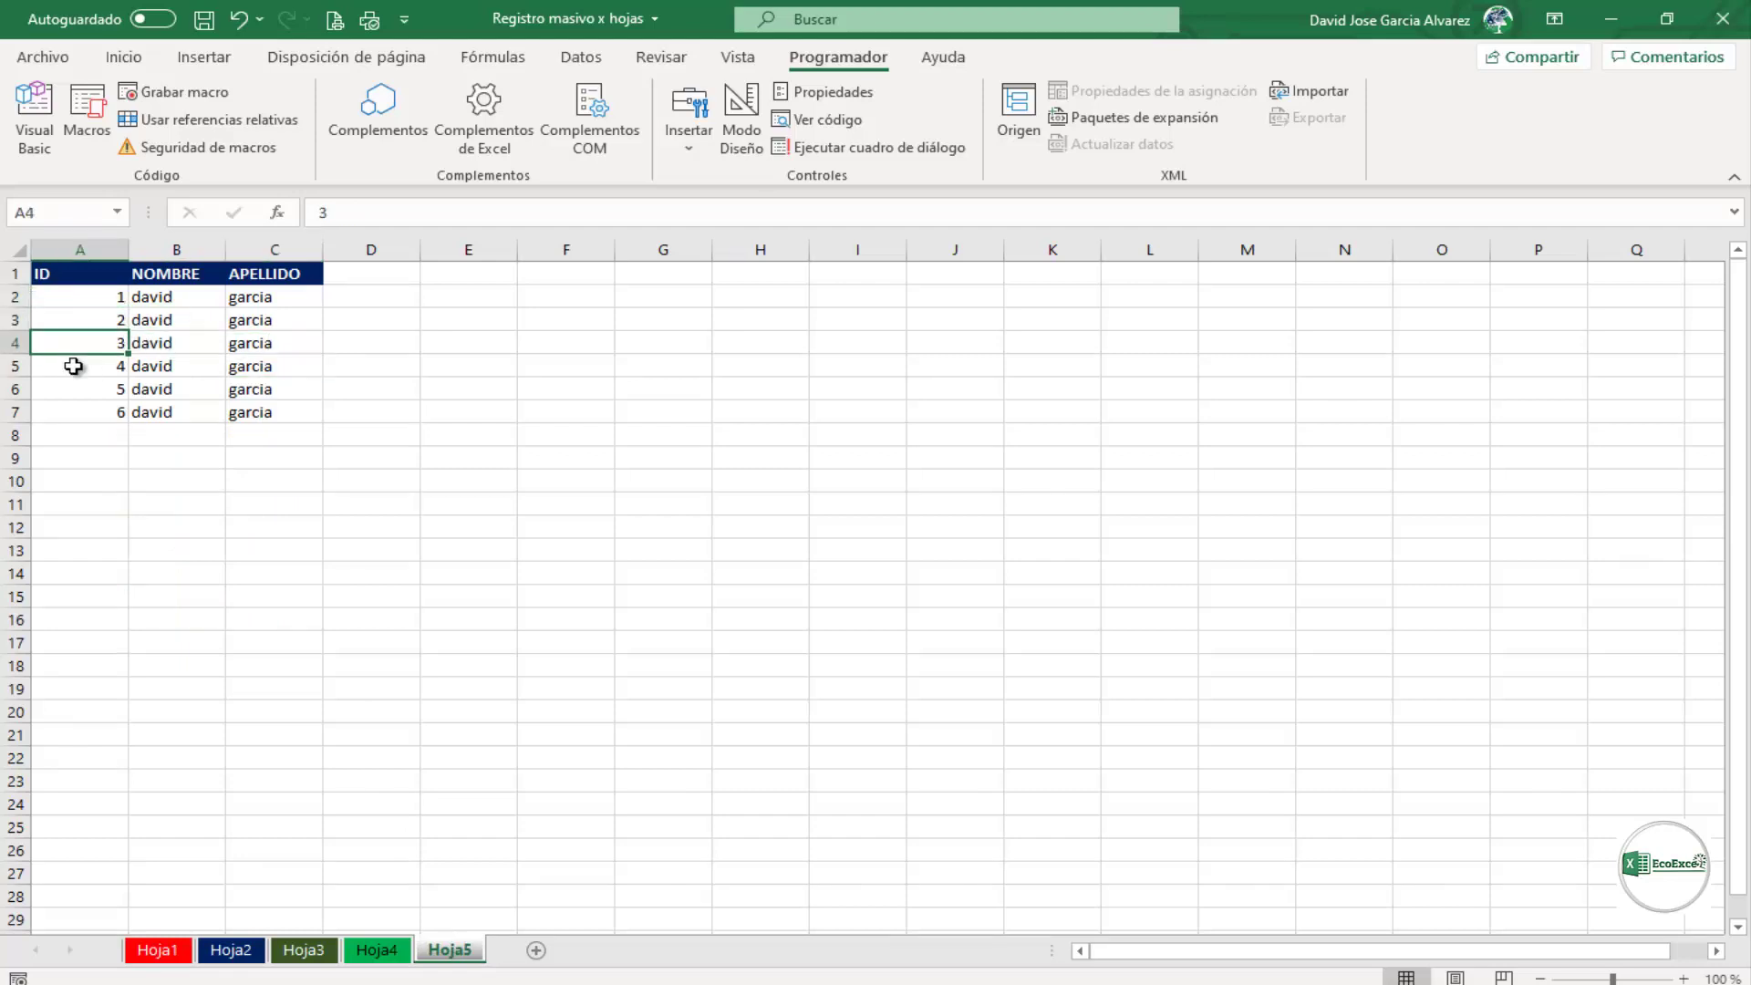
pyautogui.click(342, 739)
pyautogui.click(251, 959)
pyautogui.click(304, 952)
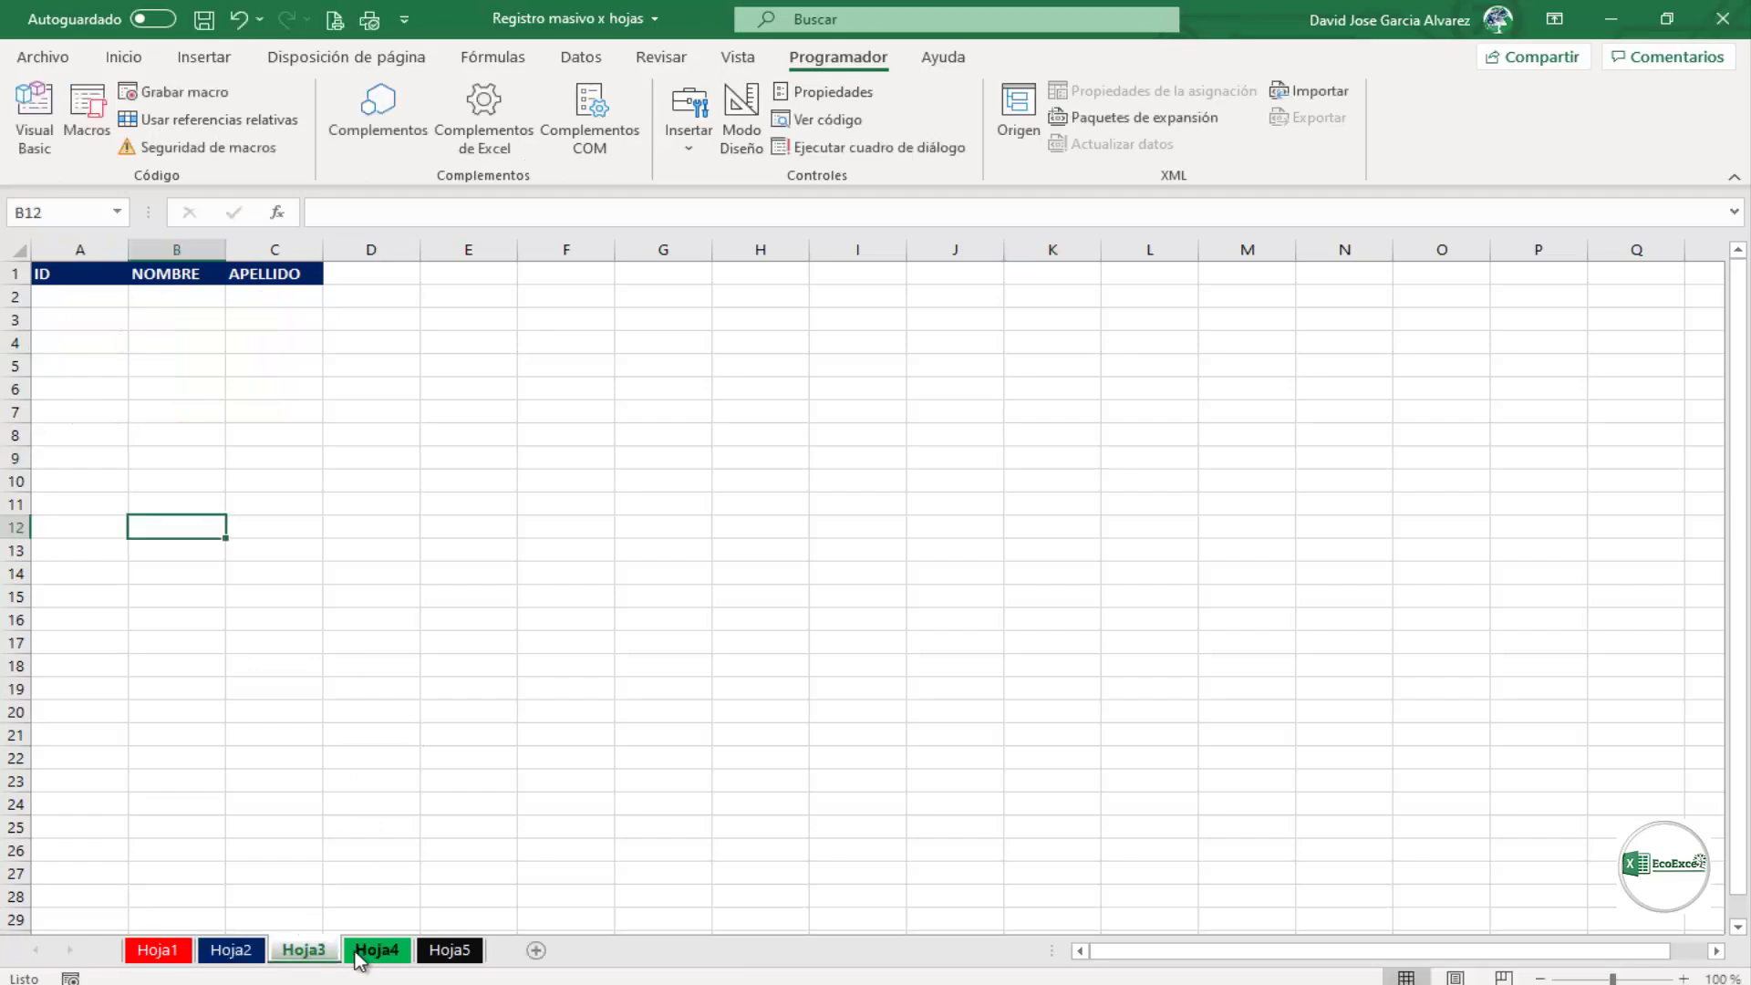
pyautogui.click(377, 953)
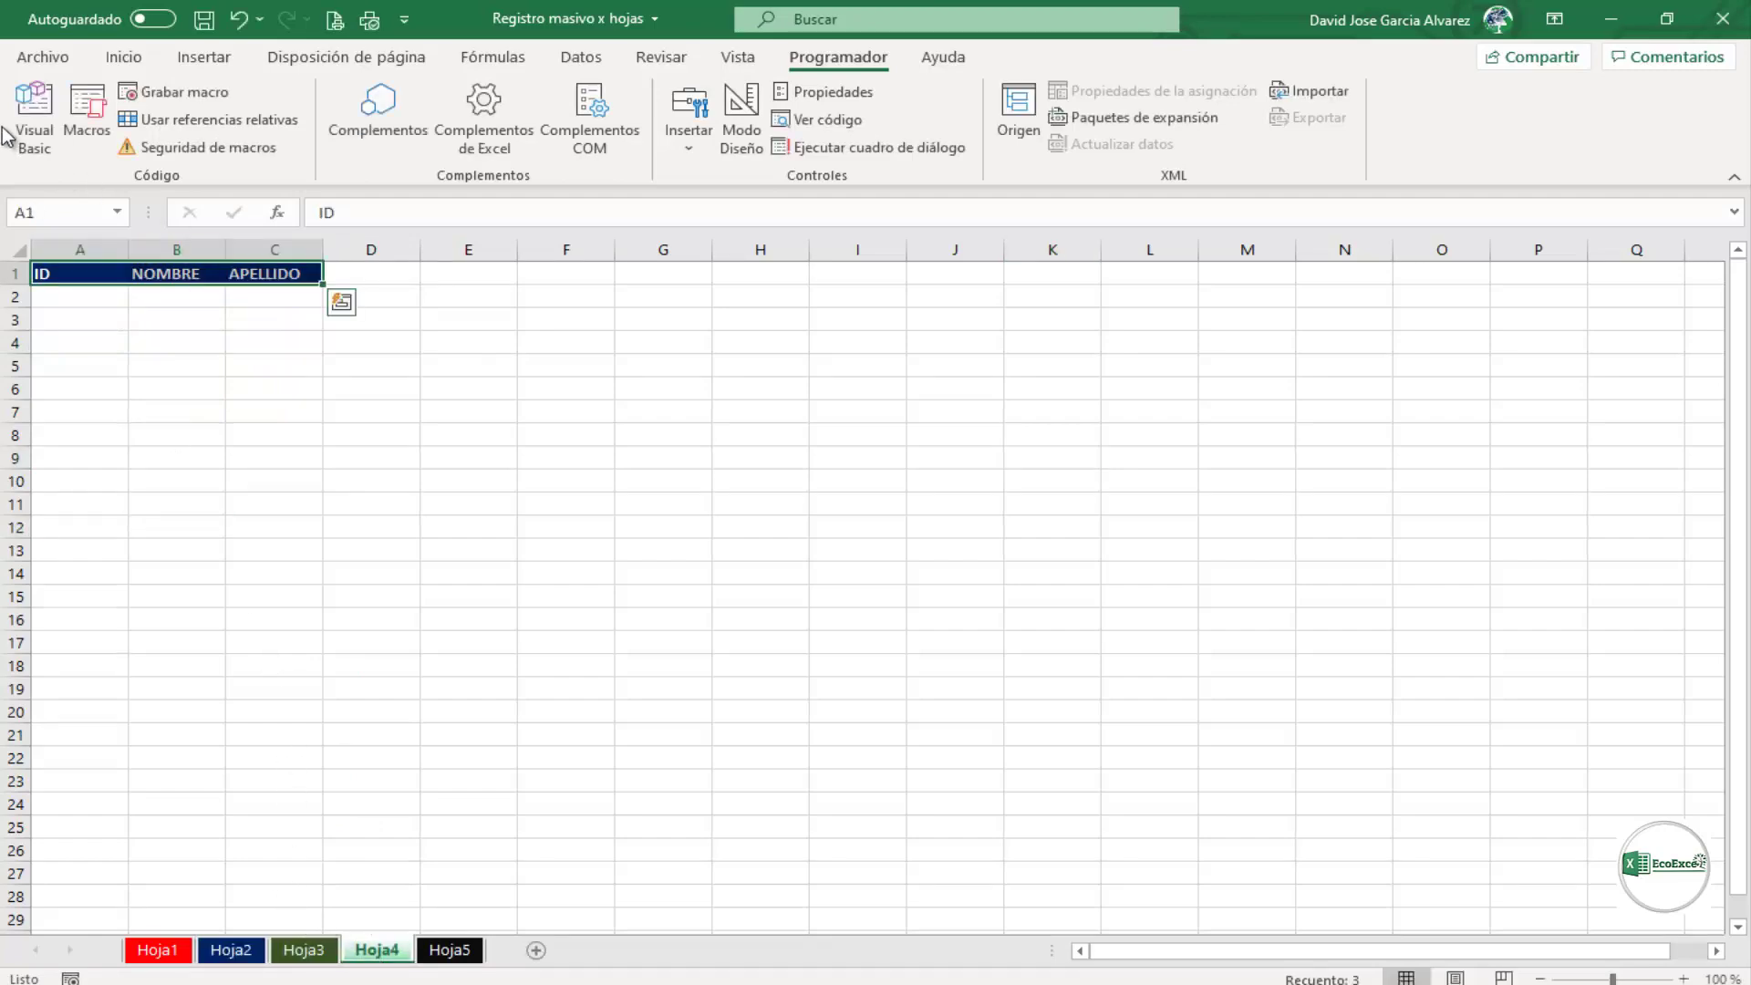
pyautogui.click(30, 133)
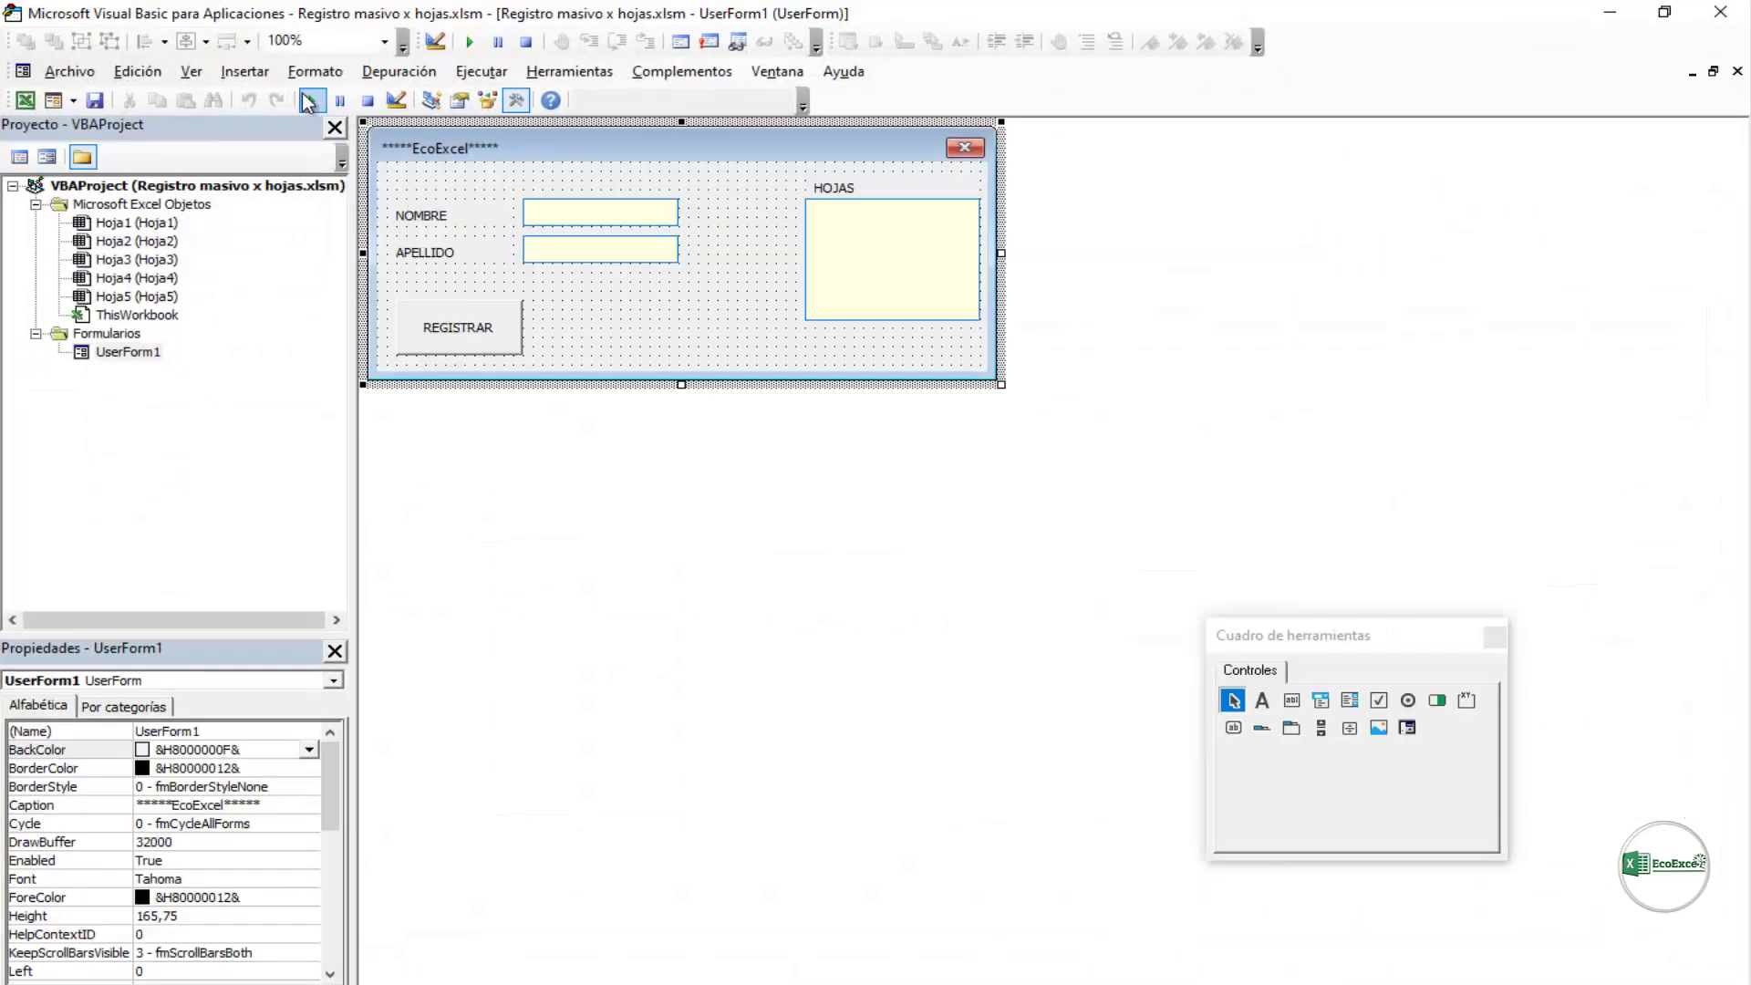
pyautogui.click(311, 102)
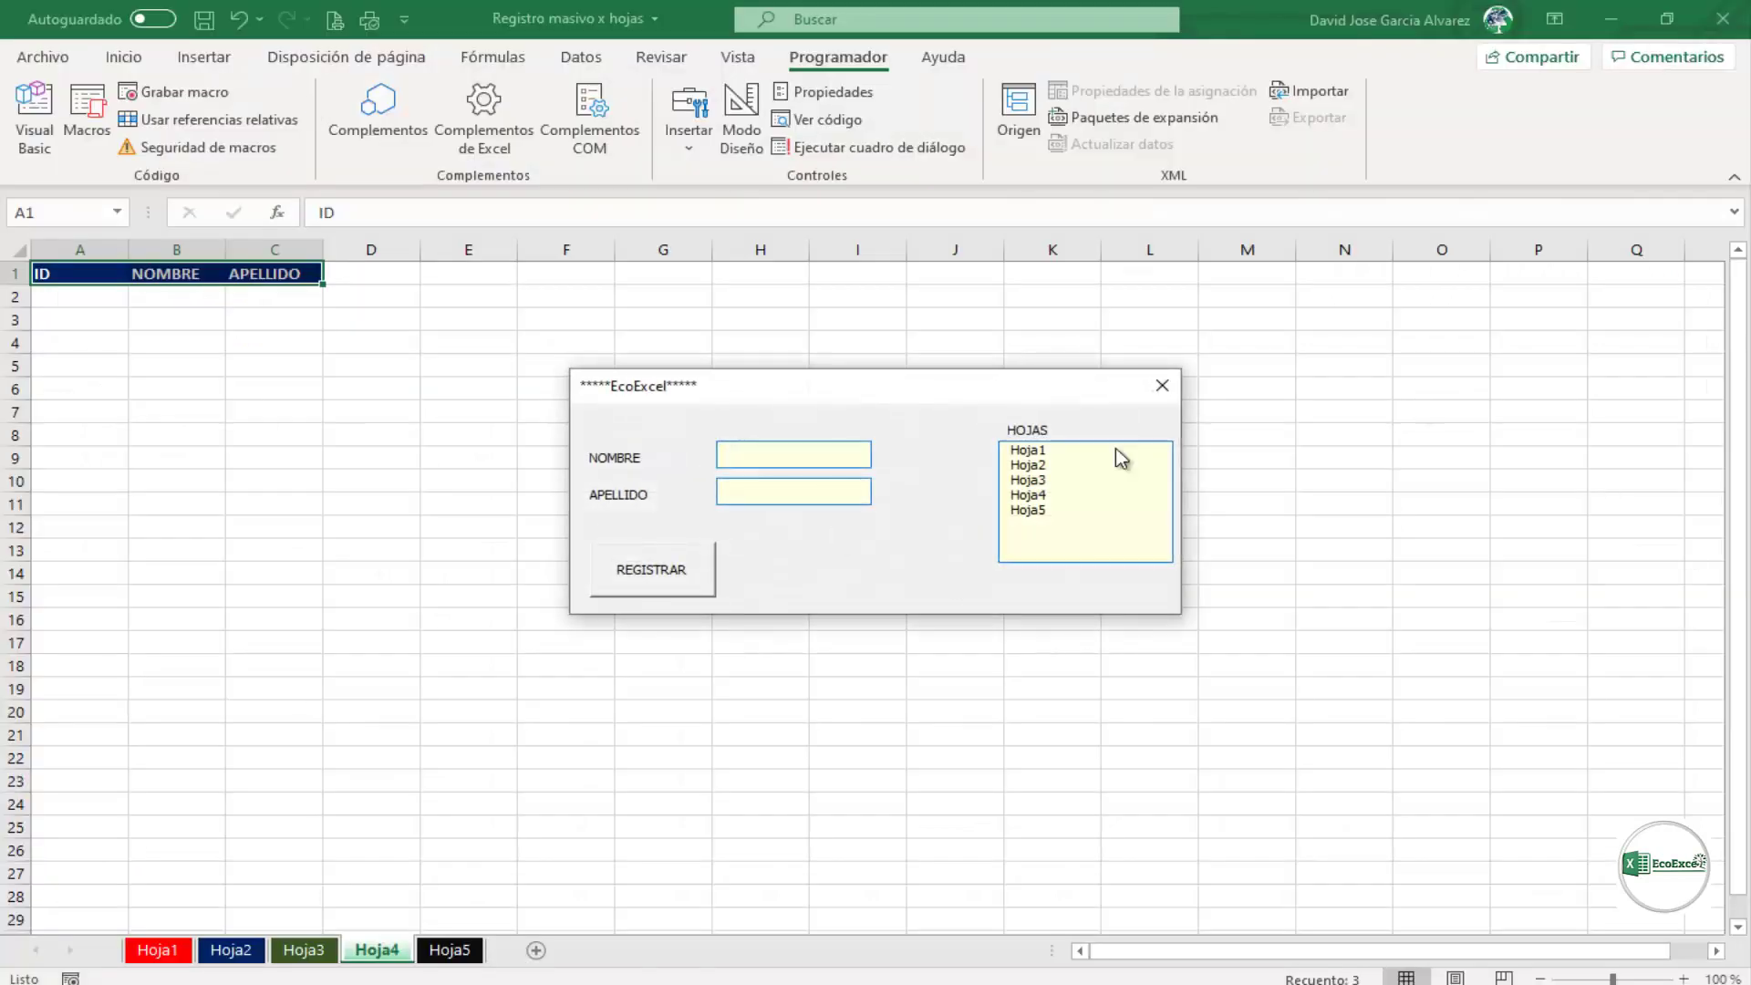
pyautogui.write('ca')
pyautogui.write('rlos')
pyautogui.press('Tab')
pyautogui.write('markina')
pyautogui.click(1054, 466)
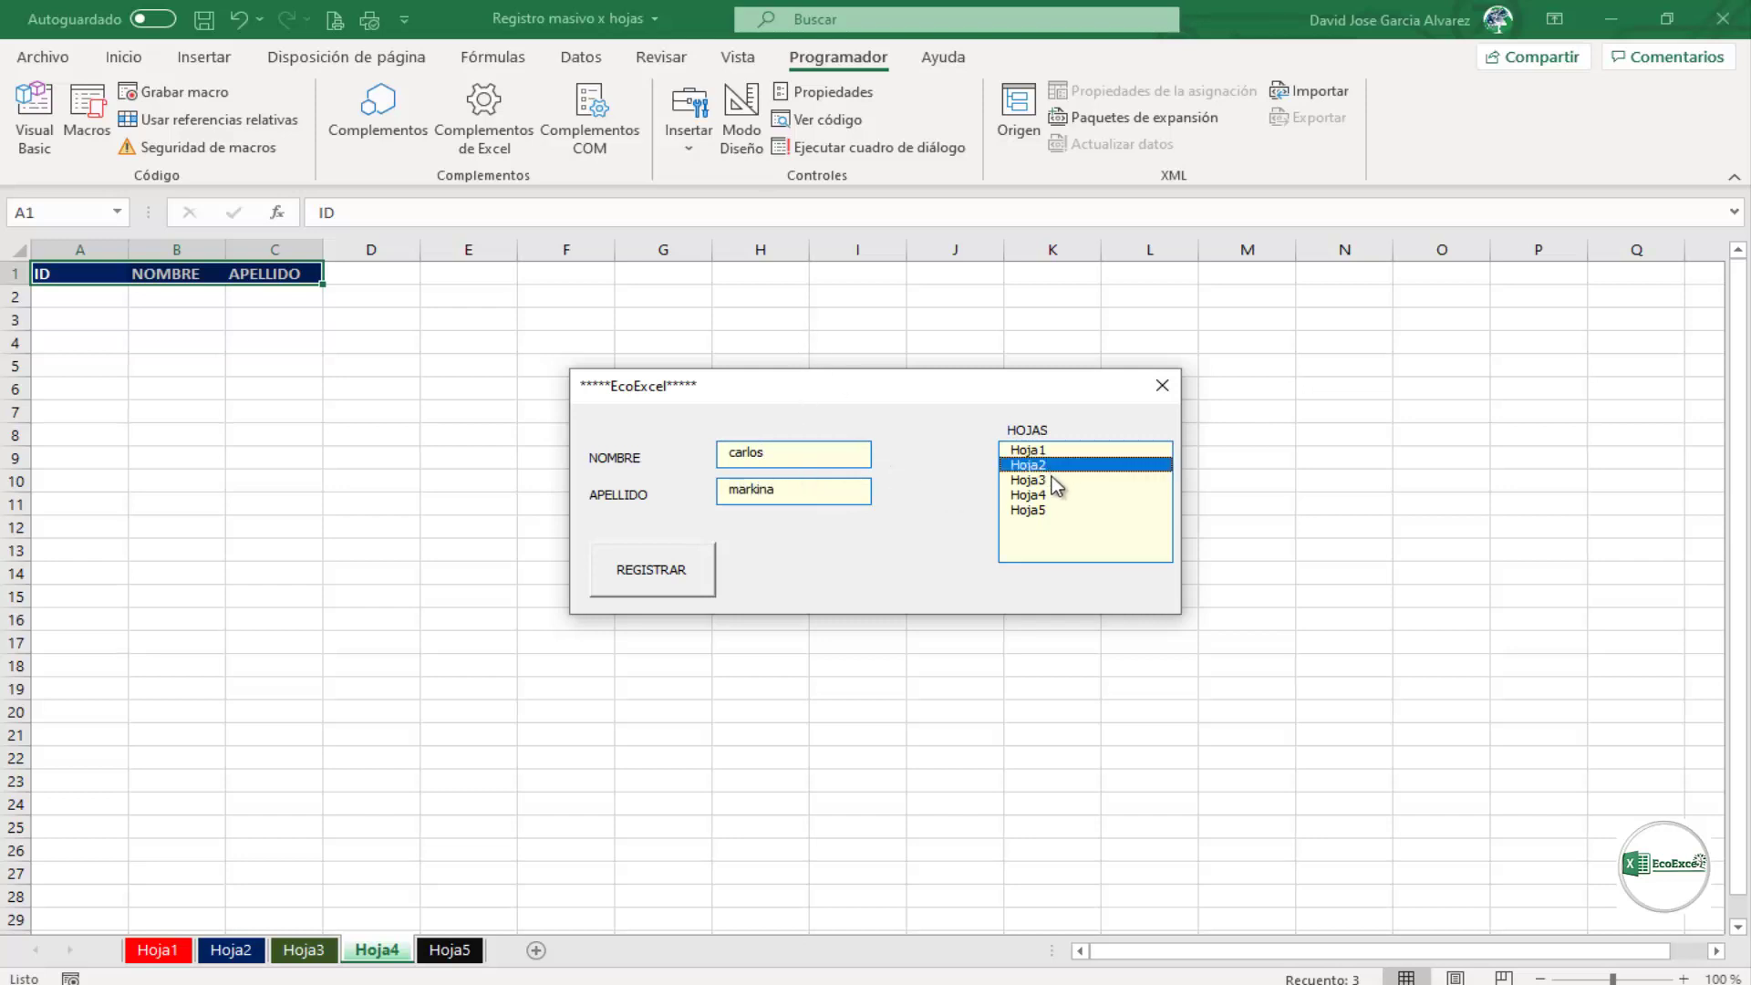
pyautogui.click(1039, 479)
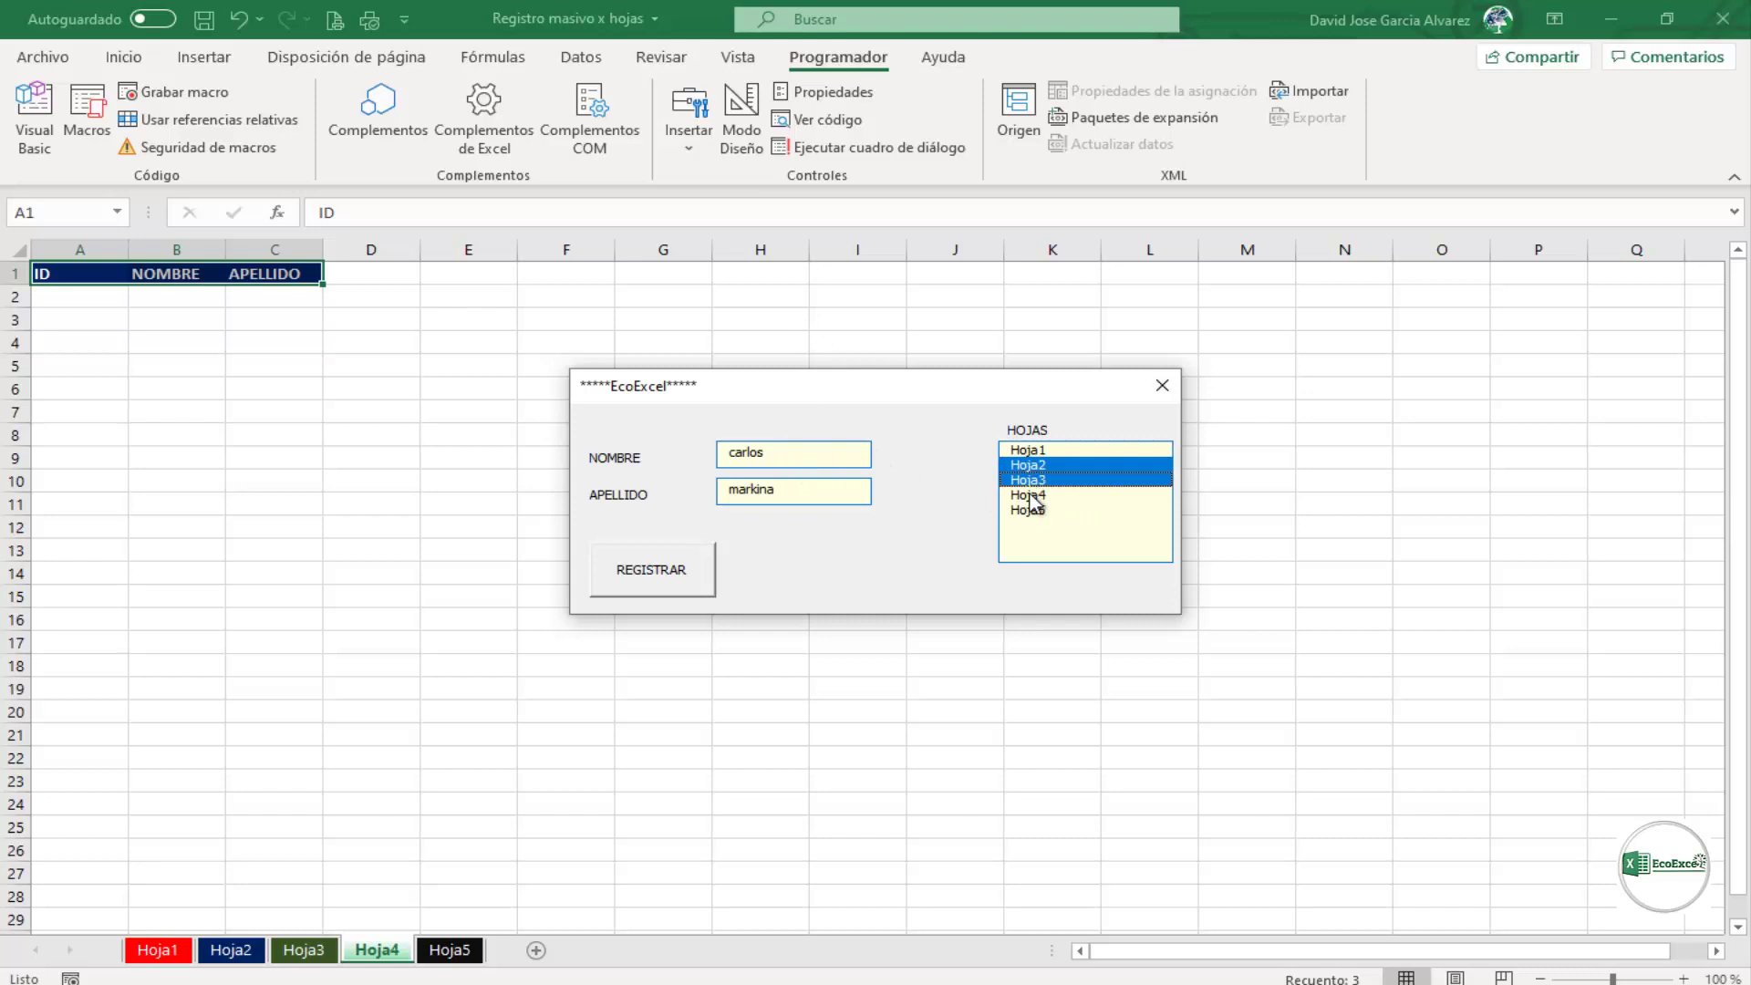
pyautogui.click(1037, 495)
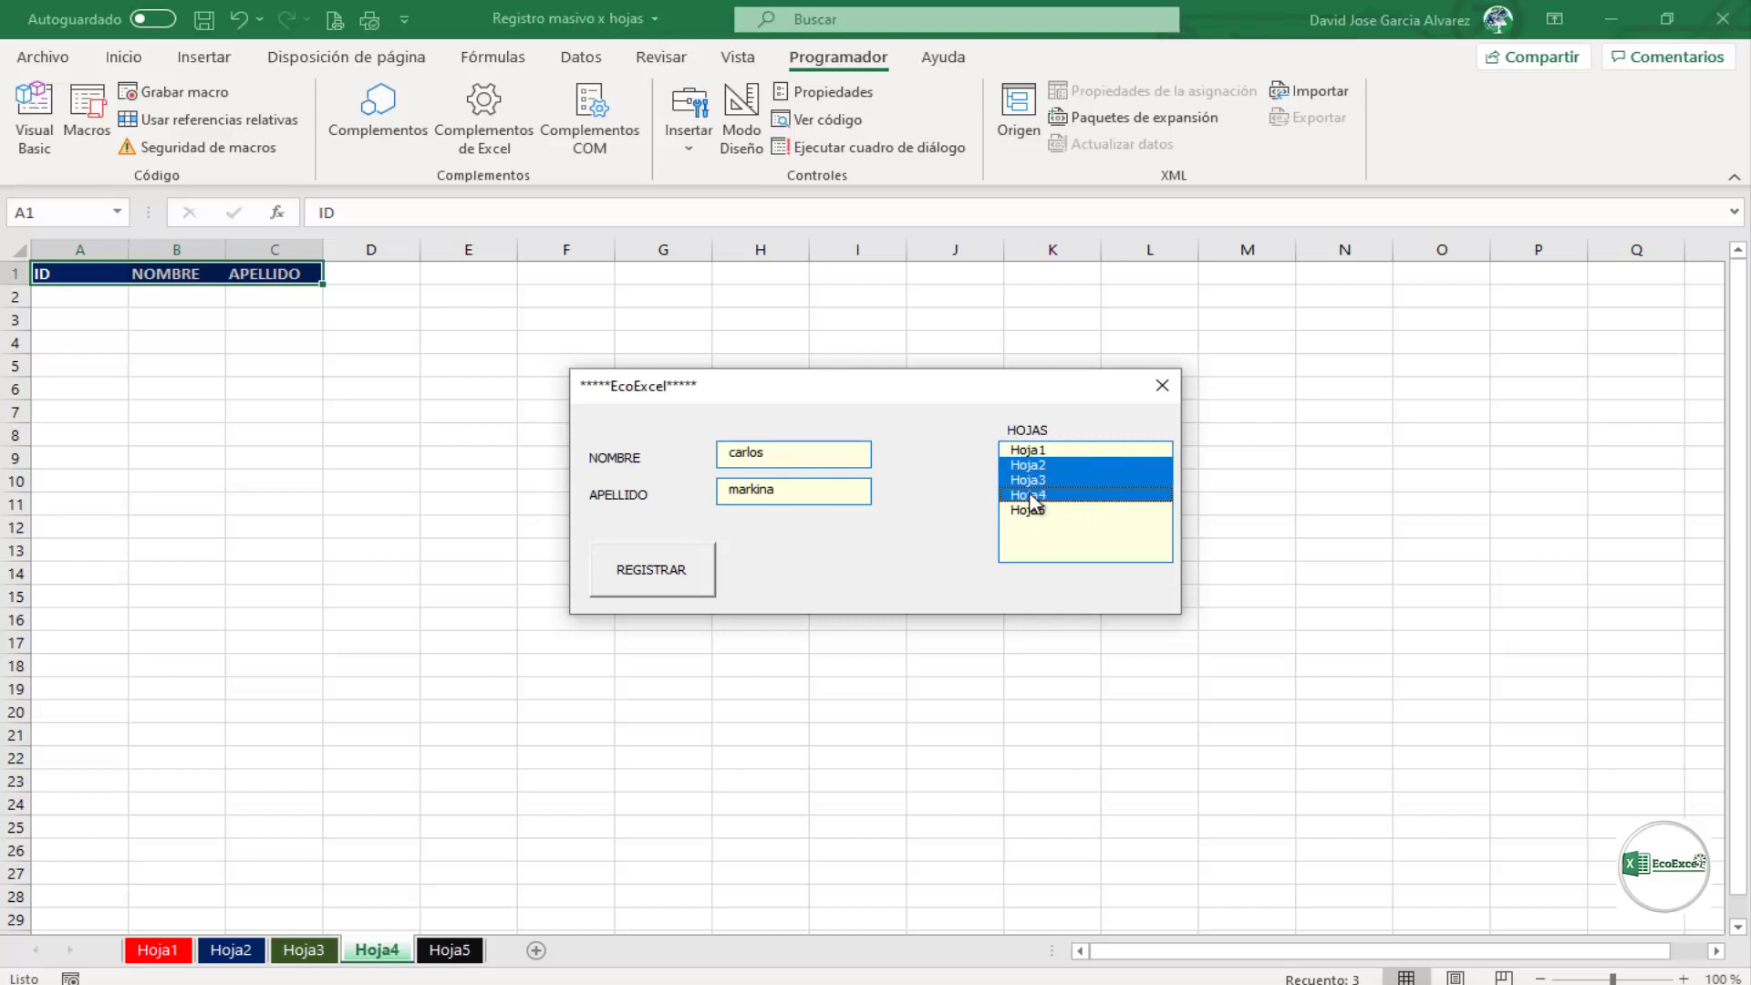
pyautogui.click(676, 593)
pyautogui.click(676, 592)
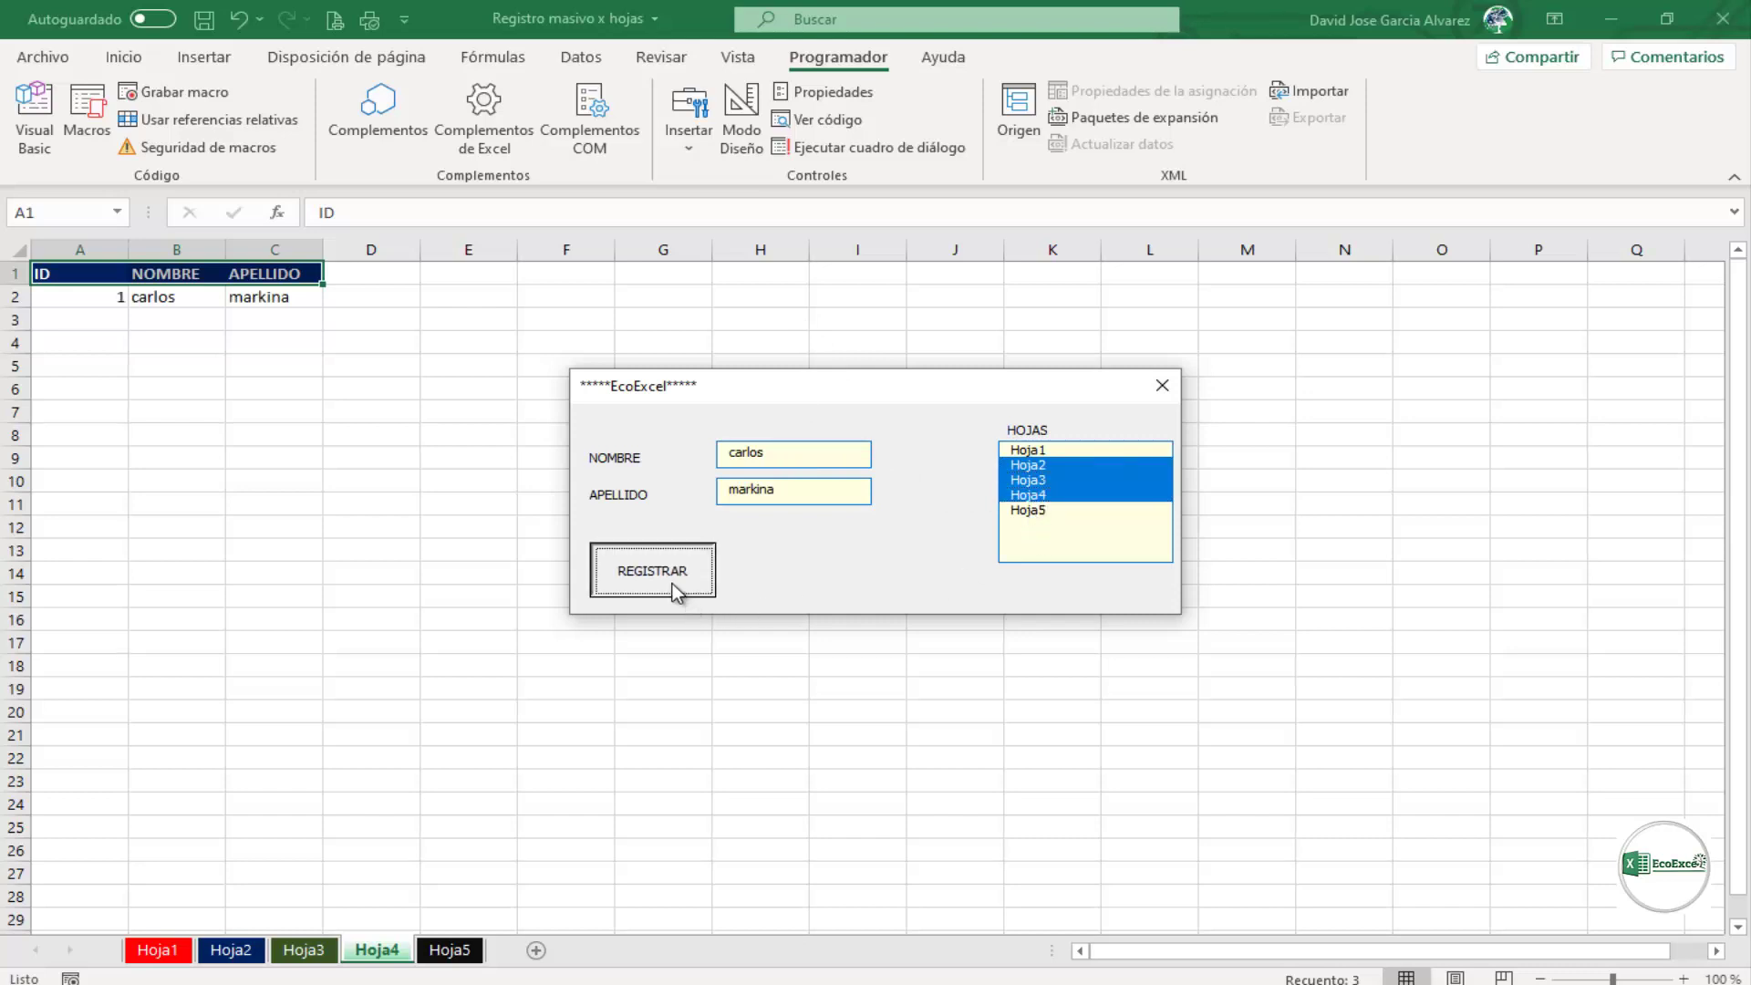
pyautogui.click(675, 593)
pyautogui.click(676, 592)
pyautogui.click(676, 593)
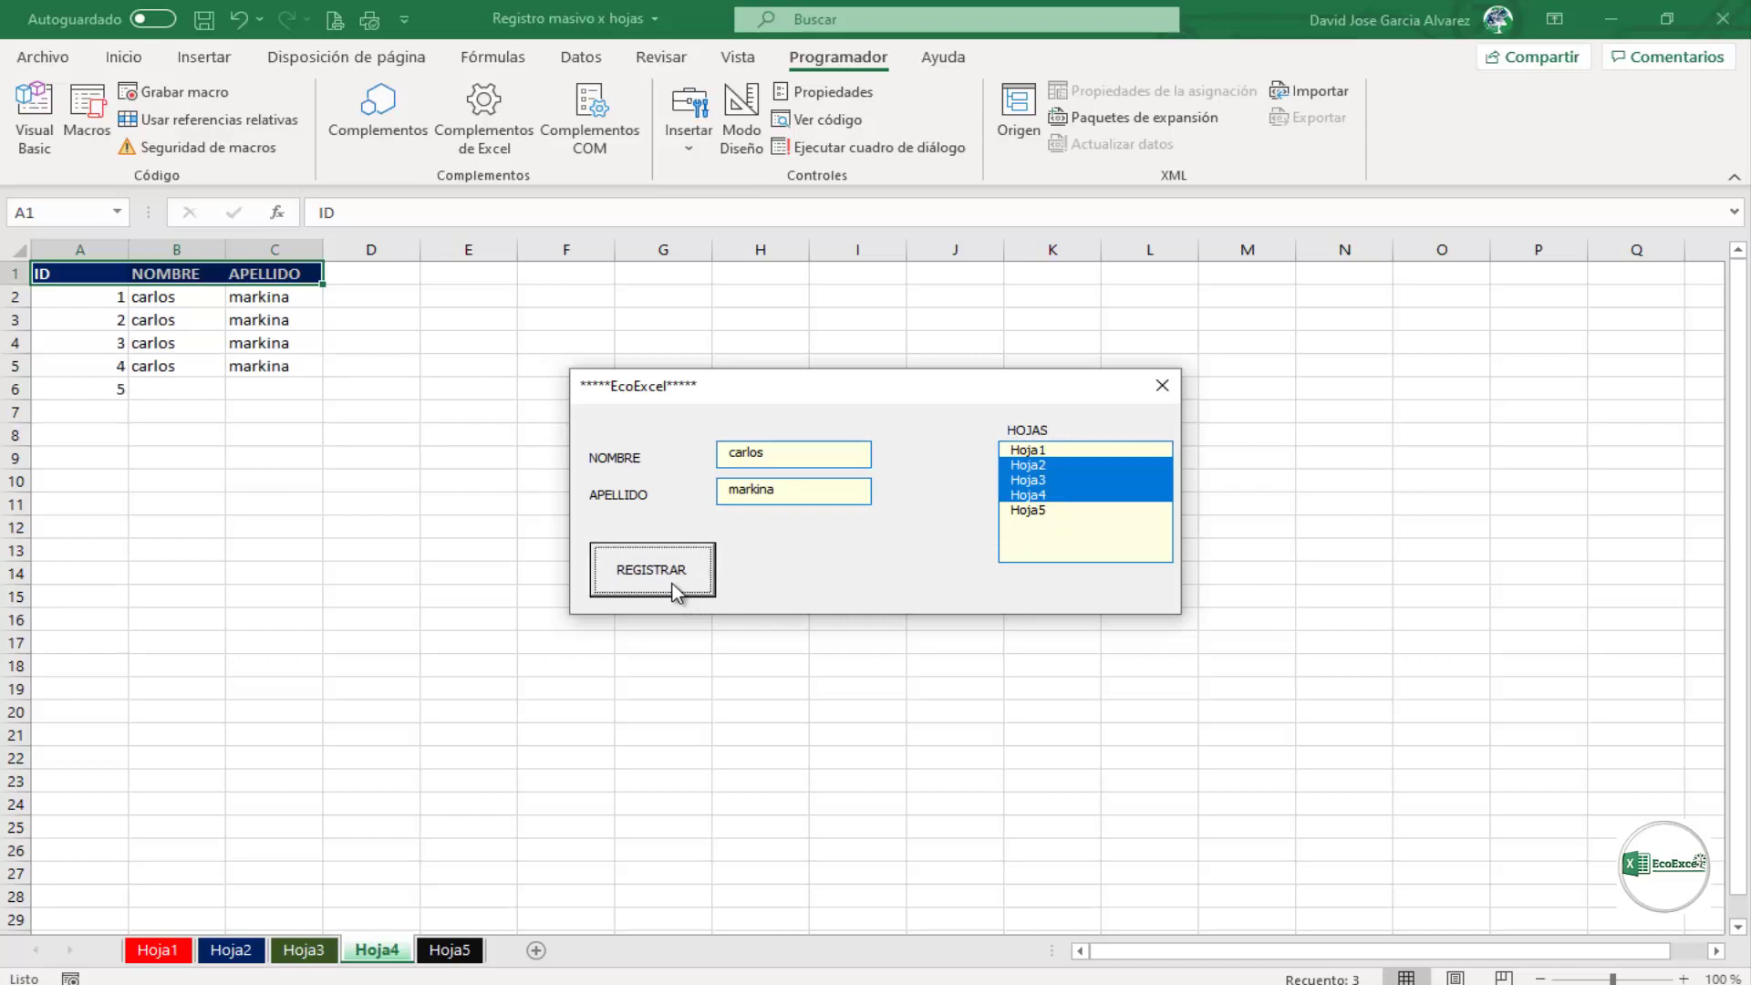
pyautogui.click(1161, 385)
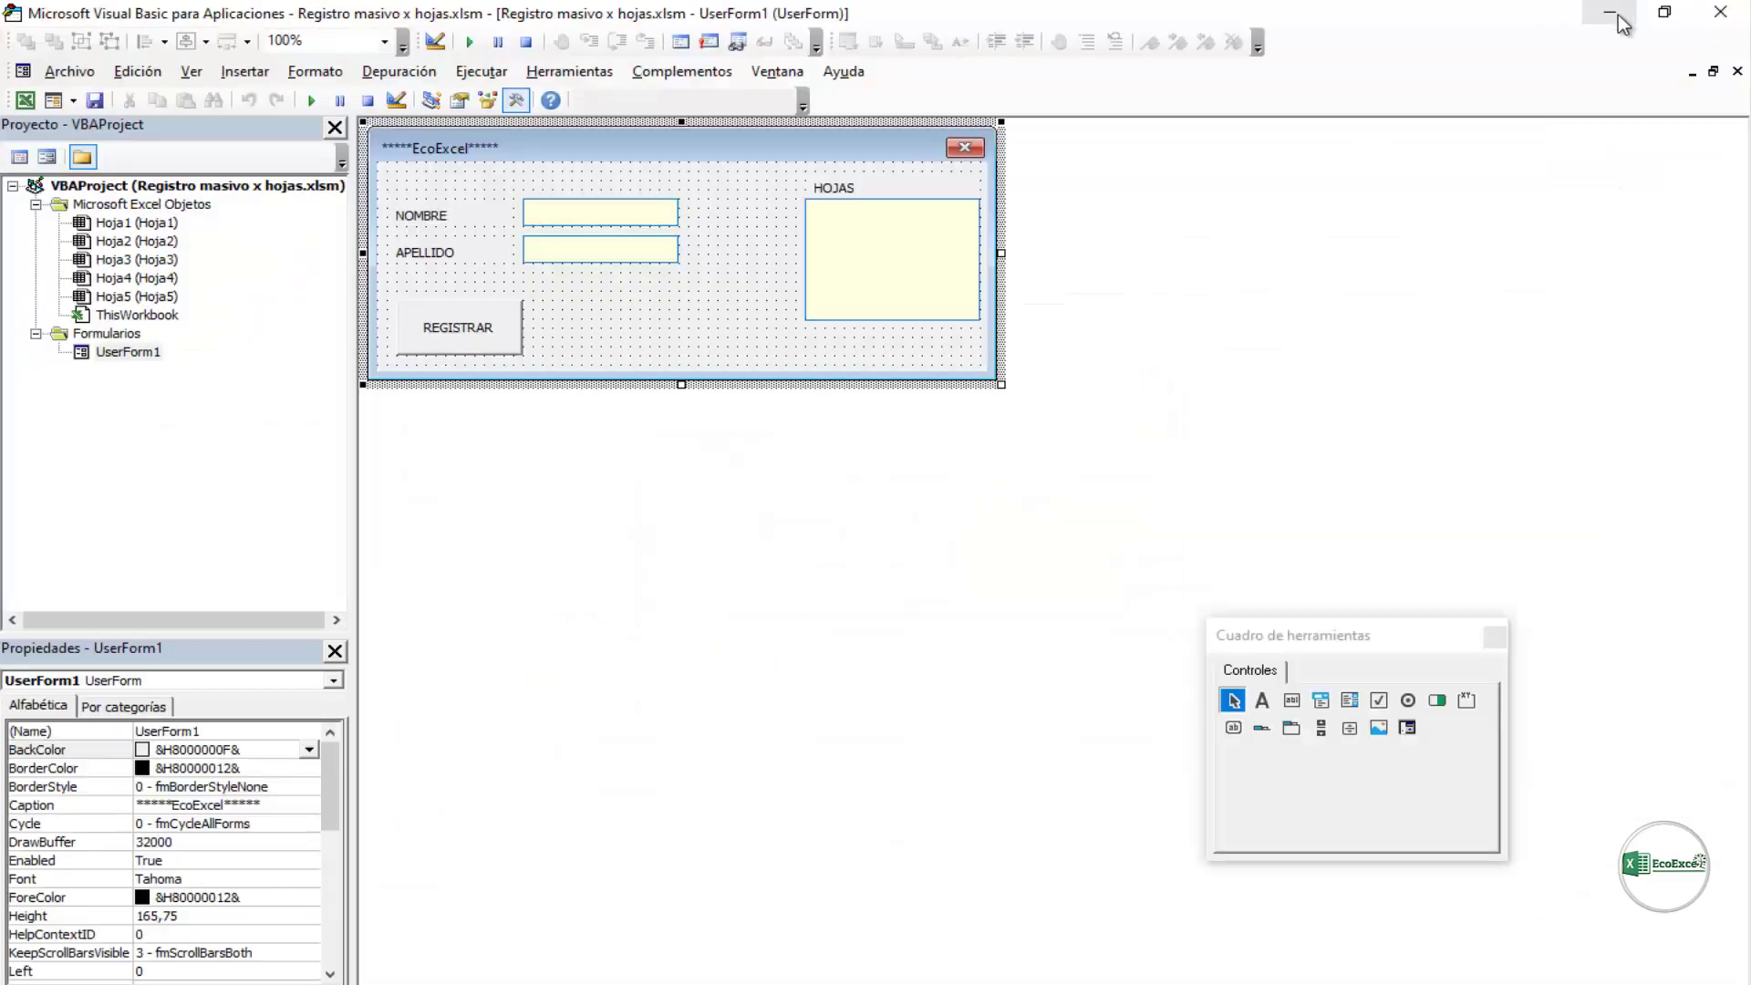
# Step: Return to the workbook and view Hoja2, Hoja3 and Hoja4, each holding records 1–5
pyautogui.click(1610, 12)
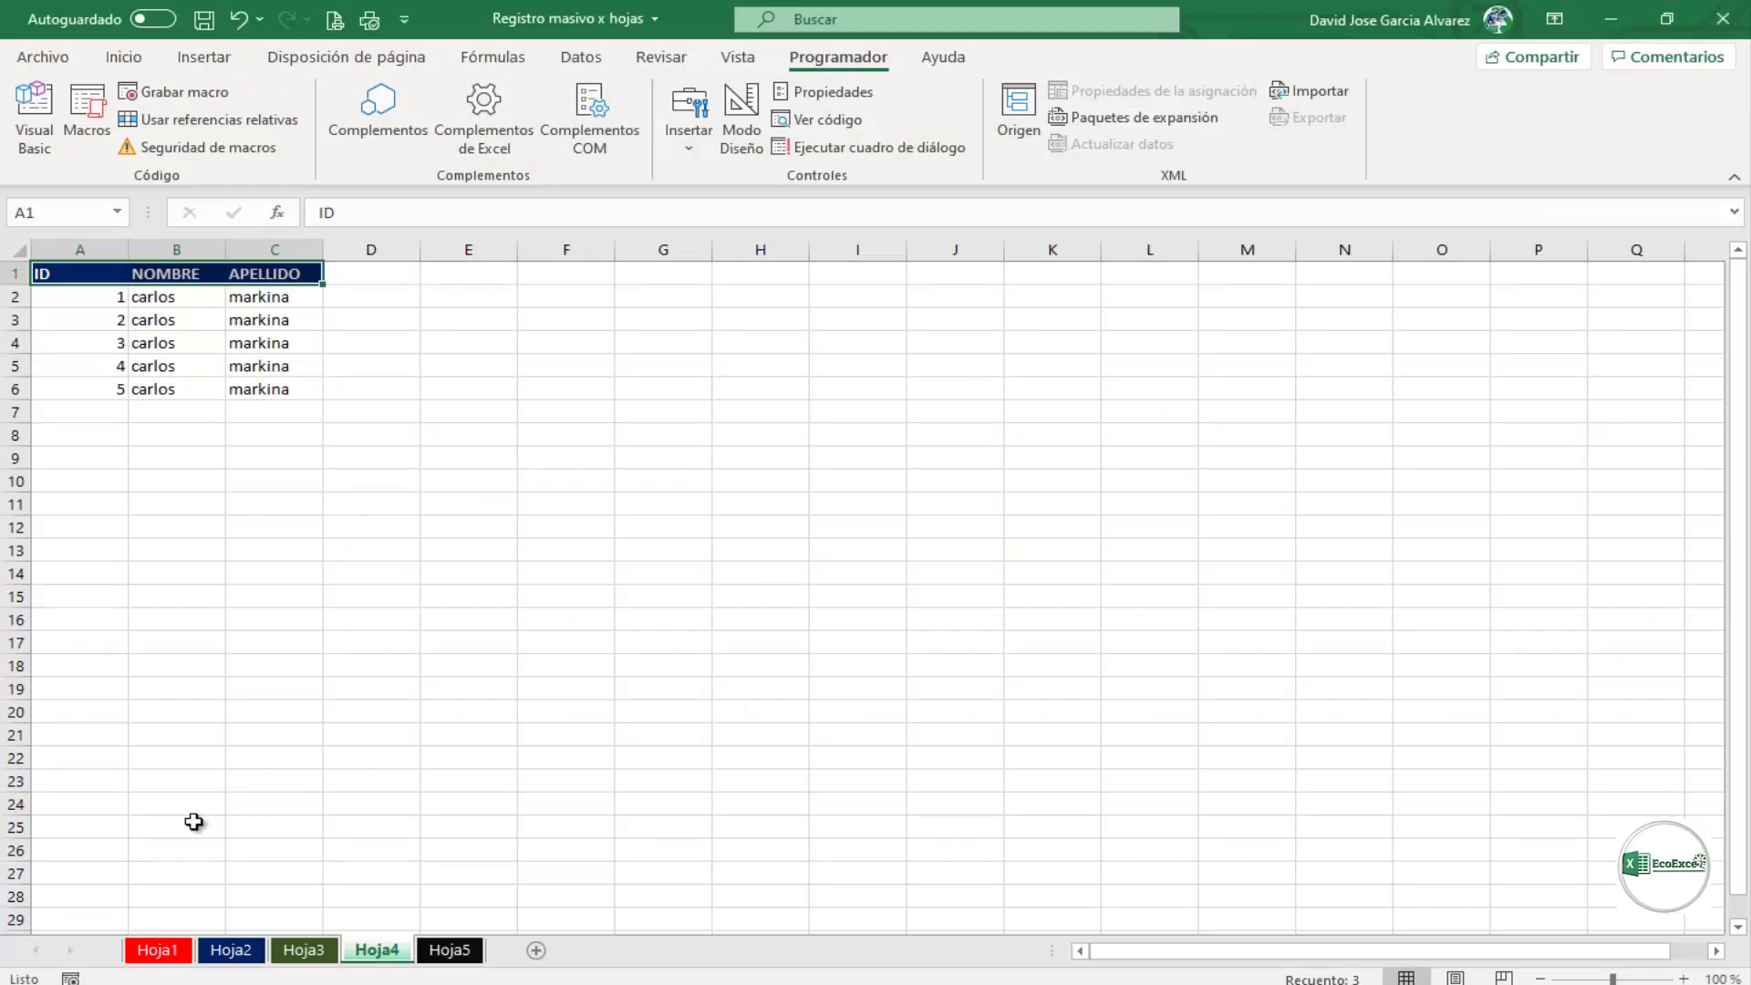
pyautogui.click(235, 951)
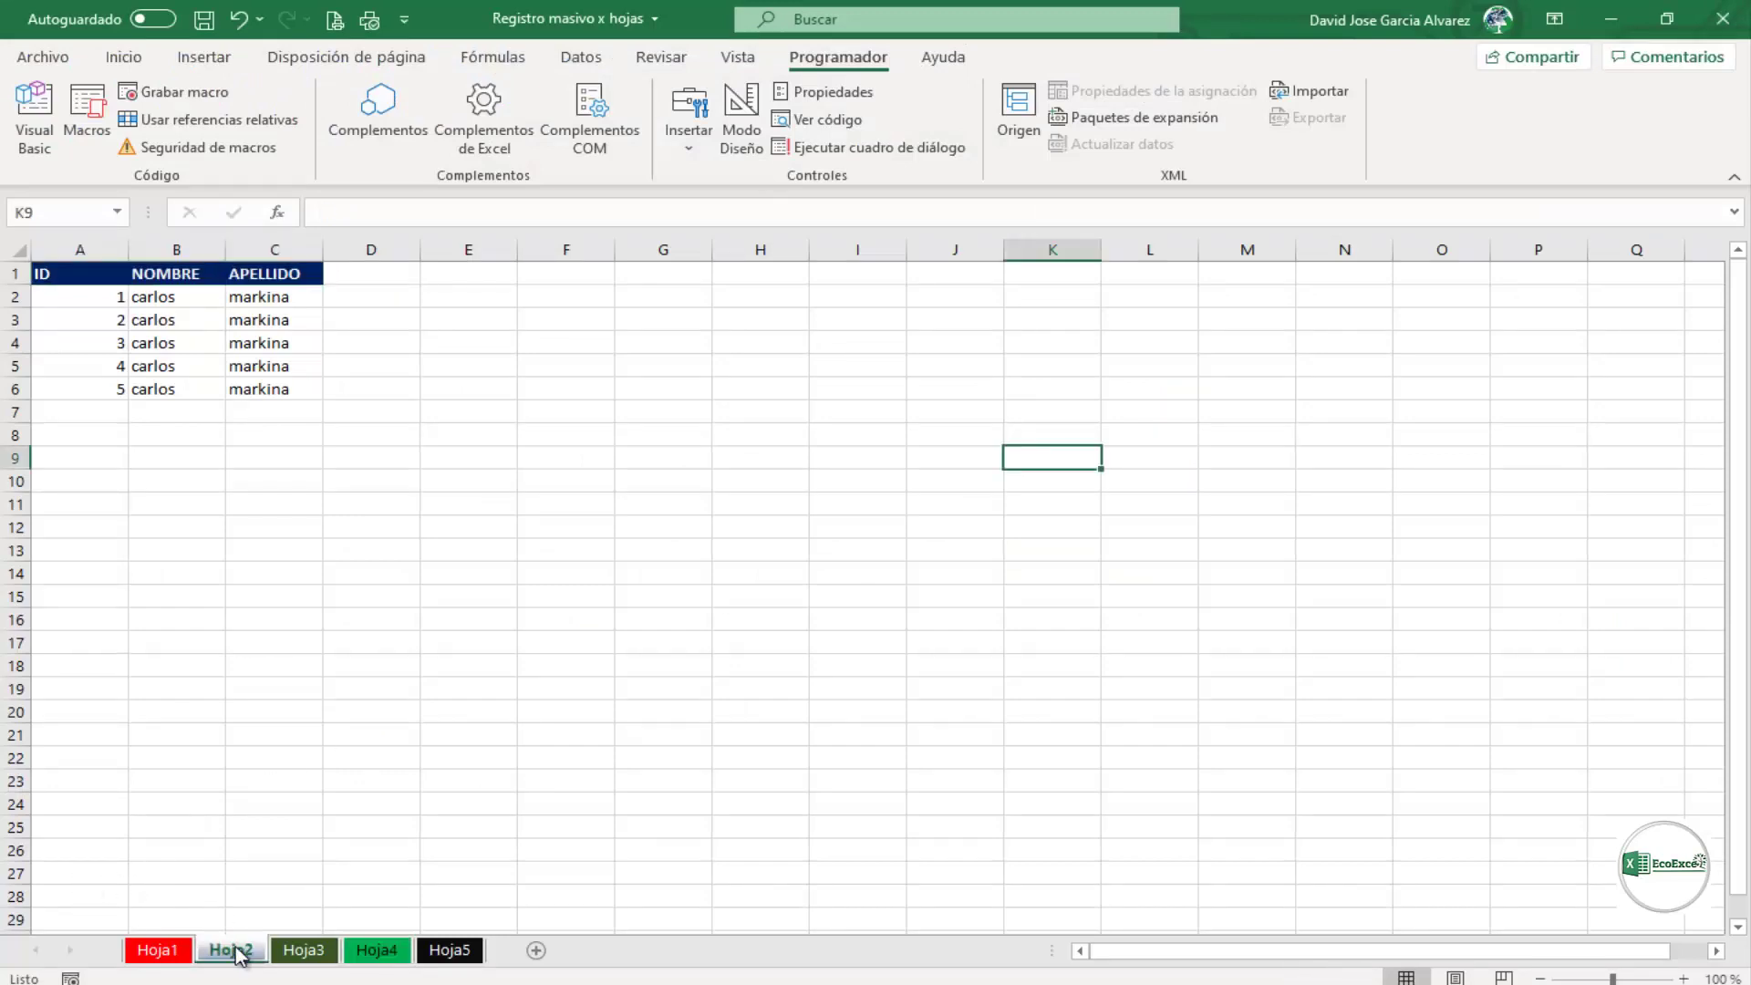
pyautogui.click(303, 951)
pyautogui.click(379, 951)
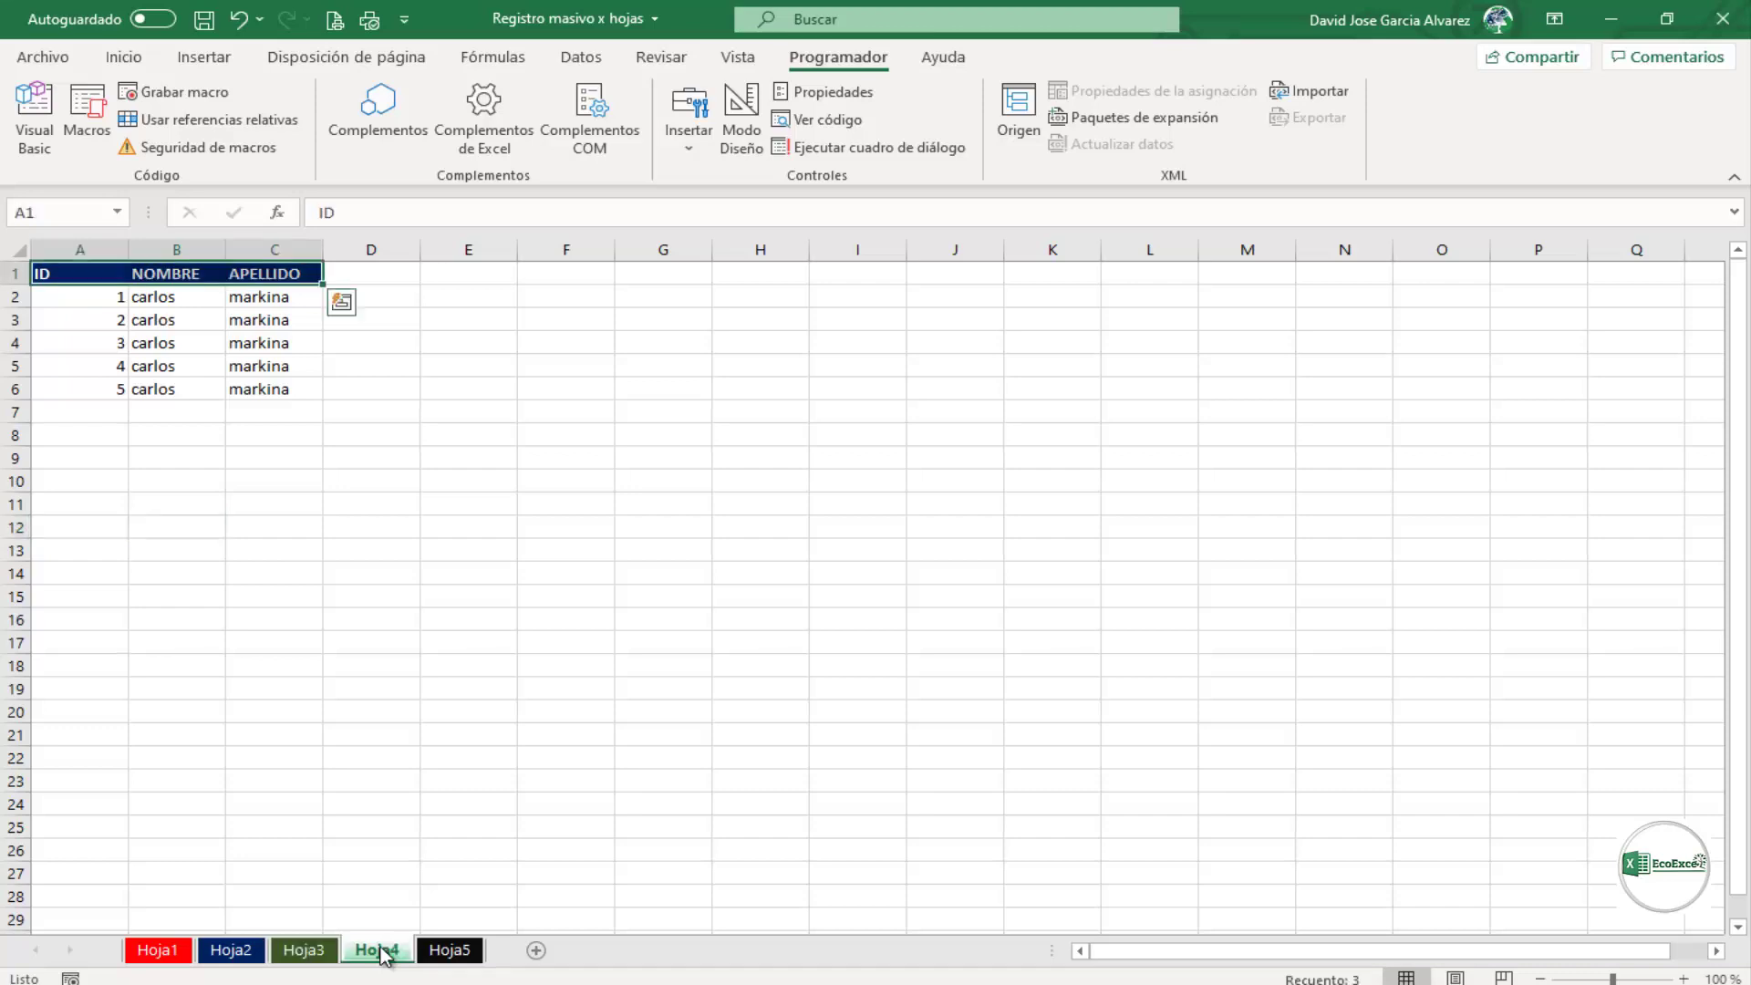